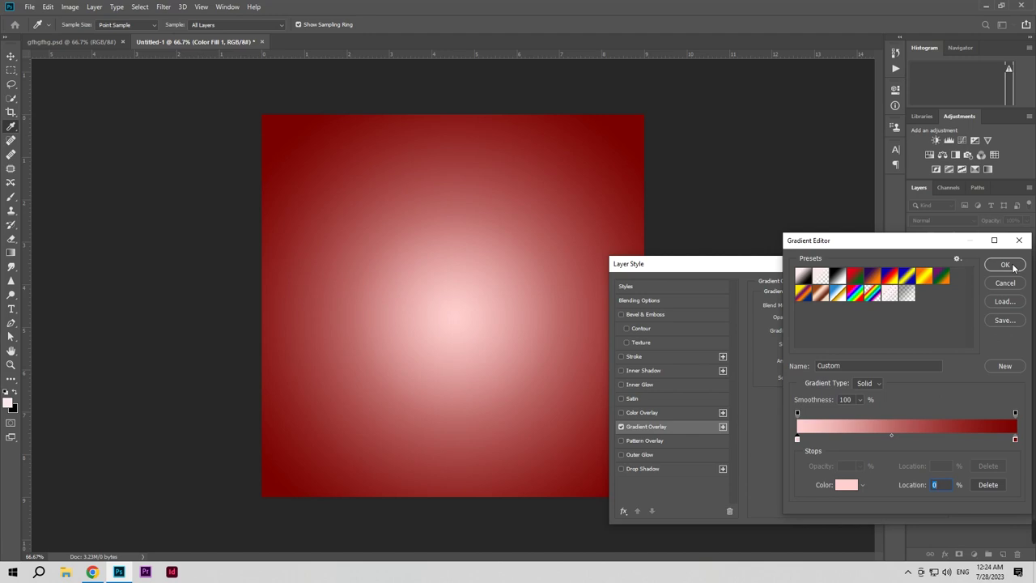
Step: Set the radial Gradient Overlay's scale to 116% and apply the layer style to the background fill
{"action": "left_click_drag", "start_coordinate": [845, 380], "coordinate": [841, 380]}
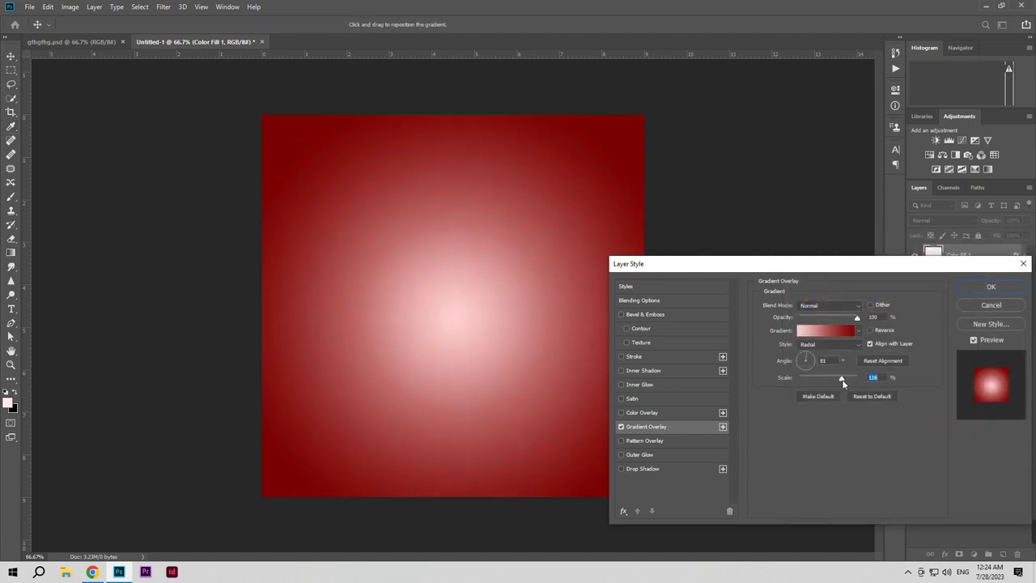
{"action": "left_click", "coordinate": [973, 288]}
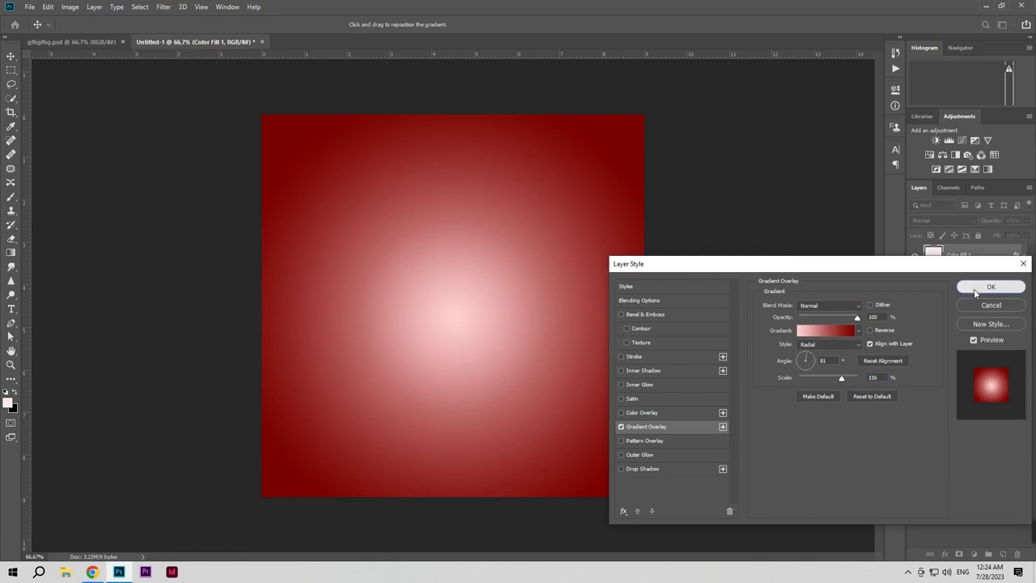
Step: Copy the juice bottle and the large pomegranate pair from gfhgfhg.psd onto the red background, with the fruit in front of the bottle's base
{"action": "left_click", "coordinate": [78, 43]}
{"action": "left_click_drag", "start_coordinate": [331, 398], "coordinate": [471, 376]}
{"action": "key", "text": "Left"}
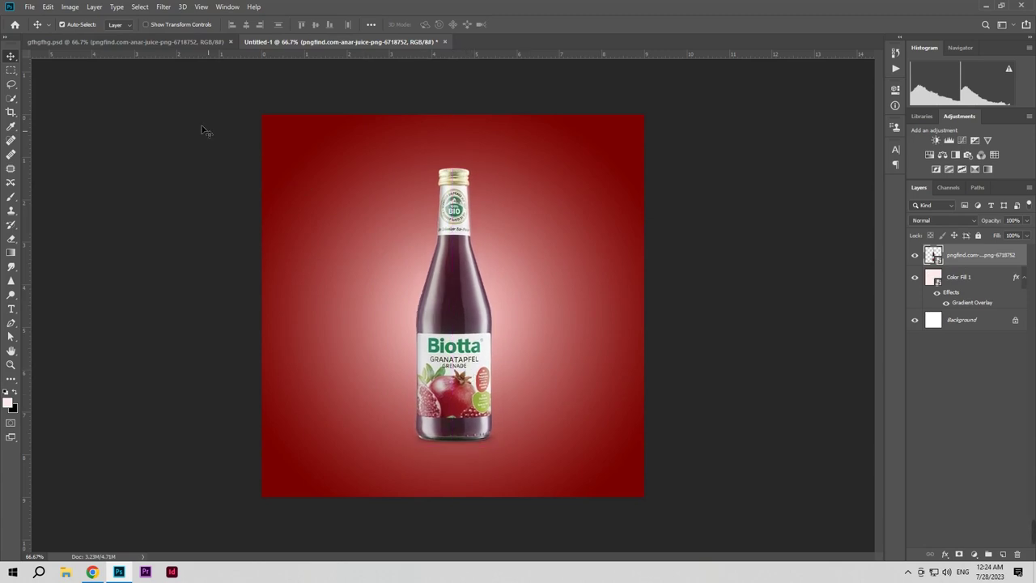
{"action": "left_click", "coordinate": [143, 39]}
{"action": "left_click_drag", "start_coordinate": [501, 425], "coordinate": [470, 428]}
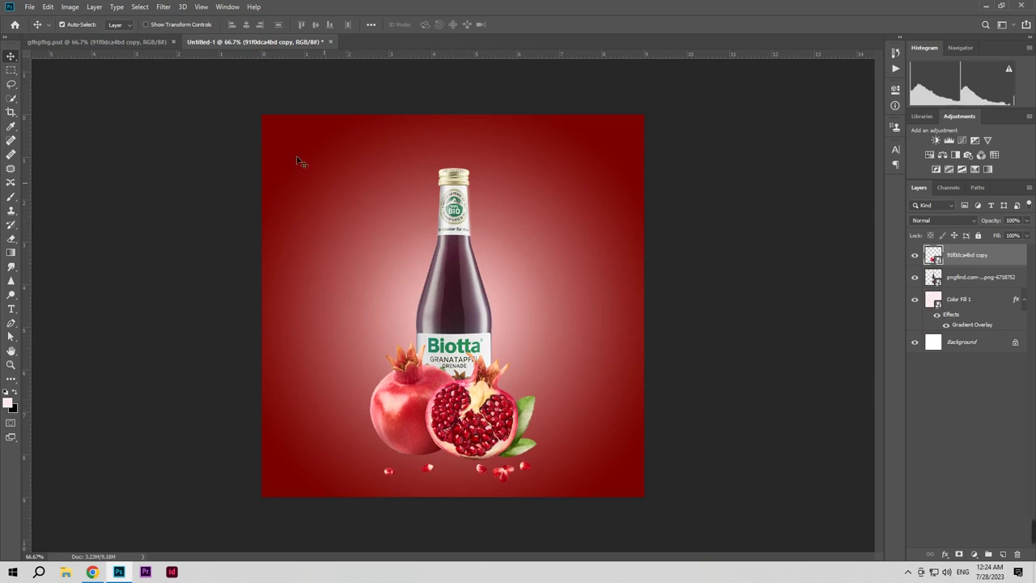
Step: Bring the pomegranate splash swirl from gfhgfhg.psd around the bottle at 79.28% scale, with its layer beneath the pomegranate pair
{"action": "left_click", "coordinate": [132, 41]}
{"action": "left_click_drag", "start_coordinate": [483, 324], "coordinate": [464, 299]}
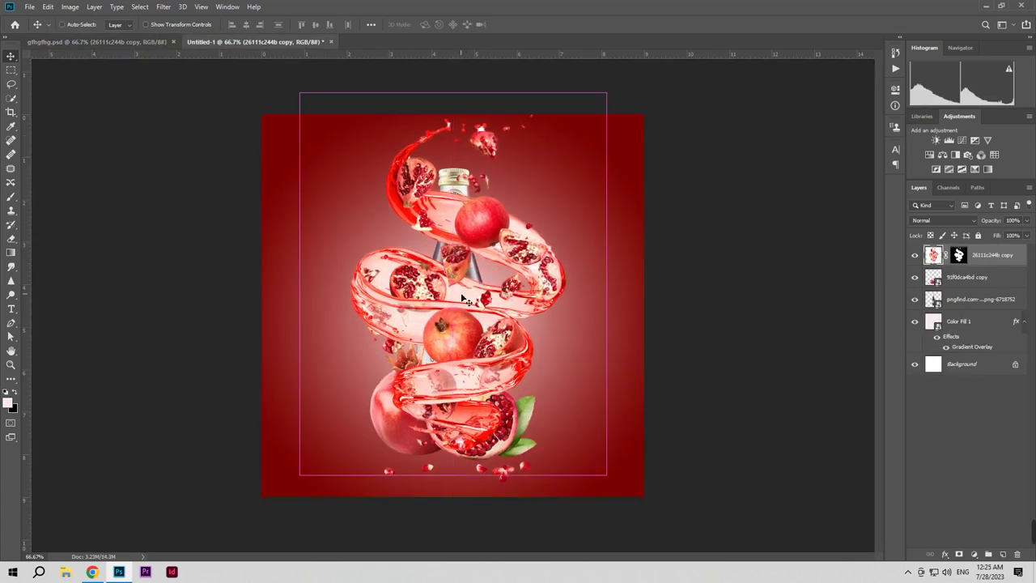
{"action": "key", "text": "ctrl+t"}
{"action": "left_click_drag", "start_coordinate": [608, 490], "coordinate": [543, 416]}
{"action": "left_click_drag", "start_coordinate": [455, 342], "coordinate": [478, 370]}
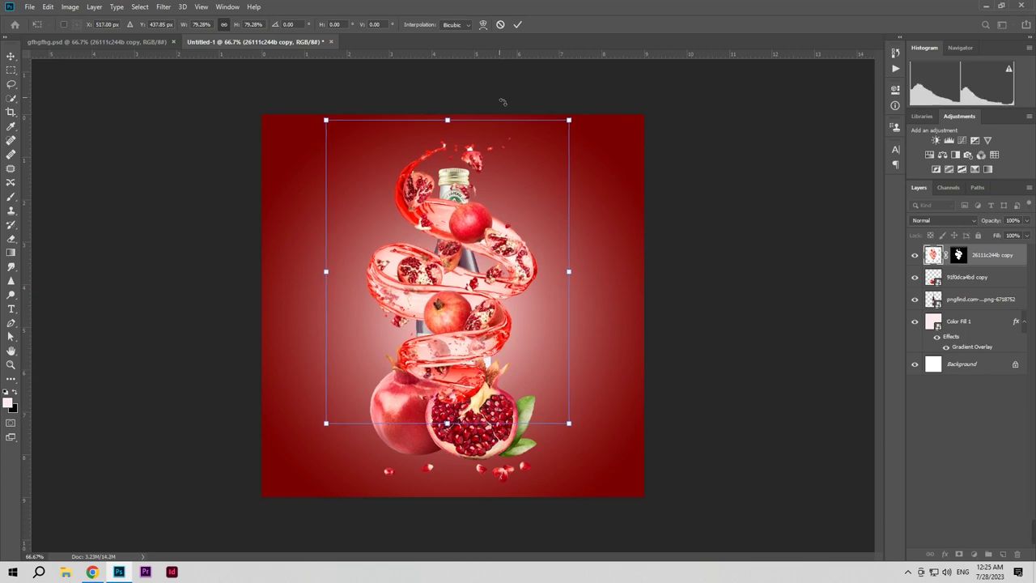
{"action": "left_click", "coordinate": [521, 24]}
{"action": "left_click_drag", "start_coordinate": [991, 255], "coordinate": [998, 289]}
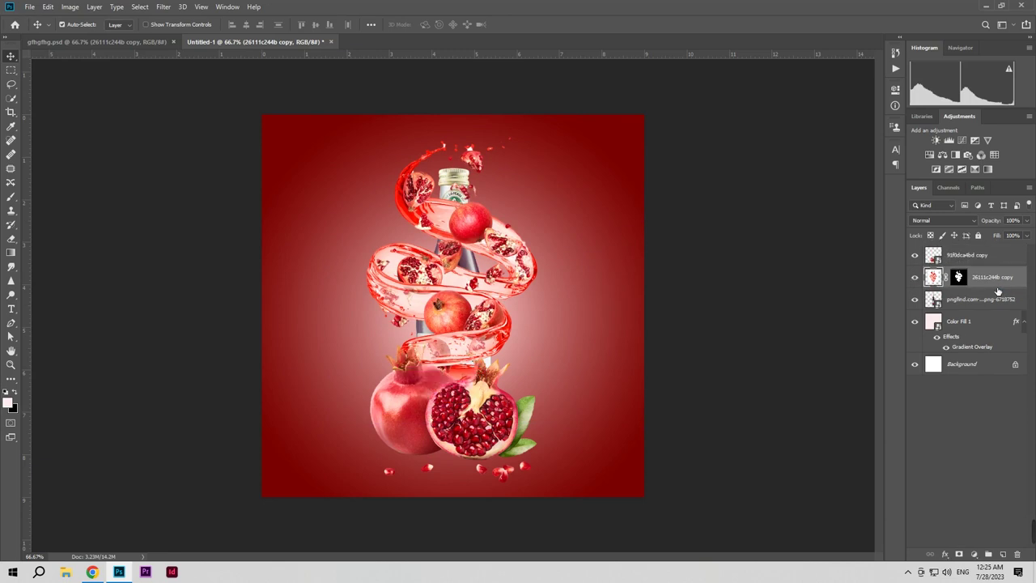
Step: Copy the green leaf and the small halved pomegranate from gfhgfhg.psd into the bottle composition
{"action": "left_click", "coordinate": [97, 42]}
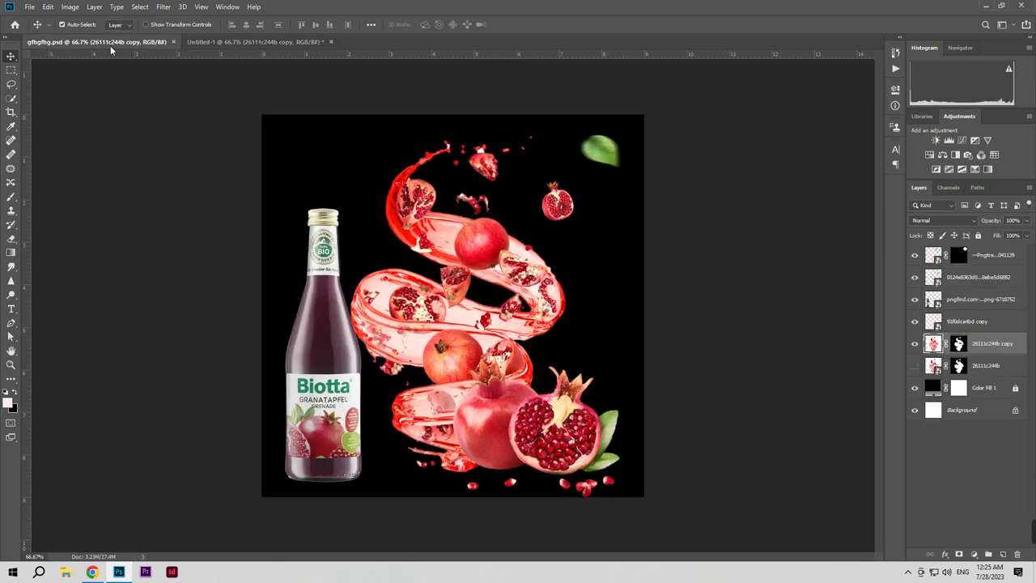
{"action": "left_click_drag", "start_coordinate": [600, 151], "coordinate": [520, 201]}
{"action": "left_click_drag", "start_coordinate": [576, 181], "coordinate": [515, 187]}
{"action": "left_click", "coordinate": [197, 42]}
{"action": "left_click_drag", "start_coordinate": [566, 440], "coordinate": [538, 452]}
{"action": "left_click_drag", "start_coordinate": [564, 207], "coordinate": [410, 334]}
Step: Stack the small halved pomegranate's layer beneath the bottle and fine-tune the positions of that fruit and the leaf beside the cap
{"action": "left_click_drag", "start_coordinate": [1001, 288], "coordinate": [994, 331]}
{"action": "mouse_move", "coordinate": [406, 332]}
{"action": "left_mouse_down"}
{"action": "mouse_move", "coordinate": [391, 345]}
{"action": "mouse_move", "coordinate": [401, 331]}
{"action": "left_mouse_up"}
{"action": "left_click_drag", "start_coordinate": [1009, 322], "coordinate": [1007, 352]}
{"action": "mouse_move", "coordinate": [405, 331]}
{"action": "left_mouse_down"}
{"action": "mouse_move", "coordinate": [393, 336]}
{"action": "mouse_move", "coordinate": [403, 336]}
{"action": "left_mouse_up"}
{"action": "key", "text": "ctrl+z"}
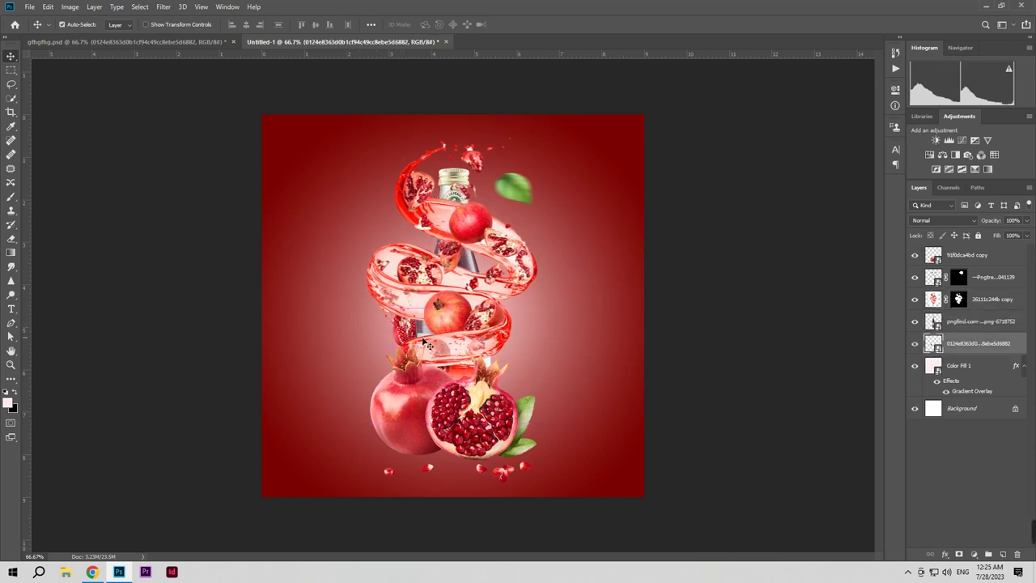
{"action": "mouse_move", "coordinate": [510, 197]}
{"action": "left_mouse_down"}
{"action": "mouse_move", "coordinate": [478, 196]}
{"action": "mouse_move", "coordinate": [493, 192]}
{"action": "left_mouse_up"}
{"action": "left_click_drag", "start_coordinate": [405, 334], "coordinate": [410, 331]}
Step: Copy the pomegranate pair from gfhgfhg.psd into the composition a second time
{"action": "left_click", "coordinate": [121, 42]}
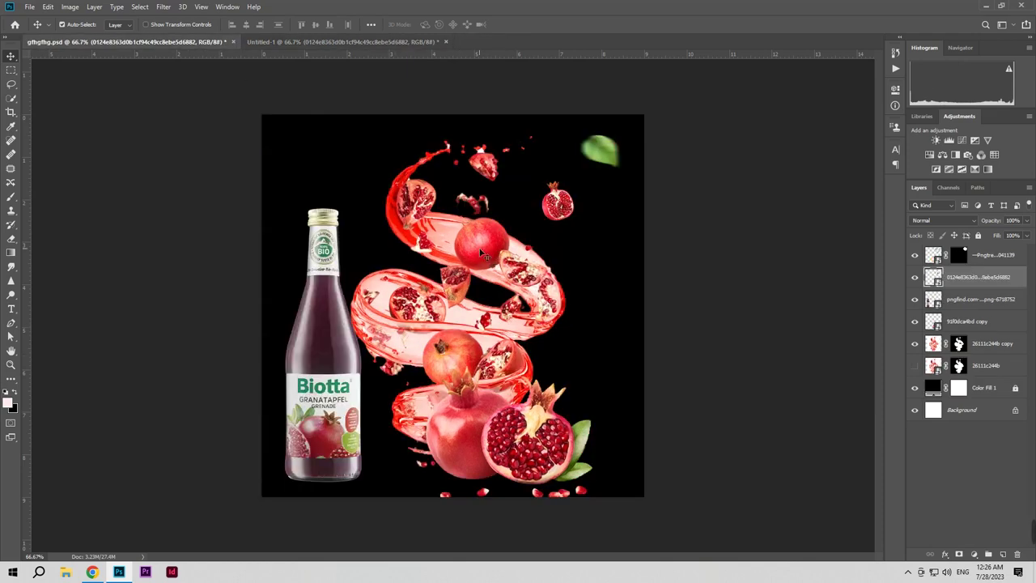
{"action": "left_click_drag", "start_coordinate": [476, 251], "coordinate": [417, 214]}
{"action": "left_click_drag", "start_coordinate": [466, 442], "coordinate": [411, 301]}
{"action": "left_click", "coordinate": [293, 42]}
{"action": "left_click_drag", "start_coordinate": [497, 403], "coordinate": [576, 317]}
Step: Flip the second pomegranate pair horizontally, shrink it, and tuck it behind the bottle and front fruit with its layer beneath the bottle
{"action": "key", "text": "ctrl+t"}
{"action": "right_click", "coordinate": [557, 329]}
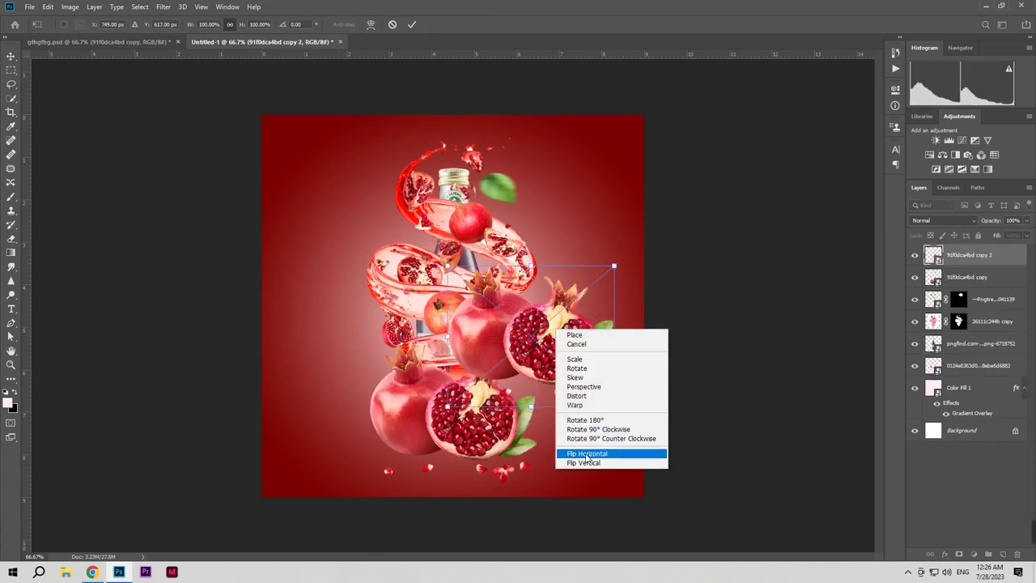
{"action": "left_click", "coordinate": [586, 454]}
{"action": "left_click_drag", "start_coordinate": [450, 340], "coordinate": [523, 341]}
{"action": "left_click_drag", "start_coordinate": [566, 336], "coordinate": [488, 342]}
{"action": "left_click_drag", "start_coordinate": [1001, 262], "coordinate": [997, 357]}
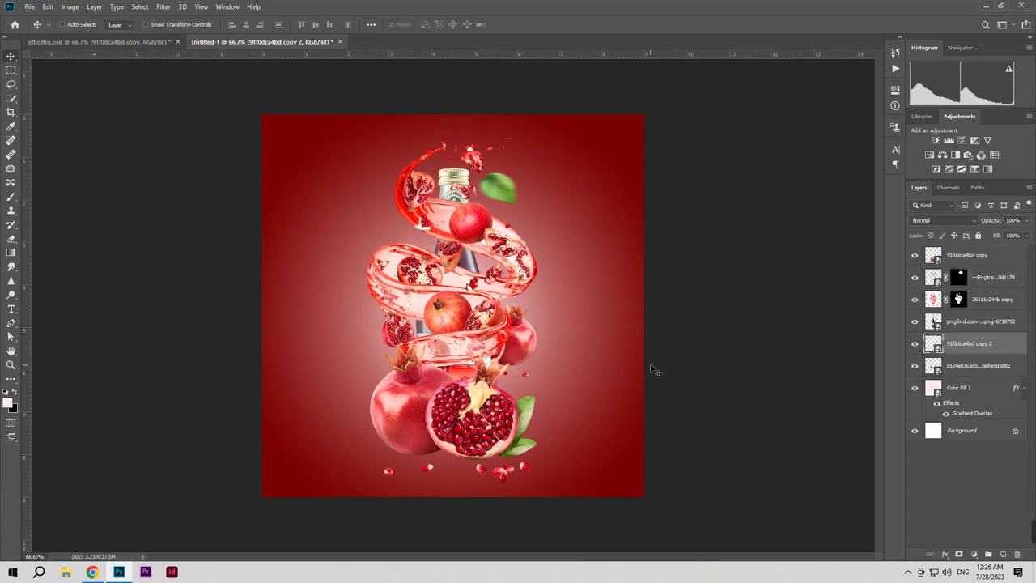
{"action": "left_click_drag", "start_coordinate": [542, 308], "coordinate": [499, 367]}
{"action": "left_click", "coordinate": [412, 25]}
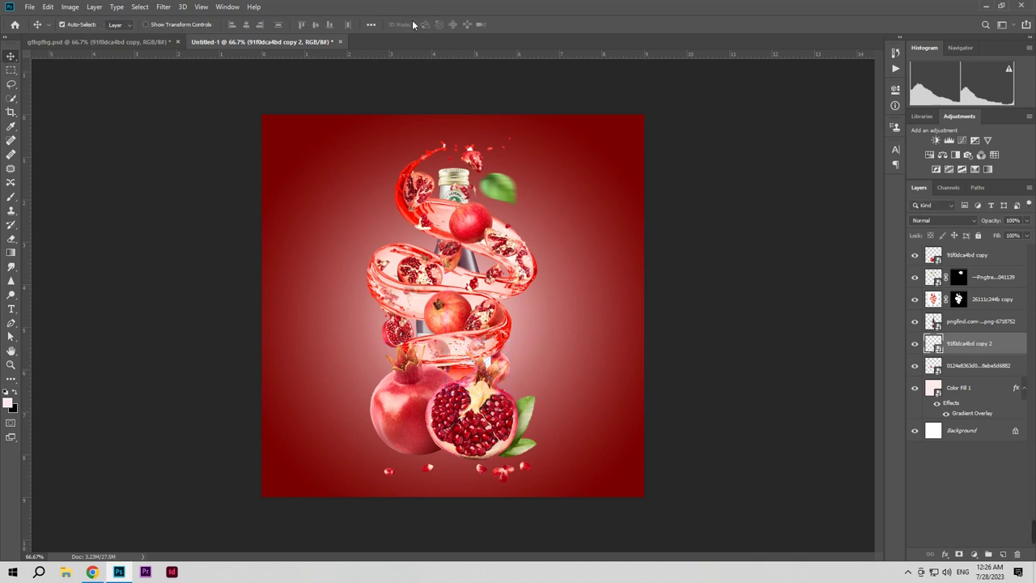
Step: Fine-tune the small halved pomegranate's position beside the lower part of the splash swirl
{"action": "left_click", "coordinate": [406, 340]}
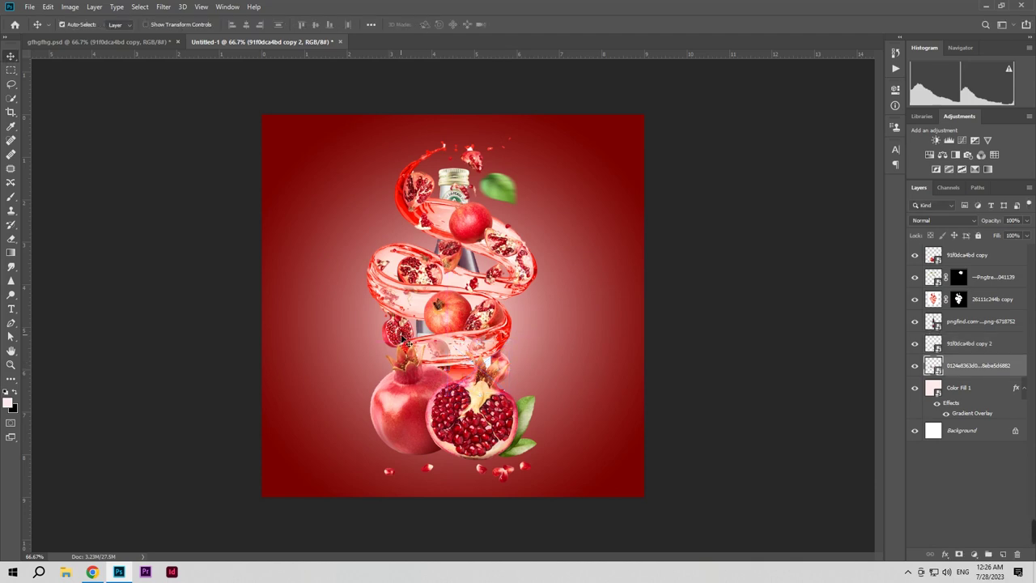
{"action": "key", "text": "Right"}
{"action": "key", "text": "Right"}
{"action": "key", "text": "Right"}
{"action": "key", "text": "Right"}
{"action": "key", "text": "Right"}
{"action": "key", "text": "Right"}
{"action": "key", "text": "Right"}
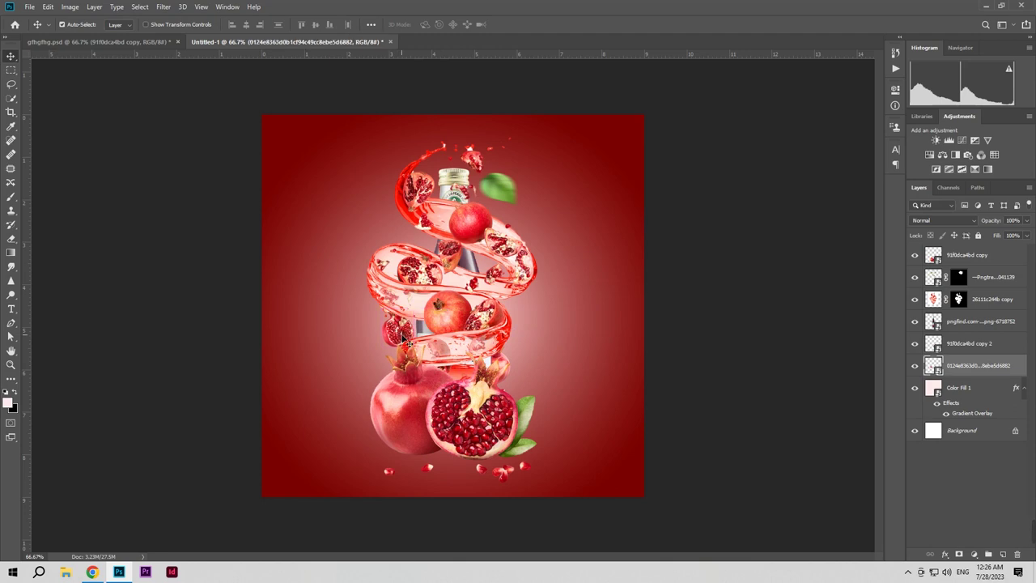
{"action": "left_click_drag", "start_coordinate": [409, 342], "coordinate": [409, 343]}
Step: Adjust the position of the small flipped pomegranate pair behind the front fruit with Free Transform
{"action": "left_click", "coordinate": [509, 384]}
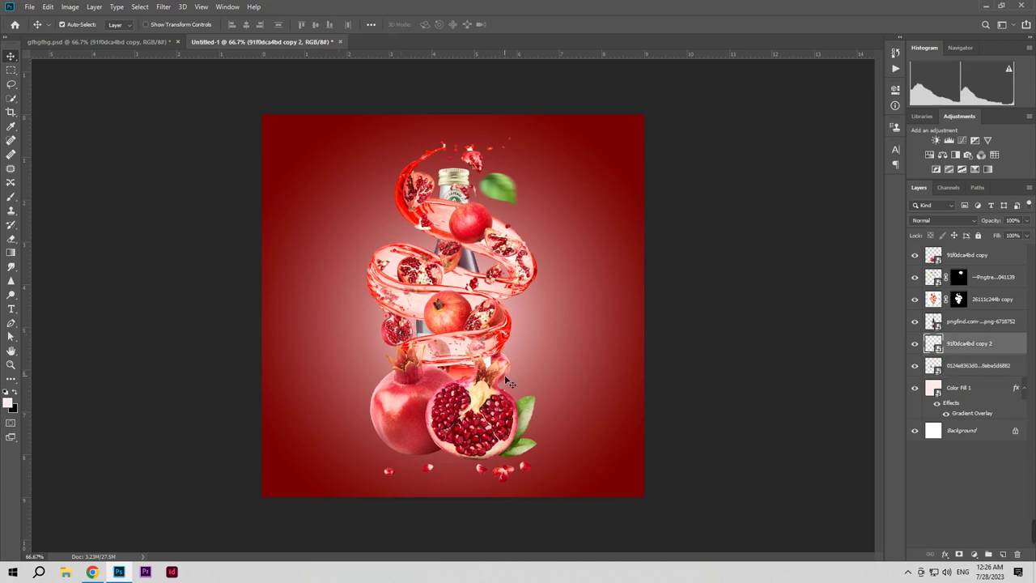
{"action": "left_click_drag", "start_coordinate": [503, 379], "coordinate": [505, 380]}
{"action": "key", "text": "ctrl+t"}
{"action": "left_click_drag", "start_coordinate": [533, 366], "coordinate": [530, 354]}
{"action": "left_click", "coordinate": [413, 27]}
Step: Add a layer mask to the small flipped pomegranate pair and brush out its stray seeds
{"action": "left_click", "coordinate": [959, 555]}
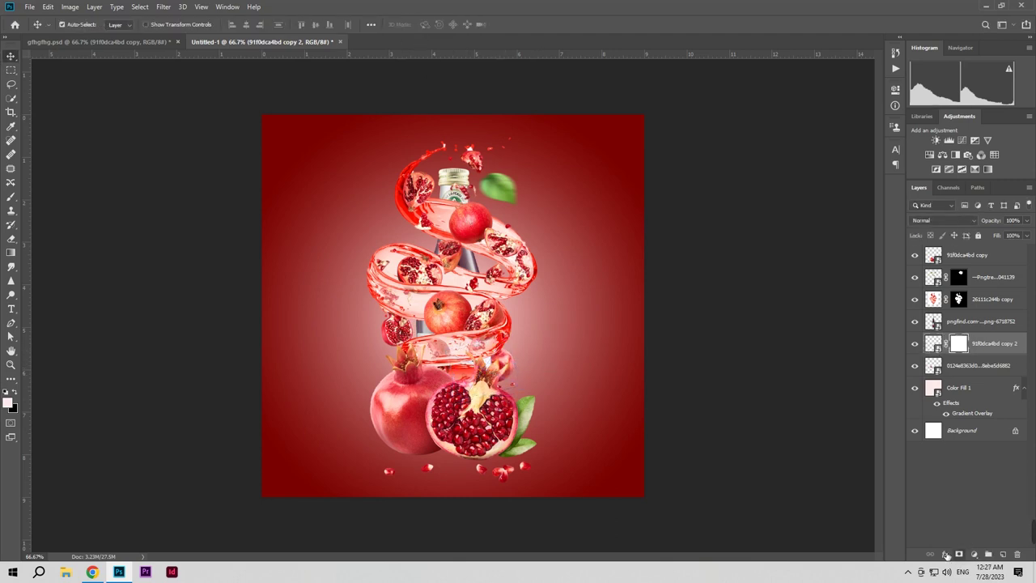
{"action": "left_click", "coordinate": [11, 195]}
{"action": "left_click", "coordinate": [69, 24]}
{"action": "left_click_drag", "start_coordinate": [220, 35], "coordinate": [324, 61]}
{"action": "left_click_drag", "start_coordinate": [537, 328], "coordinate": [504, 321]}
{"action": "left_click_drag", "start_coordinate": [505, 321], "coordinate": [512, 573]}
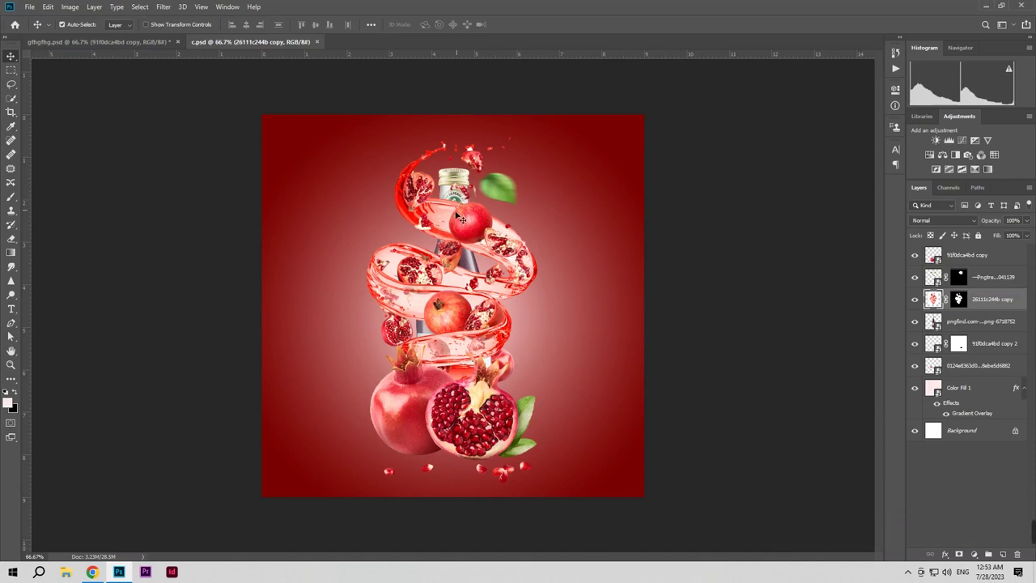
Step: Lower the splash layer's opacity to 61% and brush its mask along both edges of the bottle neck
{"action": "left_click_drag", "start_coordinate": [989, 229], "coordinate": [980, 233]}
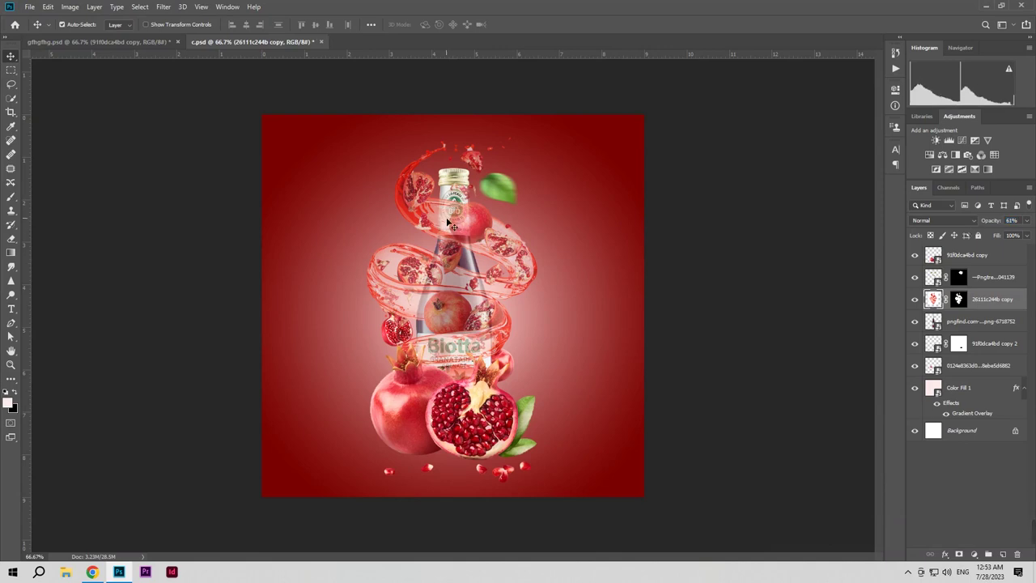
{"action": "left_click_drag", "start_coordinate": [447, 214], "coordinate": [494, 292]}
{"action": "left_click", "coordinate": [966, 302]}
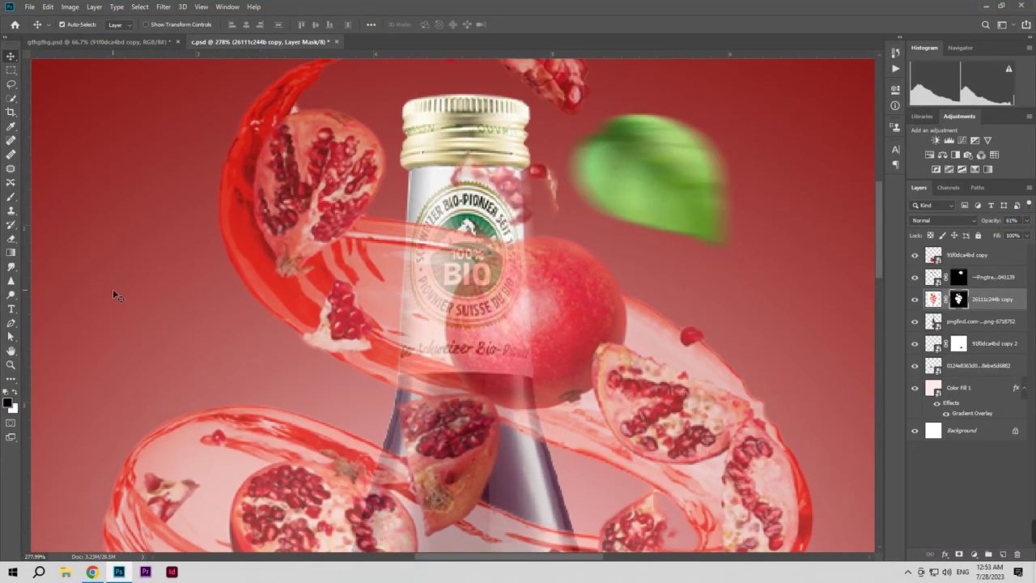
{"action": "left_click", "coordinate": [11, 197]}
{"action": "left_click_drag", "start_coordinate": [260, 210], "coordinate": [219, 213]}
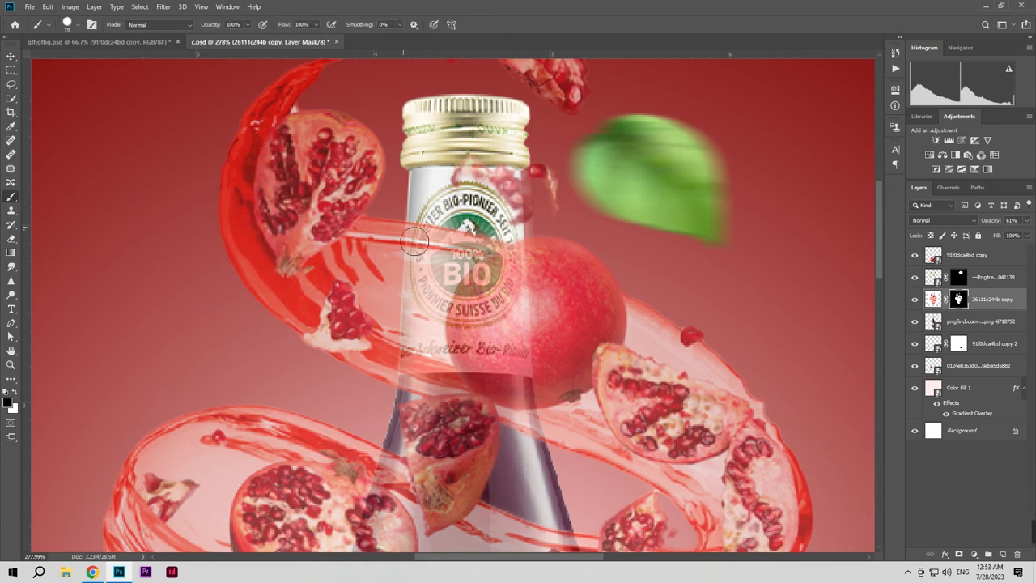
{"action": "mouse_move", "coordinate": [434, 241]}
{"action": "left_mouse_down"}
{"action": "mouse_move", "coordinate": [421, 271]}
{"action": "mouse_move", "coordinate": [443, 290]}
{"action": "mouse_move", "coordinate": [431, 310]}
{"action": "mouse_move", "coordinate": [420, 284]}
{"action": "mouse_move", "coordinate": [429, 364]}
{"action": "mouse_move", "coordinate": [412, 376]}
{"action": "mouse_move", "coordinate": [430, 390]}
{"action": "left_mouse_up"}
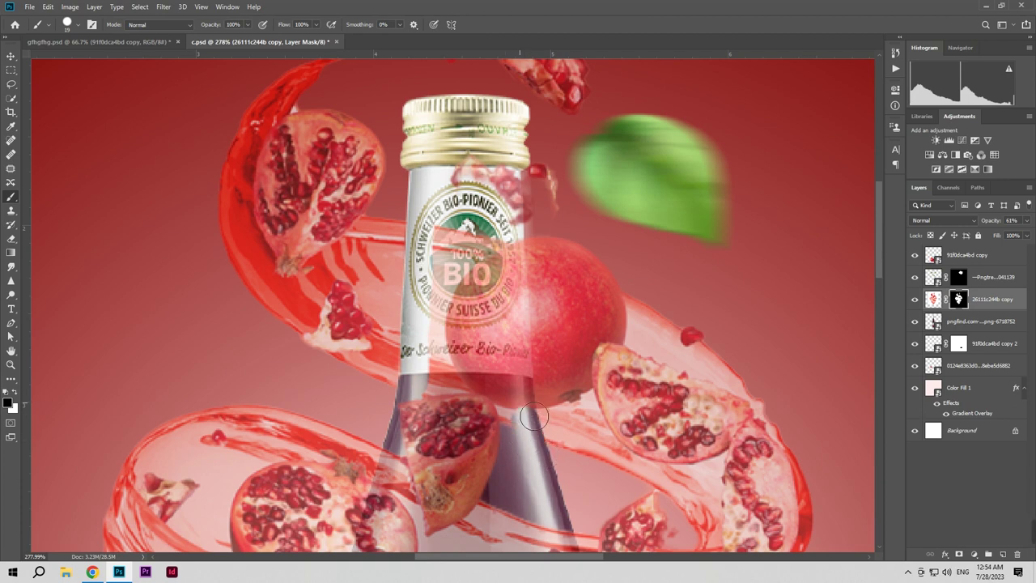
{"action": "left_click_drag", "start_coordinate": [533, 415], "coordinate": [532, 387]}
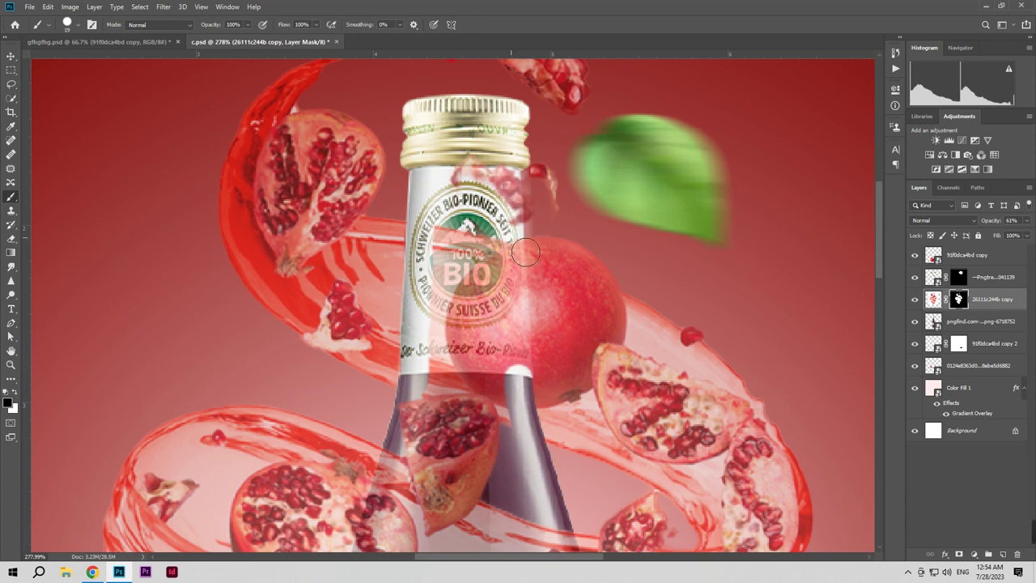
{"action": "left_click_drag", "start_coordinate": [524, 253], "coordinate": [511, 240]}
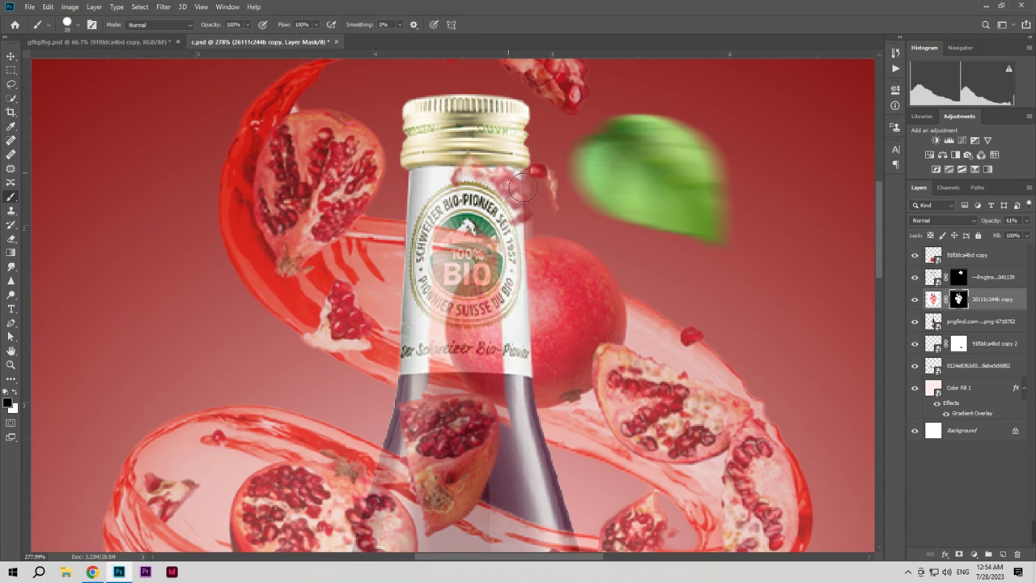
{"action": "left_click_drag", "start_coordinate": [522, 188], "coordinate": [522, 187]}
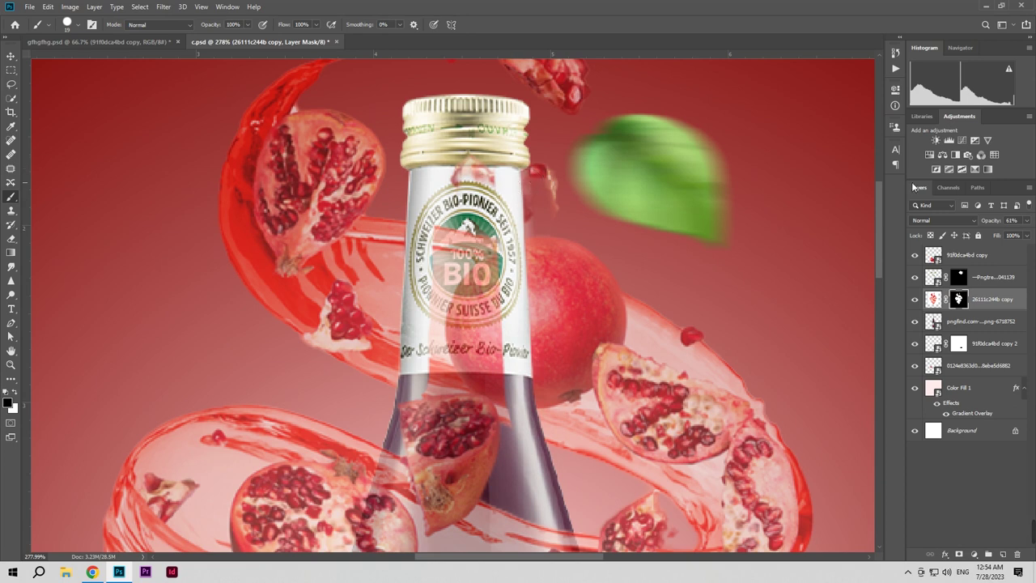
Step: Restore the splash layer's opacity to 100% and mask out the remaining splash and fruit covering the bottle neck
{"action": "left_click_drag", "start_coordinate": [990, 220], "coordinate": [1021, 220]}
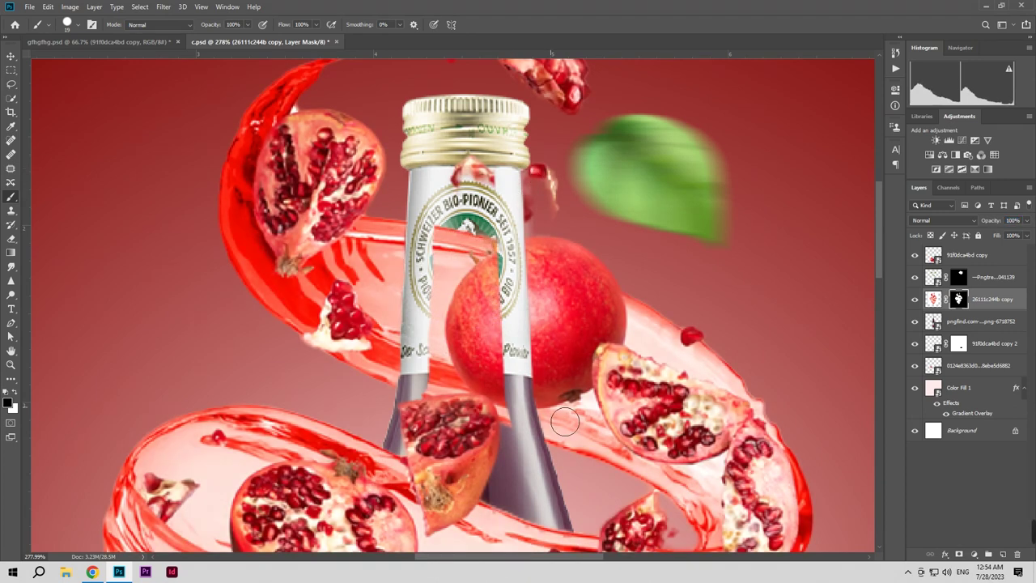
{"action": "mouse_move", "coordinate": [543, 408]}
{"action": "left_mouse_down"}
{"action": "mouse_move", "coordinate": [472, 468]}
{"action": "mouse_move", "coordinate": [528, 425]}
{"action": "left_mouse_up"}
{"action": "right_click", "coordinate": [498, 324], "text": "alt"}
{"action": "mouse_move", "coordinate": [508, 301]}
{"action": "left_mouse_down"}
{"action": "mouse_move", "coordinate": [516, 382]}
{"action": "mouse_move", "coordinate": [506, 409]}
{"action": "mouse_move", "coordinate": [523, 459]}
{"action": "mouse_move", "coordinate": [466, 426]}
{"action": "mouse_move", "coordinate": [505, 324]}
{"action": "mouse_move", "coordinate": [507, 257]}
{"action": "left_mouse_up"}
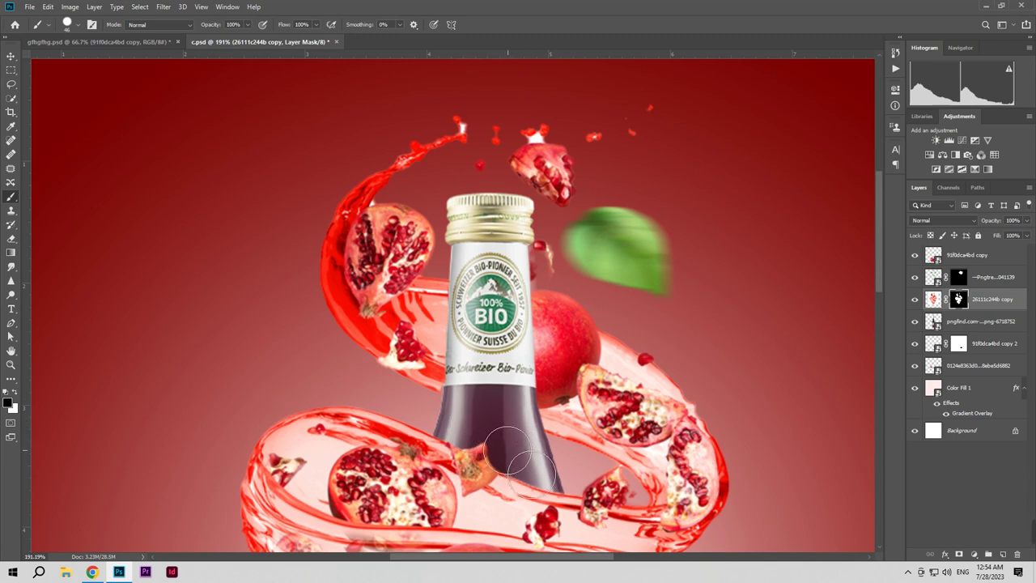
Step: Reduce the splash layer's opacity to 34% and shrink the brush for masking over the middle of the bottle
{"action": "key", "text": "z"}
{"action": "mouse_move", "coordinate": [532, 443]}
{"action": "left_mouse_down"}
{"action": "mouse_move", "coordinate": [467, 464]}
{"action": "mouse_move", "coordinate": [538, 485]}
{"action": "left_mouse_up"}
{"action": "key", "text": "b"}
{"action": "scroll", "coordinate": [538, 364], "scroll_direction": "down", "scroll_amount": 5}
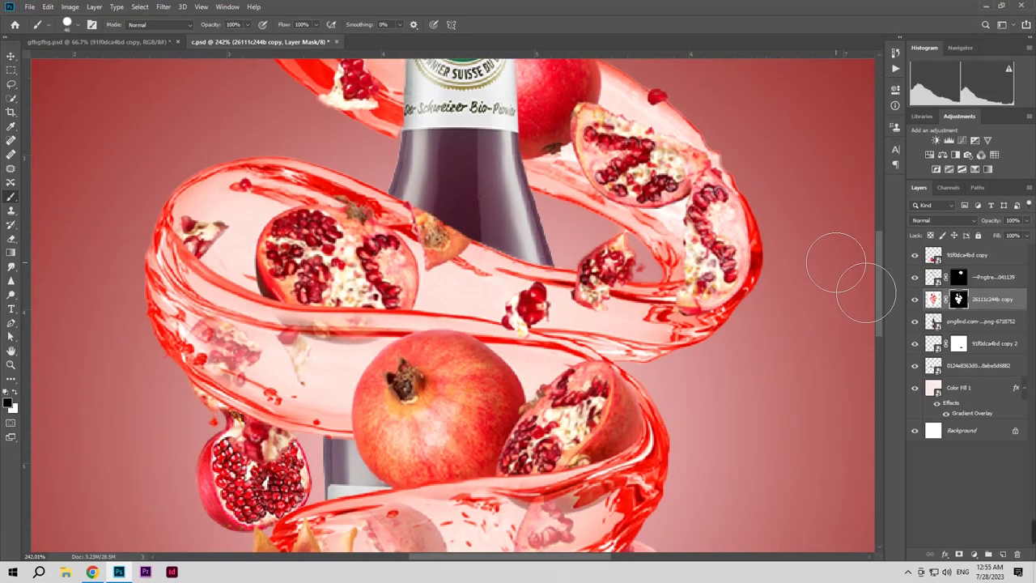
{"action": "left_click_drag", "start_coordinate": [994, 224], "coordinate": [955, 235]}
{"action": "right_click", "coordinate": [423, 259], "text": "alt"}
{"action": "left_click_drag", "start_coordinate": [416, 259], "coordinate": [377, 281]}
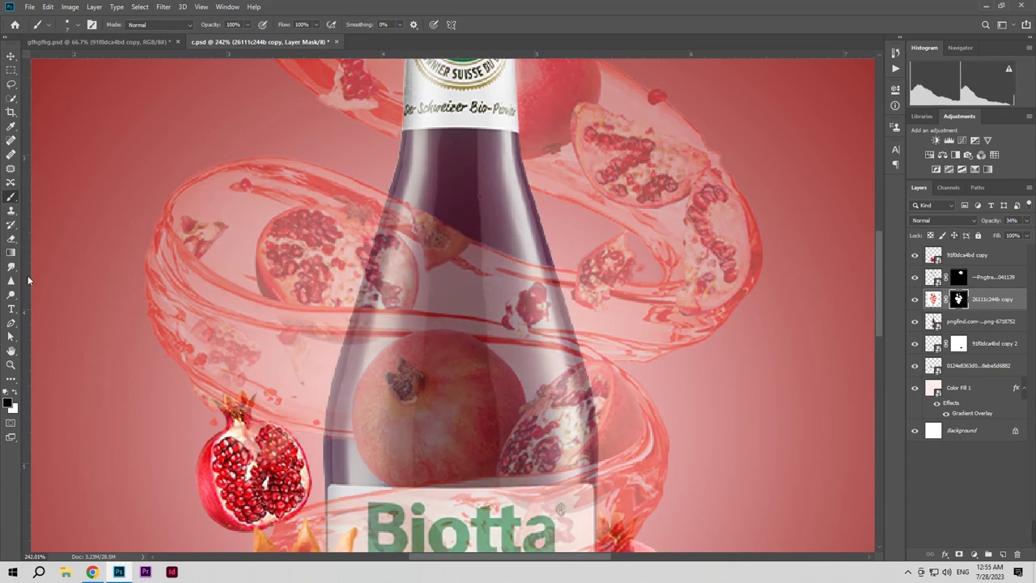
Step: Outline the splash section crossing the bottle's shoulder with the Pen tool and convert the path to a selection
{"action": "left_click", "coordinate": [10, 322]}
{"action": "left_click", "coordinate": [389, 196]}
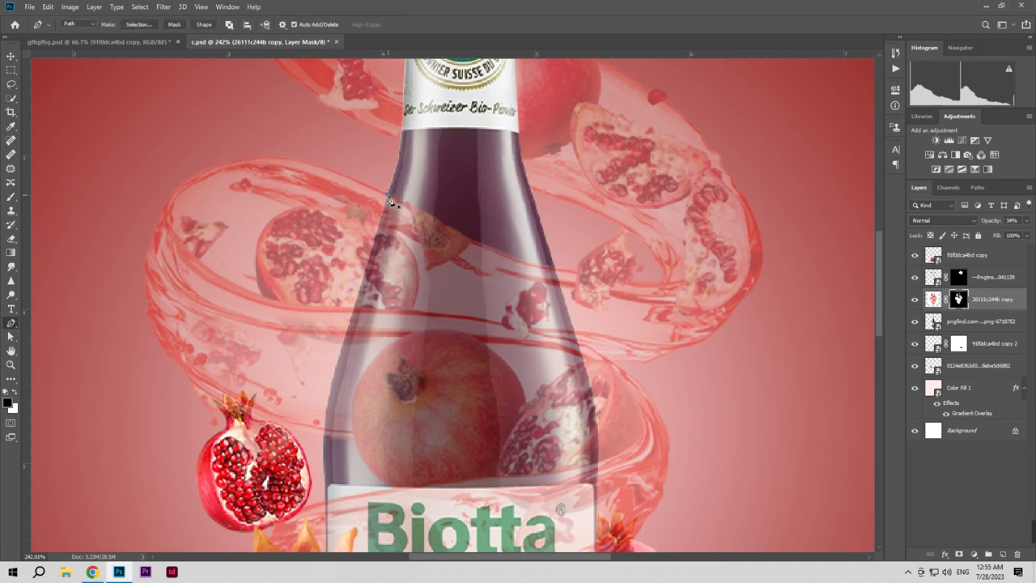
{"action": "left_click", "coordinate": [370, 260]}
{"action": "left_click", "coordinate": [356, 308]}
{"action": "left_click", "coordinate": [508, 328]}
{"action": "left_click", "coordinate": [550, 336]}
{"action": "left_click", "coordinate": [578, 343]}
{"action": "left_click", "coordinate": [562, 293]}
{"action": "left_click", "coordinate": [553, 266]}
{"action": "left_click", "coordinate": [550, 247]}
{"action": "left_click", "coordinate": [447, 163]}
{"action": "left_click", "coordinate": [399, 179]}
{"action": "left_click", "coordinate": [387, 194]}
{"action": "right_click", "coordinate": [419, 196]}
{"action": "left_click", "coordinate": [455, 239]}
{"action": "key", "text": "Return"}
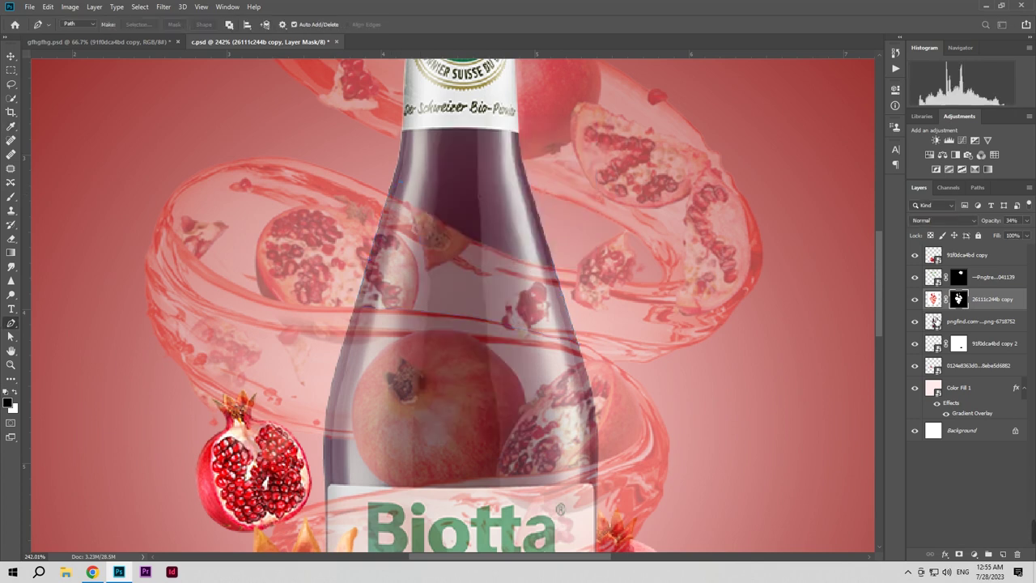
Step: Paint the selected splash section out of the layer mask, deselect, and return the splash layer's opacity to 100%
{"action": "key", "text": "b"}
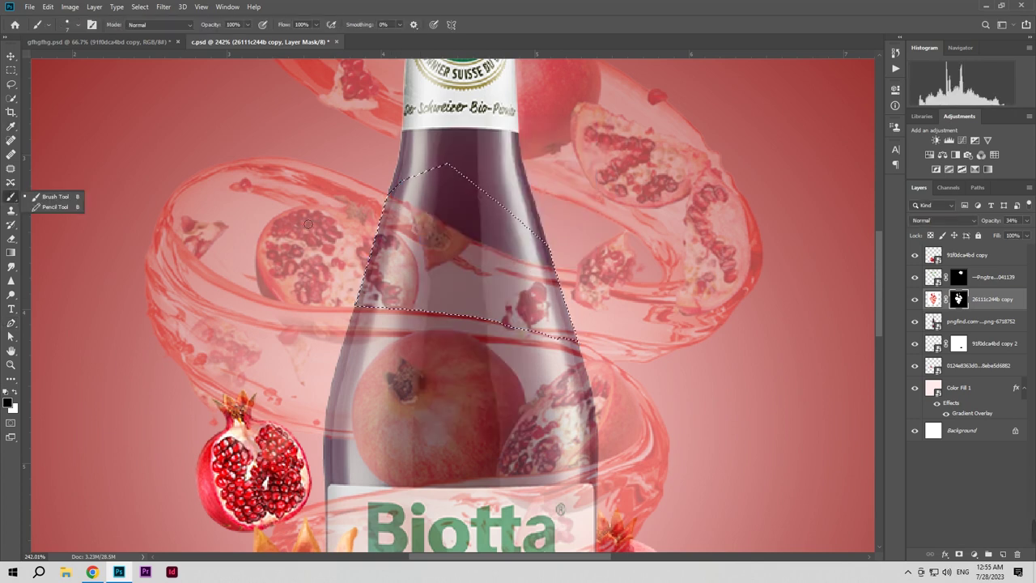
{"action": "mouse_move", "coordinate": [389, 235]}
{"action": "left_mouse_down"}
{"action": "mouse_move", "coordinate": [440, 241]}
{"action": "mouse_move", "coordinate": [378, 312]}
{"action": "mouse_move", "coordinate": [377, 302]}
{"action": "mouse_move", "coordinate": [503, 301]}
{"action": "mouse_move", "coordinate": [484, 280]}
{"action": "left_mouse_up"}
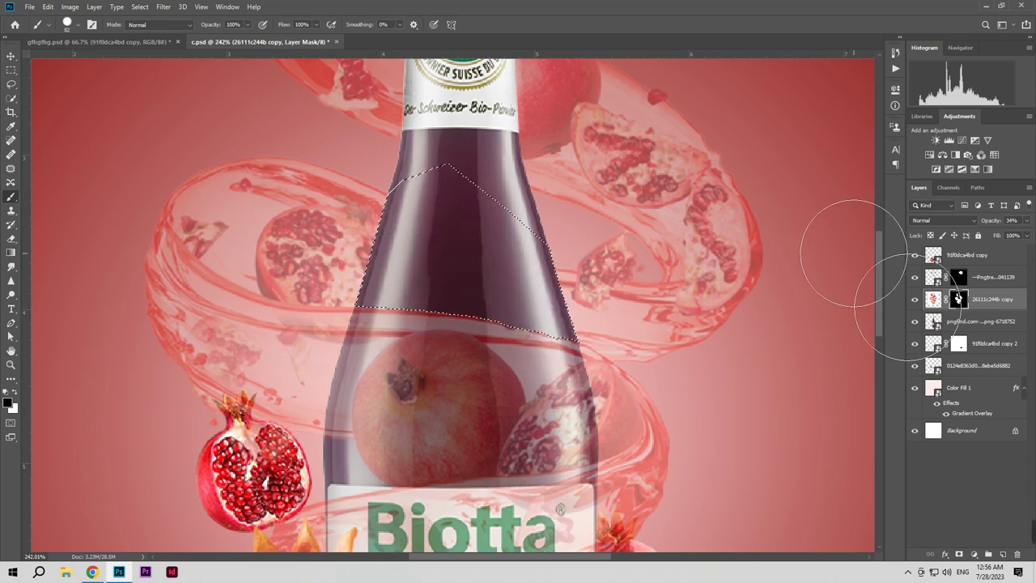
{"action": "key", "text": "ctrl+d"}
{"action": "left_click_drag", "start_coordinate": [990, 221], "coordinate": [1035, 221]}
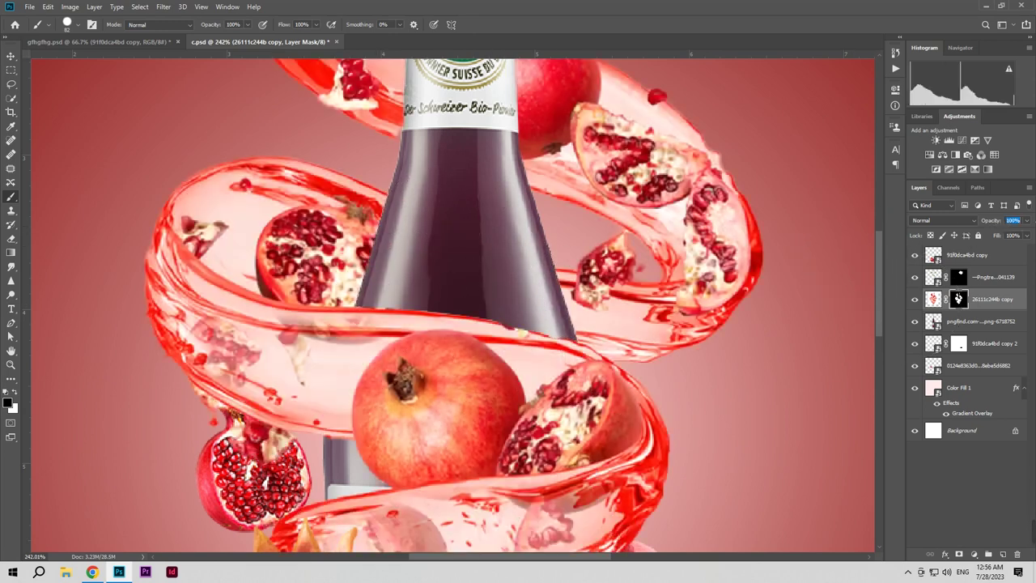
{"action": "key", "text": "ctrl+space"}
{"action": "left_click_drag", "start_coordinate": [610, 357], "coordinate": [558, 388]}
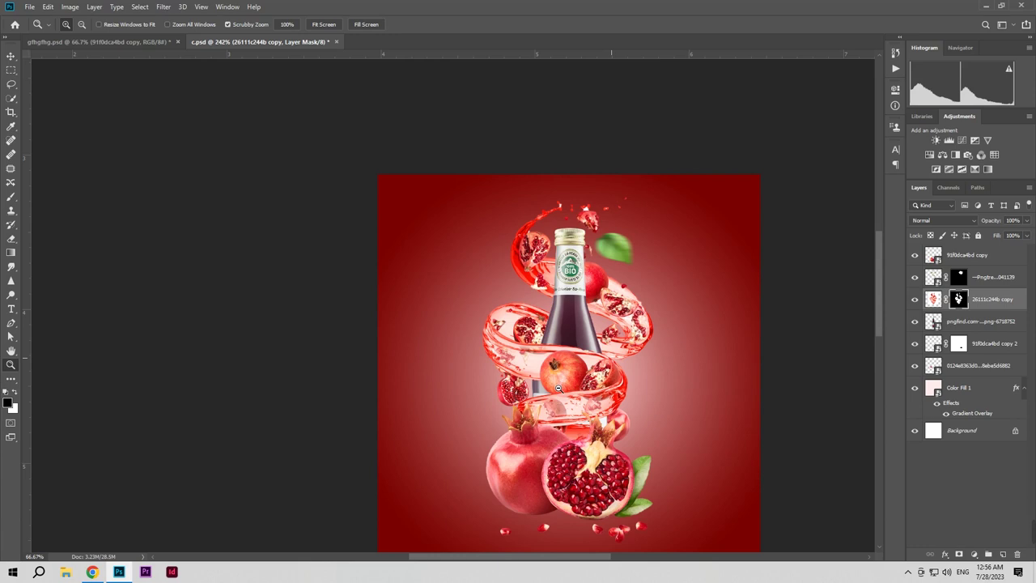
Step: Mask out the splash covering the bottle's GRENADE label above the large pomegranates
{"action": "left_click_drag", "start_coordinate": [558, 388], "coordinate": [580, 324]}
{"action": "key", "text": "space"}
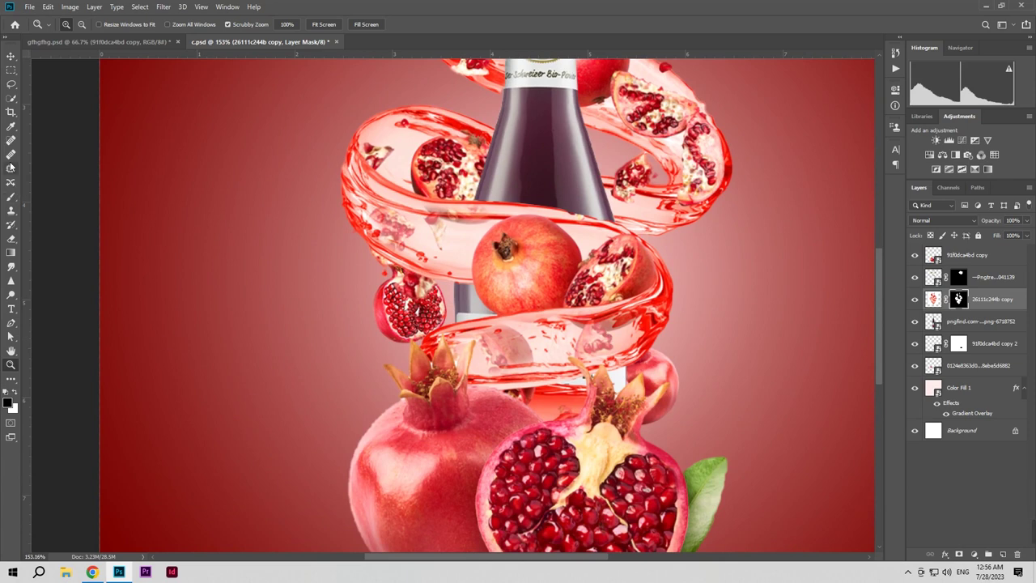
{"action": "left_click", "coordinate": [11, 197]}
{"action": "mouse_move", "coordinate": [620, 455]}
{"action": "left_mouse_down"}
{"action": "mouse_move", "coordinate": [567, 405]}
{"action": "mouse_move", "coordinate": [581, 436]}
{"action": "mouse_move", "coordinate": [542, 405]}
{"action": "mouse_move", "coordinate": [534, 437]}
{"action": "mouse_move", "coordinate": [543, 421]}
{"action": "mouse_move", "coordinate": [576, 441]}
{"action": "mouse_move", "coordinate": [535, 406]}
{"action": "mouse_move", "coordinate": [526, 441]}
{"action": "mouse_move", "coordinate": [532, 419]}
{"action": "left_mouse_up"}
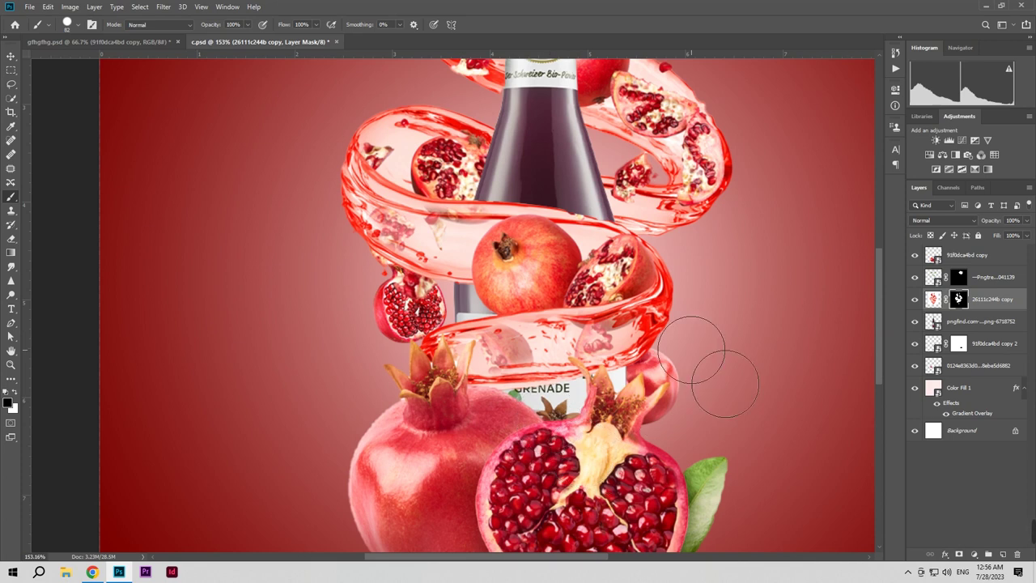
{"action": "key", "text": "z"}
{"action": "left_click_drag", "start_coordinate": [647, 325], "coordinate": [601, 335]}
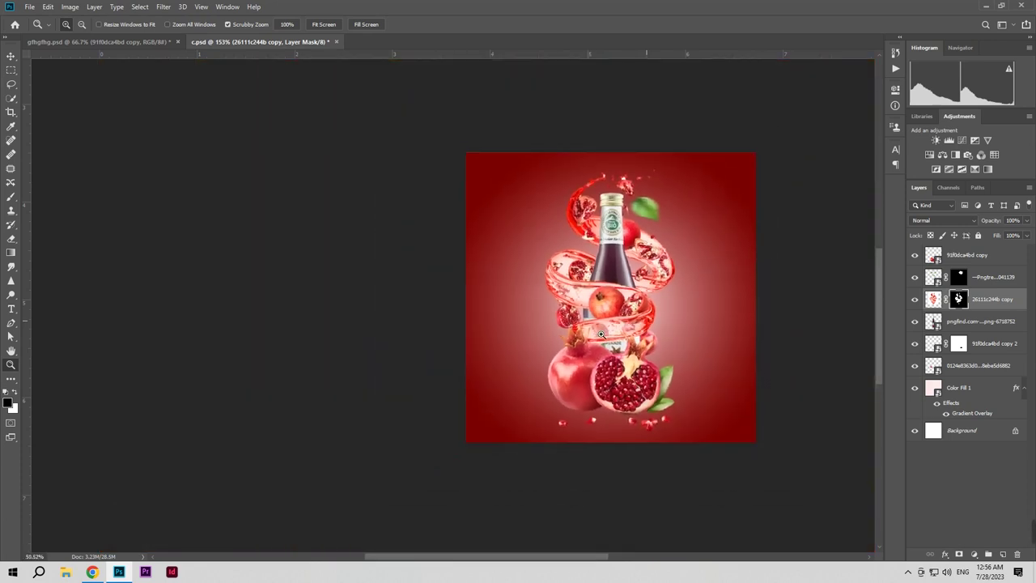
{"action": "key", "text": "ctrl+0"}
{"action": "key", "text": "b"}
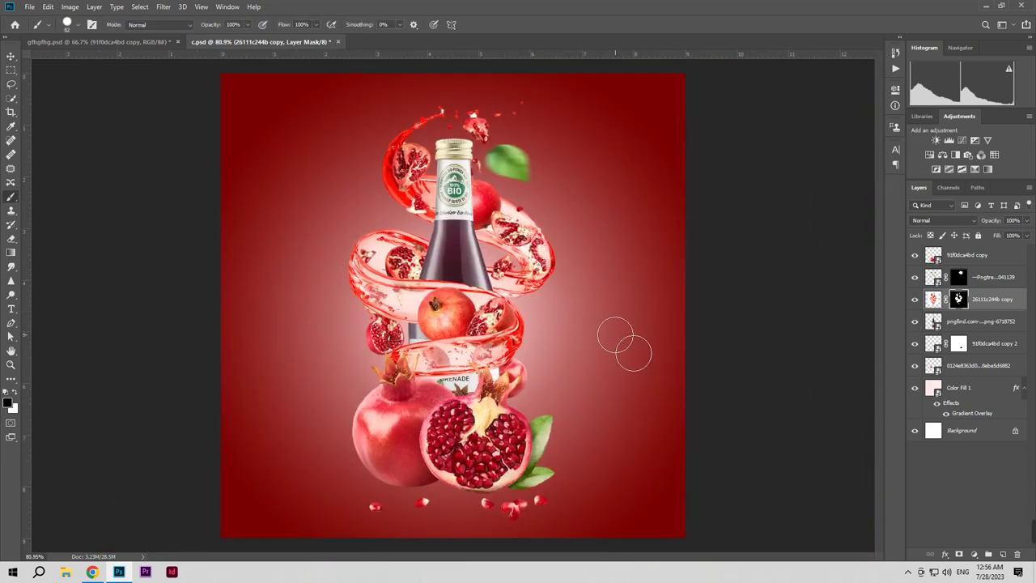
Step: Start a Color Balance adjustment on the bottle layer and shift its midtones slightly toward red
{"action": "key", "text": "v"}
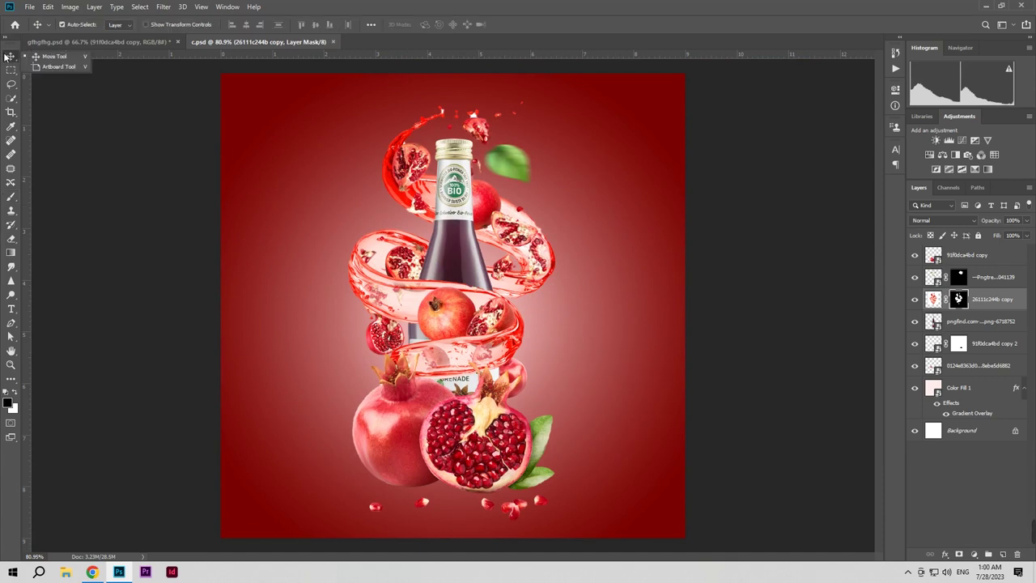
{"action": "left_click", "coordinate": [481, 263]}
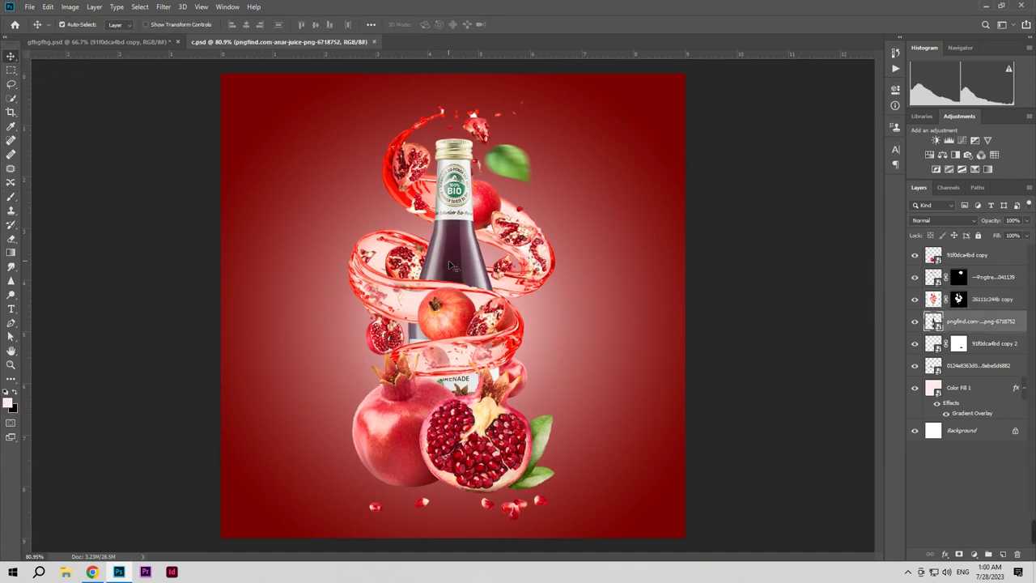
{"action": "left_click", "coordinate": [77, 8]}
{"action": "mouse_move", "coordinate": [87, 36]}
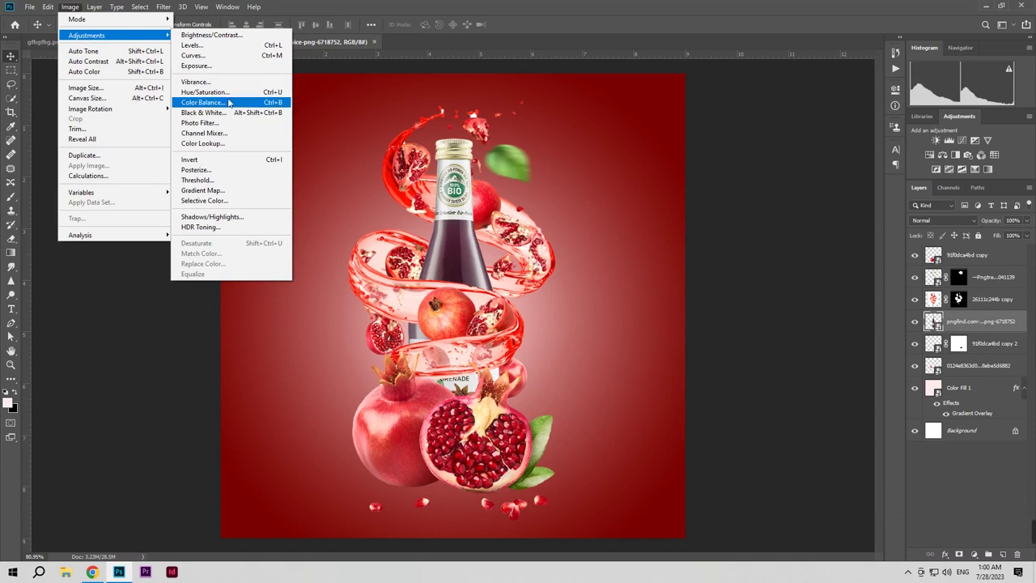
{"action": "left_click", "coordinate": [229, 102]}
{"action": "left_click_drag", "start_coordinate": [440, 125], "coordinate": [101, 122]}
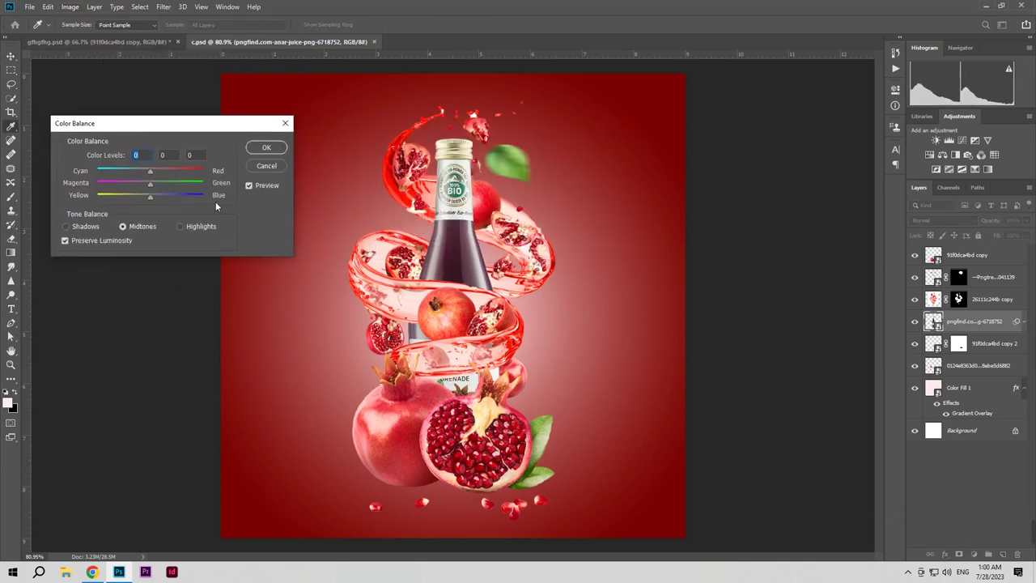
{"action": "left_click_drag", "start_coordinate": [150, 171], "coordinate": [154, 174]}
{"action": "left_click_drag", "start_coordinate": [152, 170], "coordinate": [153, 170]}
Step: Fine-tune the bottle's shadows in Color Balance, set highlights to +6 red and -1 magenta-green, and apply the adjustment
{"action": "left_click", "coordinate": [152, 223]}
{"action": "left_click", "coordinate": [89, 228]}
{"action": "left_click_drag", "start_coordinate": [149, 195], "coordinate": [148, 186]}
{"action": "left_click", "coordinate": [149, 225]}
{"action": "left_click", "coordinate": [188, 227]}
{"action": "left_click_drag", "start_coordinate": [148, 182], "coordinate": [155, 173]}
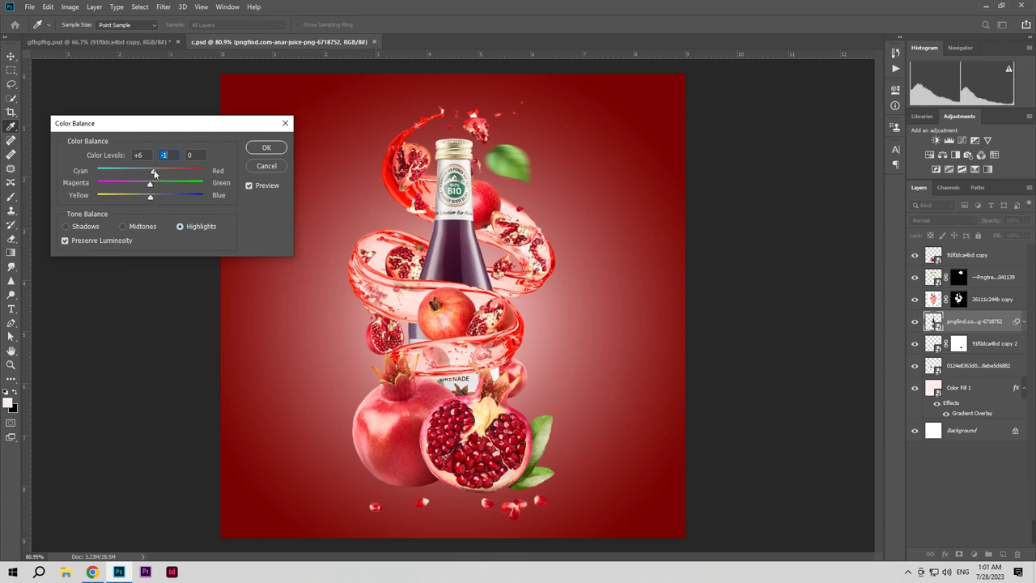
{"action": "left_click", "coordinate": [269, 147]}
Step: Apply a Levels adjustment to the bottle layer with the midtone input at 0.91
{"action": "left_click", "coordinate": [71, 7]}
{"action": "mouse_move", "coordinate": [69, 37]}
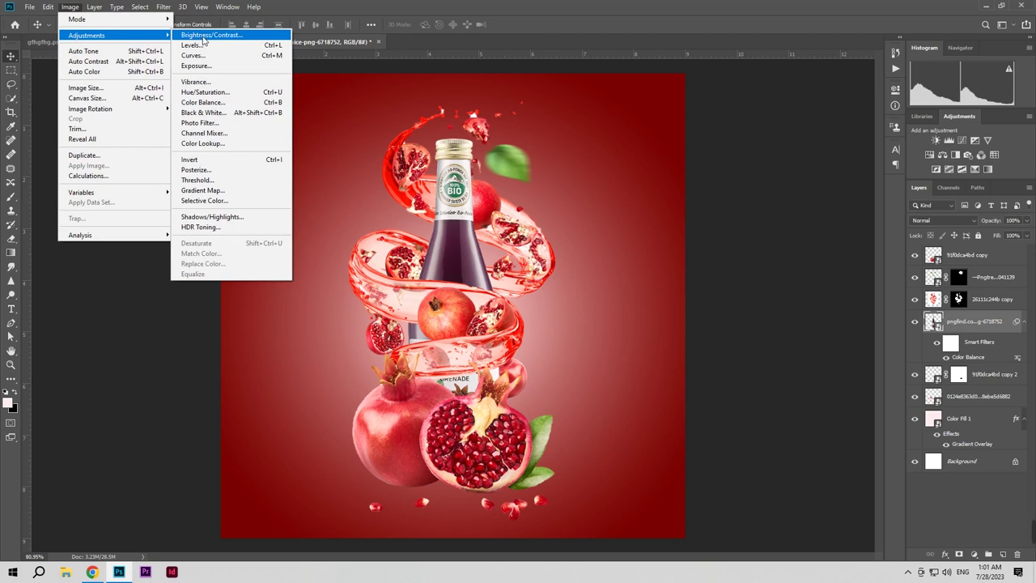
{"action": "left_click", "coordinate": [195, 47]}
{"action": "left_click_drag", "start_coordinate": [492, 105], "coordinate": [165, 99]}
{"action": "left_click_drag", "start_coordinate": [155, 225], "coordinate": [162, 233]}
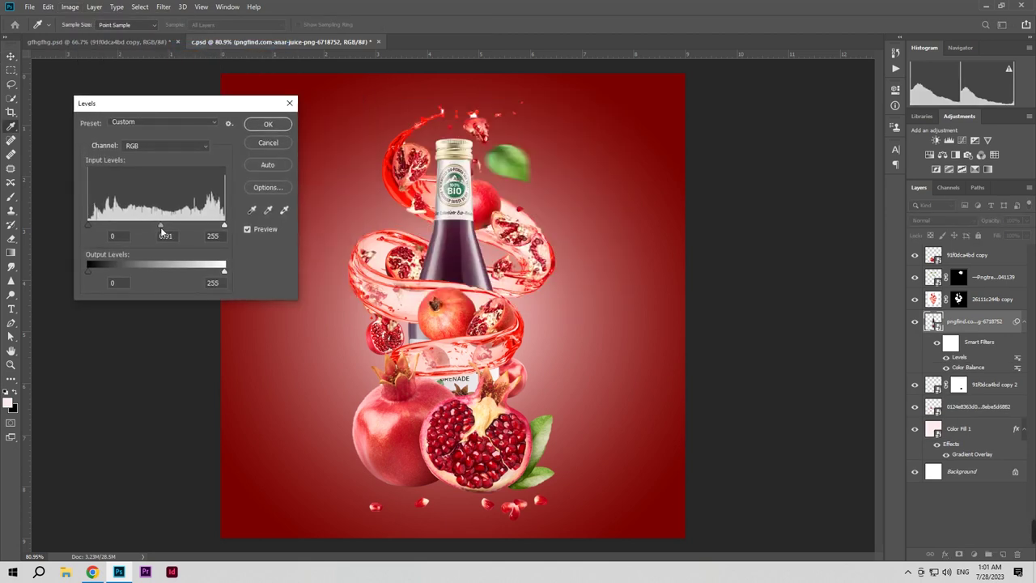
{"action": "left_click", "coordinate": [268, 124]}
Step: Apply a Curves adjustment to the bottle layer, slightly adjusting the white end of the RGB curve
{"action": "left_click", "coordinate": [71, 7]}
{"action": "mouse_move", "coordinate": [110, 37]}
{"action": "left_click", "coordinate": [192, 55]}
{"action": "left_click_drag", "start_coordinate": [446, 89], "coordinate": [90, 98]}
{"action": "left_click_drag", "start_coordinate": [164, 148], "coordinate": [171, 154]}
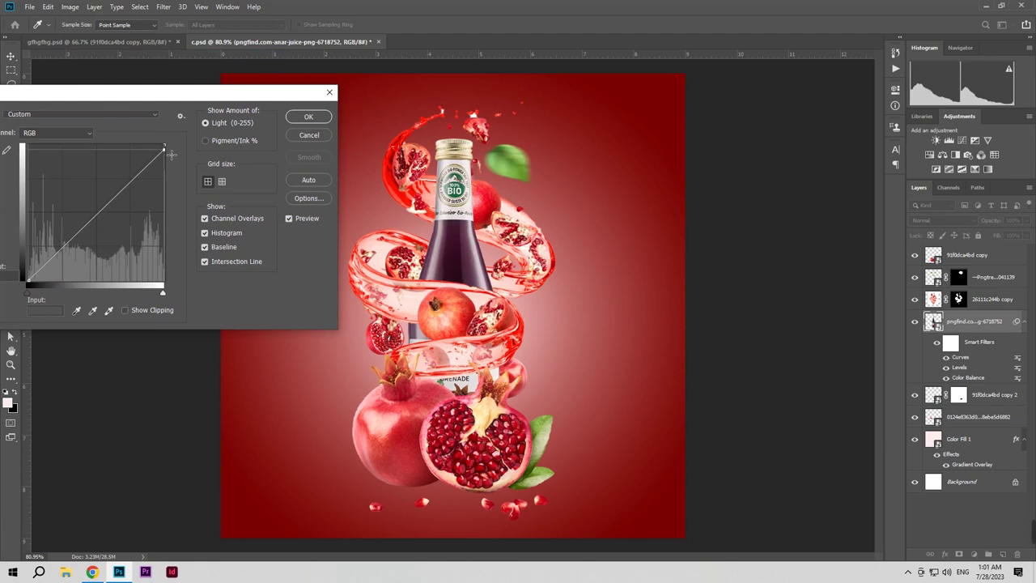
{"action": "left_click_drag", "start_coordinate": [172, 155], "coordinate": [167, 151]}
{"action": "left_click", "coordinate": [306, 119]}
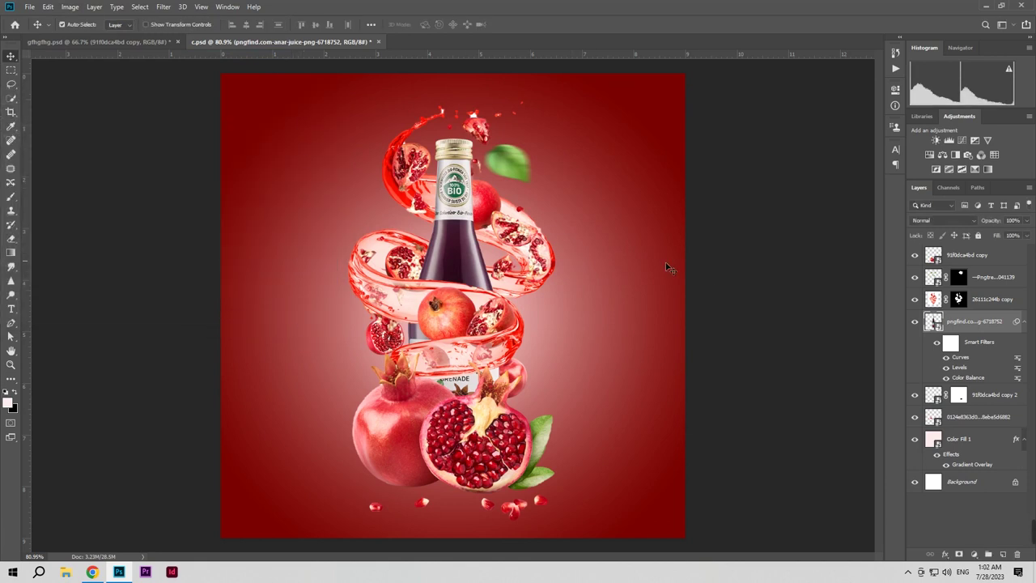
Step: Apply Color Balance to the splash layer, shifting midtones slightly toward red and shadows slightly toward blue
{"action": "left_click", "coordinate": [373, 288]}
{"action": "left_click", "coordinate": [915, 300]}
{"action": "left_click", "coordinate": [915, 300]}
{"action": "left_click", "coordinate": [70, 6]}
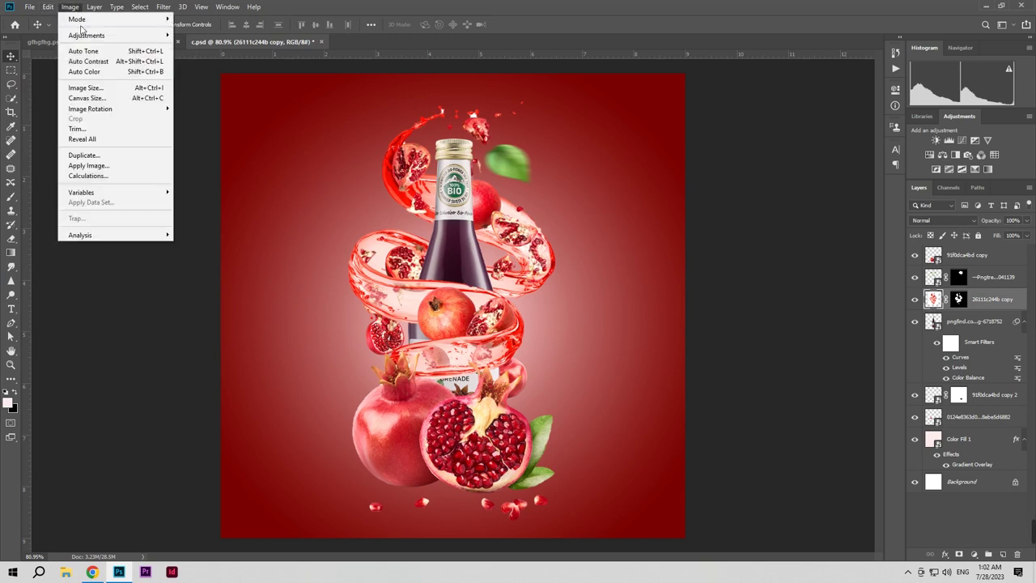
{"action": "mouse_move", "coordinate": [82, 33]}
{"action": "left_click", "coordinate": [235, 104]}
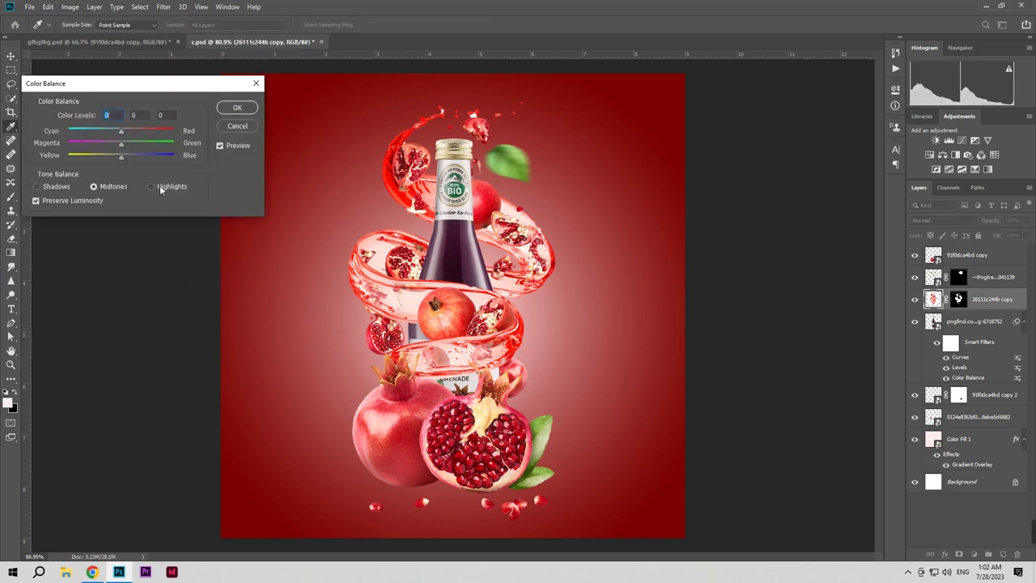
{"action": "left_click_drag", "start_coordinate": [122, 133], "coordinate": [124, 134]}
{"action": "left_click", "coordinate": [53, 187]}
{"action": "left_click_drag", "start_coordinate": [122, 156], "coordinate": [124, 156]}
{"action": "left_click", "coordinate": [95, 186]}
{"action": "left_click", "coordinate": [237, 108]}
Step: Adjust the splash layer's blend range in its Blending Options and compare the image with the layer hidden and shown
{"action": "left_click", "coordinate": [939, 306]}
{"action": "left_click", "coordinate": [944, 555]}
{"action": "left_click", "coordinate": [967, 456]}
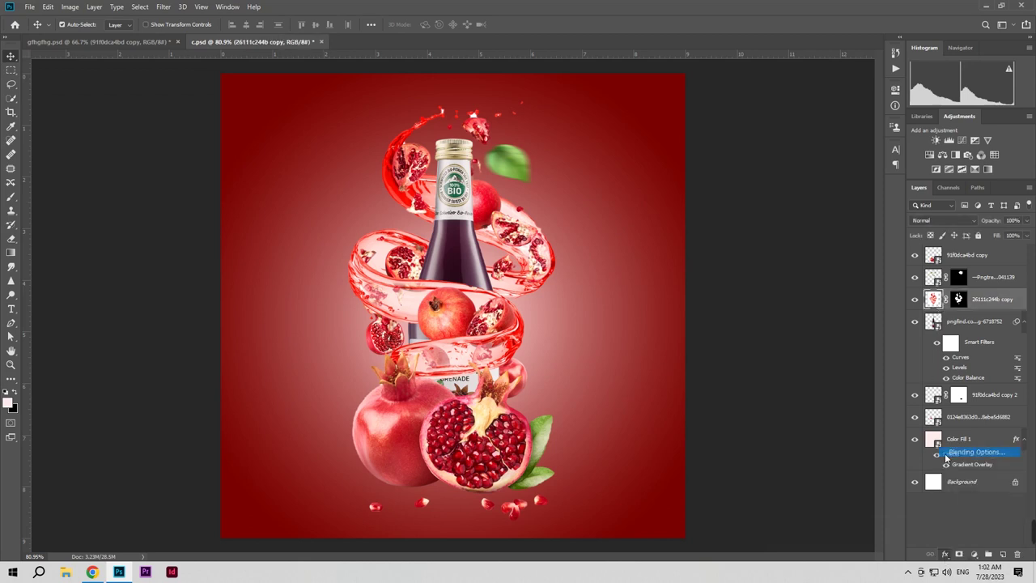
{"action": "left_click_drag", "start_coordinate": [898, 452], "coordinate": [896, 462]}
{"action": "left_click", "coordinate": [990, 286]}
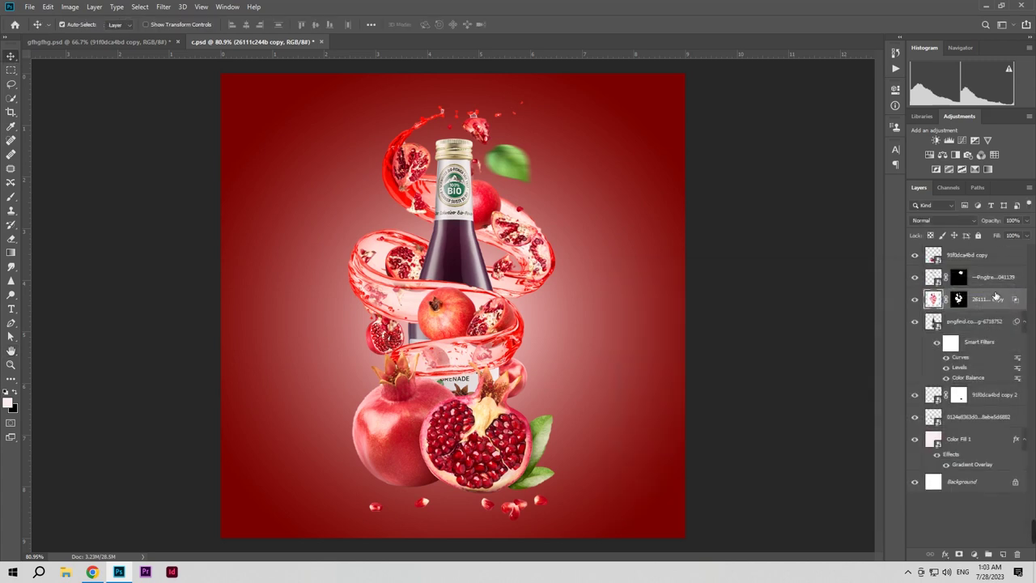
{"action": "left_click", "coordinate": [915, 299]}
{"action": "left_click", "coordinate": [915, 299]}
Step: Paint out the stray fruit fragments beside the bottle neck on the splash layer's mask
{"action": "left_click", "coordinate": [958, 300]}
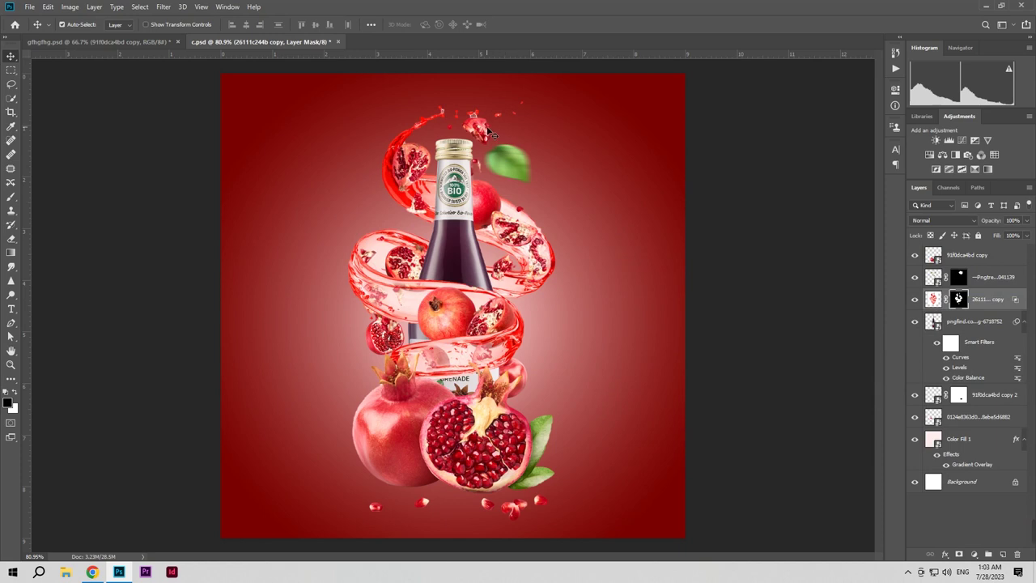
{"action": "mouse_move", "coordinate": [477, 125]}
{"action": "left_mouse_down"}
{"action": "mouse_move", "coordinate": [499, 132]}
{"action": "mouse_move", "coordinate": [500, 226]}
{"action": "mouse_move", "coordinate": [535, 210]}
{"action": "mouse_move", "coordinate": [504, 206]}
{"action": "left_mouse_up"}
{"action": "left_click", "coordinate": [11, 197]}
{"action": "left_click_drag", "start_coordinate": [485, 193], "coordinate": [473, 205]}
{"action": "mouse_move", "coordinate": [410, 203]}
{"action": "left_mouse_down"}
{"action": "mouse_move", "coordinate": [388, 194]}
{"action": "mouse_move", "coordinate": [398, 198]}
{"action": "left_mouse_up"}
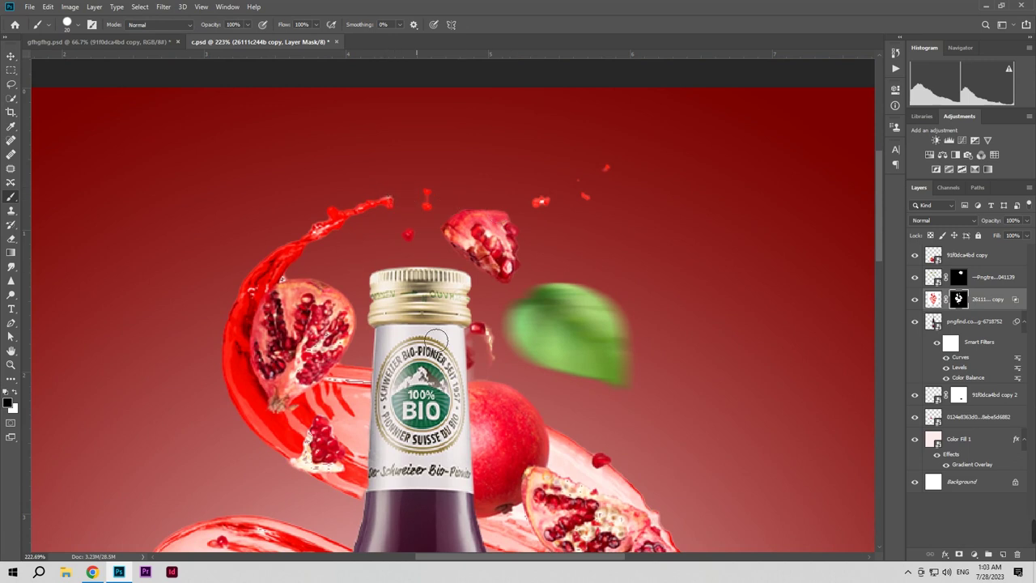
{"action": "mouse_move", "coordinate": [502, 364]}
{"action": "left_mouse_down"}
{"action": "mouse_move", "coordinate": [493, 343]}
{"action": "mouse_move", "coordinate": [496, 359]}
{"action": "mouse_move", "coordinate": [484, 353]}
{"action": "mouse_move", "coordinate": [480, 371]}
{"action": "mouse_move", "coordinate": [543, 221]}
{"action": "left_mouse_up"}
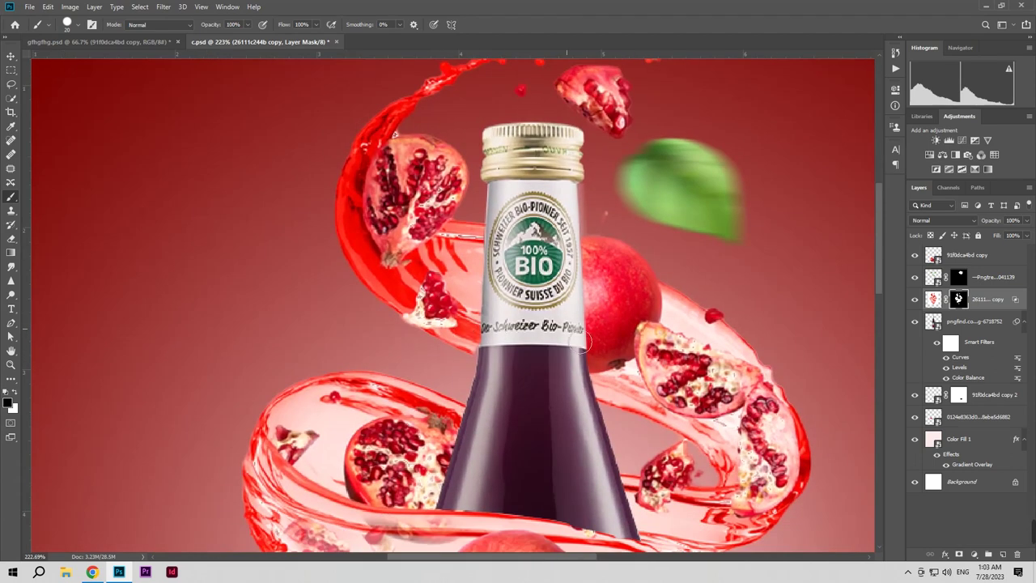
{"action": "left_click_drag", "start_coordinate": [635, 396], "coordinate": [623, 175]}
{"action": "left_click_drag", "start_coordinate": [617, 223], "coordinate": [603, 445]}
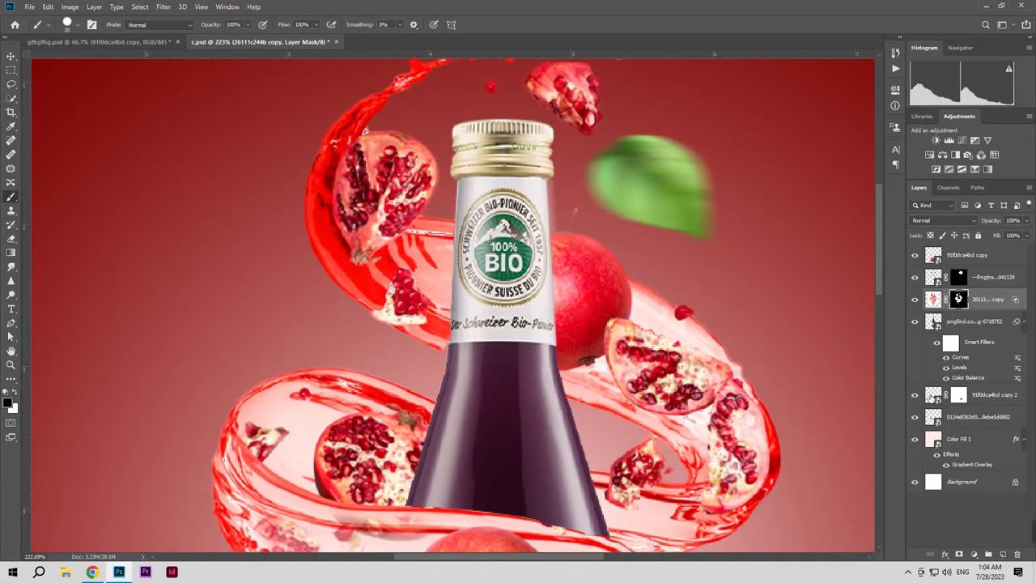
Step: Add a layer mask to the bottle and paint out the fringe along the neck's right edge with a 7-pixel brush
{"action": "left_click", "coordinate": [932, 396]}
{"action": "left_click", "coordinate": [930, 320]}
{"action": "left_click", "coordinate": [958, 554]}
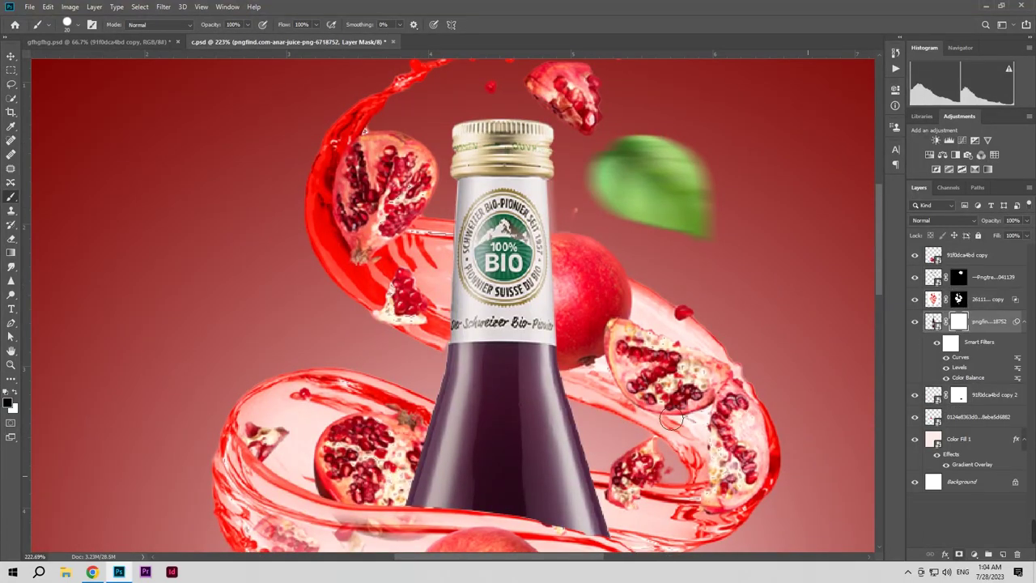
{"action": "left_click_drag", "start_coordinate": [534, 256], "coordinate": [533, 254]}
{"action": "left_click_drag", "start_coordinate": [550, 179], "coordinate": [554, 188]}
{"action": "left_click", "coordinate": [560, 282], "text": "shift"}
{"action": "left_click", "coordinate": [565, 329], "text": "shift"}
{"action": "left_click", "coordinate": [564, 348], "text": "shift"}
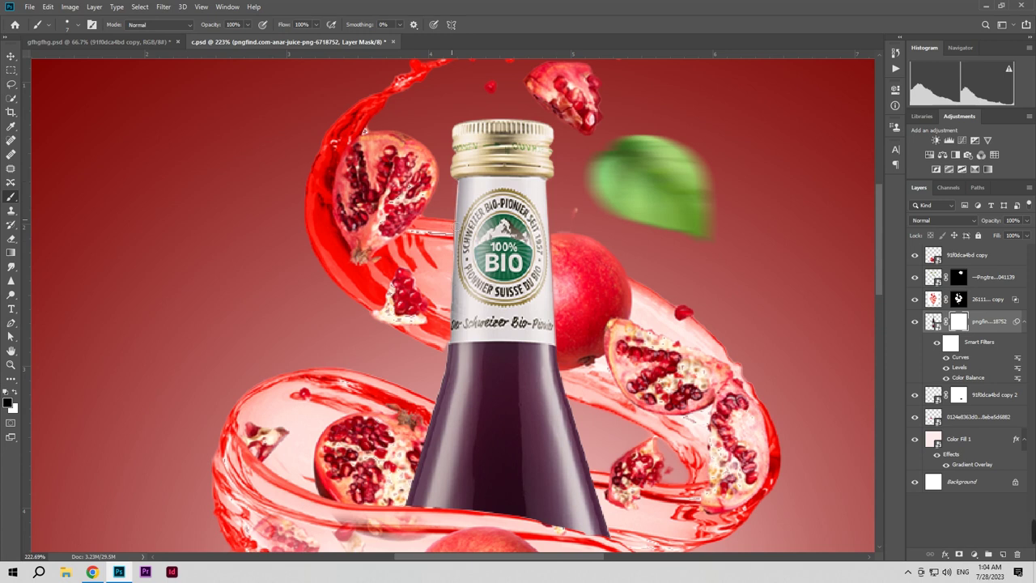
Step: Mask out the fringe along the bottle neck's left edge and the right edge of the shoulder
{"action": "left_click", "coordinate": [456, 229], "text": "shift"}
{"action": "left_click", "coordinate": [453, 272], "text": "shift"}
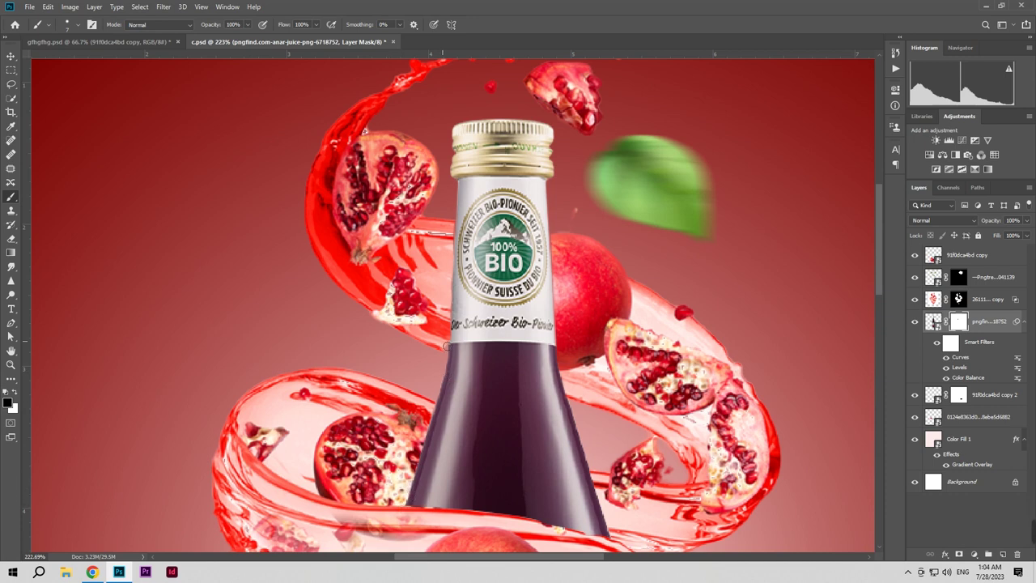
{"action": "scroll", "coordinate": [594, 142], "scroll_direction": "down", "scroll_amount": 5}
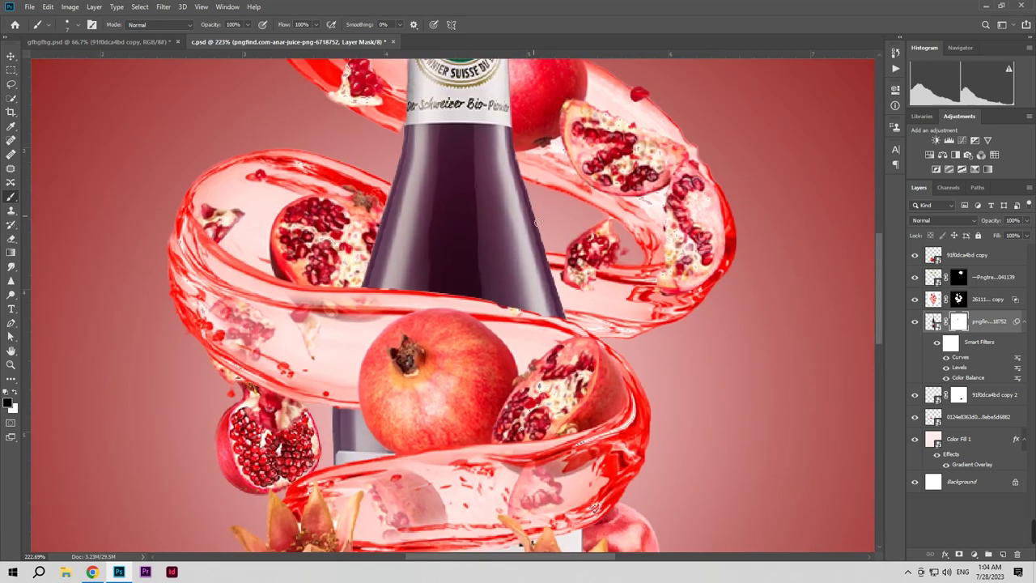
{"action": "left_click", "coordinate": [568, 305], "text": "shift"}
{"action": "left_click", "coordinate": [577, 330], "text": "shift"}
{"action": "key", "text": "bracketright"}
{"action": "key", "text": "z"}
{"action": "mouse_move", "coordinate": [655, 255]}
{"action": "left_mouse_down"}
{"action": "mouse_move", "coordinate": [602, 279]}
{"action": "mouse_move", "coordinate": [619, 299]}
{"action": "left_mouse_up"}
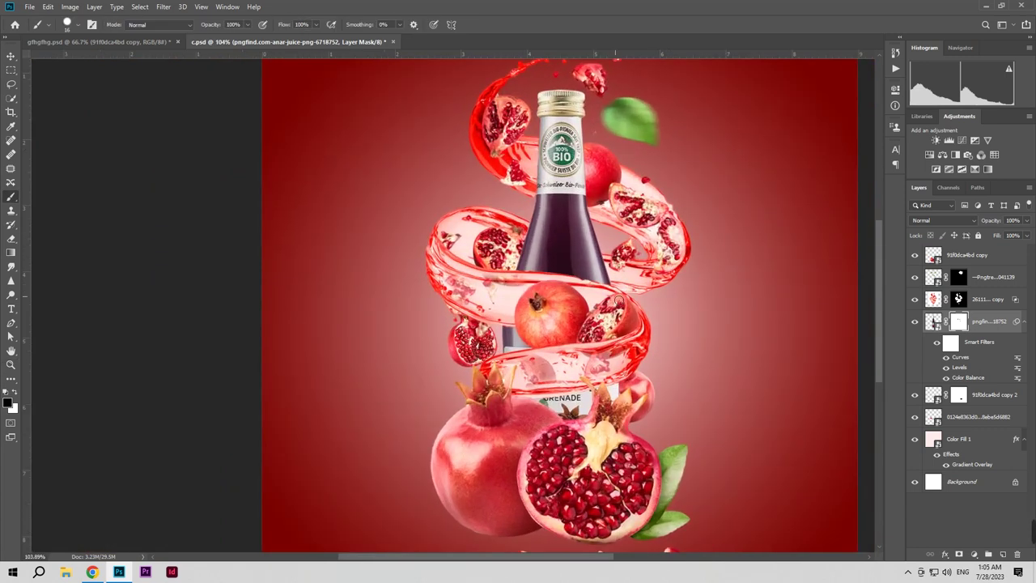
Step: Start a Color Balance adjustment on the front pomegranates' layer, 91f0dca4bd copy, and set the highlights' cyan-red level to +6
{"action": "left_click", "coordinate": [12, 57]}
{"action": "left_click", "coordinate": [923, 258]}
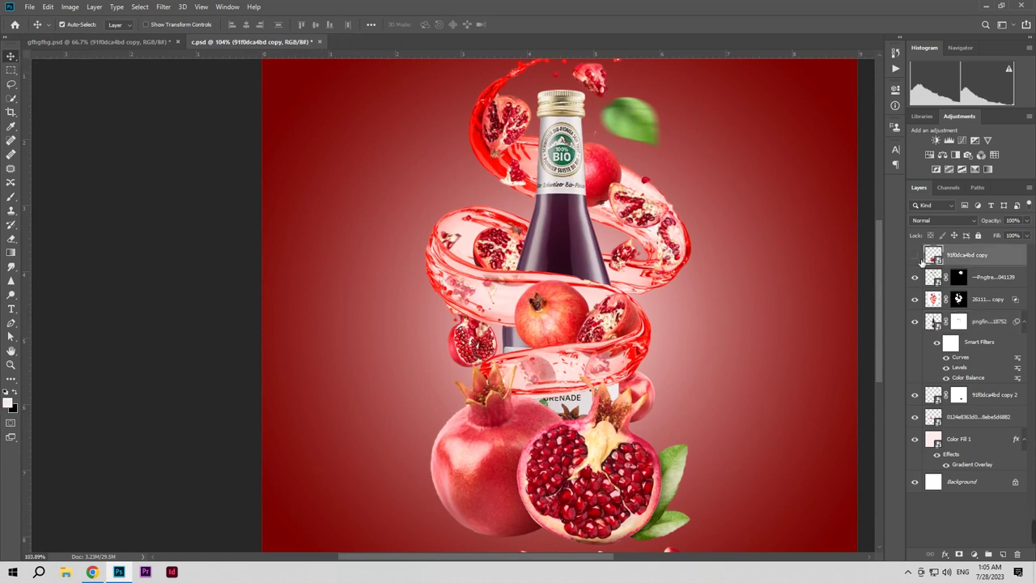
{"action": "left_click", "coordinate": [70, 7]}
{"action": "mouse_move", "coordinate": [89, 36]}
{"action": "left_click", "coordinate": [204, 102]}
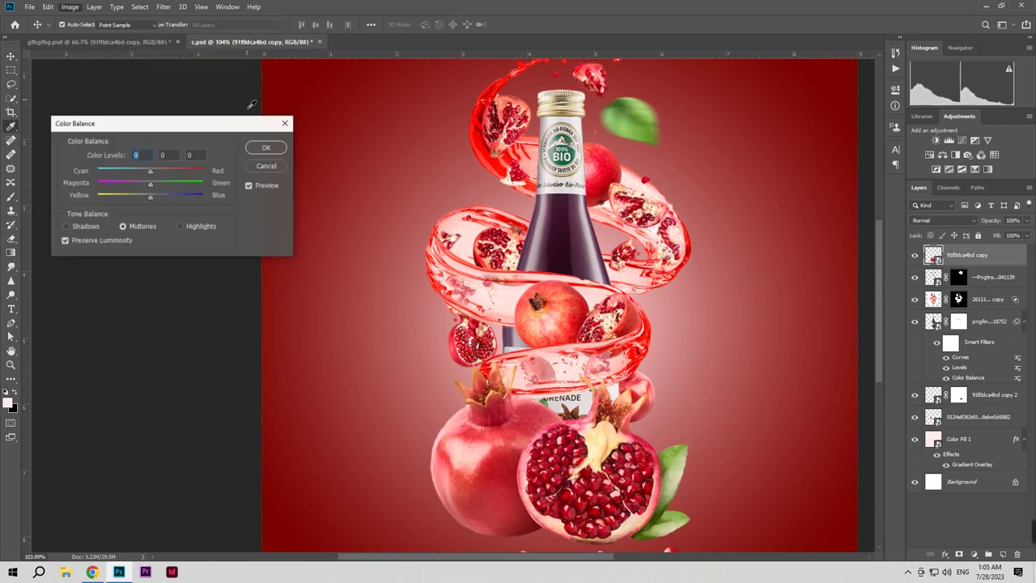
{"action": "left_click", "coordinate": [201, 226]}
{"action": "left_click_drag", "start_coordinate": [151, 174], "coordinate": [155, 179]}
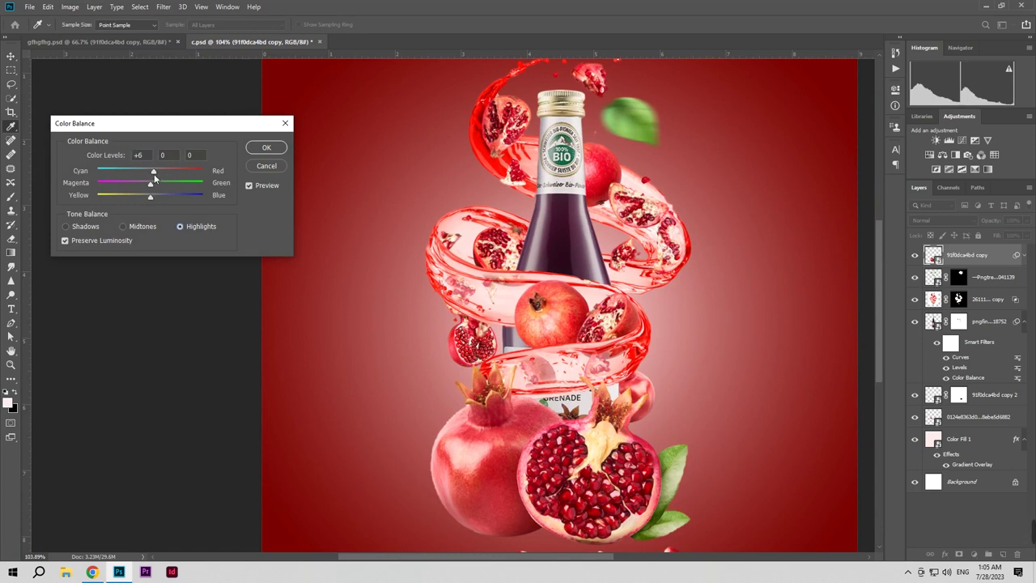
Step: Shift the pomegranates' shadows toward blue and midtones slightly toward magenta, and compare the result with the preview off and on
{"action": "left_click", "coordinate": [95, 228]}
{"action": "left_click_drag", "start_coordinate": [152, 201], "coordinate": [155, 201]}
{"action": "left_click", "coordinate": [134, 227]}
{"action": "left_click_drag", "start_coordinate": [152, 185], "coordinate": [150, 188]}
{"action": "left_click", "coordinate": [250, 185]}
{"action": "left_click", "coordinate": [251, 186]}
Step: Shift the pomegranates' midtones toward green, reduce the red in the highlights, and apply the Color Balance adjustment
{"action": "left_click_drag", "start_coordinate": [150, 184], "coordinate": [156, 187]}
{"action": "left_click", "coordinate": [206, 227]}
{"action": "left_click_drag", "start_coordinate": [154, 173], "coordinate": [152, 173]}
{"action": "left_click", "coordinate": [266, 147]}
{"action": "key", "text": "z"}
{"action": "left_click_drag", "start_coordinate": [424, 295], "coordinate": [412, 312]}
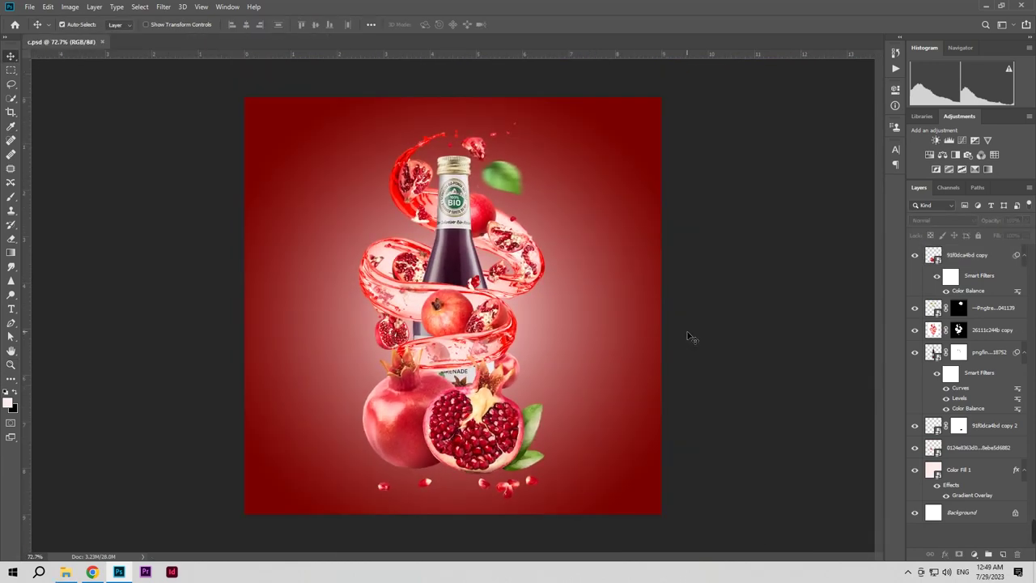
Step: Start a Spin Blur on the splash layer, 26111c244b copy, and stretch its ellipse around the whole swirl of fruit
{"action": "left_click", "coordinate": [492, 354]}
{"action": "left_click", "coordinate": [914, 329]}
{"action": "left_click", "coordinate": [914, 329]}
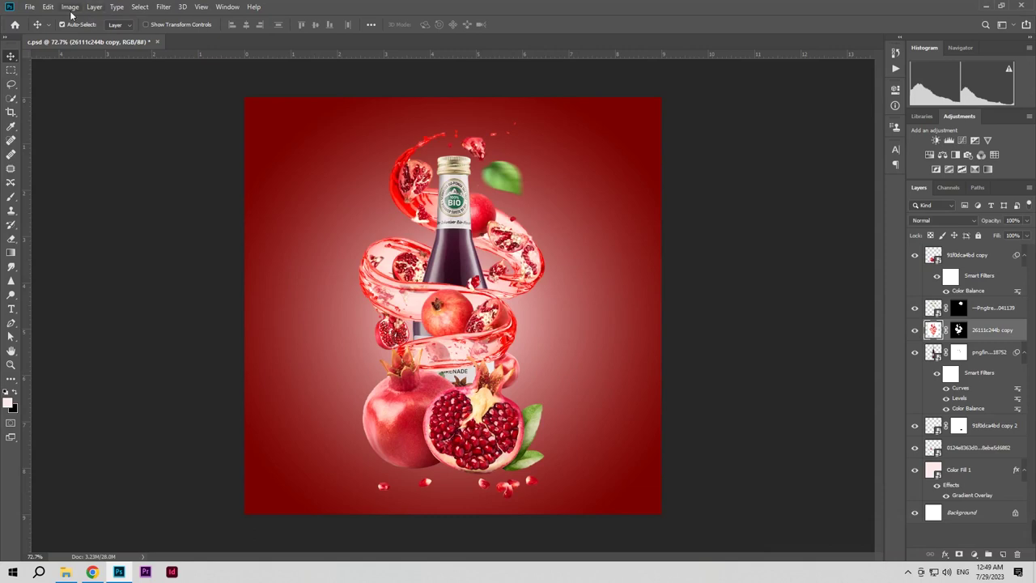
{"action": "left_click", "coordinate": [163, 8]}
{"action": "mouse_move", "coordinate": [233, 141]}
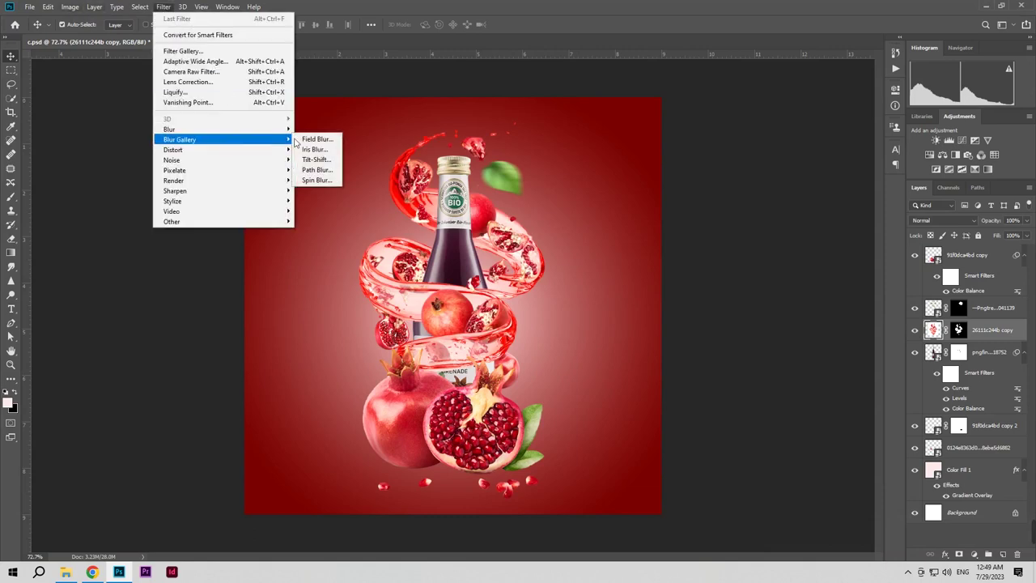
{"action": "left_click", "coordinate": [317, 180]}
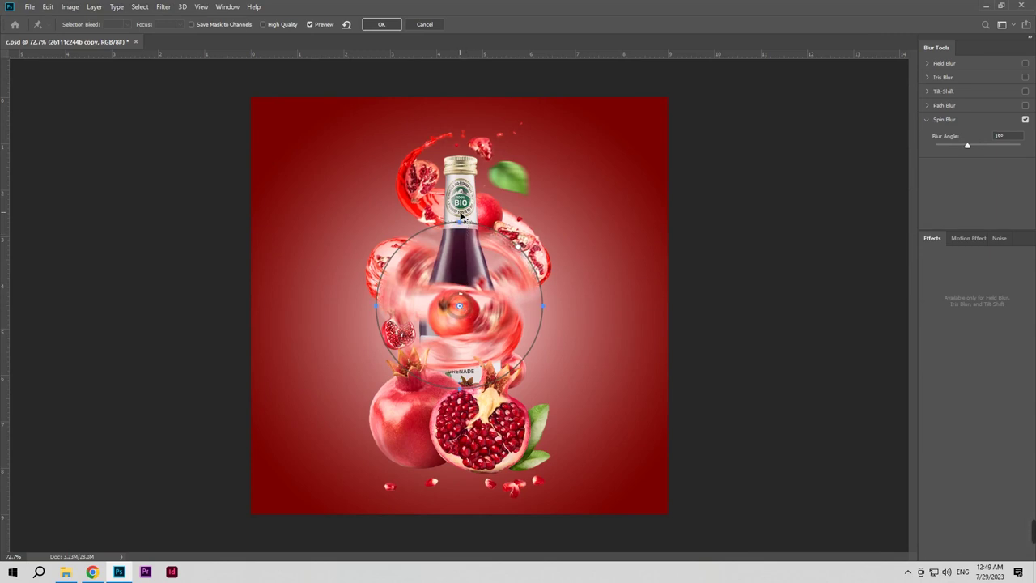
{"action": "left_click_drag", "start_coordinate": [459, 246], "coordinate": [459, 269]}
{"action": "left_click_drag", "start_coordinate": [460, 223], "coordinate": [468, 95]}
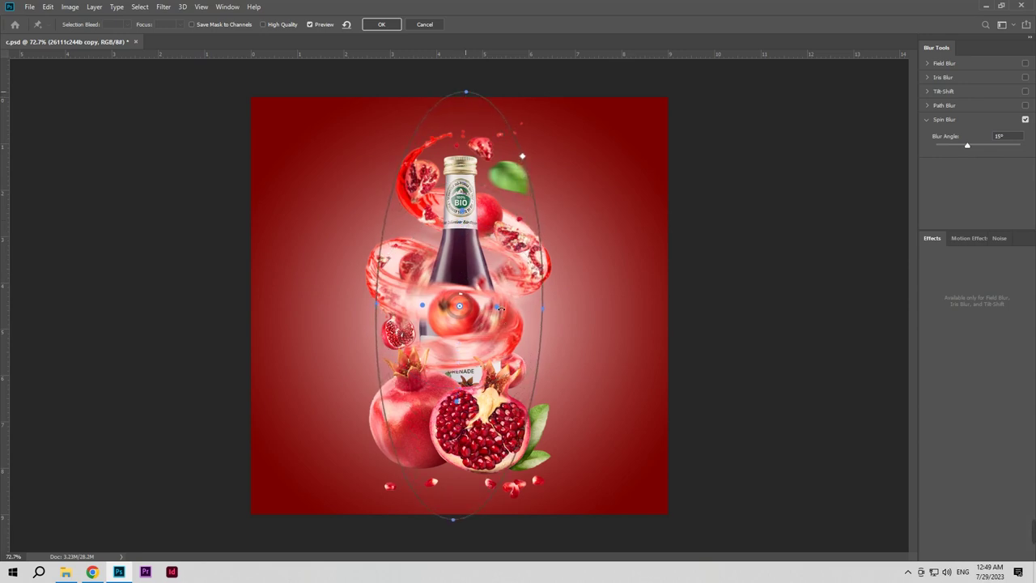
{"action": "left_click_drag", "start_coordinate": [502, 308], "coordinate": [539, 311]}
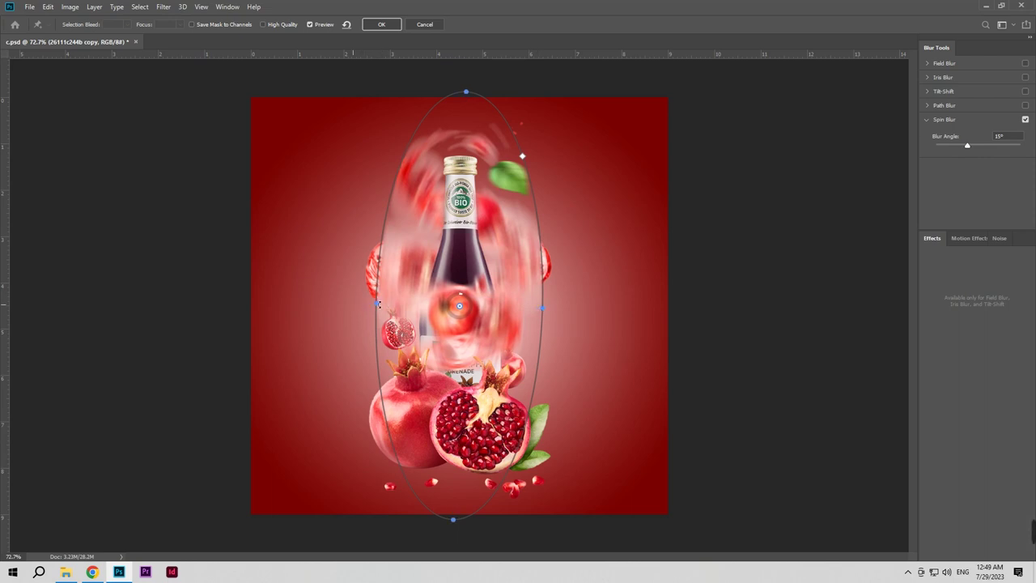
{"action": "left_click_drag", "start_coordinate": [356, 305], "coordinate": [351, 304]}
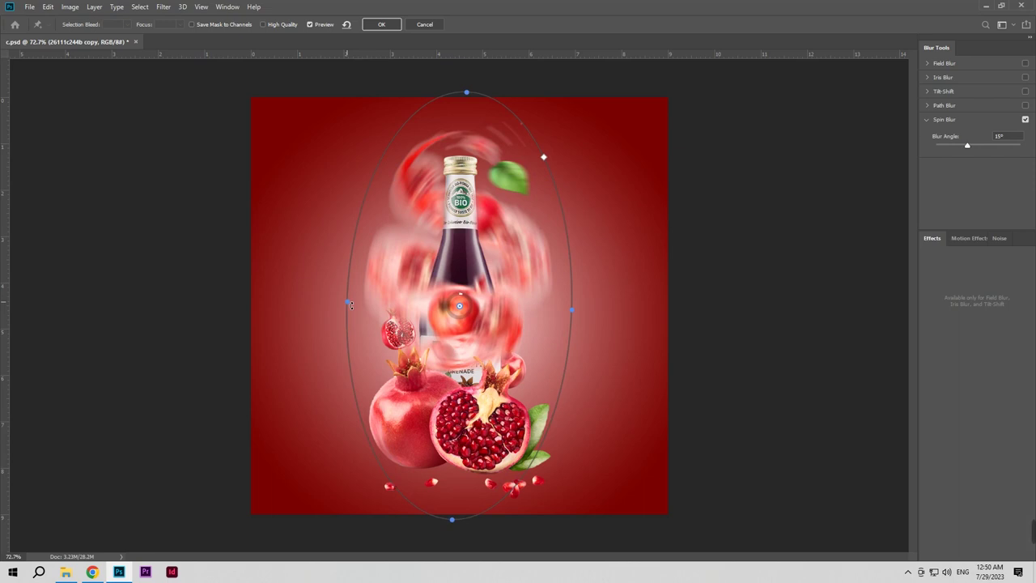
Step: Reduce the Spin Blur angle to 2° and compare the splash with the preview off and on
{"action": "left_click_drag", "start_coordinate": [957, 151], "coordinate": [942, 147]}
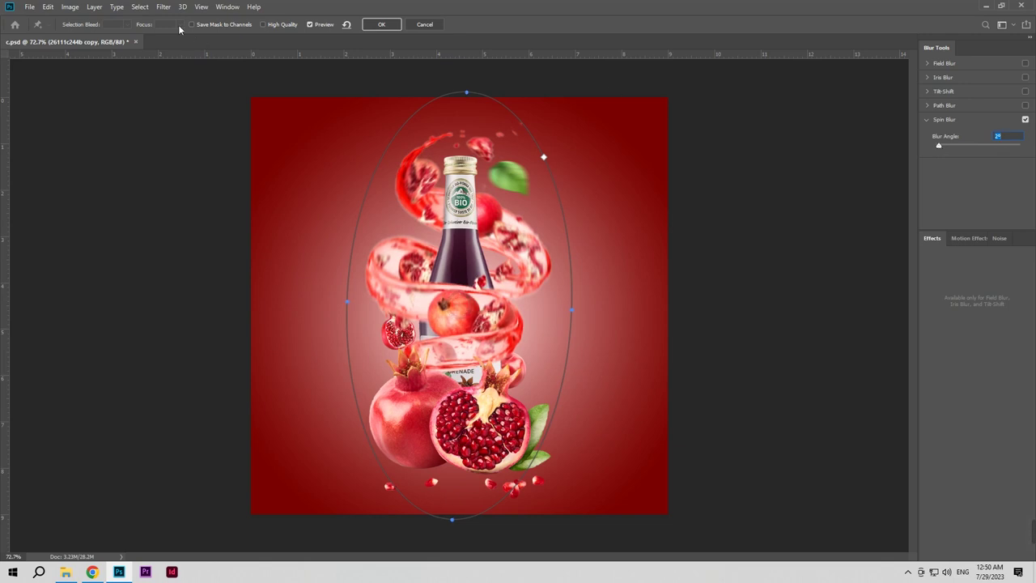
{"action": "left_click", "coordinate": [310, 25]}
{"action": "left_click", "coordinate": [310, 25]}
Step: Shift the Spin Blur ellipse upward so its centre sits on the dark bottle body, and apply the blur
{"action": "left_click_drag", "start_coordinate": [460, 308], "coordinate": [461, 275]}
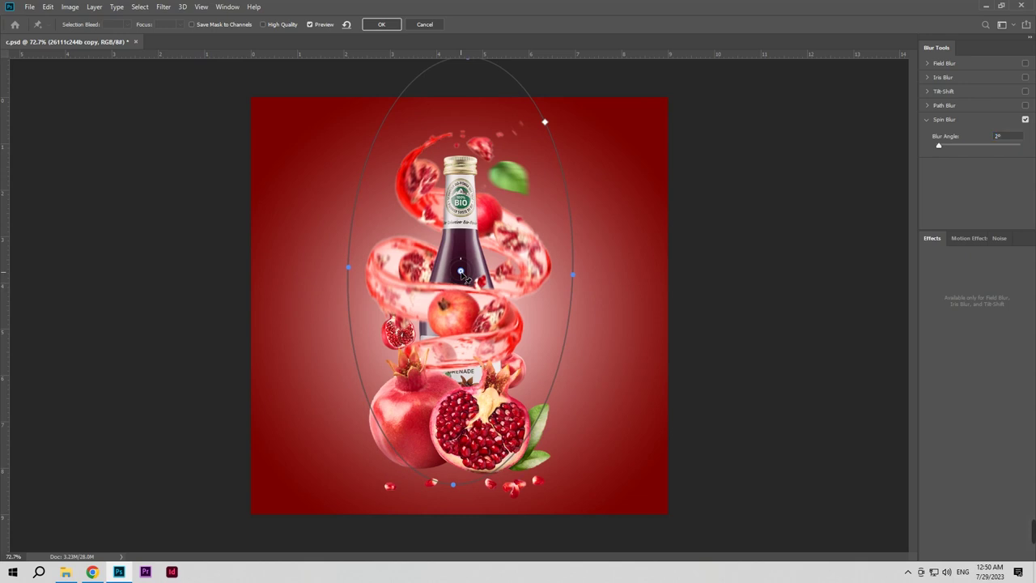
{"action": "left_click", "coordinate": [311, 24]}
{"action": "left_click", "coordinate": [313, 24]}
{"action": "key", "text": "Down"}
{"action": "left_click", "coordinate": [377, 25]}
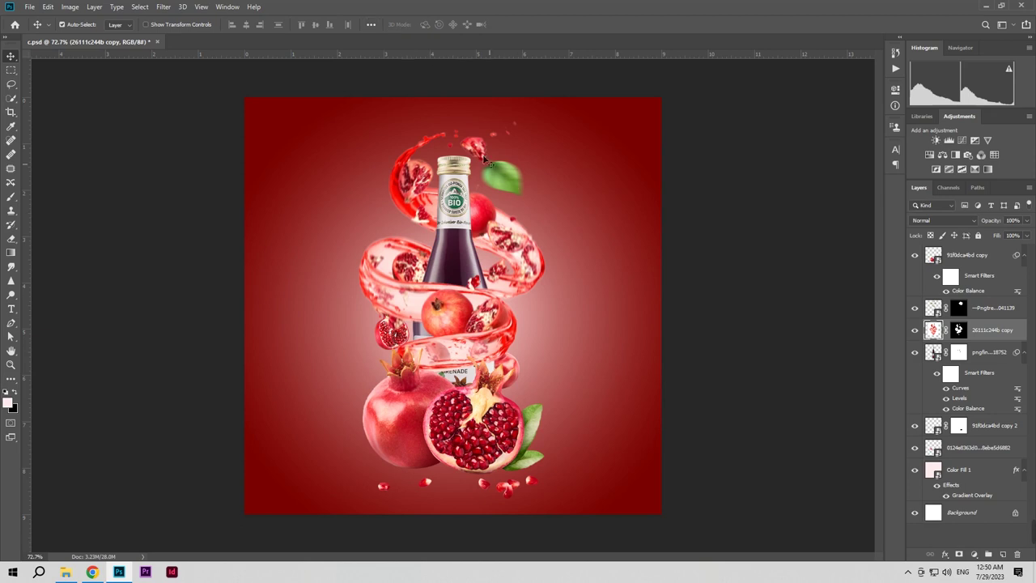
Step: Apply a Motion Blur at -43° with a distance of 26 pixels to the halved pomegranate on the swirl's lower left
{"action": "left_click", "coordinate": [391, 346]}
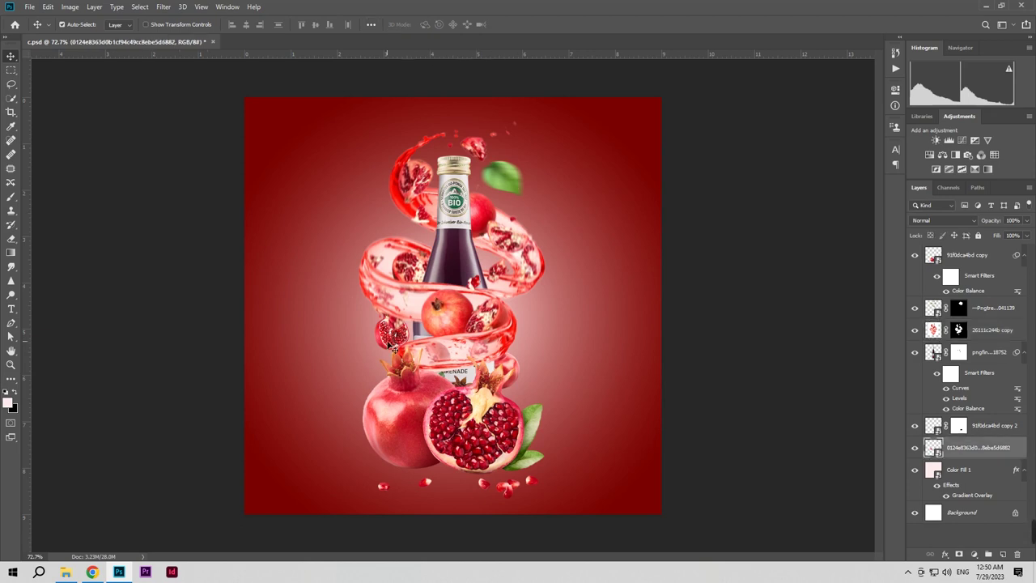
{"action": "left_click", "coordinate": [161, 8]}
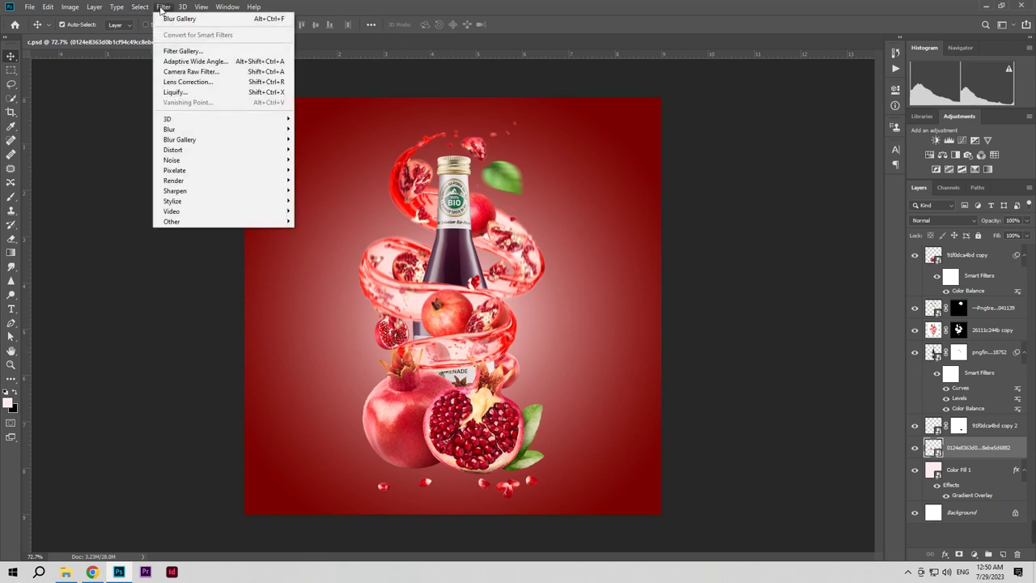
{"action": "mouse_move", "coordinate": [226, 130]}
{"action": "left_click", "coordinate": [333, 193]}
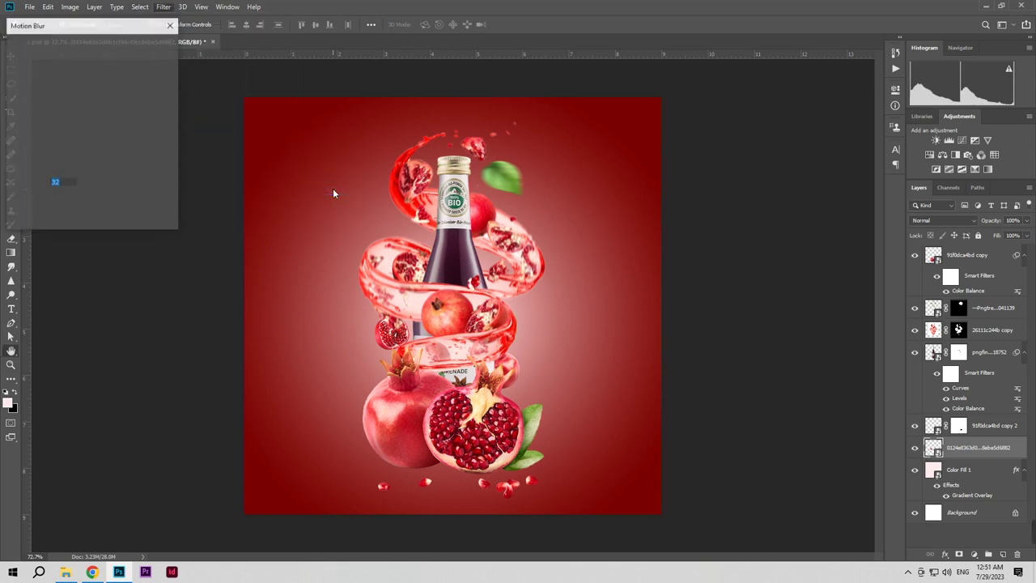
{"action": "left_click_drag", "start_coordinate": [109, 182], "coordinate": [113, 196]}
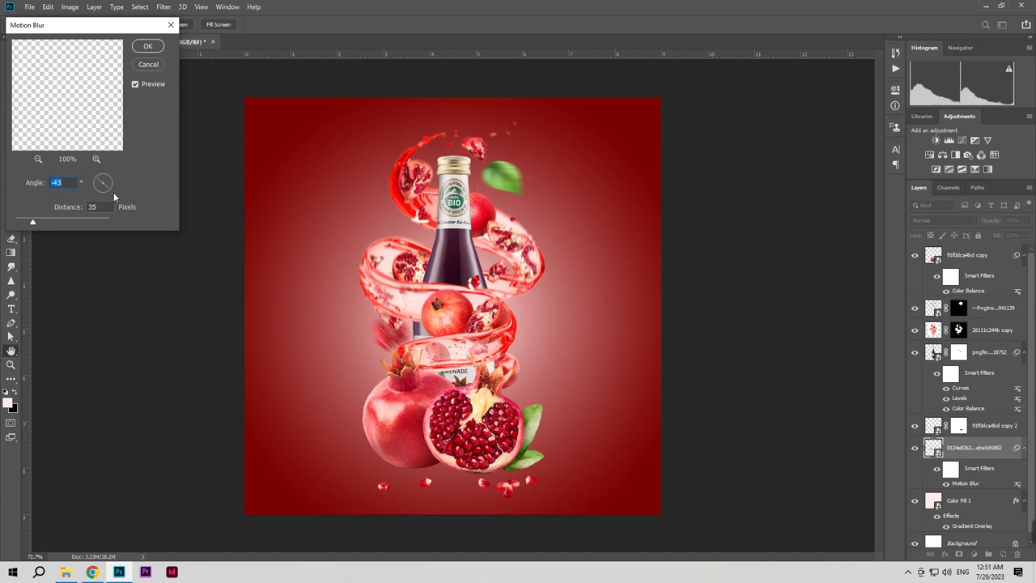
{"action": "left_click_drag", "start_coordinate": [32, 223], "coordinate": [29, 225]}
{"action": "left_click", "coordinate": [135, 84]}
{"action": "left_click", "coordinate": [148, 46]}
{"action": "key", "text": "v"}
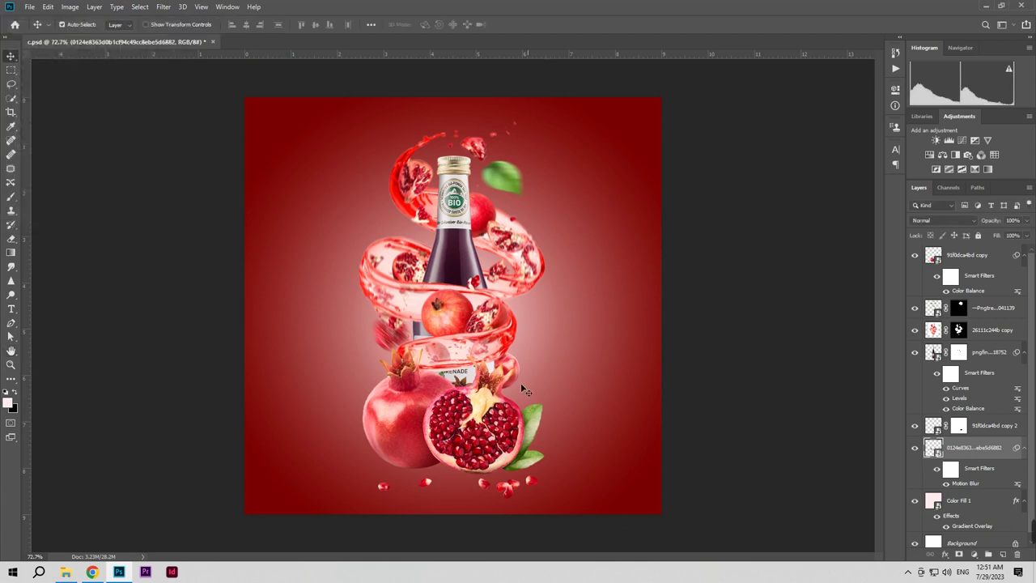
Step: Apply a Motion Blur to the rear pomegranate's layer, 91f0dca4bd copy 2, adjusting its angle and shortening the distance
{"action": "left_click", "coordinate": [511, 360]}
{"action": "left_click", "coordinate": [163, 7]}
{"action": "mouse_move", "coordinate": [194, 128]}
{"action": "left_click", "coordinate": [329, 194]}
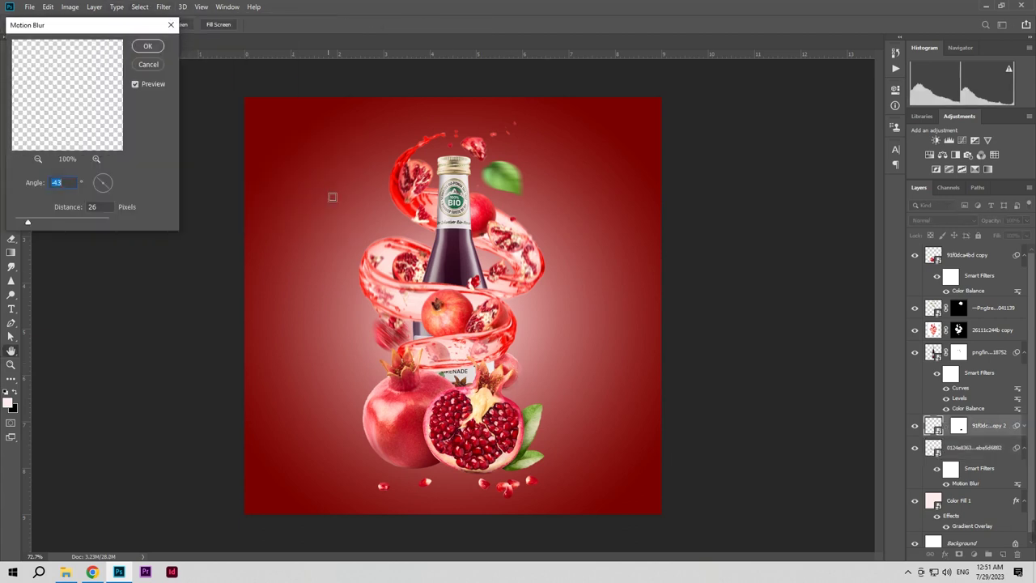
{"action": "left_click_drag", "start_coordinate": [108, 187], "coordinate": [108, 186]}
{"action": "left_click", "coordinate": [135, 85]}
{"action": "left_click", "coordinate": [135, 85]}
{"action": "left_click_drag", "start_coordinate": [24, 222], "coordinate": [23, 221]}
{"action": "left_click", "coordinate": [146, 46]}
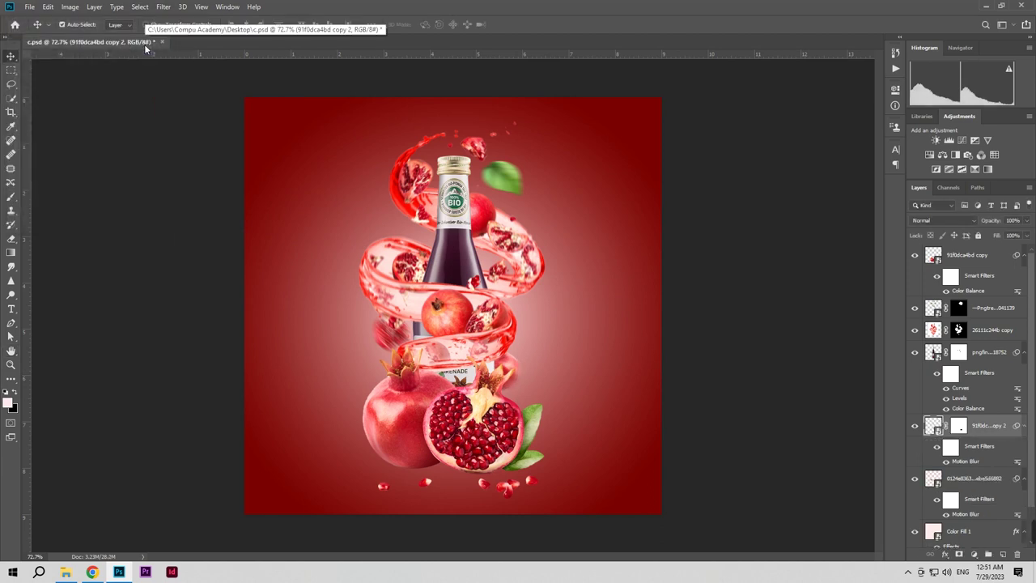
Step: Refine the splash mask with Shift Edge -50%, Contrast 12%, Smooth 4 and Decontaminate Colors, output to a new layer with layer mask
{"action": "double_click", "coordinate": [958, 330]}
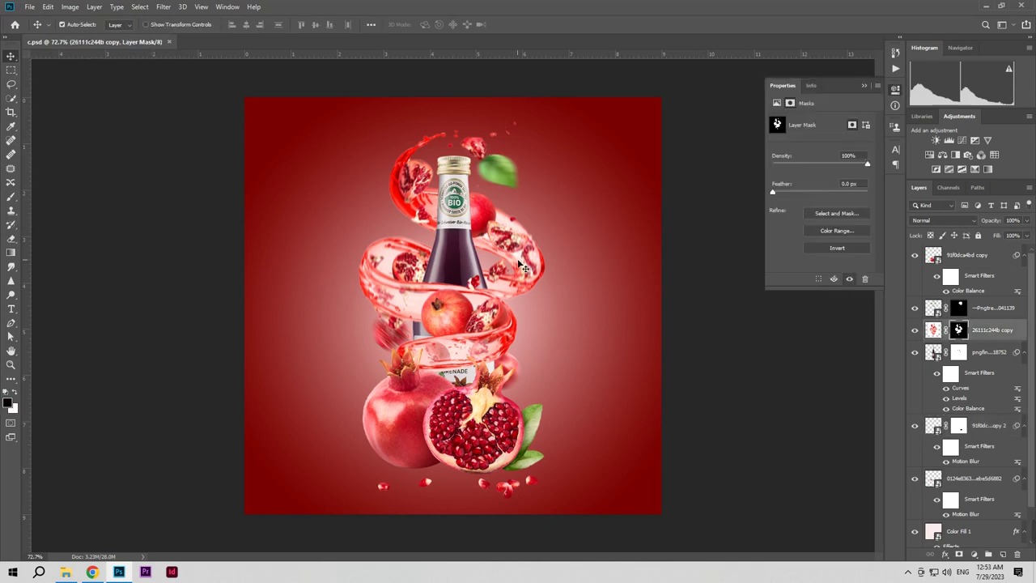
{"action": "left_click", "coordinate": [826, 212]}
{"action": "left_click_drag", "start_coordinate": [962, 389], "coordinate": [918, 394]}
{"action": "left_click_drag", "start_coordinate": [889, 360], "coordinate": [894, 365]}
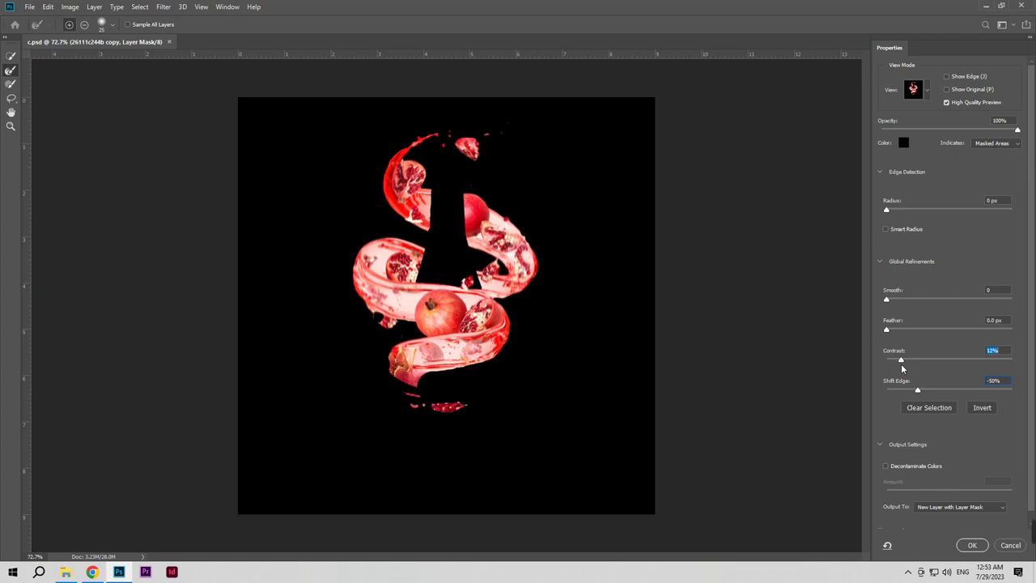
{"action": "left_click_drag", "start_coordinate": [886, 299], "coordinate": [892, 300]}
{"action": "left_click", "coordinate": [889, 467]}
{"action": "left_click", "coordinate": [889, 468]}
{"action": "left_click", "coordinate": [889, 468]}
{"action": "left_click", "coordinate": [889, 468]}
{"action": "left_click", "coordinate": [889, 468]}
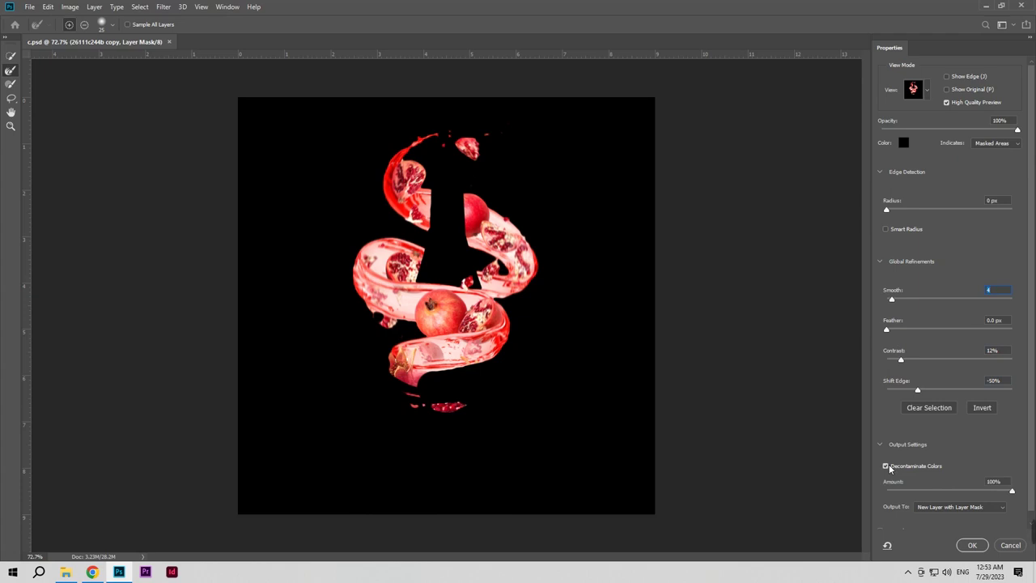
{"action": "left_click", "coordinate": [971, 546]}
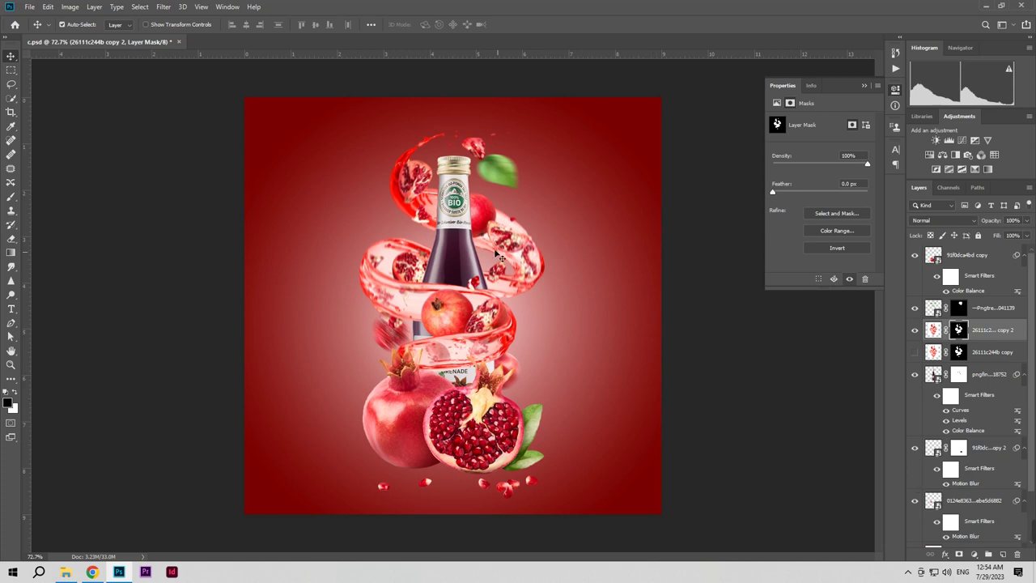
Step: Add a new empty layer above the refined splash copy and clip it to that layer
{"action": "left_click", "coordinate": [1002, 553]}
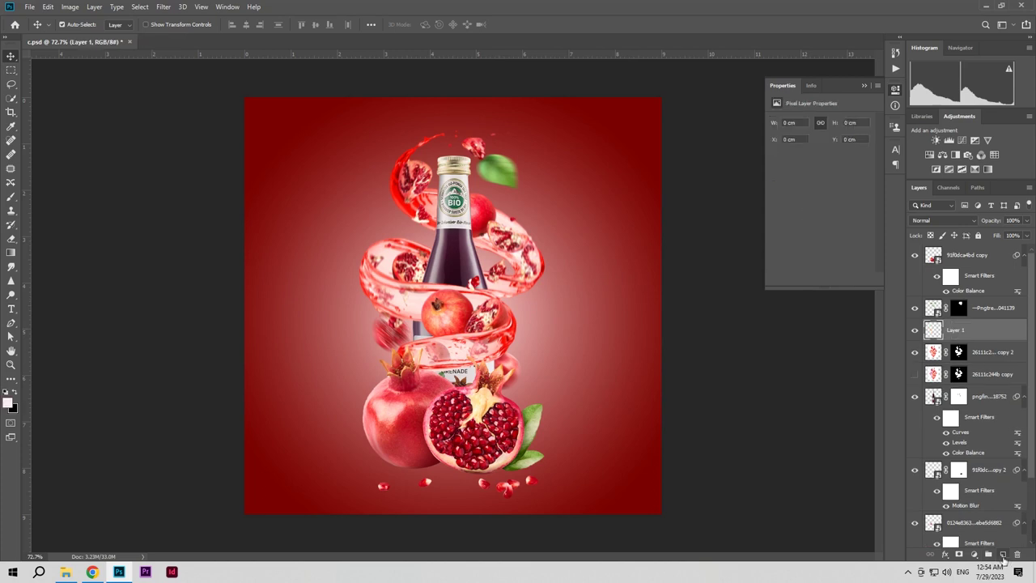
{"action": "right_click", "coordinate": [983, 333]}
{"action": "left_click", "coordinate": [906, 312]}
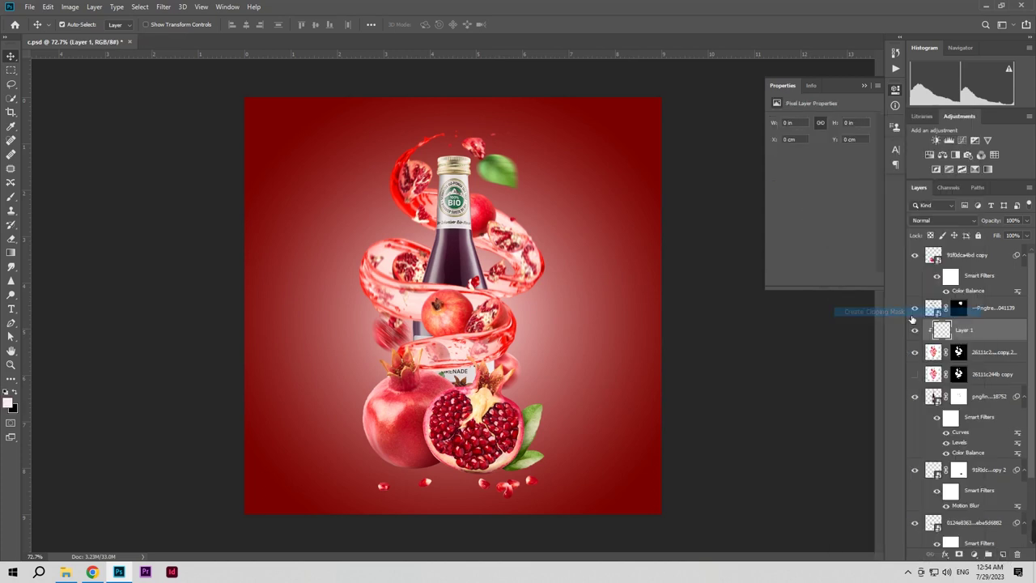
Step: Try shading the splash beside the bottle neck with a large soft black brush at 12% opacity, and undo it
{"action": "left_click", "coordinate": [11, 197]}
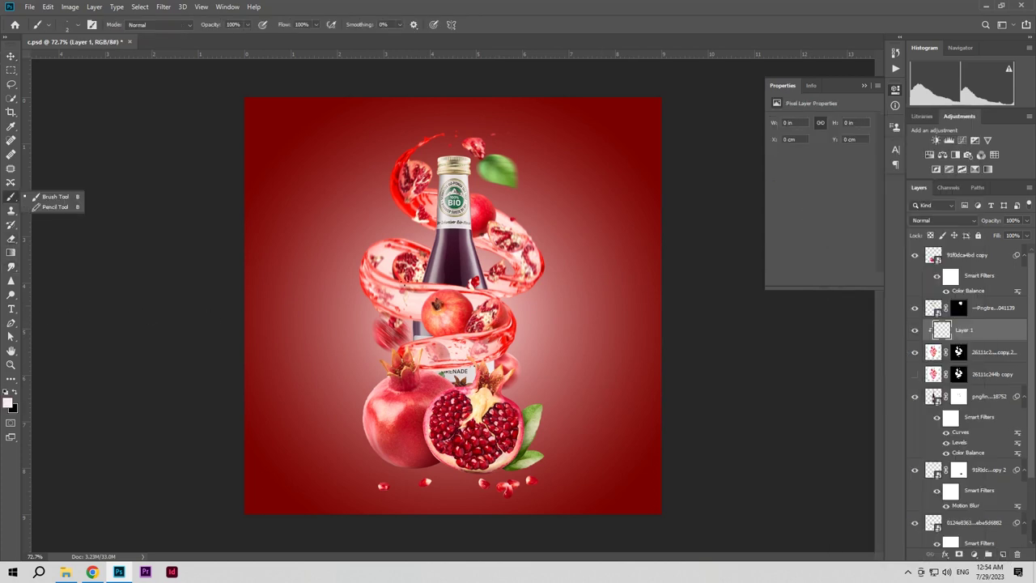
{"action": "right_click", "coordinate": [401, 276], "text": "alt"}
{"action": "right_click", "coordinate": [430, 280], "text": "alt"}
{"action": "right_click", "coordinate": [472, 233], "text": "alt"}
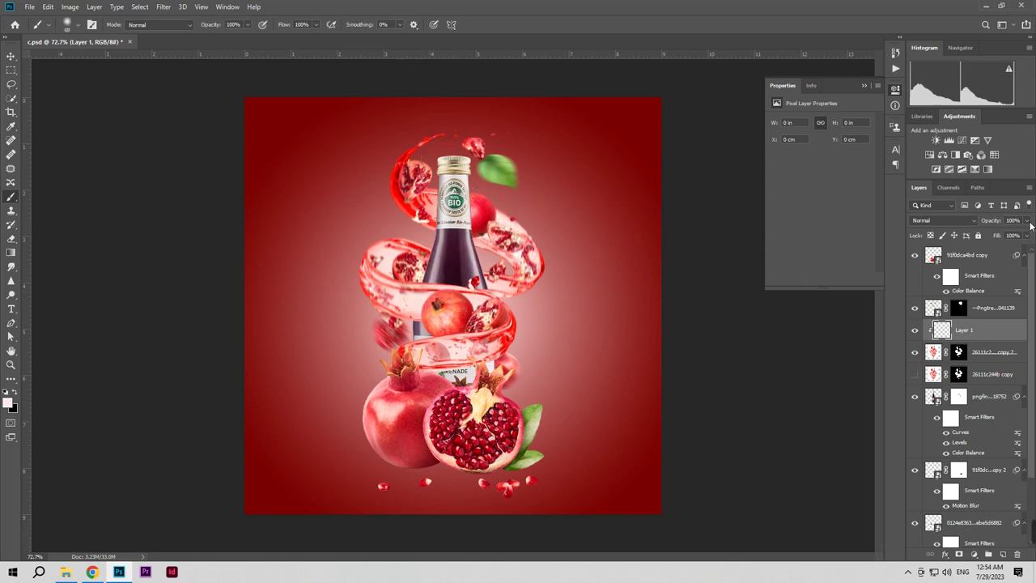
{"action": "left_click_drag", "start_coordinate": [217, 27], "coordinate": [104, 31]}
{"action": "right_click", "coordinate": [415, 257], "text": "alt"}
{"action": "key", "text": "x"}
{"action": "mouse_move", "coordinate": [484, 237]}
{"action": "left_mouse_down"}
{"action": "mouse_move", "coordinate": [464, 218]}
{"action": "mouse_move", "coordinate": [487, 257]}
{"action": "left_mouse_up"}
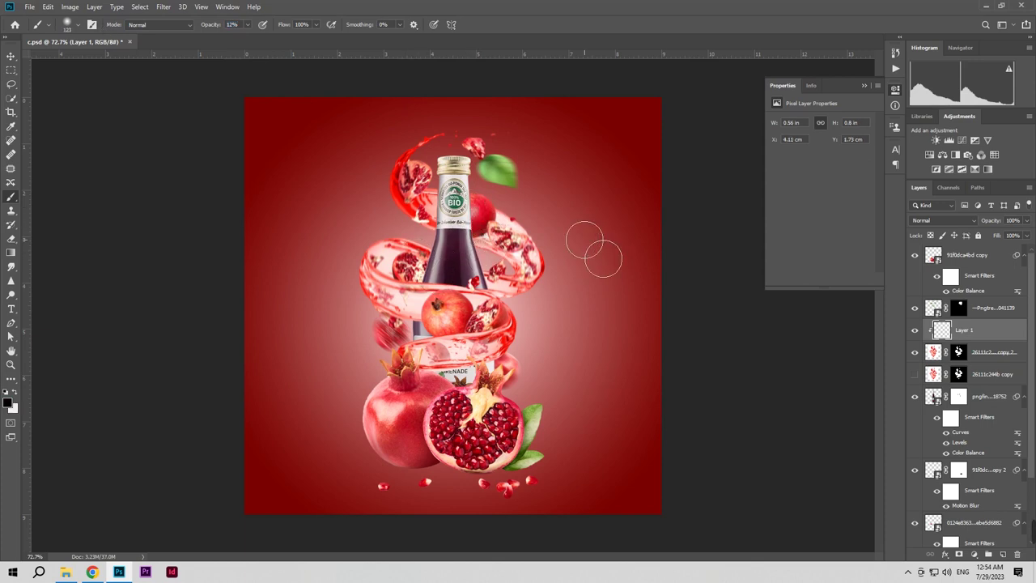
{"action": "key", "text": "ctrl+z"}
{"action": "key", "text": "ctrl+z"}
Step: Clip Layer 1 to the refined splash copy and set the foreground colour to dark red 330001
{"action": "right_click", "coordinate": [997, 330]}
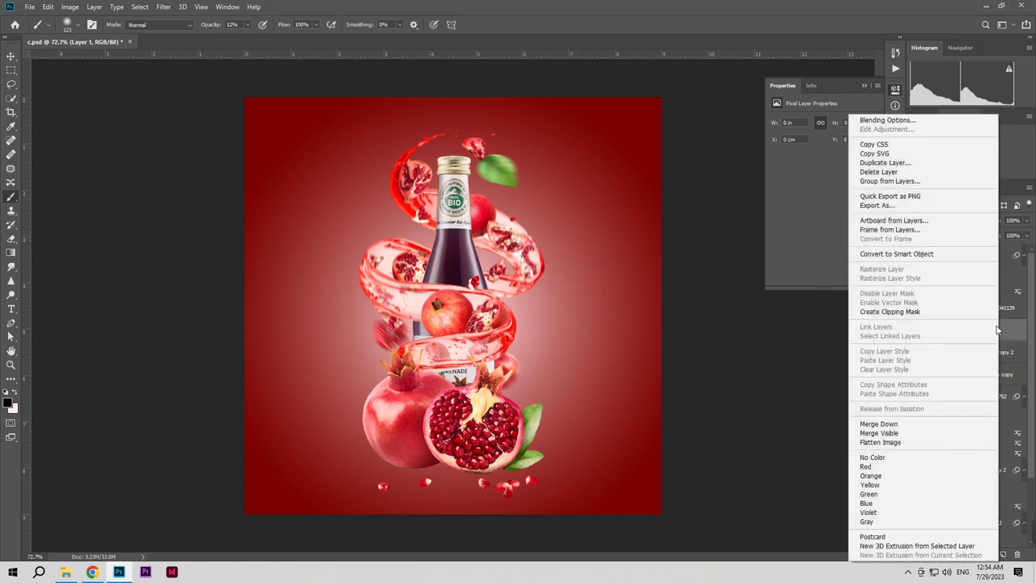
{"action": "left_click", "coordinate": [938, 311]}
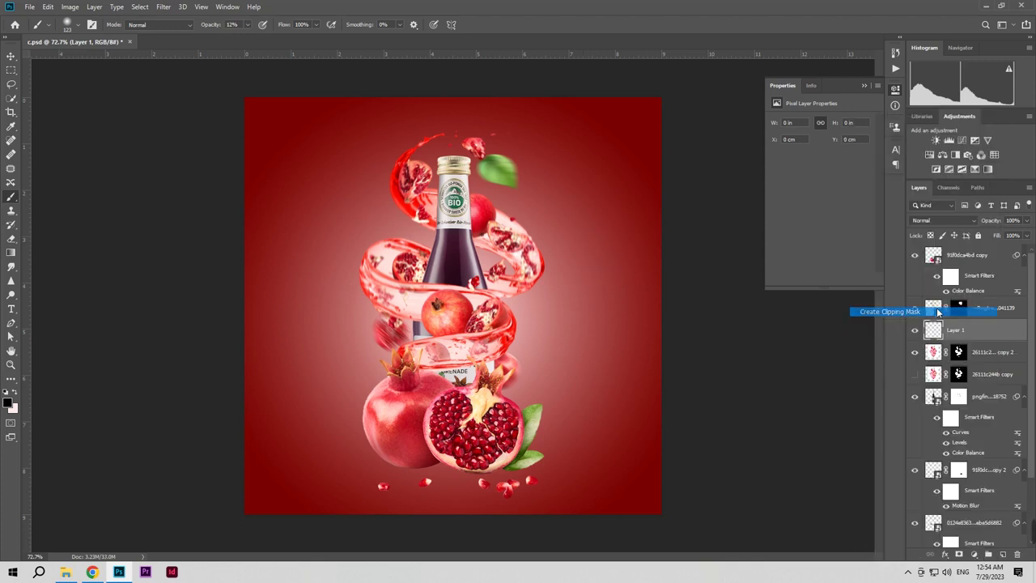
{"action": "left_click", "coordinate": [467, 339], "text": "alt"}
{"action": "left_click", "coordinate": [7, 403]}
{"action": "left_click", "coordinate": [8, 402]}
{"action": "left_click", "coordinate": [885, 385]}
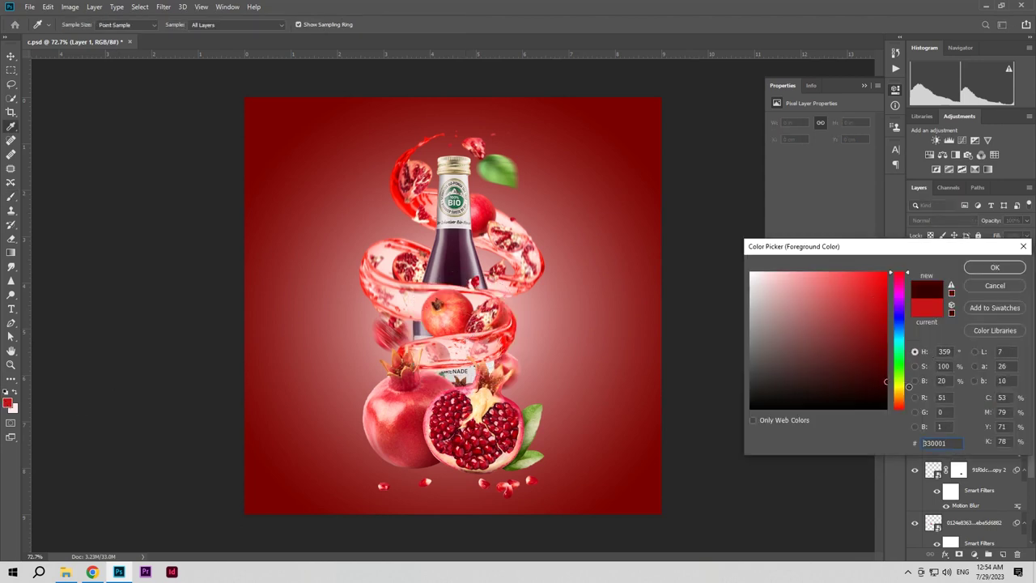
{"action": "left_click", "coordinate": [995, 267]}
Step: Paint soft dark red shadows at 18% brush opacity on the splash along the bottle's neck and shoulders
{"action": "key", "text": "b"}
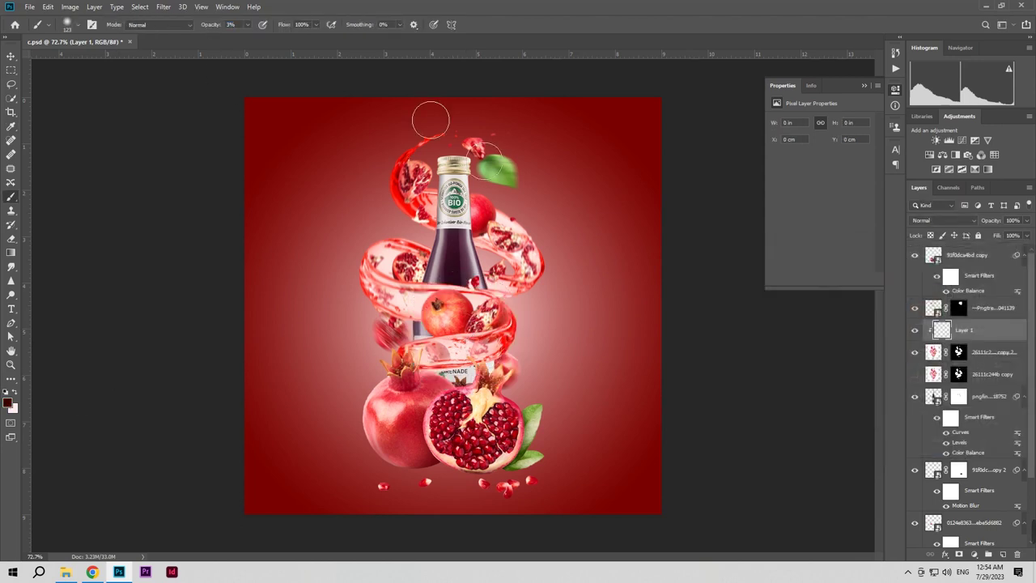
{"action": "left_click_drag", "start_coordinate": [473, 202], "coordinate": [471, 220]}
{"action": "left_click_drag", "start_coordinate": [210, 27], "coordinate": [218, 27]}
{"action": "mouse_move", "coordinate": [475, 199]}
{"action": "left_mouse_down"}
{"action": "mouse_move", "coordinate": [475, 252]}
{"action": "mouse_move", "coordinate": [450, 212]}
{"action": "left_mouse_up"}
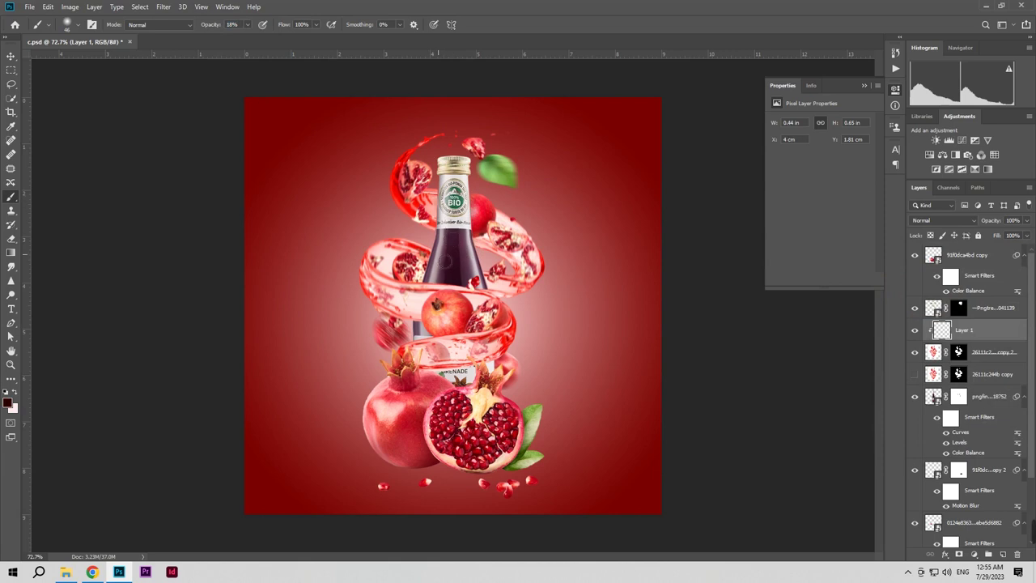
{"action": "left_click_drag", "start_coordinate": [432, 273], "coordinate": [427, 273]}
{"action": "left_click_drag", "start_coordinate": [486, 278], "coordinate": [489, 278]}
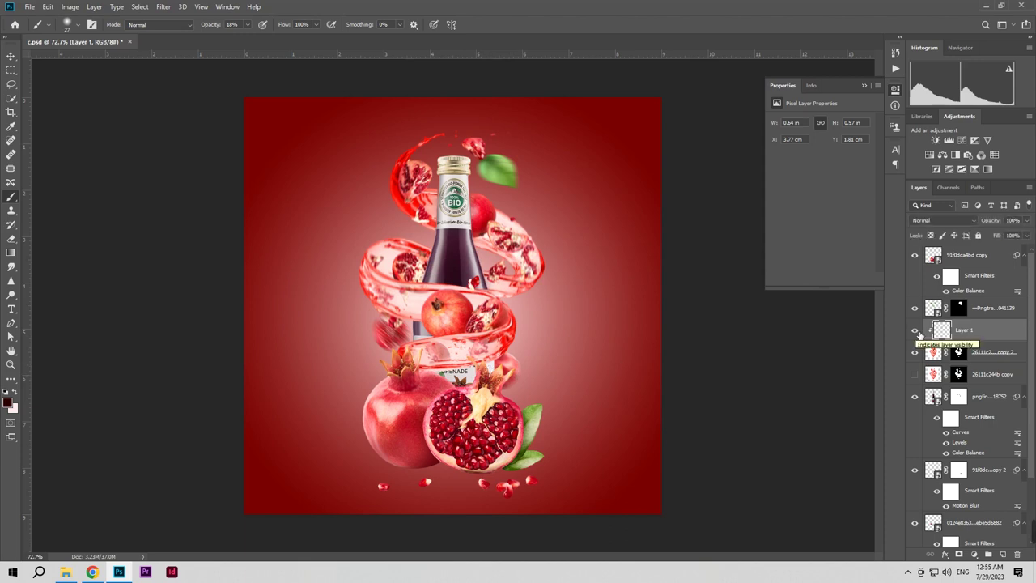
Step: Add a second empty layer above Layer 1 and clip it to the splash copy
{"action": "left_click", "coordinate": [1003, 554]}
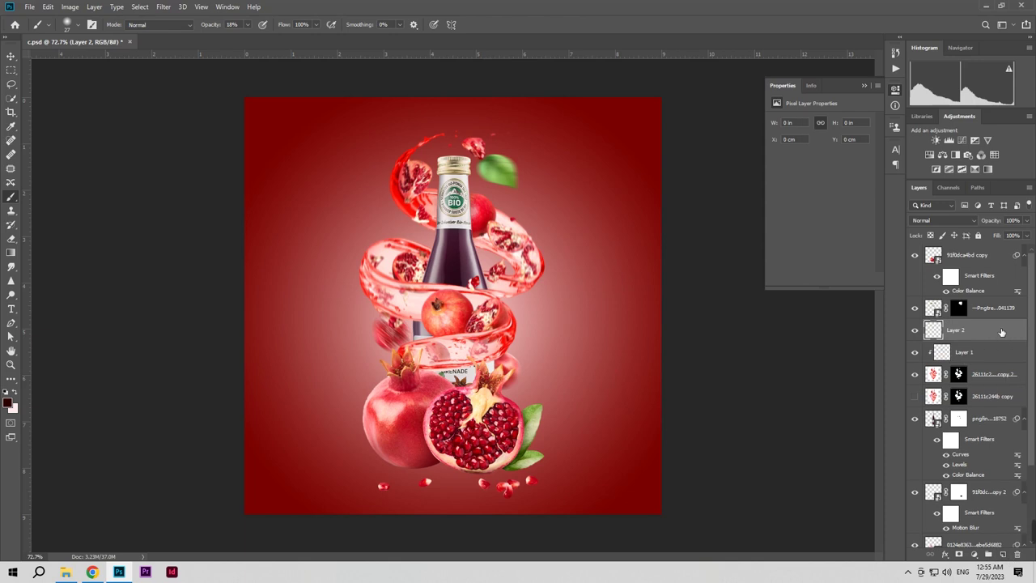
{"action": "right_click", "coordinate": [1000, 332]}
{"action": "left_click", "coordinate": [932, 313]}
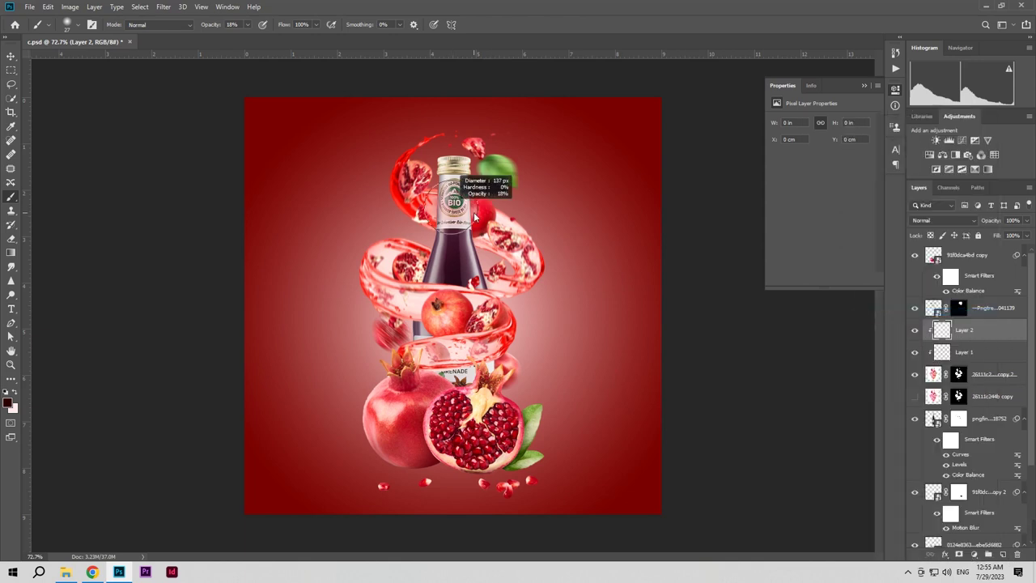
Step: Paint broader dark red shading on Layer 2 over the splash bands around the bottle at 9% brush opacity
{"action": "left_click_drag", "start_coordinate": [221, 27], "coordinate": [216, 27]}
{"action": "left_click_drag", "start_coordinate": [504, 230], "coordinate": [489, 237]}
{"action": "mouse_move", "coordinate": [441, 206]}
{"action": "left_mouse_down"}
{"action": "mouse_move", "coordinate": [488, 311]}
{"action": "mouse_move", "coordinate": [503, 288]}
{"action": "mouse_move", "coordinate": [476, 304]}
{"action": "left_mouse_up"}
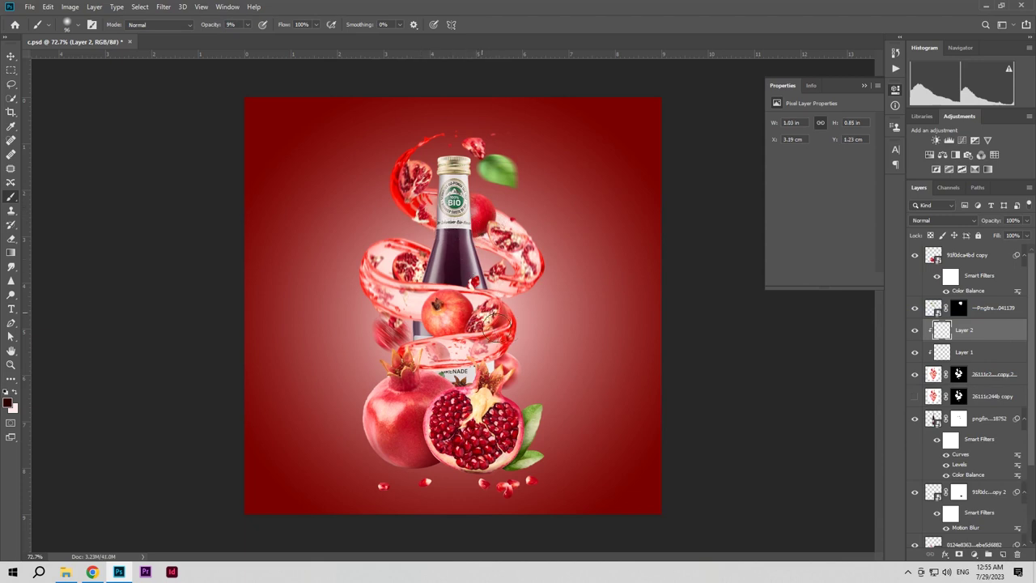
{"action": "mouse_move", "coordinate": [440, 339]}
{"action": "left_mouse_down"}
{"action": "mouse_move", "coordinate": [398, 319]}
{"action": "mouse_move", "coordinate": [374, 332]}
{"action": "mouse_move", "coordinate": [444, 276]}
{"action": "left_mouse_up"}
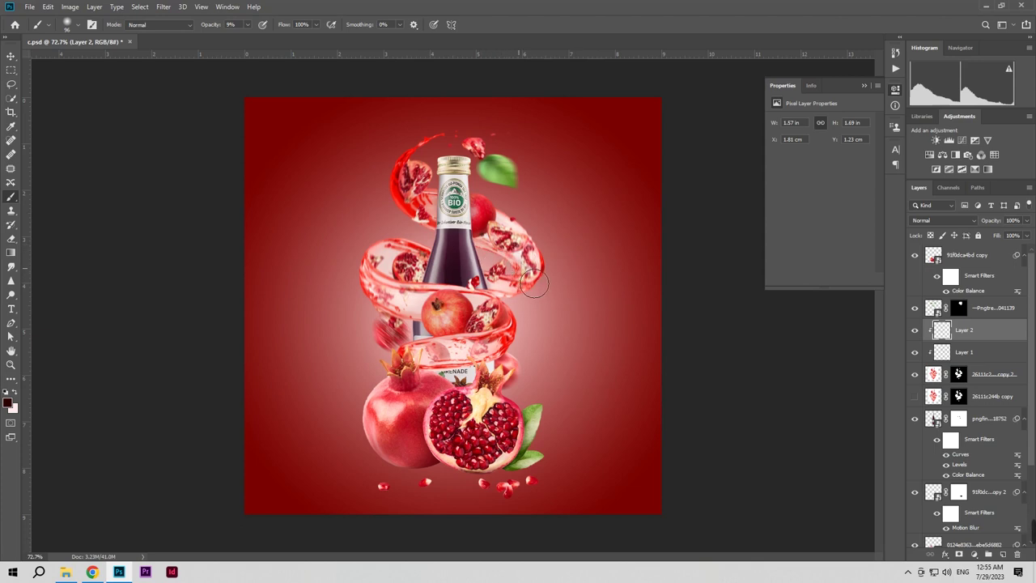
Step: Paint soft dark red shading on Layer 2 over the lower splash band, the outer side curves and the upper curl
{"action": "mouse_move", "coordinate": [520, 388]}
{"action": "left_mouse_down"}
{"action": "mouse_move", "coordinate": [460, 392]}
{"action": "mouse_move", "coordinate": [413, 362]}
{"action": "left_mouse_up"}
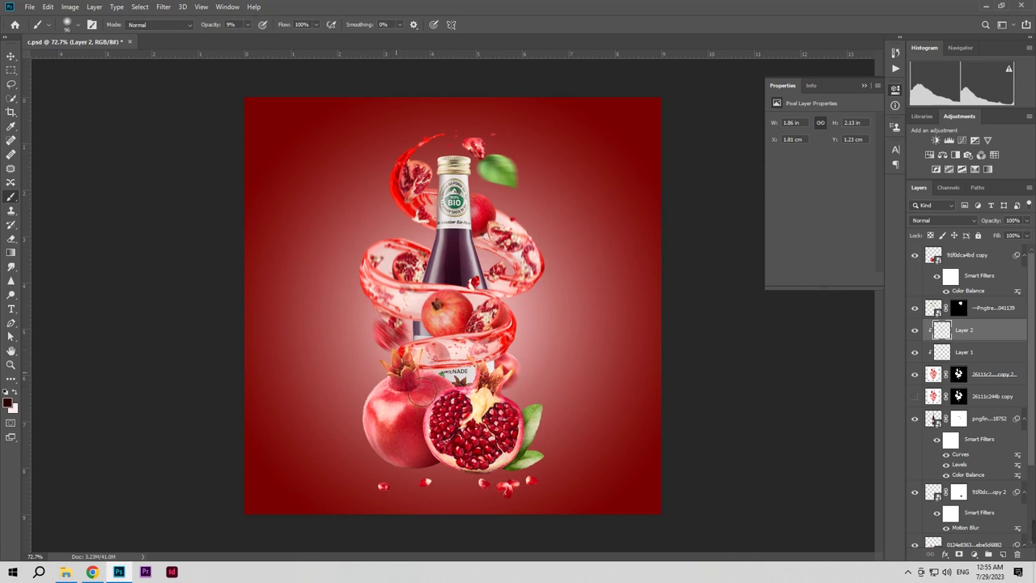
{"action": "mouse_move", "coordinate": [438, 394]}
{"action": "left_mouse_down"}
{"action": "mouse_move", "coordinate": [428, 371]}
{"action": "mouse_move", "coordinate": [424, 383]}
{"action": "left_mouse_up"}
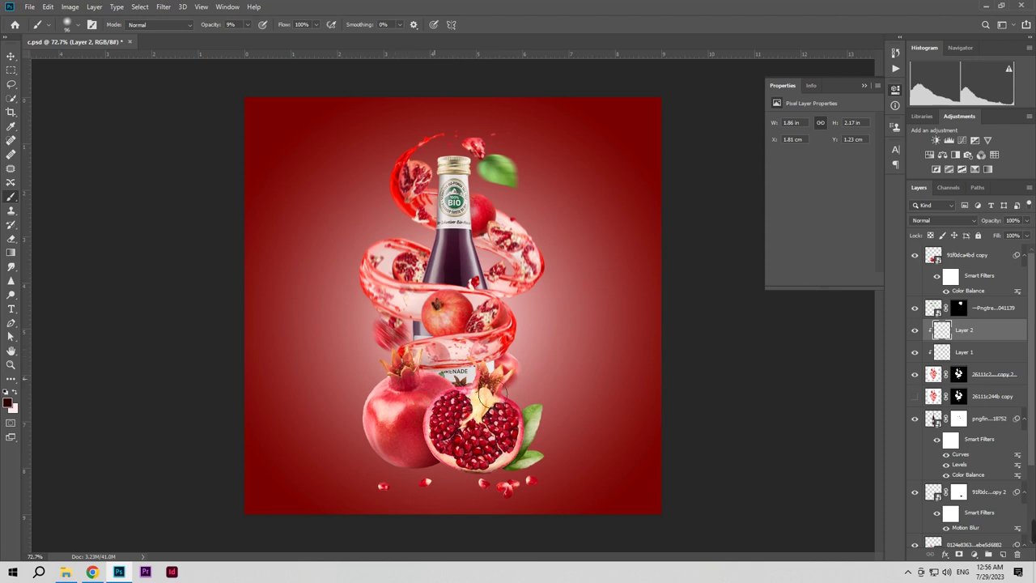
{"action": "left_click_drag", "start_coordinate": [524, 388], "coordinate": [471, 403]}
{"action": "mouse_move", "coordinate": [383, 318]}
{"action": "left_mouse_down"}
{"action": "mouse_move", "coordinate": [363, 275]}
{"action": "mouse_move", "coordinate": [365, 318]}
{"action": "left_mouse_up"}
{"action": "left_click_drag", "start_coordinate": [549, 317], "coordinate": [529, 222]}
{"action": "mouse_move", "coordinate": [395, 217]}
{"action": "left_mouse_down"}
{"action": "mouse_move", "coordinate": [396, 164]}
{"action": "mouse_move", "coordinate": [412, 147]}
{"action": "left_mouse_up"}
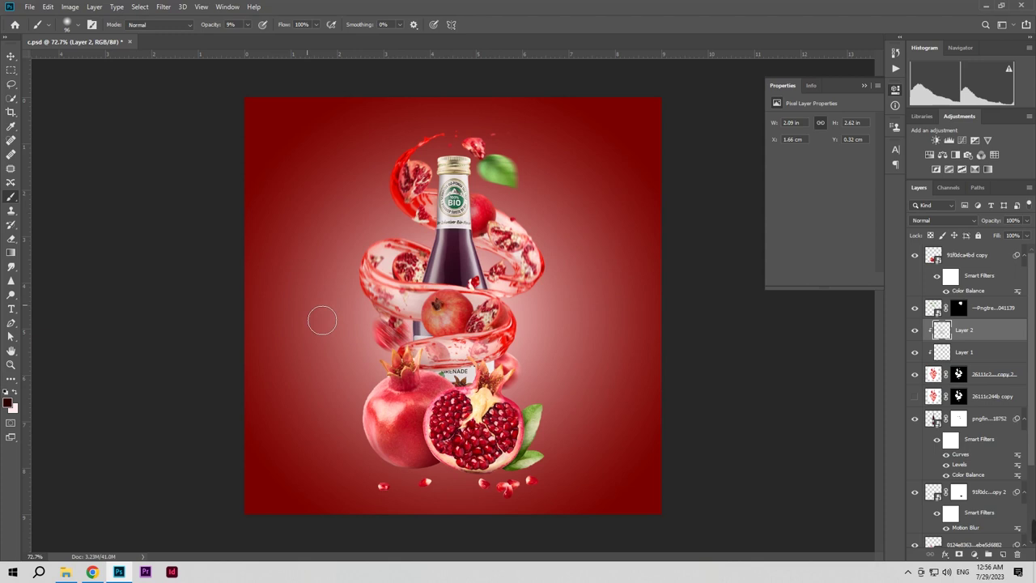
Step: Move the motion-blurred 0124e8363 smart object layer to the top of the layer stack
{"action": "left_click", "coordinate": [11, 56]}
{"action": "scroll", "coordinate": [993, 495], "scroll_direction": "down", "scroll_amount": 1}
{"action": "left_click", "coordinate": [994, 497]}
{"action": "left_click_drag", "start_coordinate": [994, 495], "coordinate": [980, 255]}
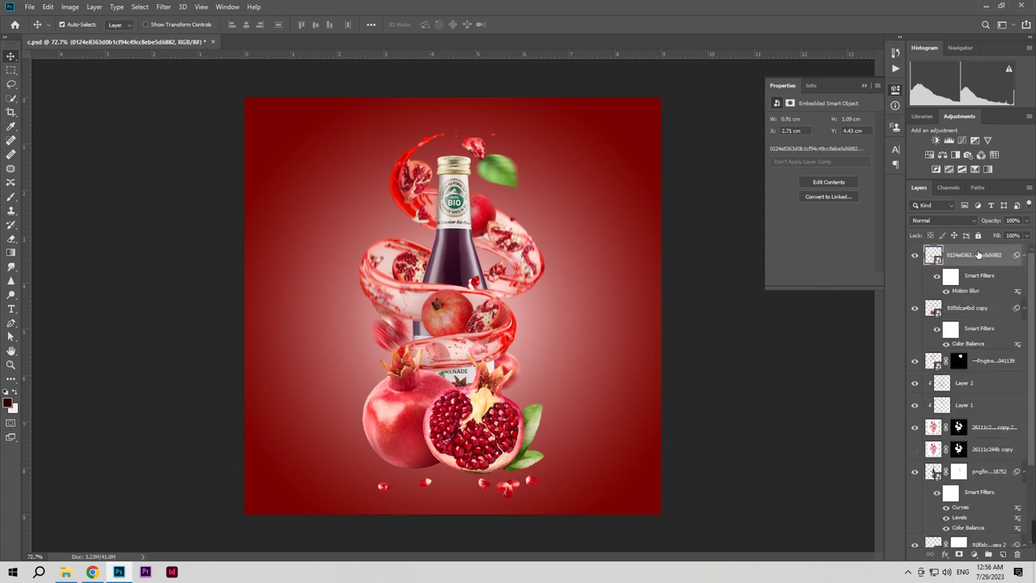
Step: Apply Levels to the splash copy with the midtone input at 0.95 and the white input at 250
{"action": "left_click", "coordinate": [516, 249]}
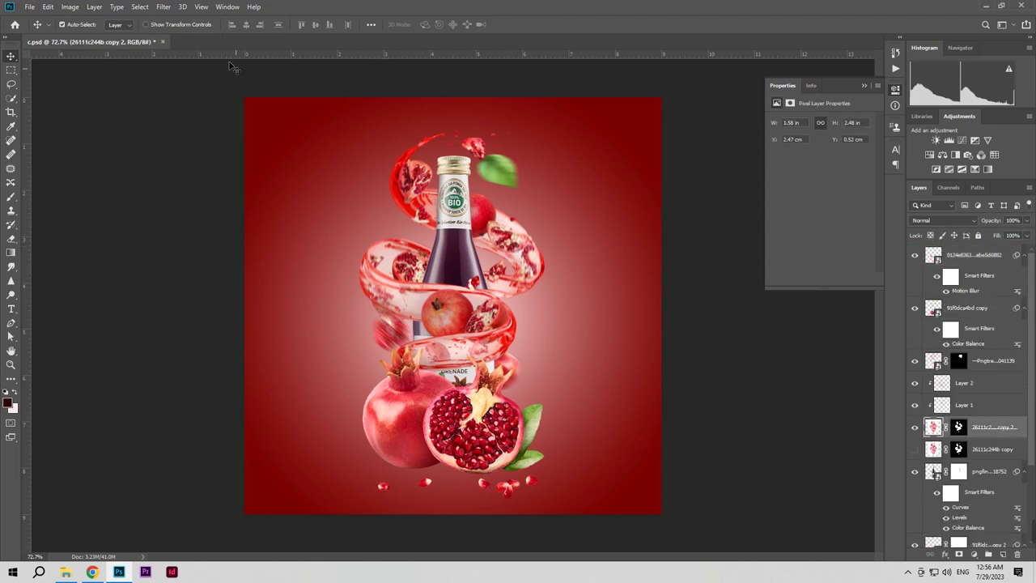
{"action": "left_click", "coordinate": [70, 7]}
{"action": "mouse_move", "coordinate": [89, 35]}
{"action": "left_click", "coordinate": [195, 45]}
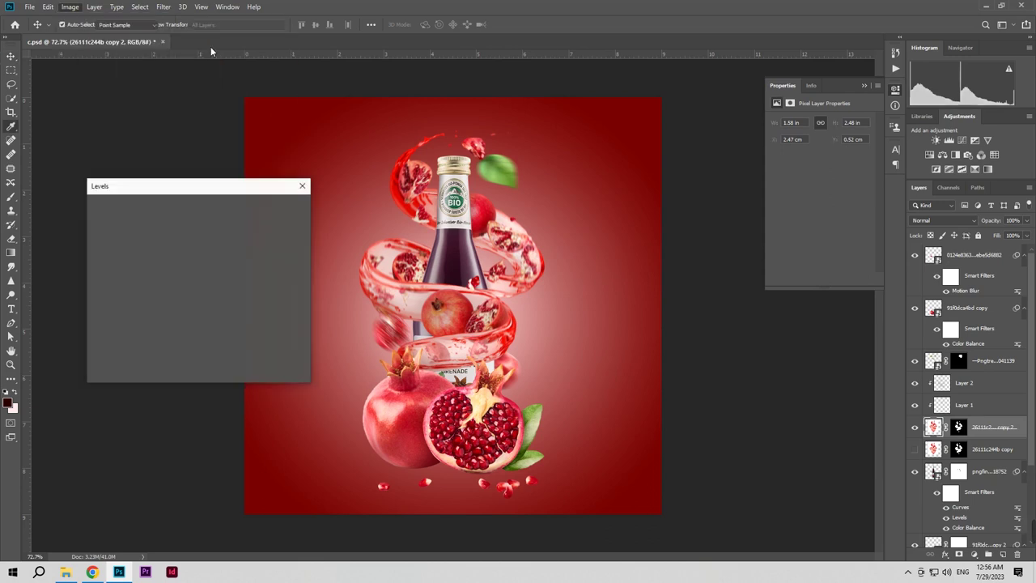
{"action": "left_click_drag", "start_coordinate": [236, 309], "coordinate": [235, 309]}
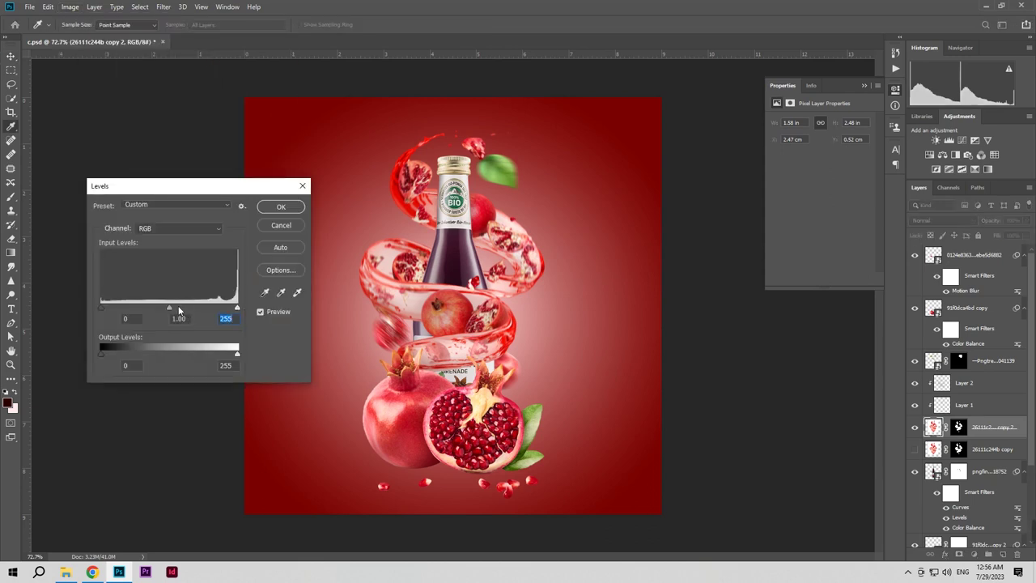
{"action": "left_click_drag", "start_coordinate": [168, 310], "coordinate": [162, 310]}
{"action": "left_click", "coordinate": [171, 310]}
{"action": "left_click_drag", "start_coordinate": [237, 309], "coordinate": [228, 309]}
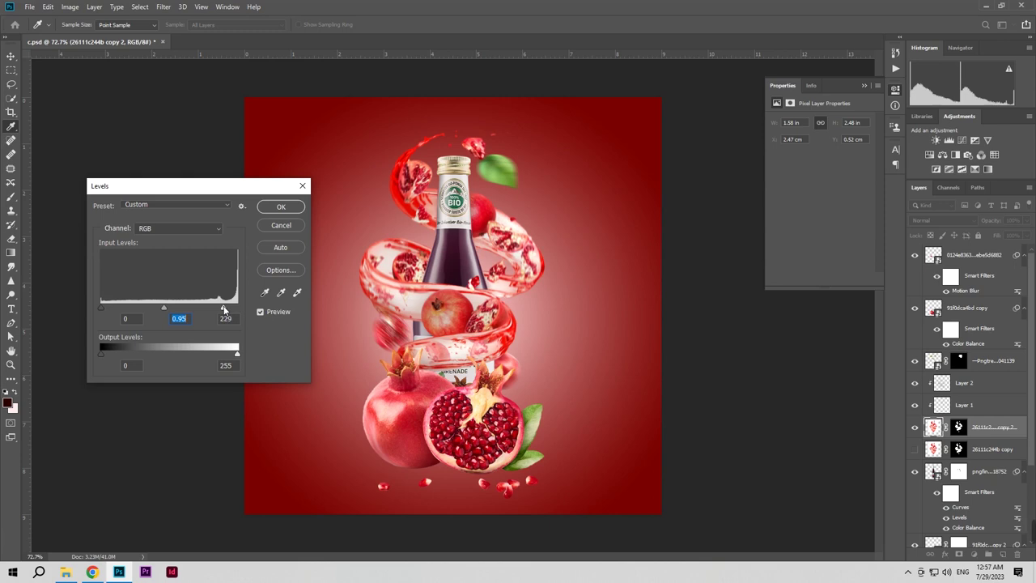
{"action": "left_click_drag", "start_coordinate": [224, 310], "coordinate": [235, 311]}
{"action": "left_click", "coordinate": [261, 313]}
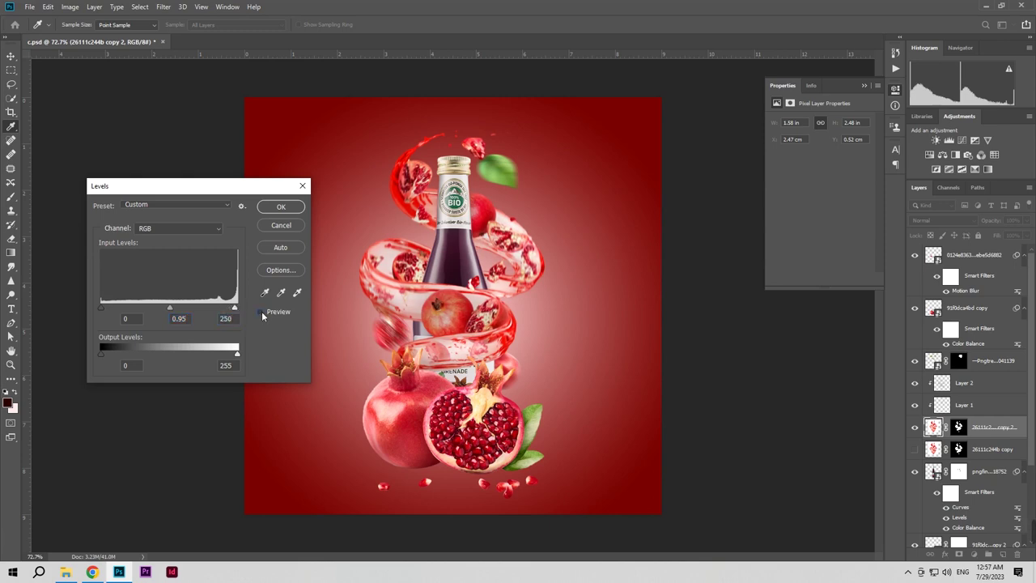
{"action": "left_click", "coordinate": [275, 207]}
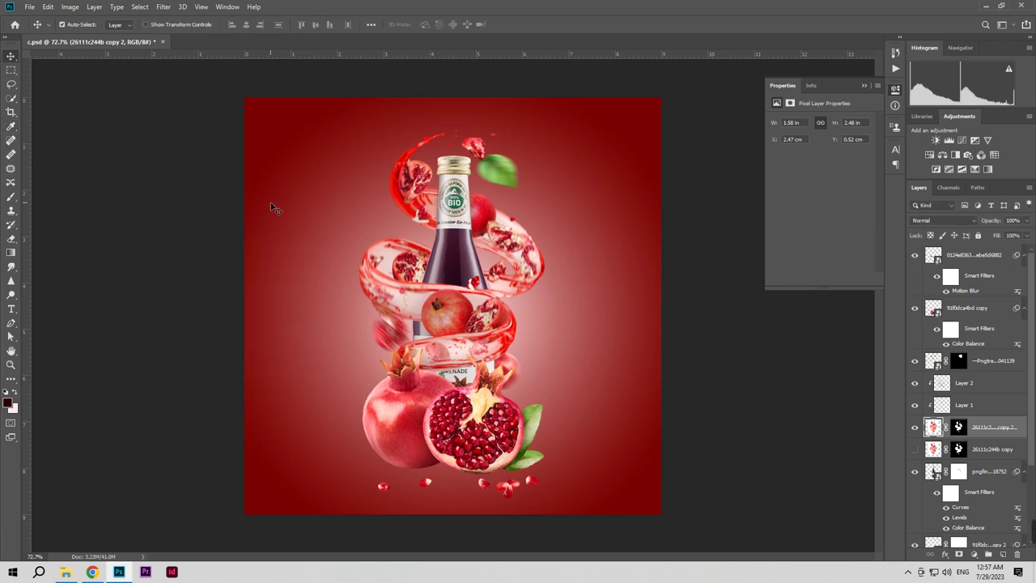
Step: Add an empty layer above the bottle layer and clip it to the bottle
{"action": "left_click", "coordinate": [461, 256]}
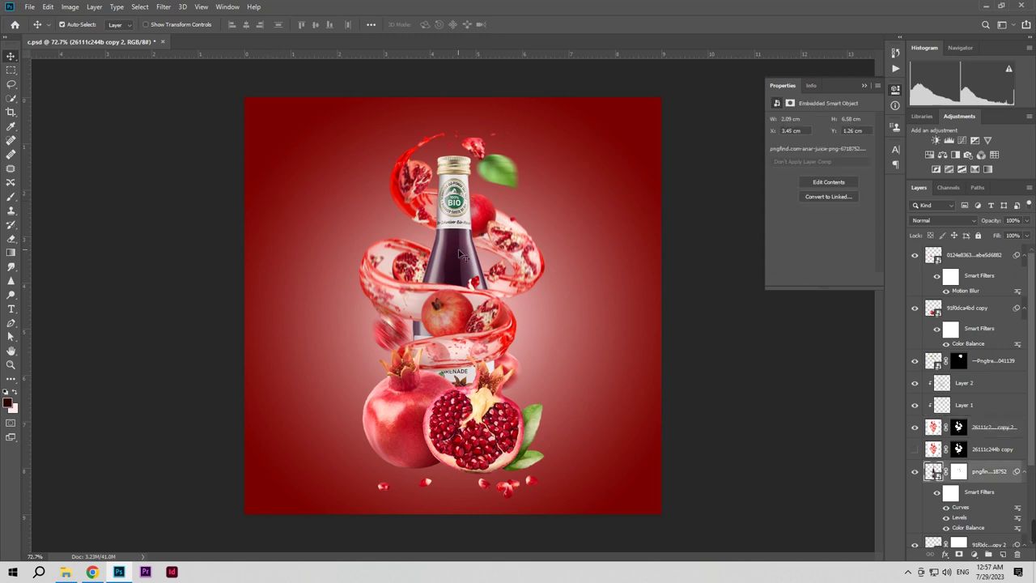
{"action": "left_click", "coordinate": [1003, 554]}
{"action": "right_click", "coordinate": [993, 475]}
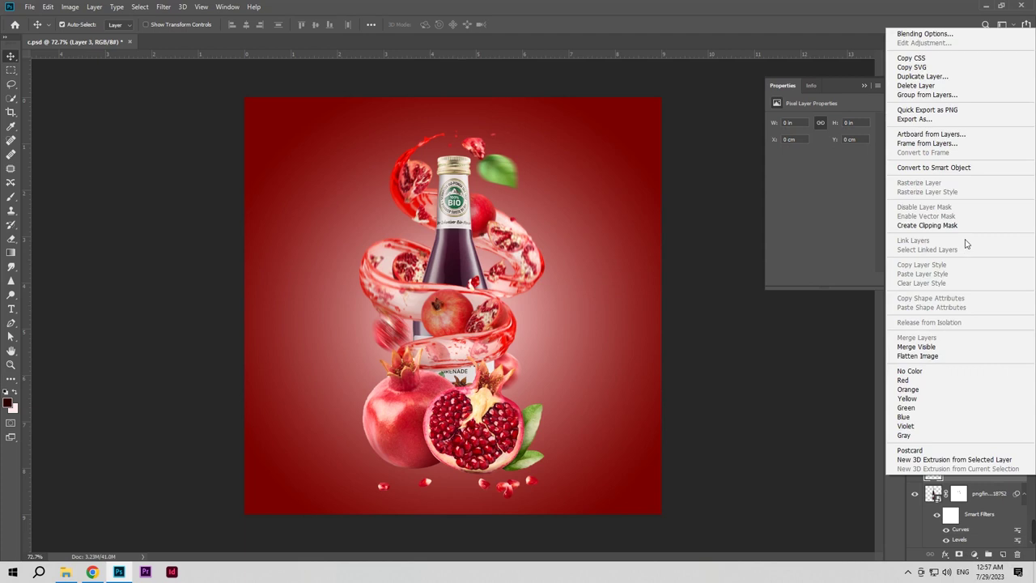
{"action": "left_click", "coordinate": [966, 225]}
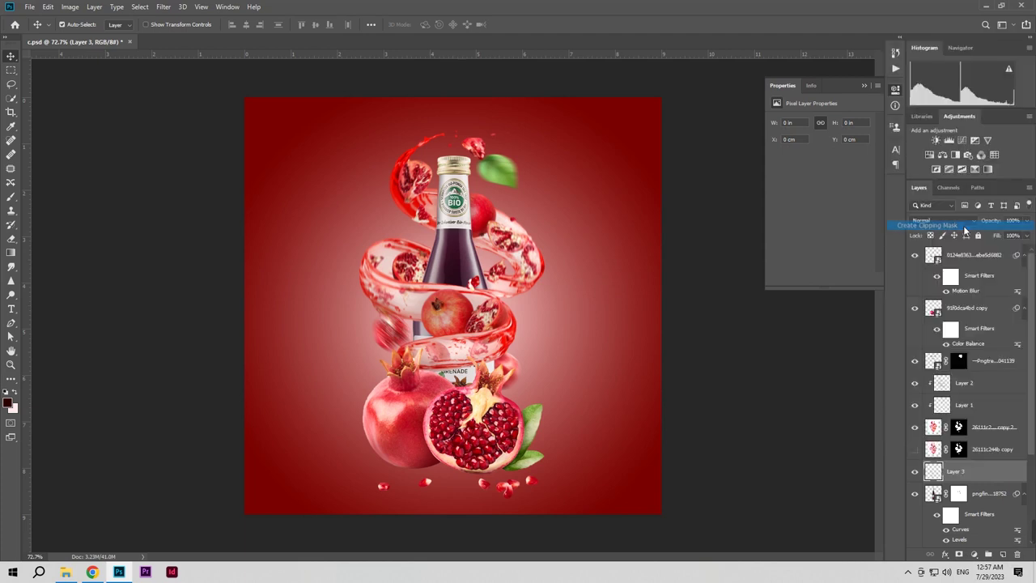
Step: Paint dark red shadows on Layer 3 at 21% brush opacity where the splash wraps around the bottle's body and neck
{"action": "left_click", "coordinate": [10, 196]}
{"action": "left_click_drag", "start_coordinate": [214, 29], "coordinate": [223, 29]}
{"action": "left_click", "coordinate": [448, 305]}
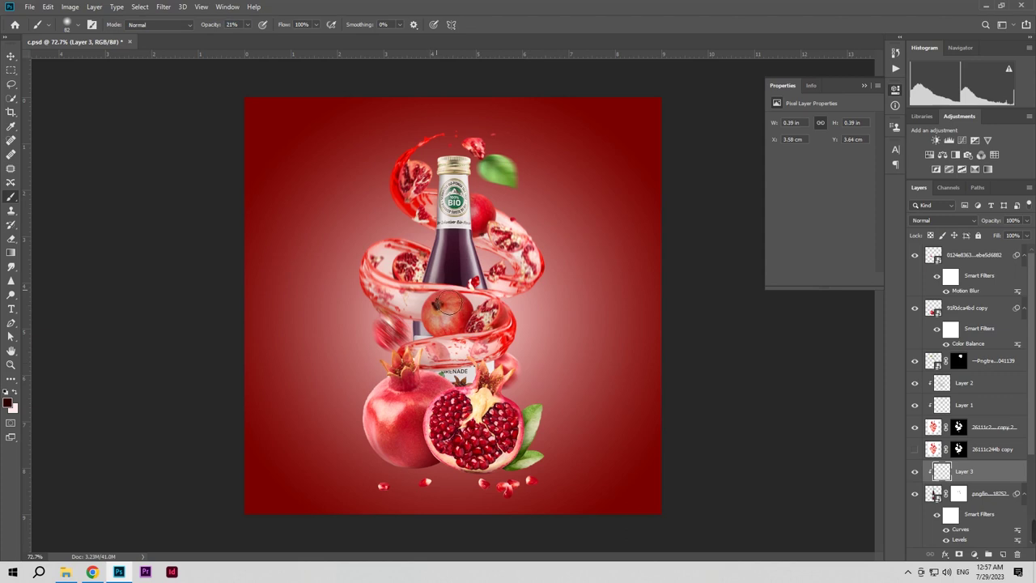
{"action": "left_click", "coordinate": [442, 303]}
{"action": "left_click", "coordinate": [436, 298]}
{"action": "mouse_move", "coordinate": [478, 318]}
{"action": "left_mouse_down"}
{"action": "mouse_move", "coordinate": [508, 305]}
{"action": "mouse_move", "coordinate": [501, 295]}
{"action": "left_mouse_up"}
{"action": "left_click_drag", "start_coordinate": [440, 342], "coordinate": [430, 335]}
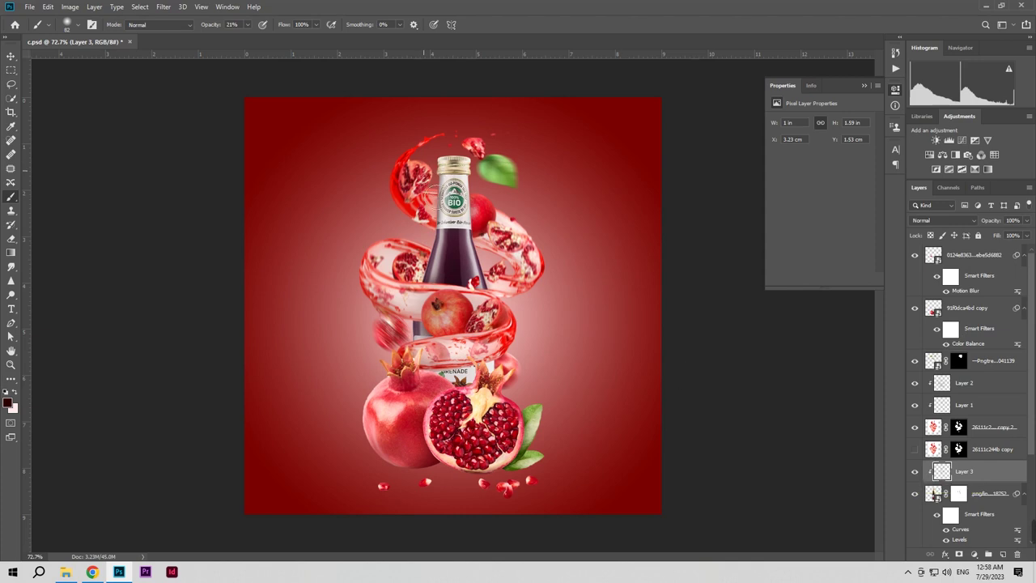
{"action": "left_click_drag", "start_coordinate": [438, 249], "coordinate": [453, 238]}
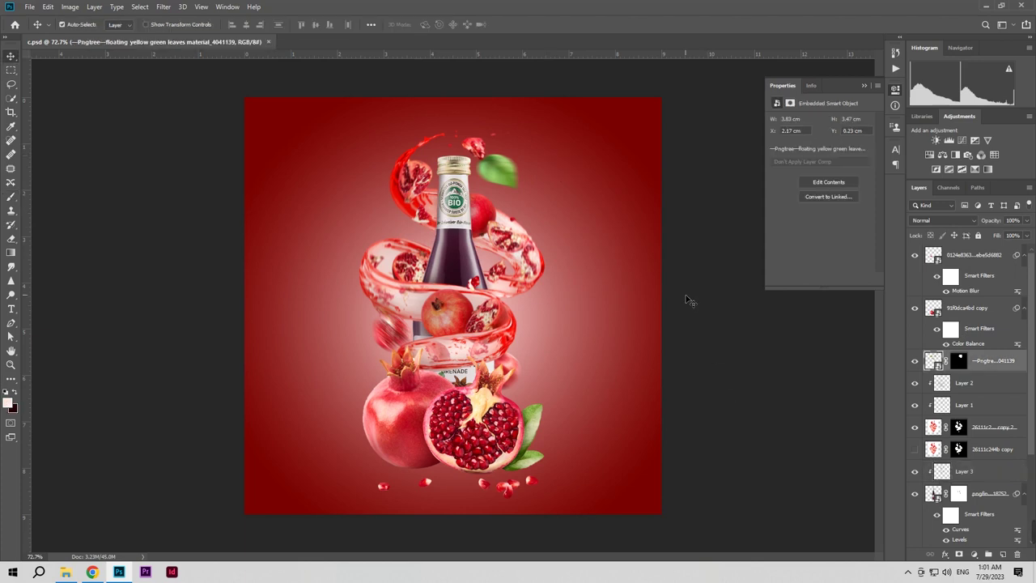
Step: Add an empty layer directly above the floating green leaves layer
{"action": "left_click", "coordinate": [685, 300]}
{"action": "left_click", "coordinate": [494, 387]}
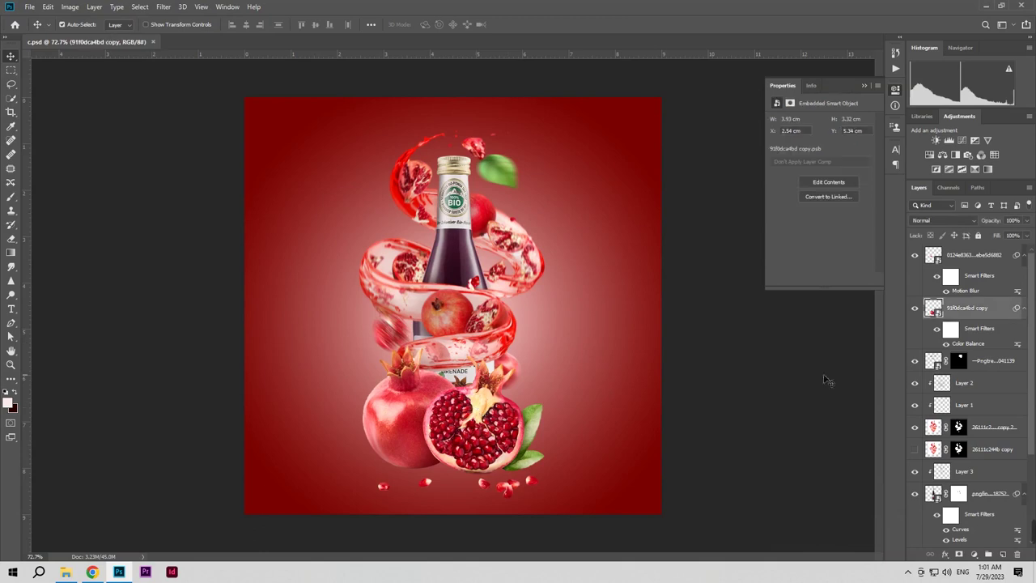
{"action": "left_click", "coordinate": [1006, 367]}
{"action": "left_click", "coordinate": [1002, 554]}
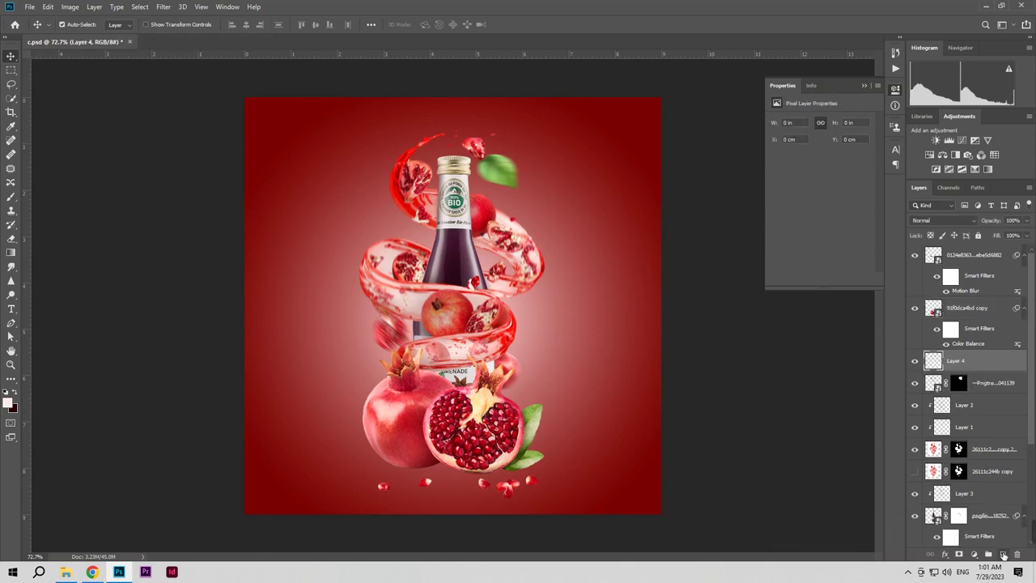
Step: Choose the 2500 px light-ray brush preset 37 for painting and rotate its tip to the opposite direction
{"action": "left_click", "coordinate": [12, 199]}
{"action": "left_click", "coordinate": [69, 31]}
{"action": "left_click", "coordinate": [75, 144]}
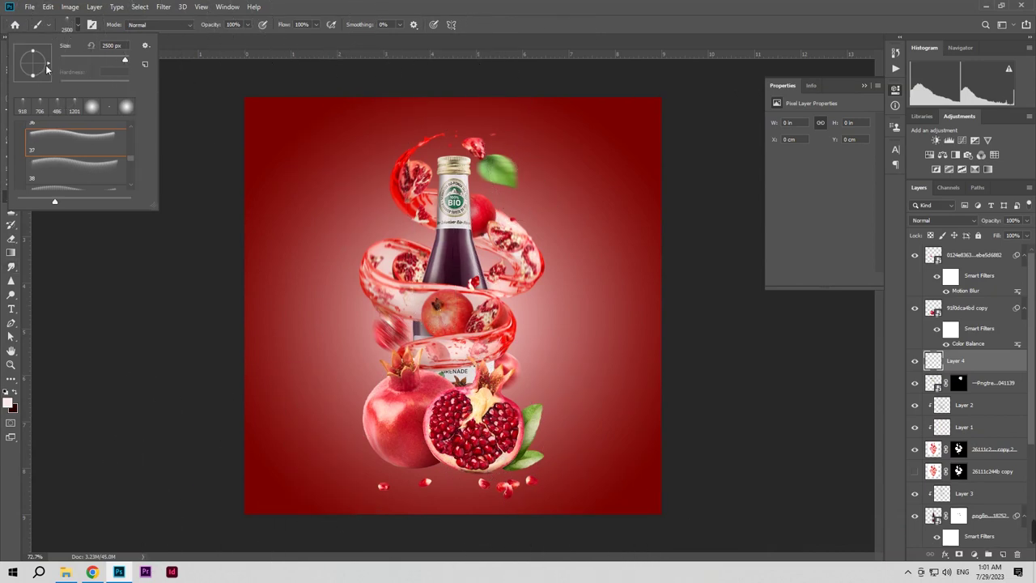
{"action": "left_click_drag", "start_coordinate": [48, 64], "coordinate": [18, 65]}
Step: Sample pink from the glow beside the splash and set the foreground colour to a lighter tint of it
{"action": "left_click", "coordinate": [518, 311]}
{"action": "left_click", "coordinate": [514, 316], "text": "alt"}
{"action": "left_click", "coordinate": [9, 403]}
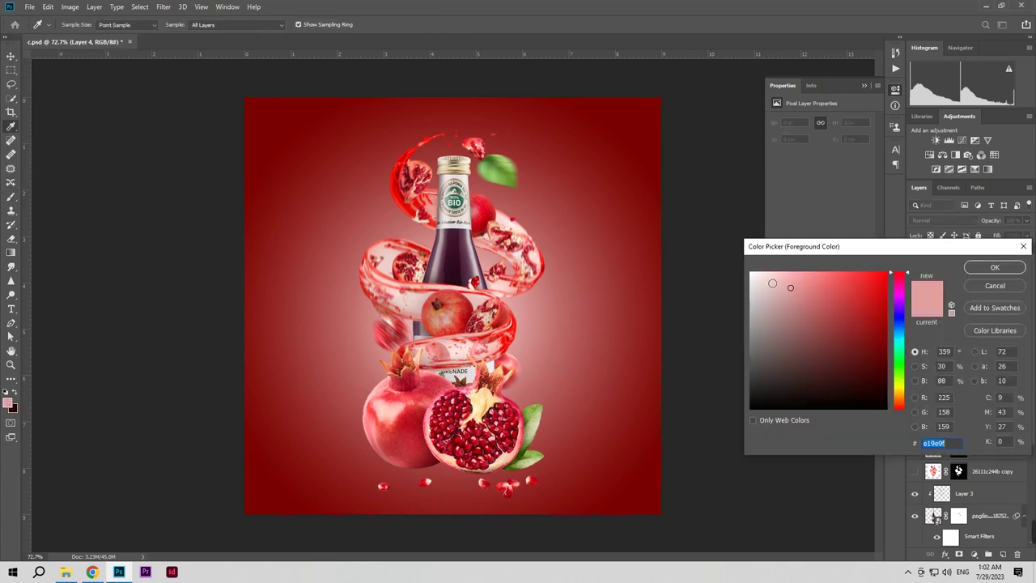
{"action": "left_click", "coordinate": [994, 267]}
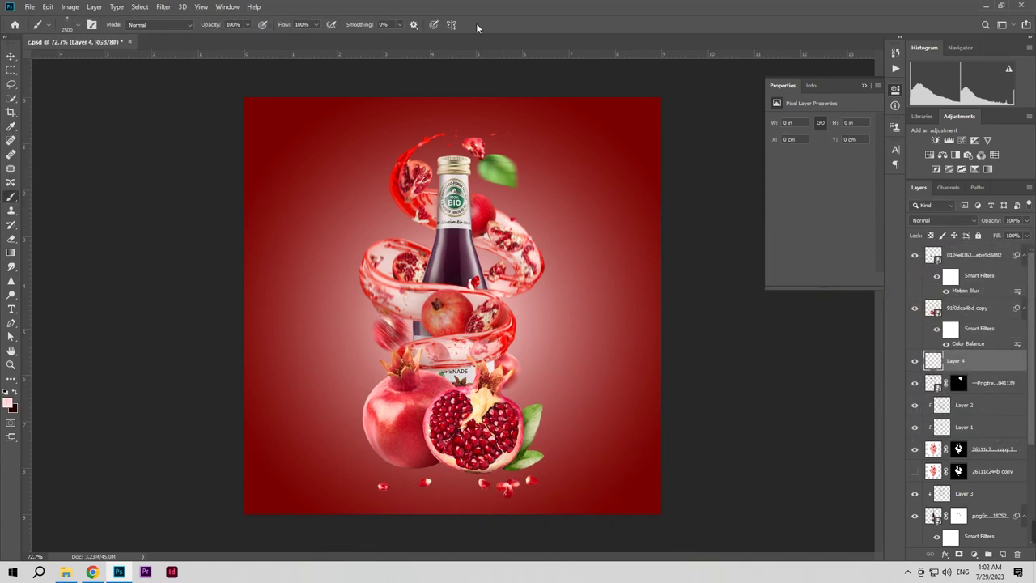
Step: Paint pale pink light rays over the bottle and splash on Layer 4 at 49% and 94% brush opacity, comparing with the layer hidden
{"action": "left_click_drag", "start_coordinate": [435, 203], "coordinate": [254, 203]}
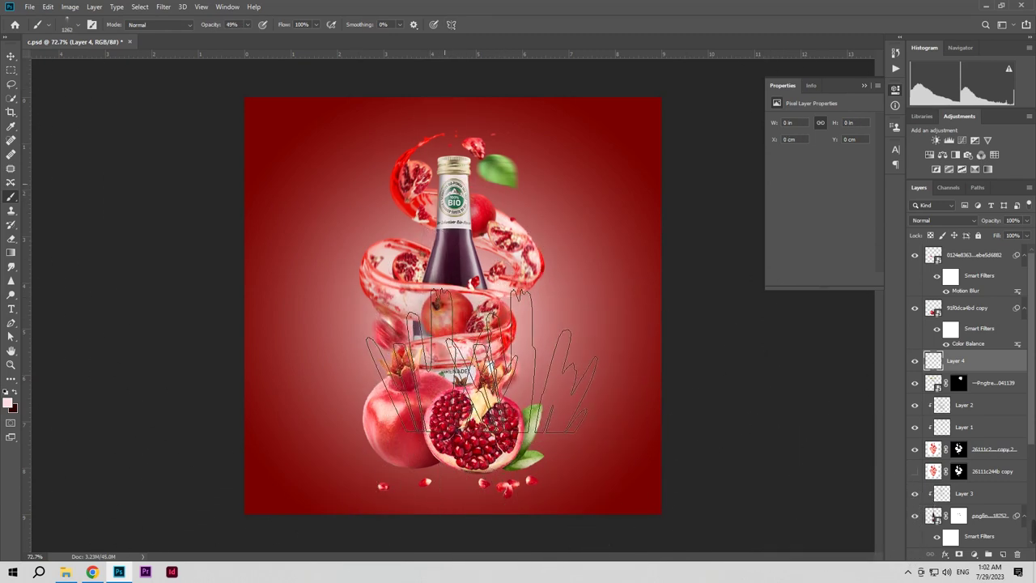
{"action": "left_click", "coordinate": [477, 360]}
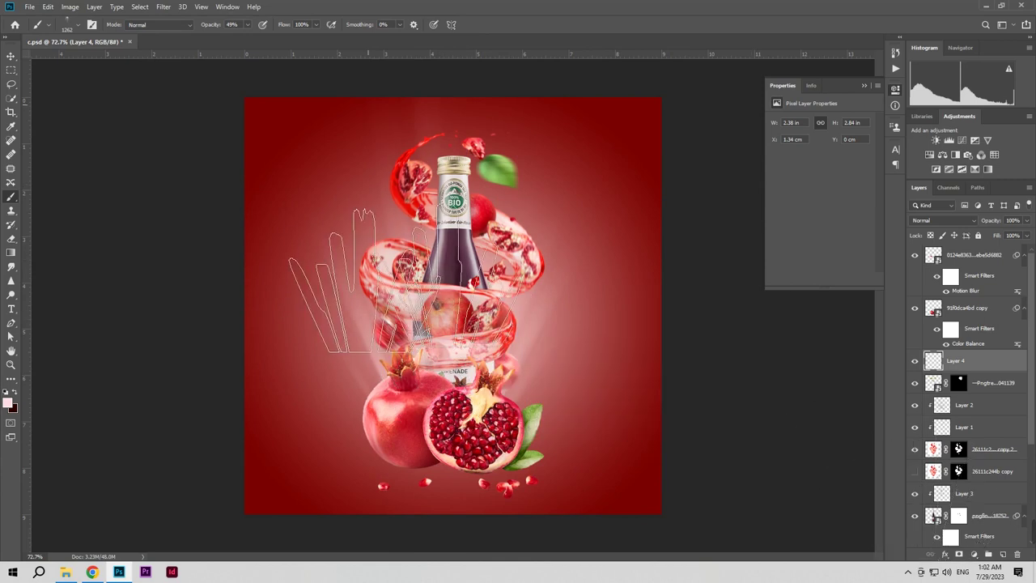
{"action": "left_click", "coordinate": [234, 24]}
{"action": "left_click_drag", "start_coordinate": [462, 145], "coordinate": [272, 171]}
{"action": "left_click_drag", "start_coordinate": [469, 380], "coordinate": [486, 374]}
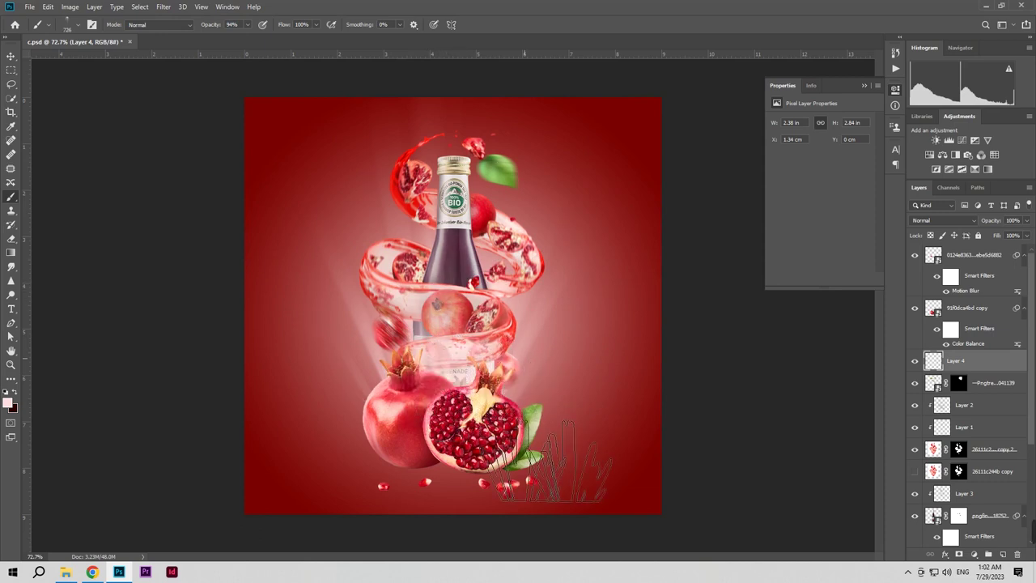
{"action": "left_click_drag", "start_coordinate": [458, 297], "coordinate": [534, 298]}
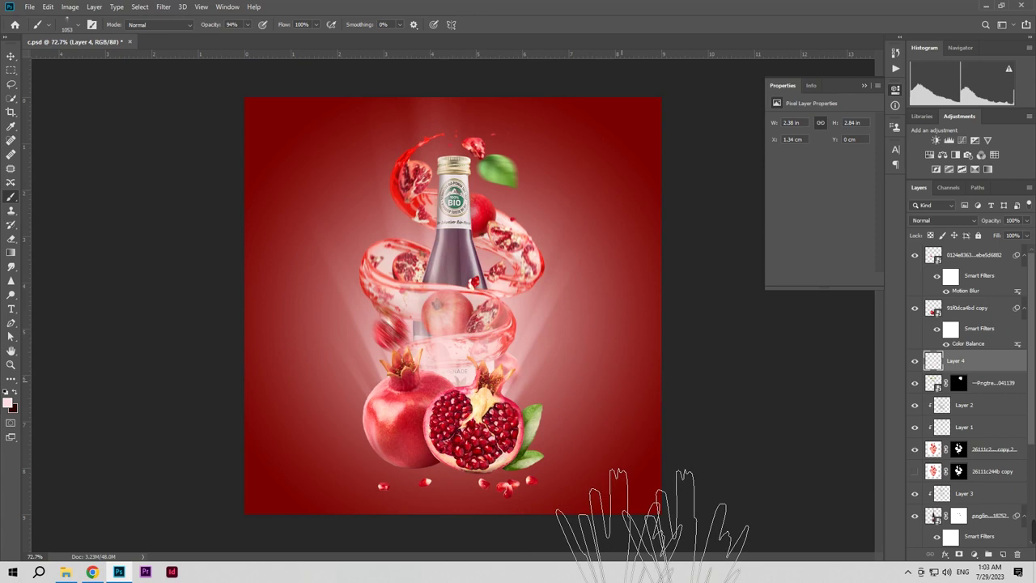
{"action": "left_click", "coordinate": [915, 360]}
{"action": "left_click", "coordinate": [915, 360]}
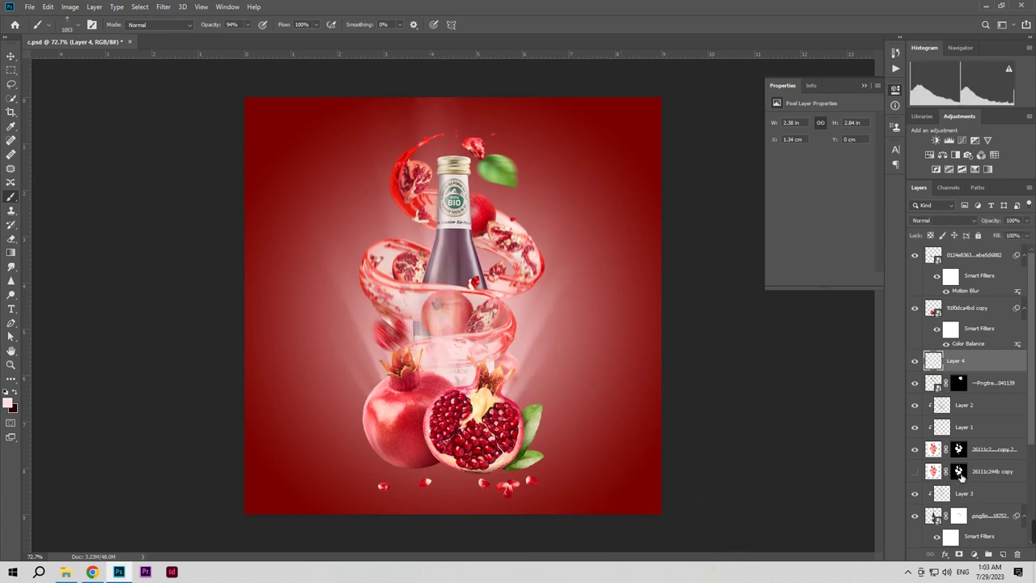
Step: Split and lower the white end of the underlying-layer Blend If range for Layer 4
{"action": "left_click", "coordinate": [949, 554]}
{"action": "left_click", "coordinate": [971, 449]}
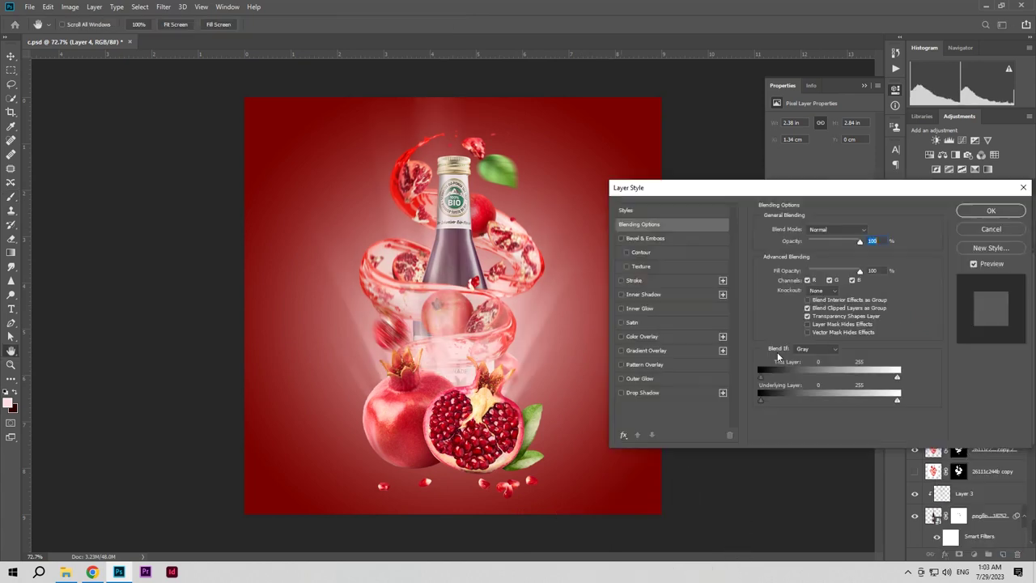
{"action": "left_click_drag", "start_coordinate": [763, 400], "coordinate": [719, 409]}
{"action": "left_click_drag", "start_coordinate": [892, 400], "coordinate": [790, 409]}
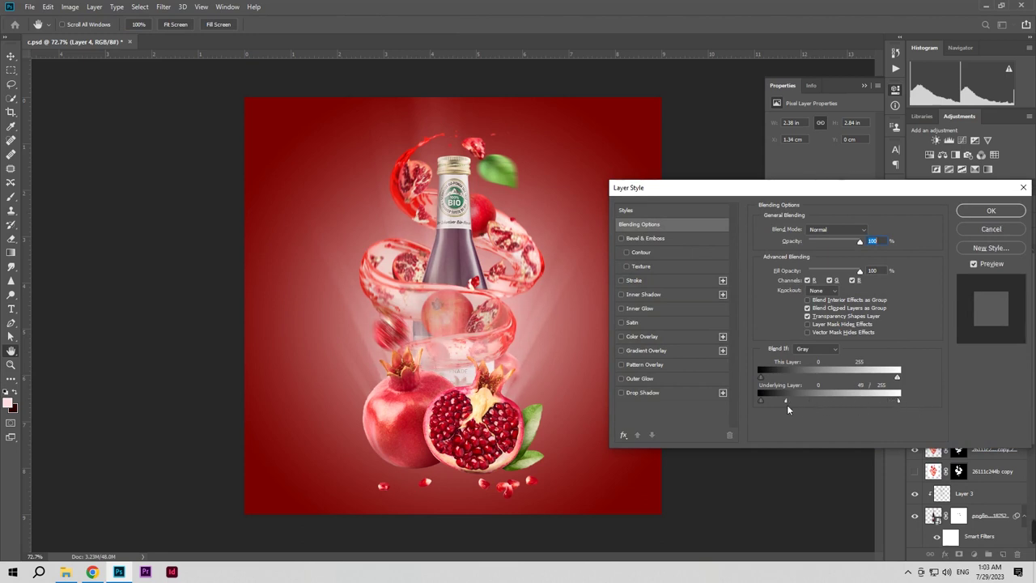
{"action": "mouse_move", "coordinate": [798, 408]}
{"action": "left_mouse_down"}
{"action": "mouse_move", "coordinate": [844, 409]}
{"action": "mouse_move", "coordinate": [805, 414]}
{"action": "left_mouse_up"}
{"action": "left_click", "coordinate": [987, 210]}
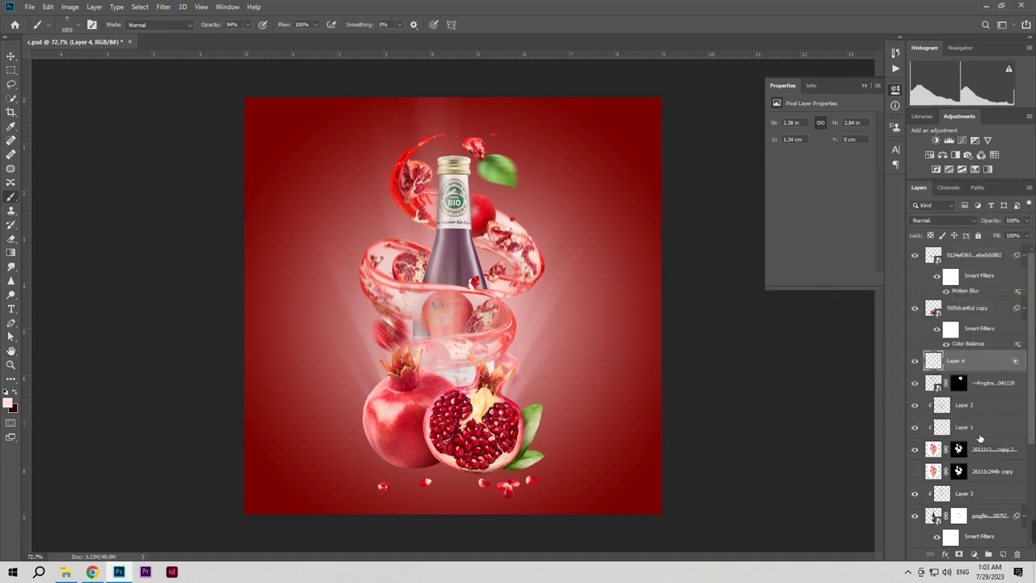
Step: Add an empty layer above Layer 4 and paint more pale pink rays over the bottle at 82% brush opacity
{"action": "left_click", "coordinate": [1004, 554]}
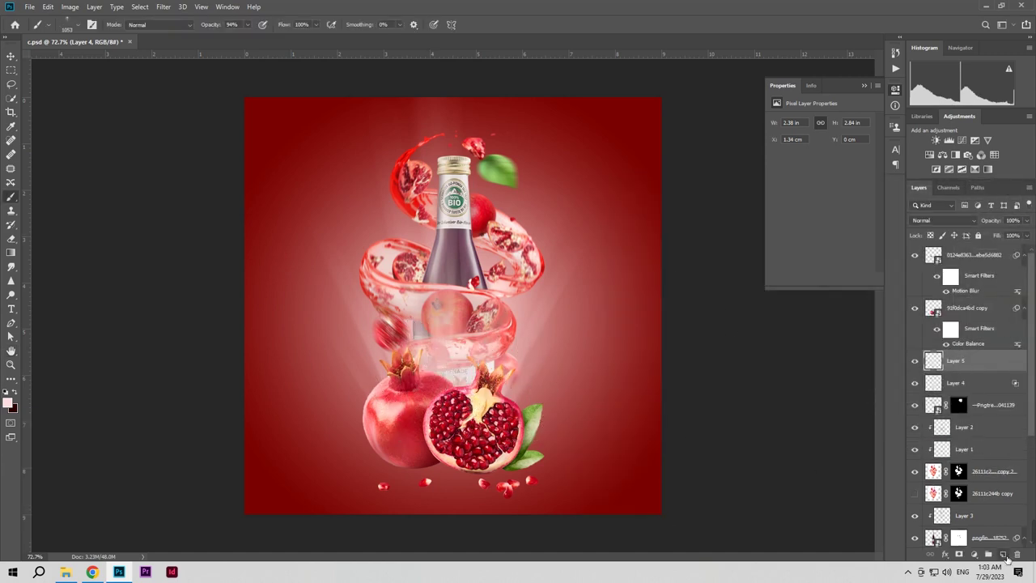
{"action": "left_click_drag", "start_coordinate": [221, 30], "coordinate": [214, 30]}
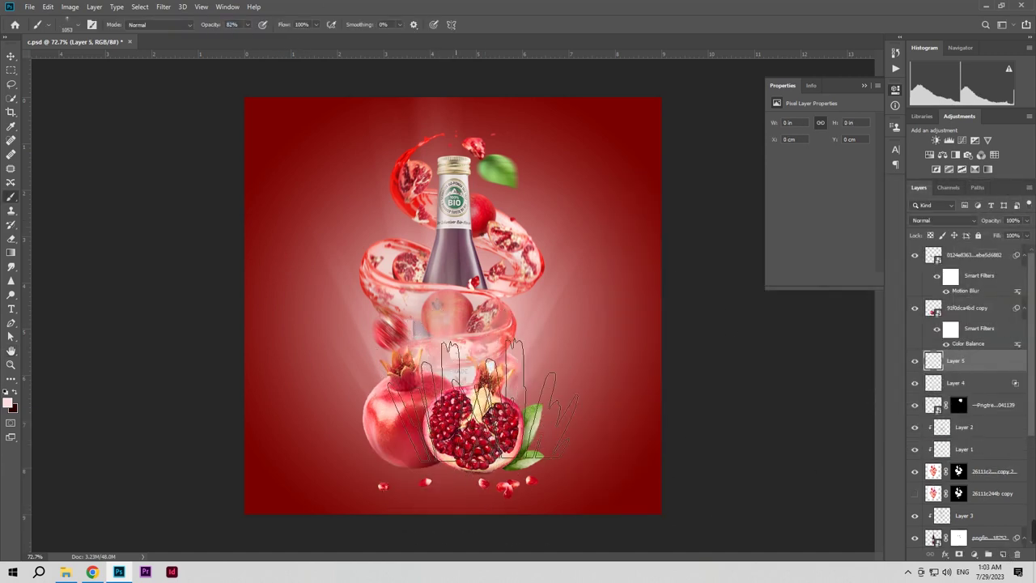
{"action": "left_click", "coordinate": [446, 235]}
{"action": "key", "text": "ctrl+z"}
{"action": "left_click", "coordinate": [453, 196]}
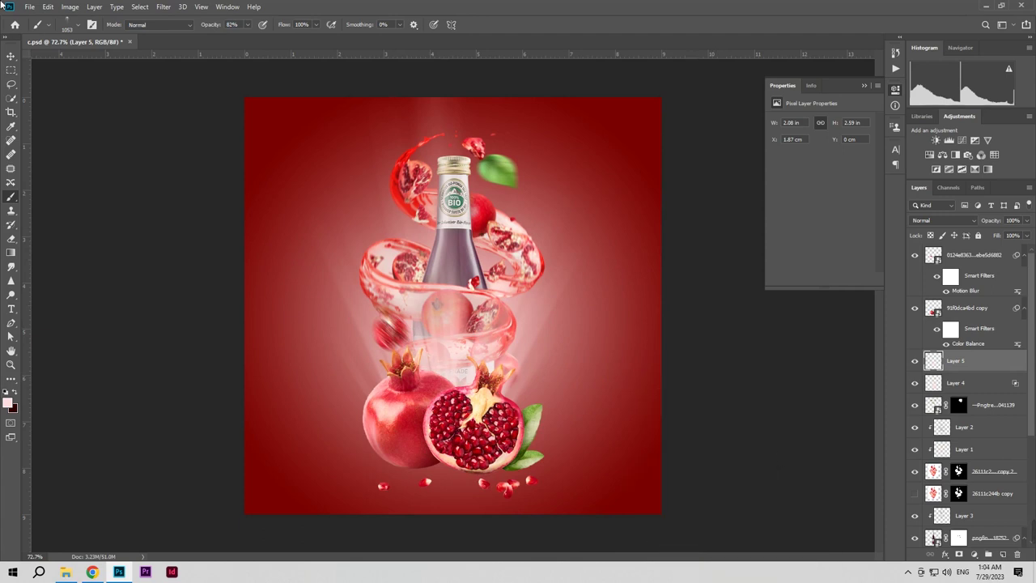
Step: Lock Layer 5 and Layer 4 completely
{"action": "left_click", "coordinate": [10, 58]}
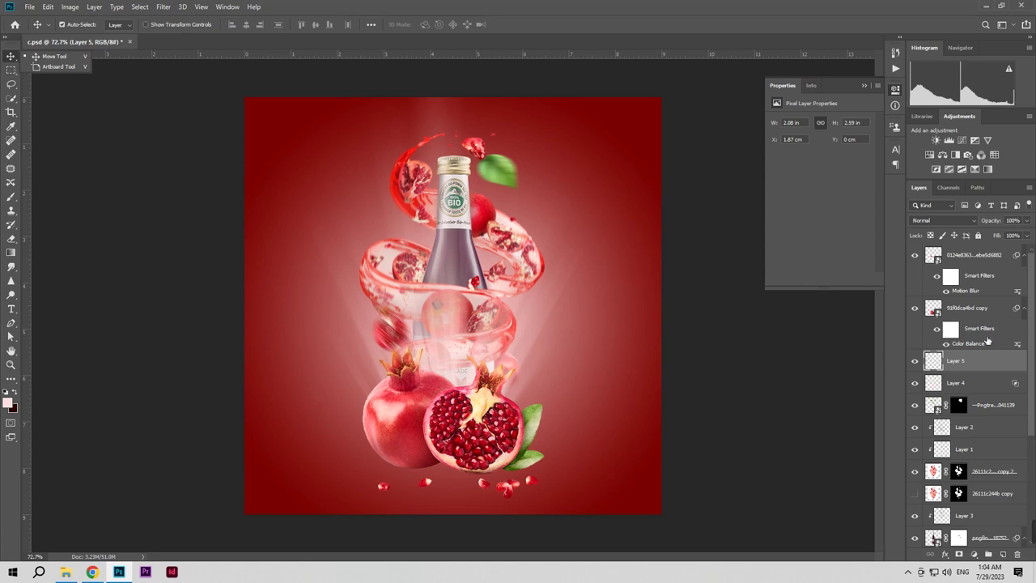
{"action": "left_click", "coordinate": [978, 235]}
{"action": "left_click", "coordinate": [977, 383]}
{"action": "left_click", "coordinate": [977, 235]}
Step: Add an empty layer above Layer 2 and prepare a soft round 500 px brush at 12% opacity
{"action": "left_click", "coordinate": [447, 365]}
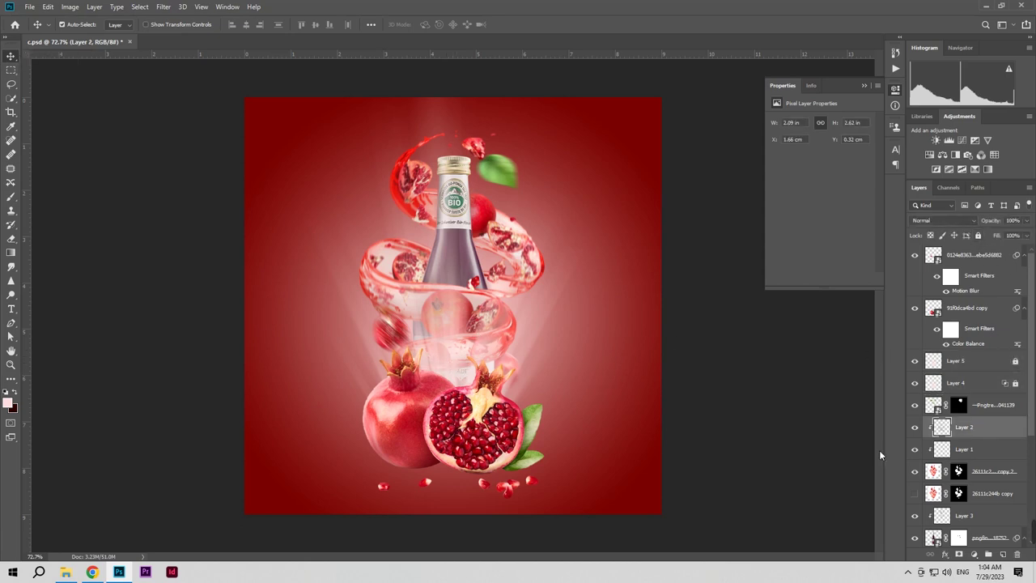
{"action": "left_click", "coordinate": [1002, 555]}
{"action": "left_click", "coordinate": [9, 199]}
{"action": "left_click", "coordinate": [78, 25]}
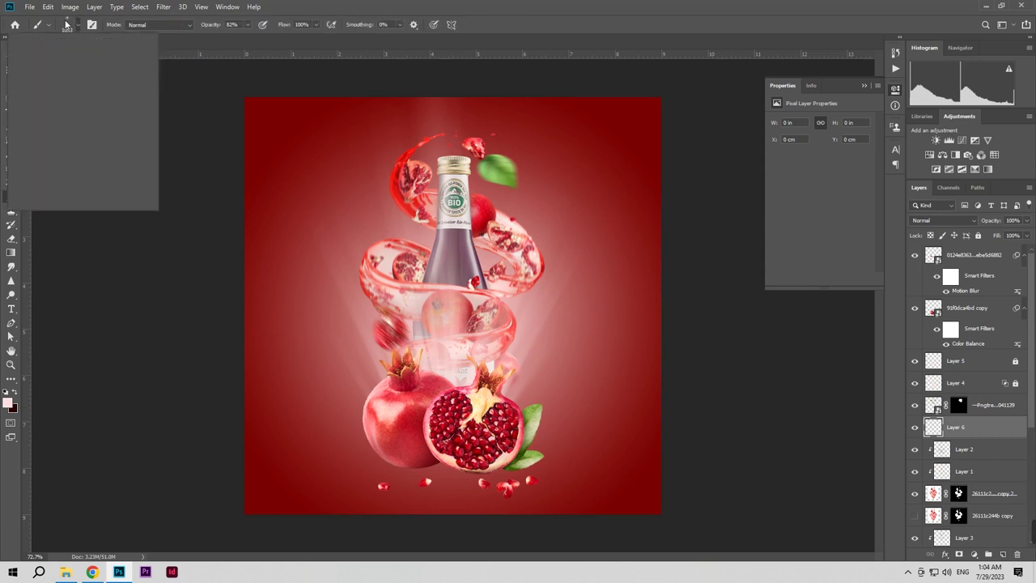
{"action": "scroll", "coordinate": [118, 160], "scroll_direction": "up", "scroll_amount": 1}
{"action": "scroll", "coordinate": [137, 176], "scroll_direction": "up", "scroll_amount": 5}
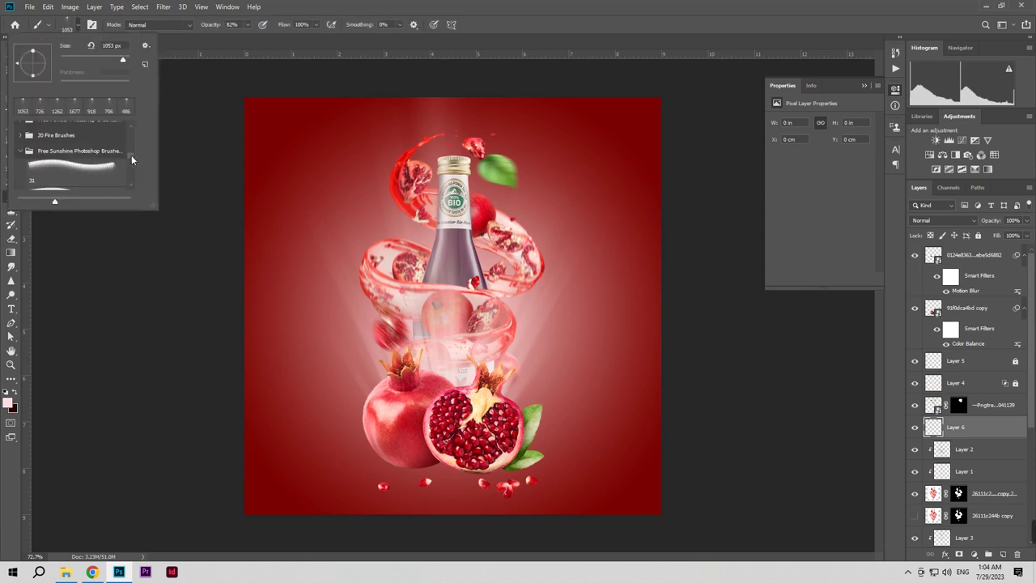
{"action": "left_click", "coordinate": [71, 146]}
{"action": "mouse_move", "coordinate": [471, 334]}
{"action": "left_mouse_down"}
{"action": "mouse_move", "coordinate": [375, 353]}
{"action": "mouse_move", "coordinate": [255, 347]}
{"action": "left_mouse_up"}
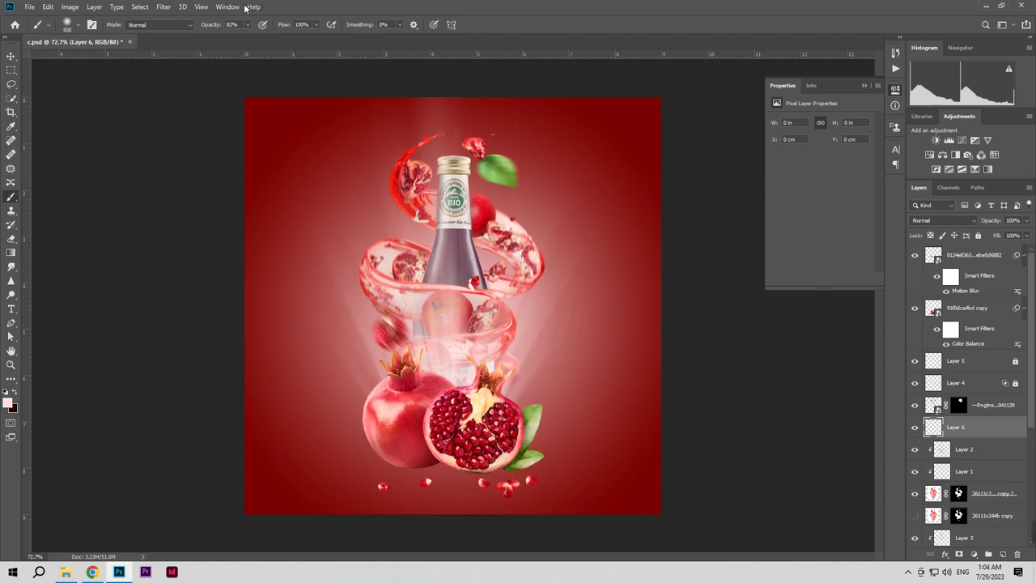
{"action": "left_click_drag", "start_coordinate": [177, 32], "coordinate": [134, 32]}
Step: Dab a soft pale pink glow over the lower bottle and splash with the 500 px brush, undoing the unwanted dabs
{"action": "left_click", "coordinate": [440, 343]}
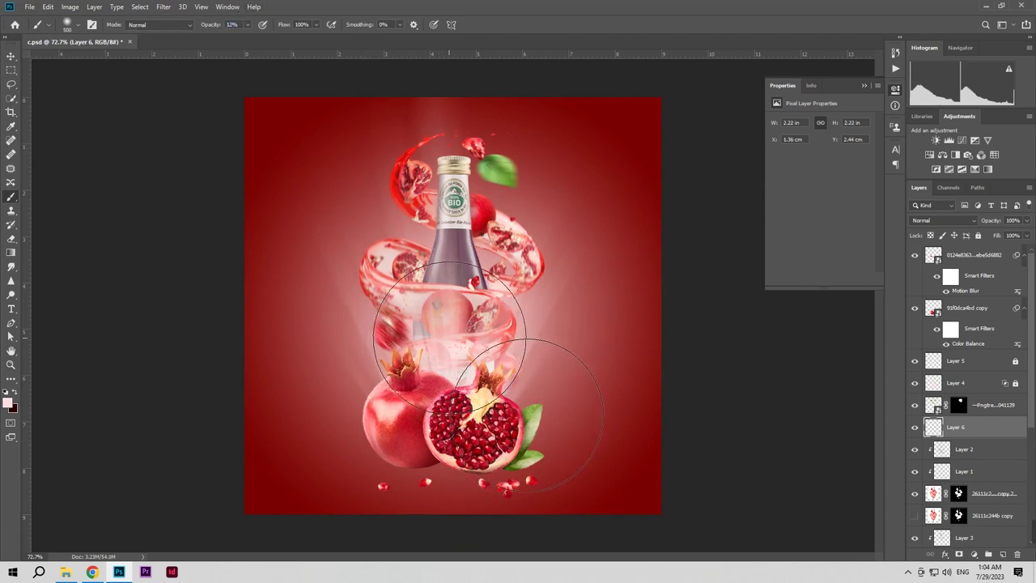
{"action": "key", "text": "ctrl+z"}
{"action": "left_click", "coordinate": [450, 288]}
{"action": "left_click", "coordinate": [474, 328]}
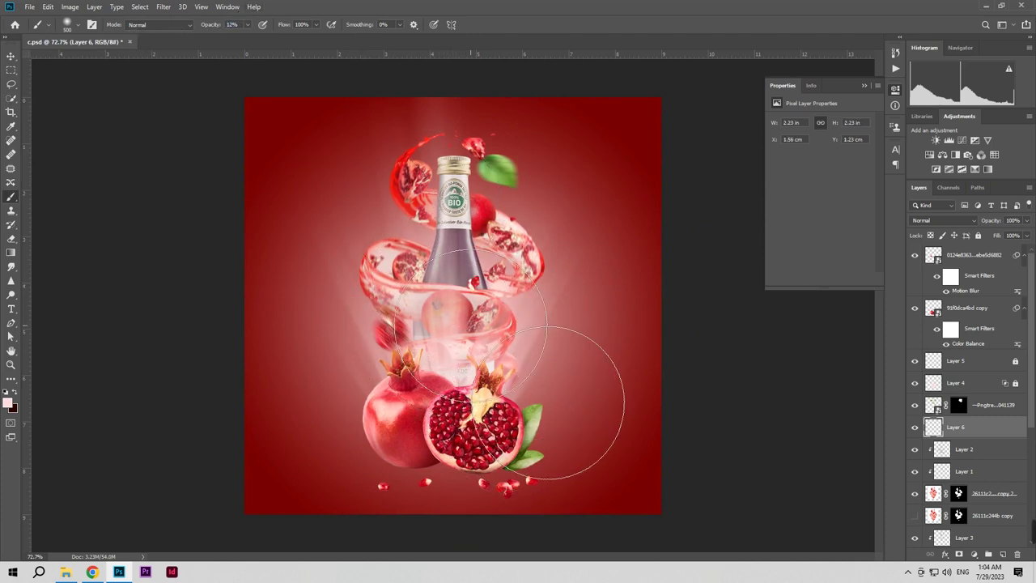
{"action": "left_click", "coordinate": [423, 365]}
{"action": "left_click", "coordinate": [479, 362]}
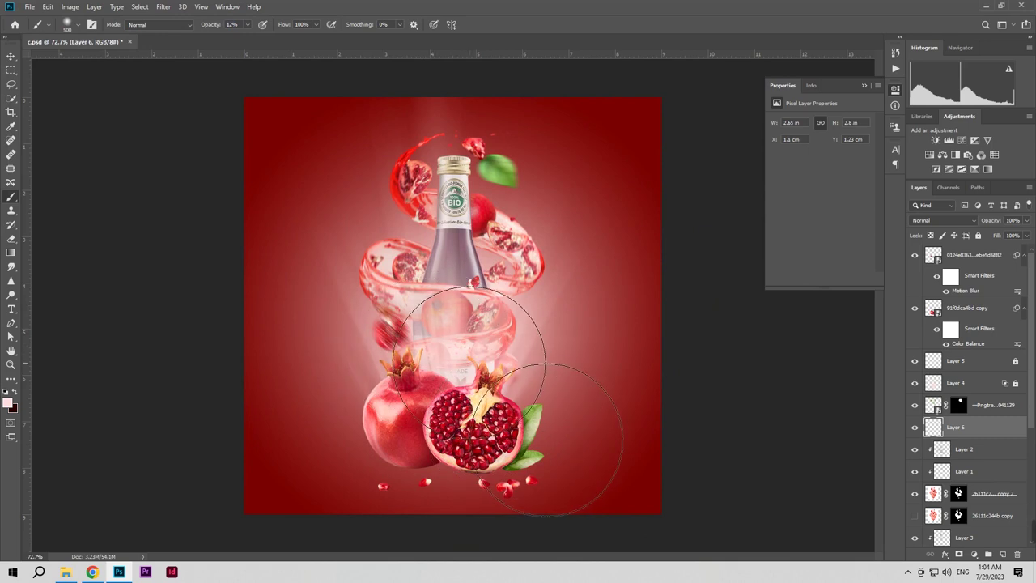
{"action": "key", "text": "ctrl+z"}
{"action": "key", "text": "ctrl+z"}
{"action": "key", "text": "ctrl+z"}
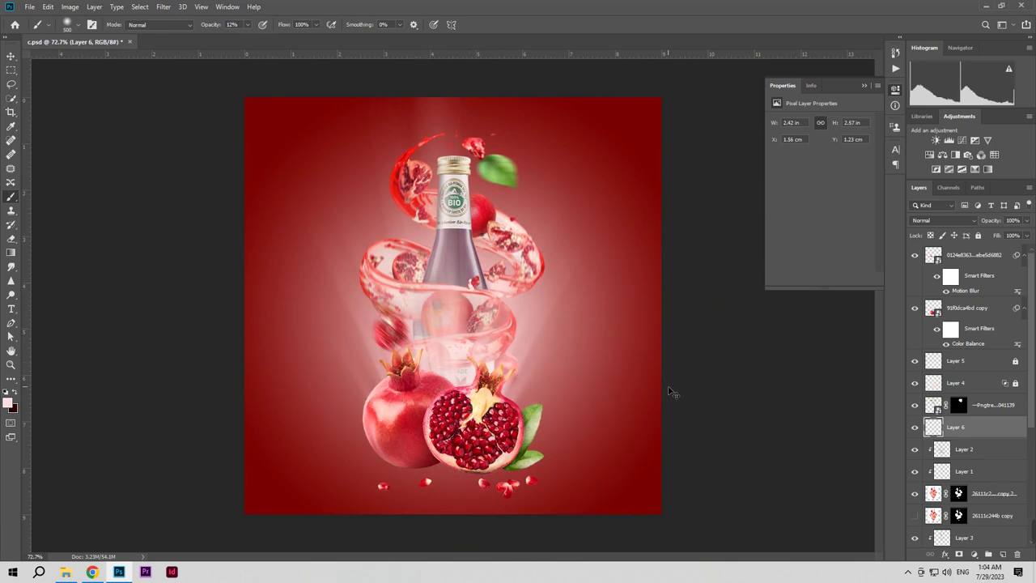
Step: Reduce the brush to 357 px and paint more pale pink glow over the lower splash, bottle body and neck
{"action": "left_click_drag", "start_coordinate": [472, 348], "coordinate": [441, 345]}
{"action": "left_click", "coordinate": [468, 363]}
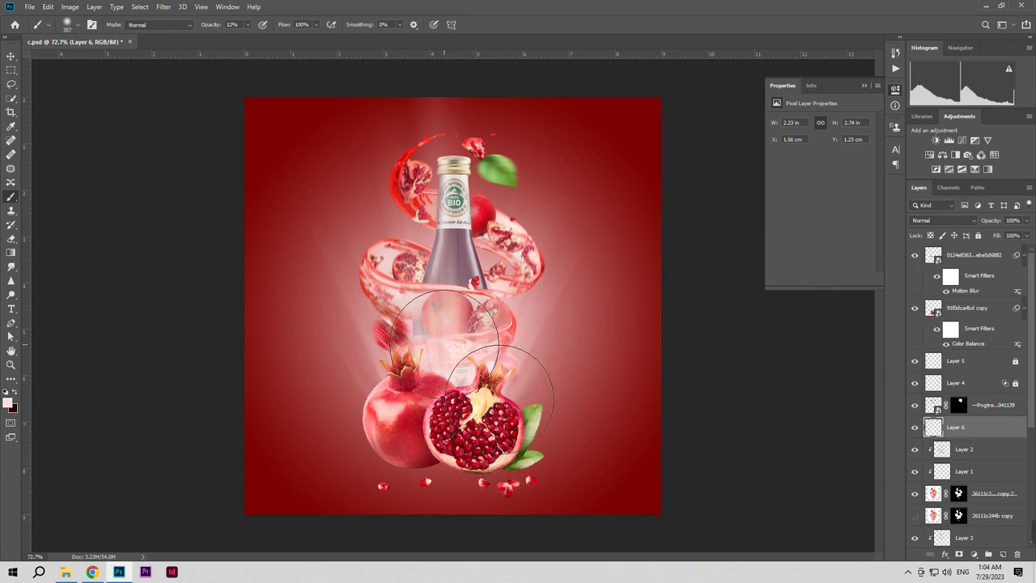
{"action": "left_click", "coordinate": [470, 249]}
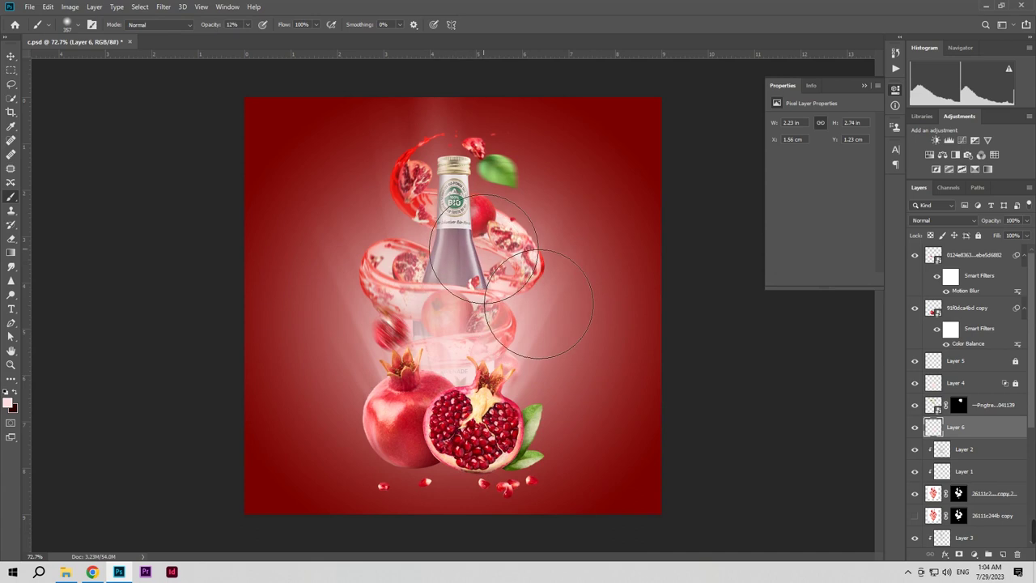
{"action": "left_click", "coordinate": [460, 192]}
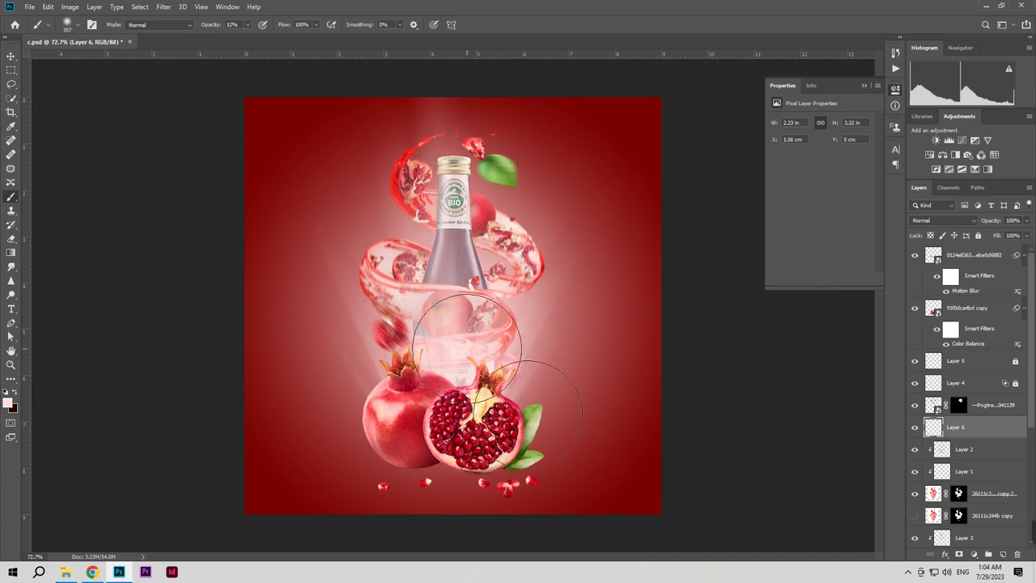
Step: Split the white end of Layer 6's underlying-layer Blend If range to 95 / 143
{"action": "left_click", "coordinate": [946, 555]}
{"action": "left_click", "coordinate": [960, 450]}
{"action": "double_click", "coordinate": [971, 451]}
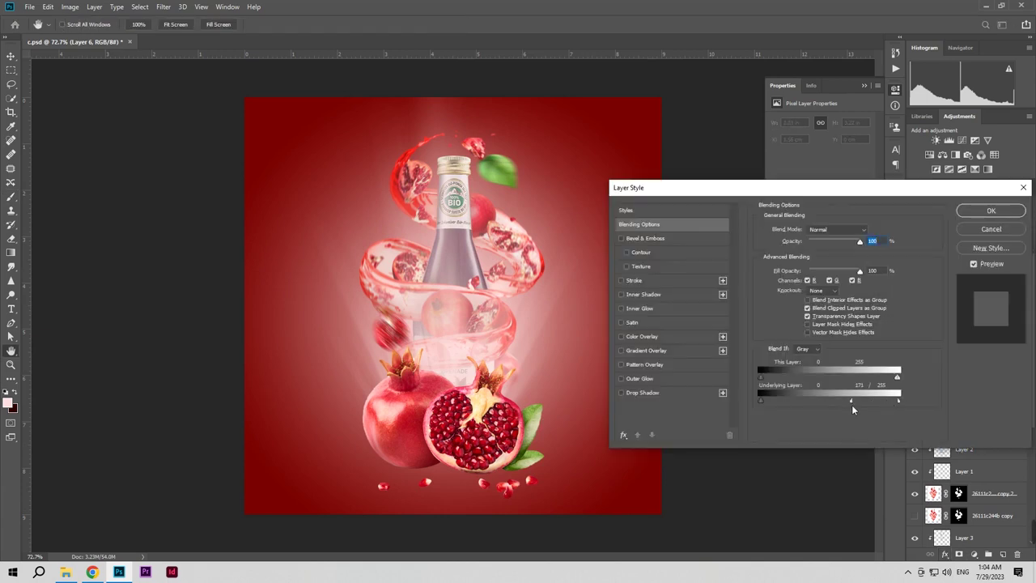
{"action": "left_click_drag", "start_coordinate": [816, 406], "coordinate": [751, 403]}
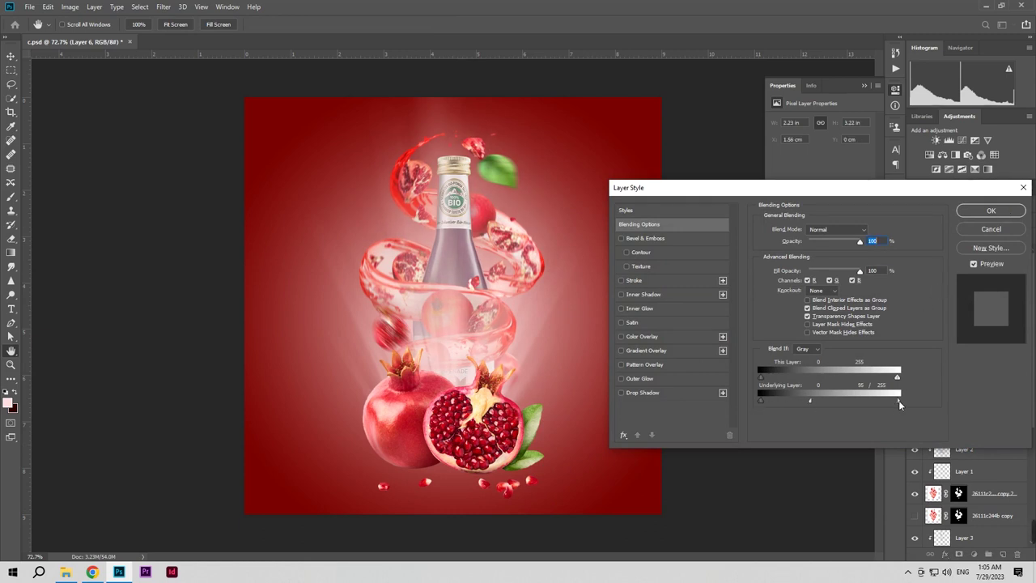
{"action": "left_click_drag", "start_coordinate": [854, 403], "coordinate": [828, 403]}
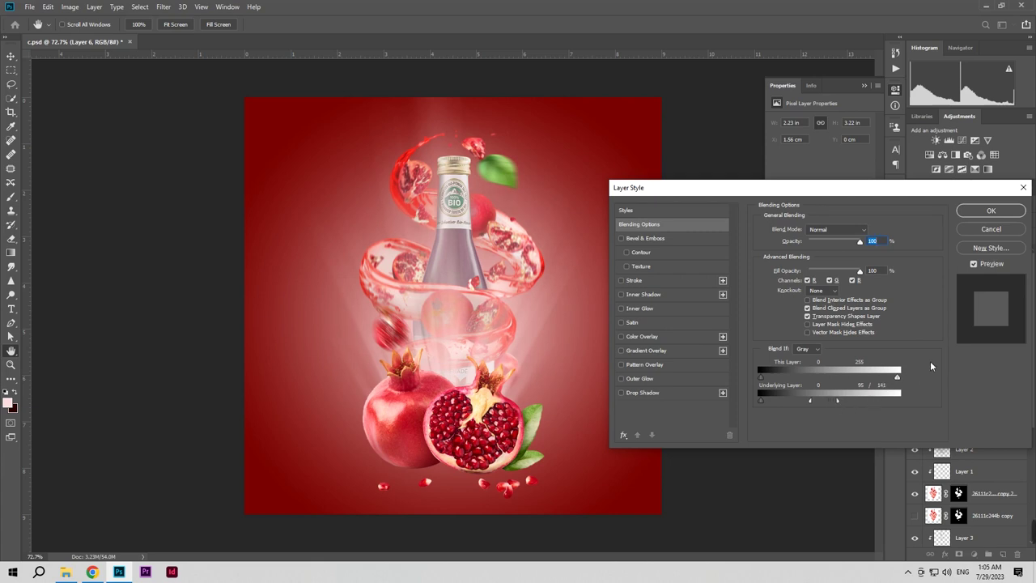
{"action": "left_click", "coordinate": [970, 212]}
Step: Lock Layer 6 completely and select Layer 2 through the artwork
{"action": "key", "text": "b"}
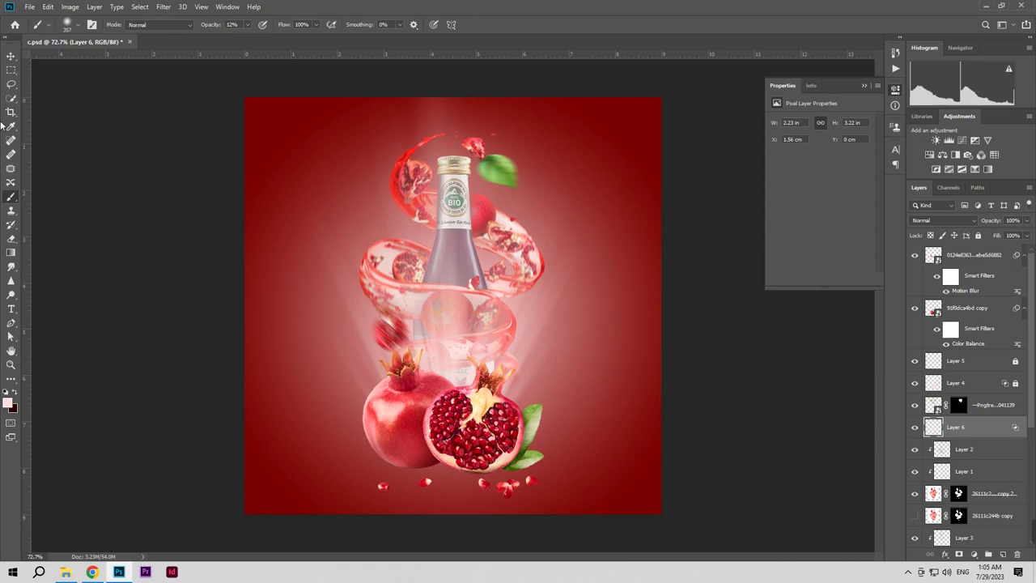
{"action": "left_click", "coordinate": [11, 58]}
{"action": "left_click", "coordinate": [454, 321]}
{"action": "left_click", "coordinate": [826, 424]}
{"action": "left_click", "coordinate": [967, 435]}
{"action": "left_click", "coordinate": [451, 315]}
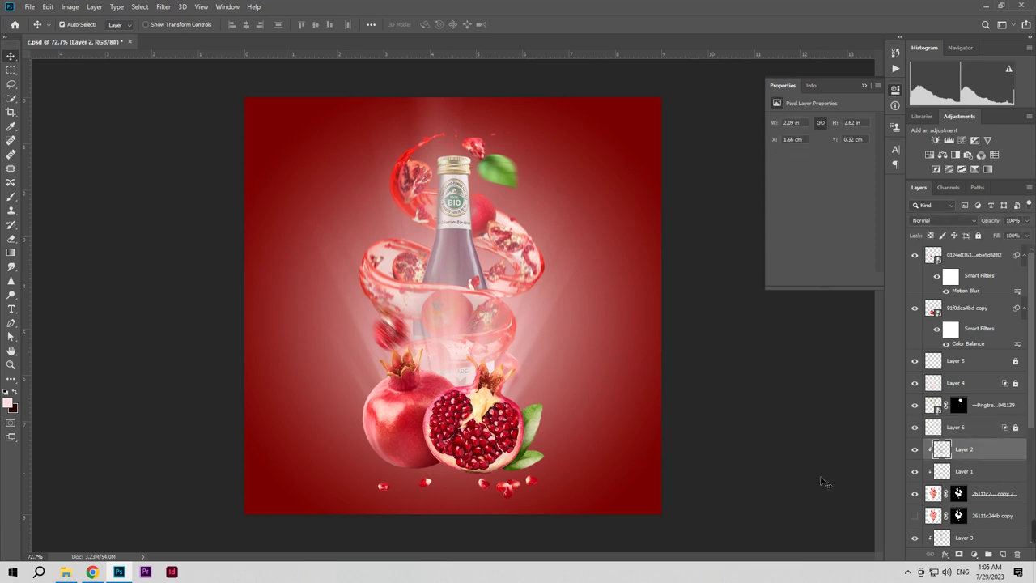
Step: Compare the artwork with Layer 2 hidden and shown, and lower its opacity to 67%
{"action": "left_click", "coordinate": [917, 452]}
{"action": "left_click", "coordinate": [917, 452]}
{"action": "left_click", "coordinate": [917, 452]}
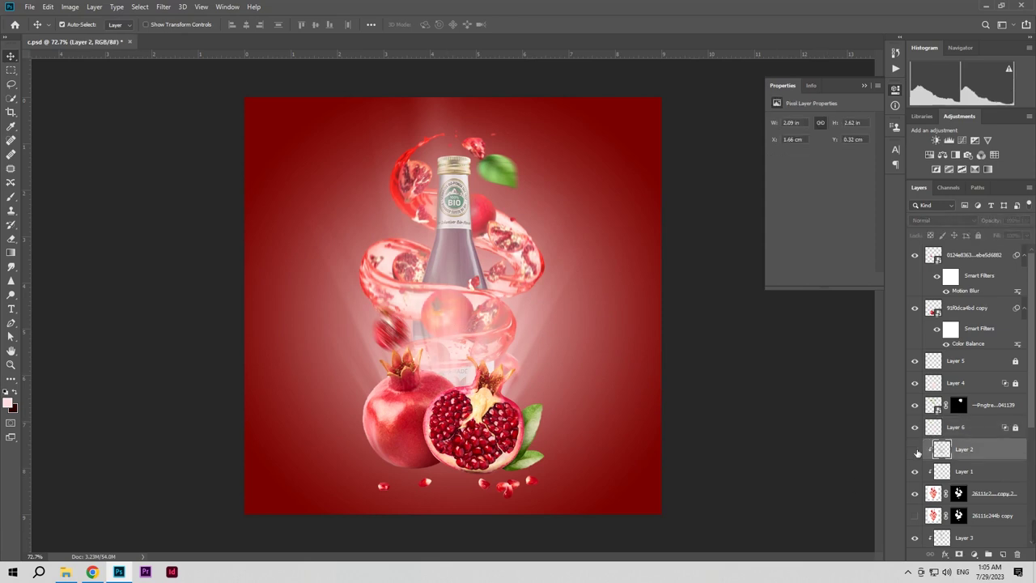
{"action": "left_click", "coordinate": [917, 453]}
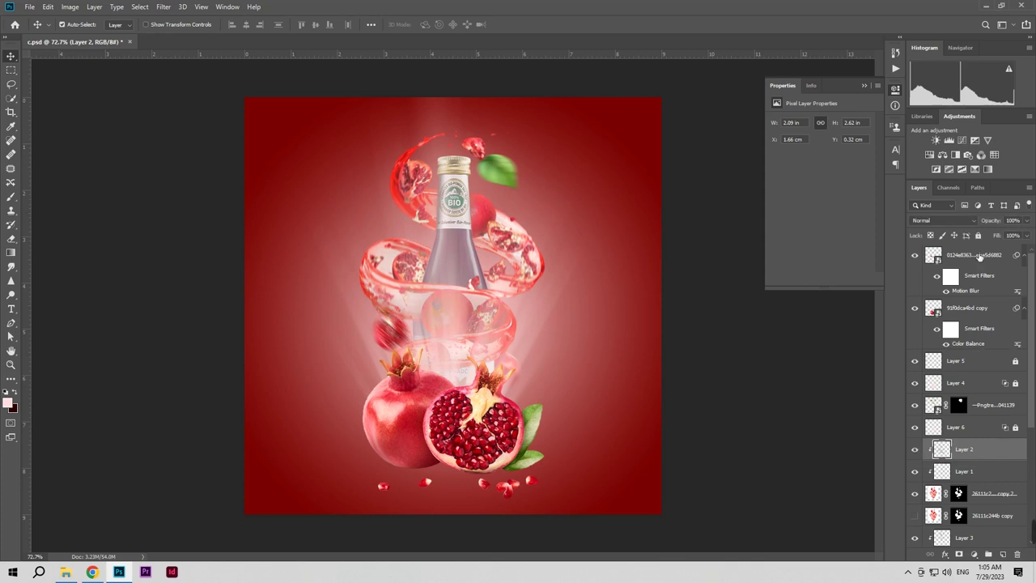
{"action": "left_click_drag", "start_coordinate": [997, 225], "coordinate": [945, 226]}
{"action": "type", "text": "60"}
{"action": "key", "text": "Return"}
Step: Toggle the visibility of Layer 6 and Layer 4 to compare their light effects on the bottle and splash
{"action": "left_click", "coordinate": [914, 427]}
{"action": "left_click", "coordinate": [914, 427]}
{"action": "left_click", "coordinate": [914, 383]}
{"action": "left_click", "coordinate": [915, 383]}
{"action": "left_click", "coordinate": [914, 383]}
{"action": "left_click", "coordinate": [914, 427]}
{"action": "left_click", "coordinate": [915, 427]}
{"action": "left_click", "coordinate": [915, 427]}
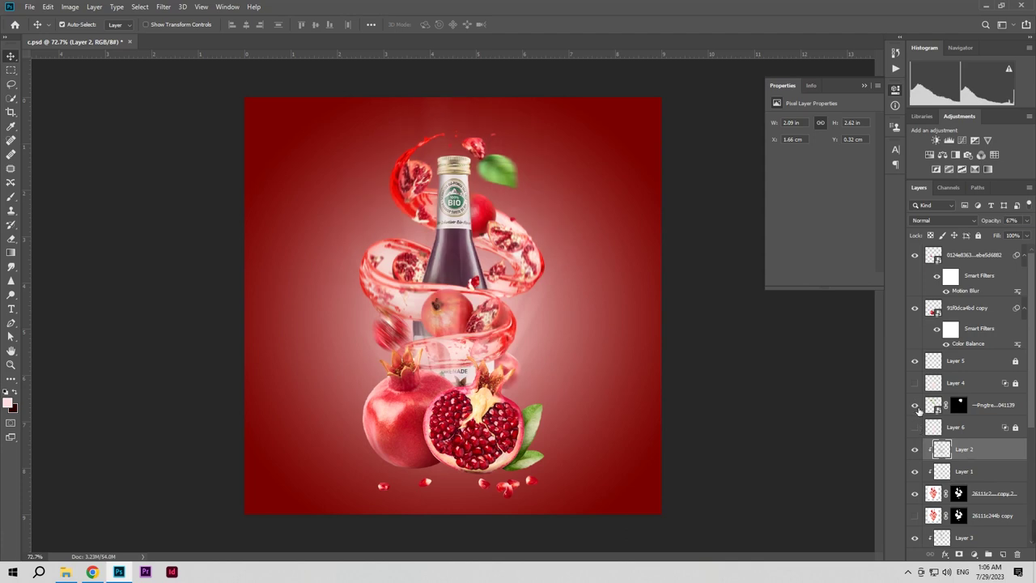
{"action": "left_click", "coordinate": [914, 383]}
{"action": "left_click", "coordinate": [932, 427]}
{"action": "left_click", "coordinate": [915, 427]}
{"action": "left_click", "coordinate": [915, 427]}
{"action": "left_click", "coordinate": [915, 427]}
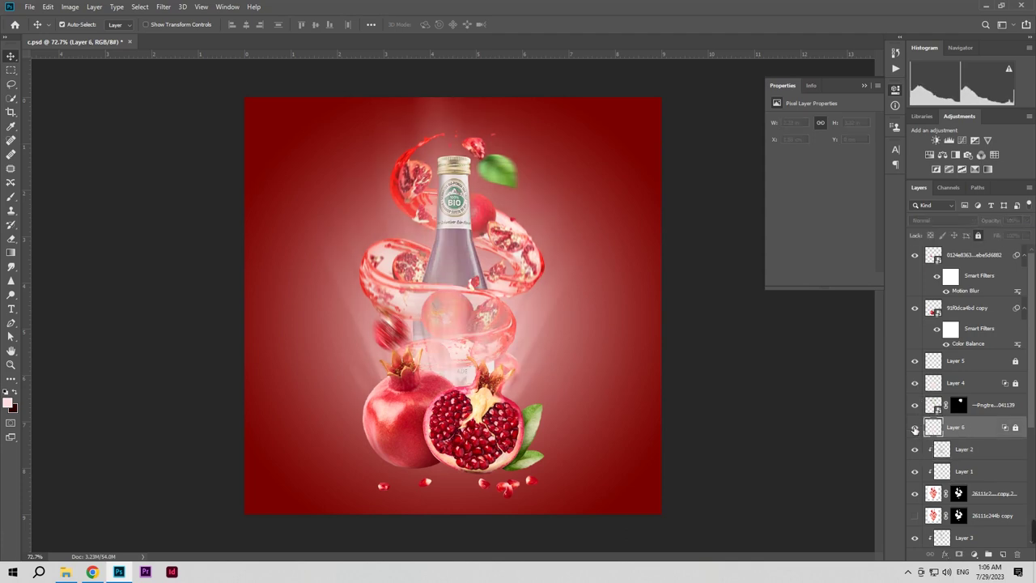
Step: Unlock Layer 6, Layer 5 and Layer 4
{"action": "left_click", "coordinate": [1014, 426]}
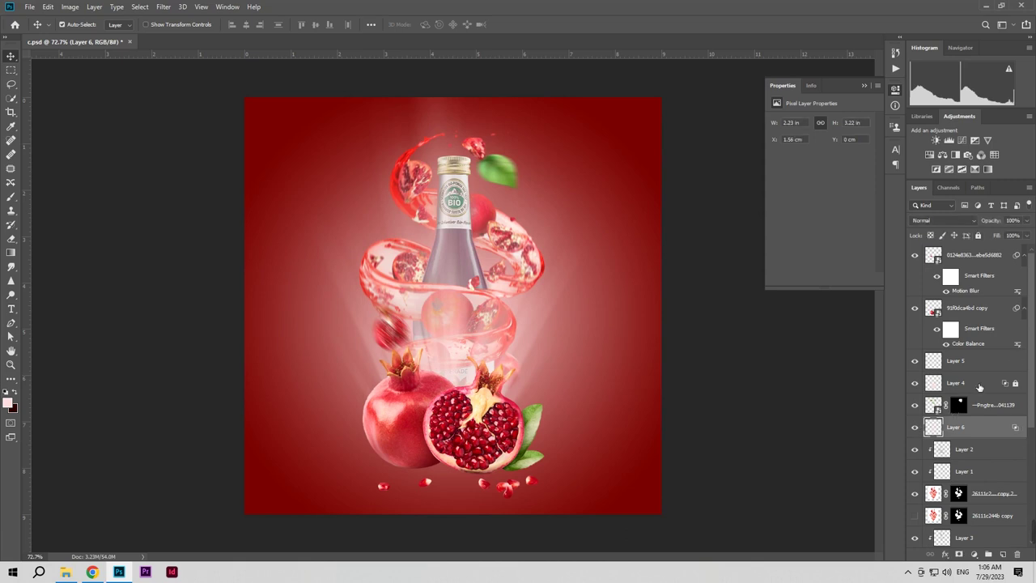
{"action": "left_click", "coordinate": [979, 387]}
{"action": "left_click", "coordinate": [1017, 385]}
Step: Restore the white end of Layer 4's underlying-layer Blend If range to 255 and set the layer opacity to 81%
{"action": "left_click", "coordinate": [945, 555]}
{"action": "left_click", "coordinate": [914, 451]}
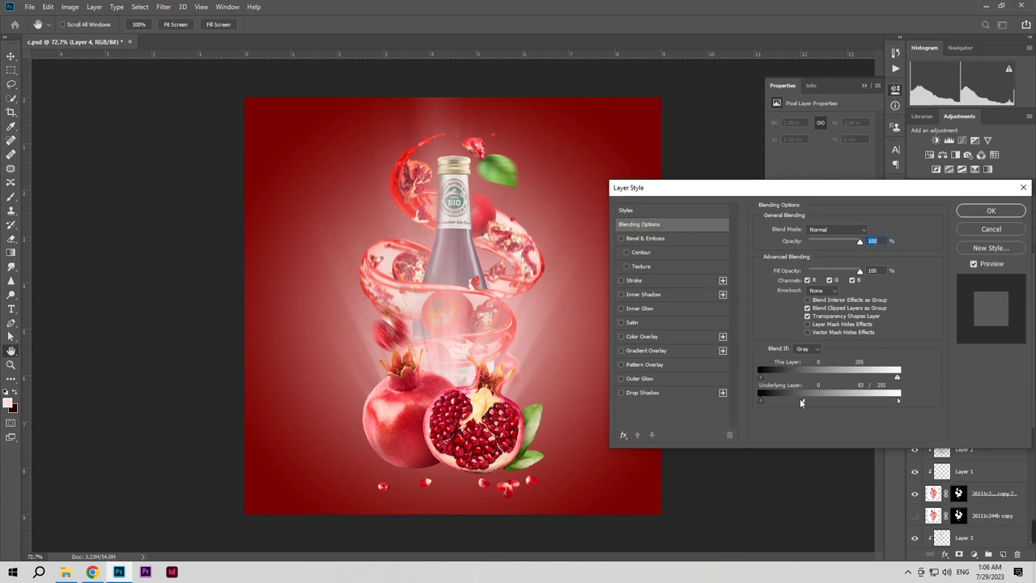
{"action": "left_click_drag", "start_coordinate": [804, 403], "coordinate": [854, 404]}
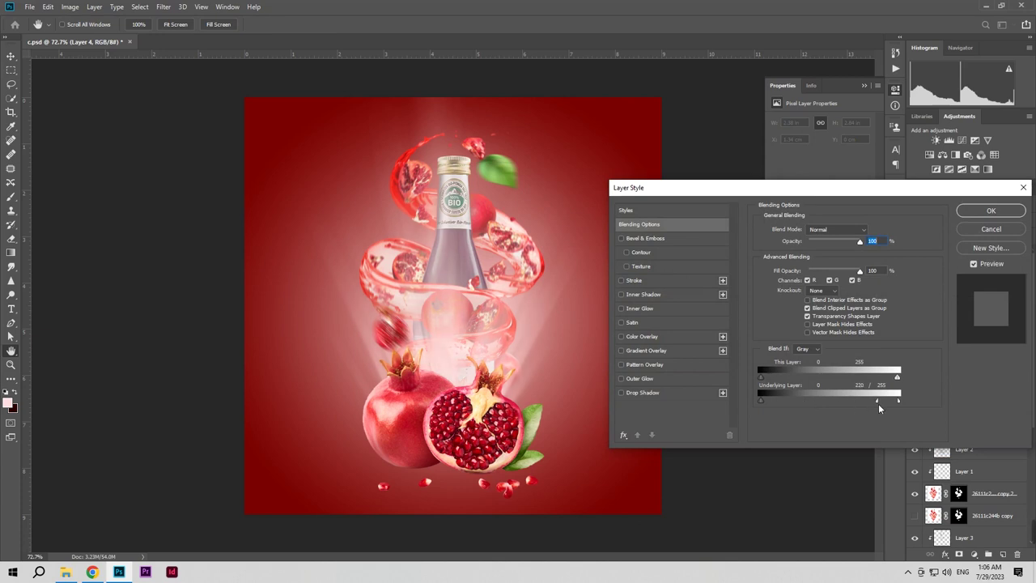
{"action": "left_click", "coordinate": [965, 214]}
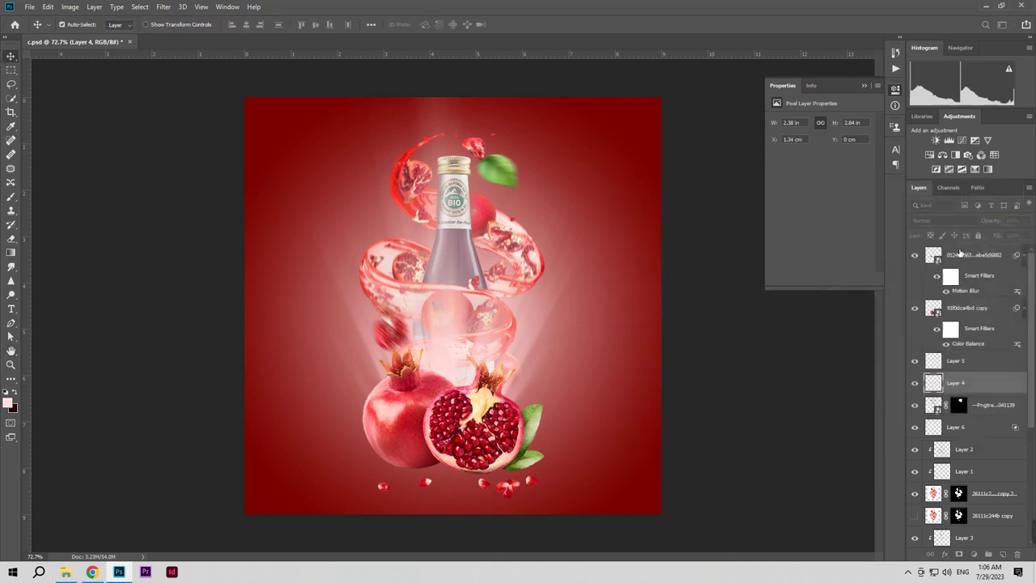
{"action": "left_click_drag", "start_coordinate": [997, 229], "coordinate": [929, 233]}
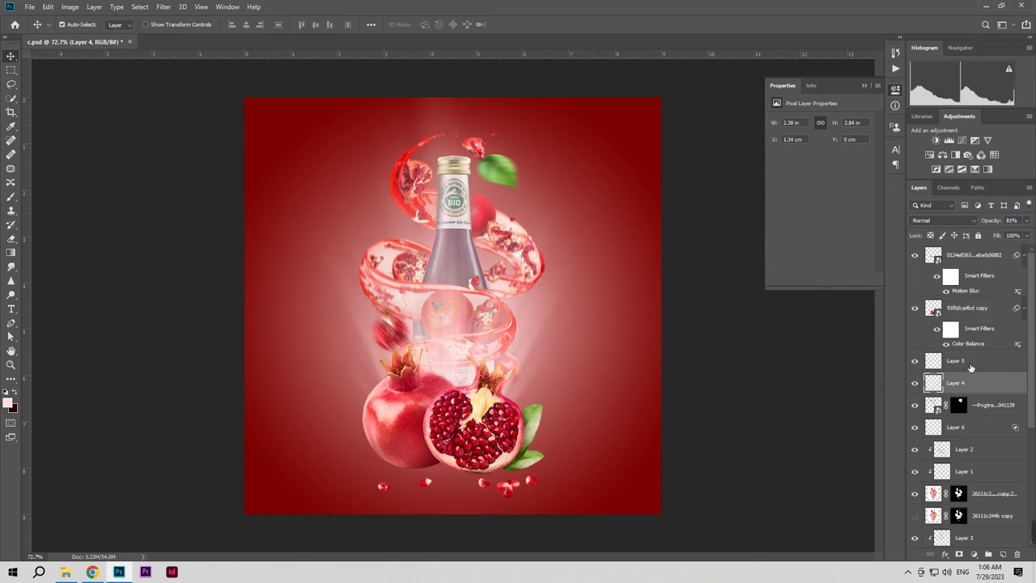
Step: Compare Layer 6 hidden and shown, raise its upper white underlying-layer Blend If handle, and set its opacity to 42%
{"action": "left_click", "coordinate": [971, 426]}
{"action": "left_click", "coordinate": [915, 426]}
{"action": "left_click", "coordinate": [915, 426]}
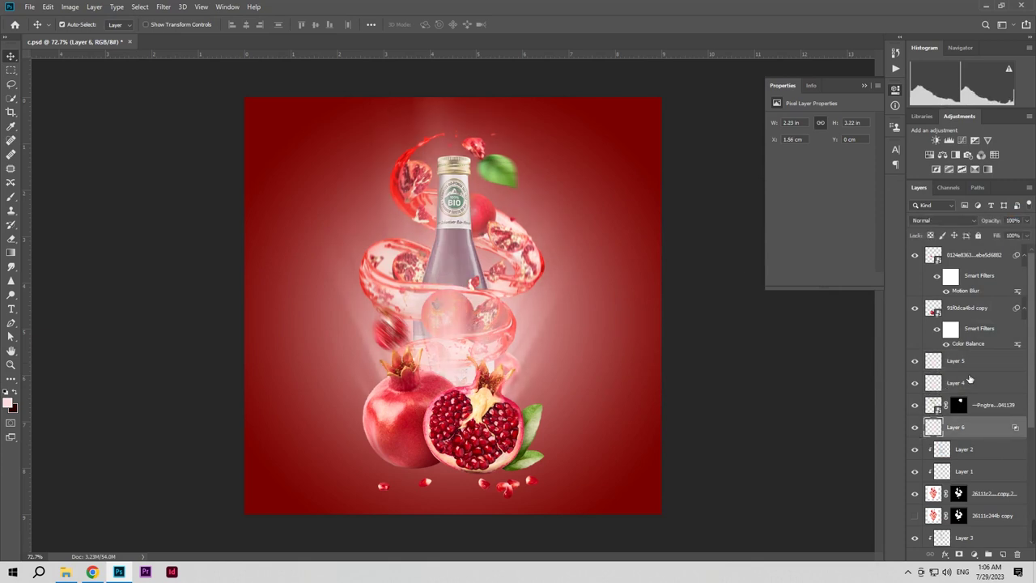
{"action": "left_click", "coordinate": [945, 554]}
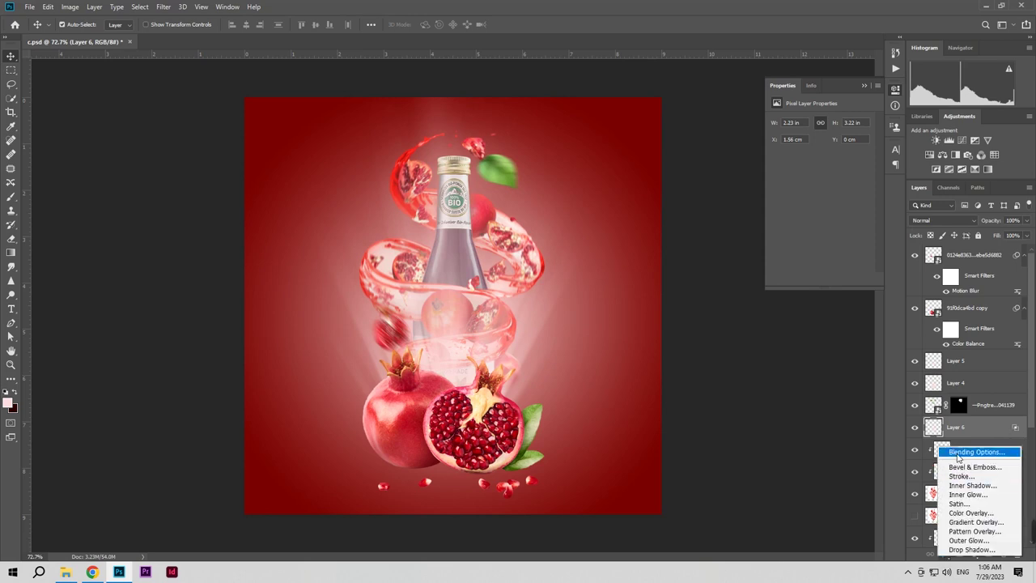
{"action": "left_click", "coordinate": [939, 451]}
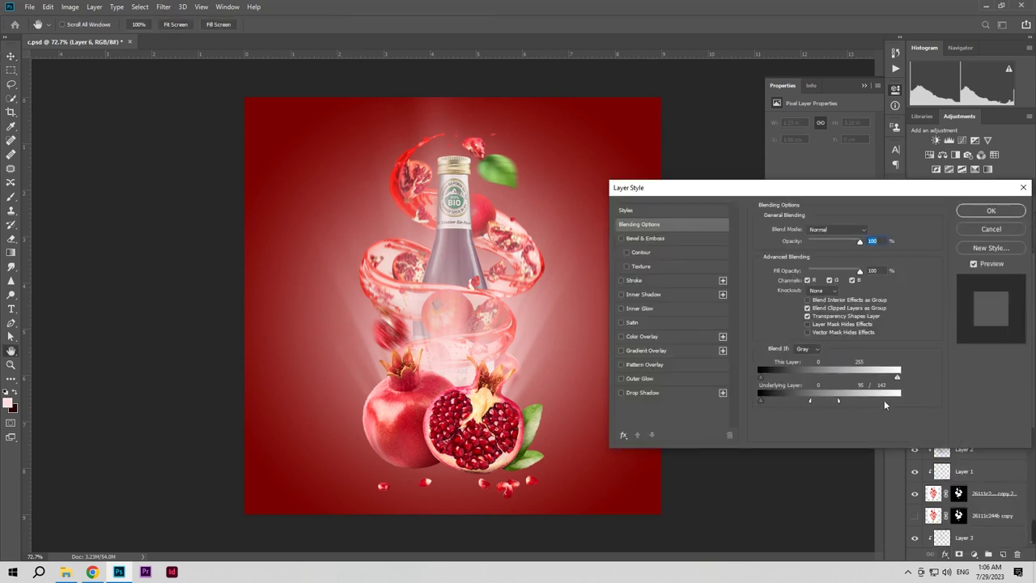
{"action": "left_click_drag", "start_coordinate": [884, 400], "coordinate": [965, 399]}
{"action": "left_click", "coordinate": [990, 210]}
{"action": "left_click_drag", "start_coordinate": [989, 220], "coordinate": [878, 224]}
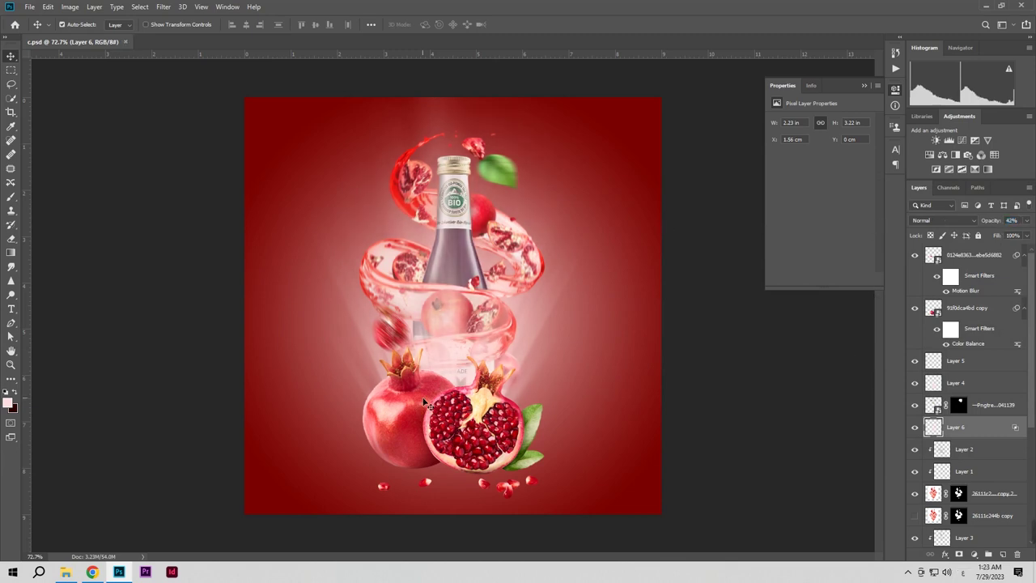
Step: Add an empty layer above the front pomegranates' layer, 91f0dca4bd copy, and clip it to that layer
{"action": "left_click", "coordinate": [422, 402]}
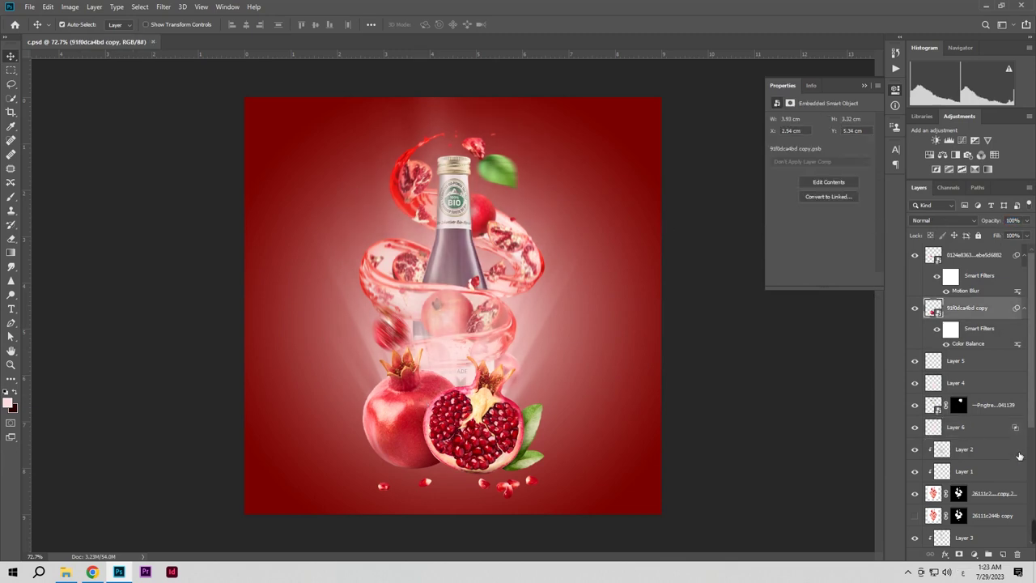
{"action": "left_click", "coordinate": [1000, 557]}
{"action": "right_click", "coordinate": [1004, 309]}
{"action": "left_click", "coordinate": [961, 312]}
Step: Change the foreground colour to a paler pink and reduce the brush to 40 px for painting the pomegranates up close
{"action": "key", "text": "ctrl+space"}
{"action": "left_click_drag", "start_coordinate": [420, 382], "coordinate": [414, 355]}
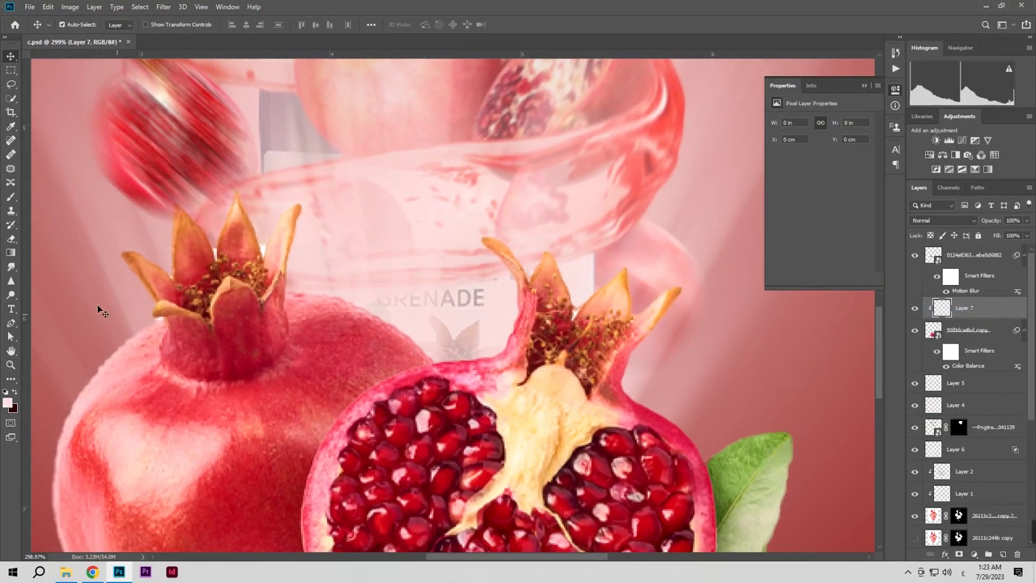
{"action": "key", "text": "i"}
{"action": "left_click", "coordinate": [8, 402]}
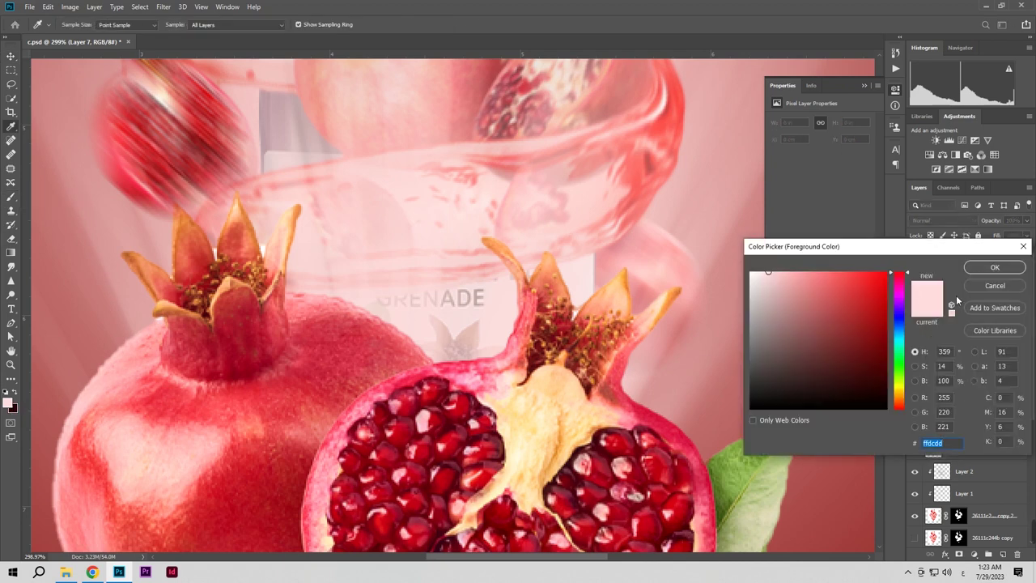
{"action": "left_click_drag", "start_coordinate": [768, 278], "coordinate": [763, 274]}
{"action": "left_click", "coordinate": [995, 269]}
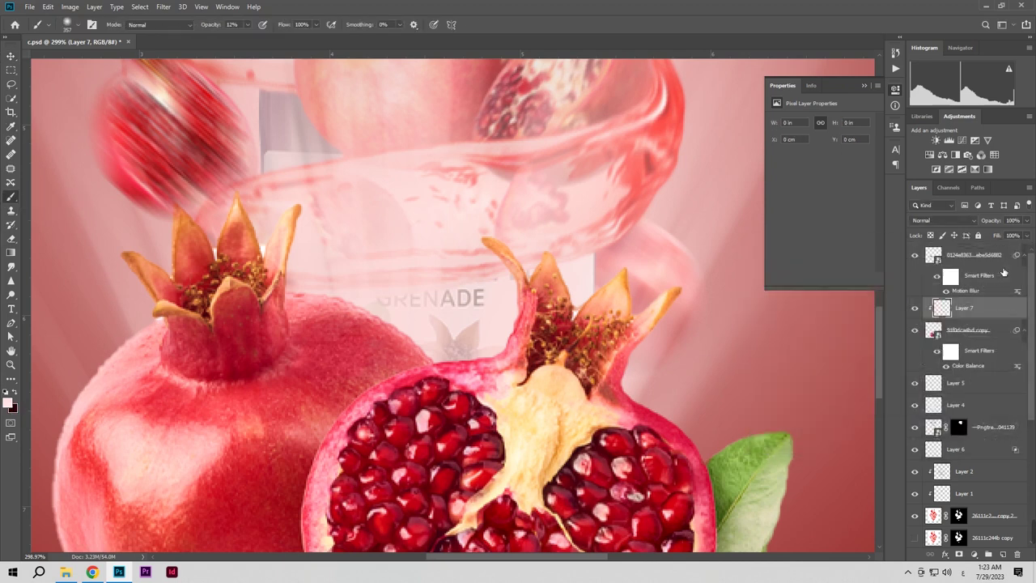
{"action": "key", "text": "b"}
{"action": "left_click_drag", "start_coordinate": [416, 279], "coordinate": [167, 291]}
Step: Brush pale pink light on Layer 7 over the whole pomegranate's upper right shoulder and the cut pomegranate's upper left edge
{"action": "mouse_move", "coordinate": [318, 310]}
{"action": "left_mouse_down"}
{"action": "mouse_move", "coordinate": [437, 335]}
{"action": "mouse_move", "coordinate": [373, 354]}
{"action": "mouse_move", "coordinate": [465, 358]}
{"action": "mouse_move", "coordinate": [461, 370]}
{"action": "mouse_move", "coordinate": [356, 367]}
{"action": "mouse_move", "coordinate": [399, 365]}
{"action": "mouse_move", "coordinate": [350, 366]}
{"action": "mouse_move", "coordinate": [369, 363]}
{"action": "mouse_move", "coordinate": [335, 354]}
{"action": "mouse_move", "coordinate": [308, 324]}
{"action": "mouse_move", "coordinate": [312, 338]}
{"action": "mouse_move", "coordinate": [323, 348]}
{"action": "mouse_move", "coordinate": [340, 255]}
{"action": "mouse_move", "coordinate": [396, 329]}
{"action": "mouse_move", "coordinate": [448, 360]}
{"action": "mouse_move", "coordinate": [390, 336]}
{"action": "mouse_move", "coordinate": [416, 366]}
{"action": "mouse_move", "coordinate": [342, 368]}
{"action": "left_mouse_up"}
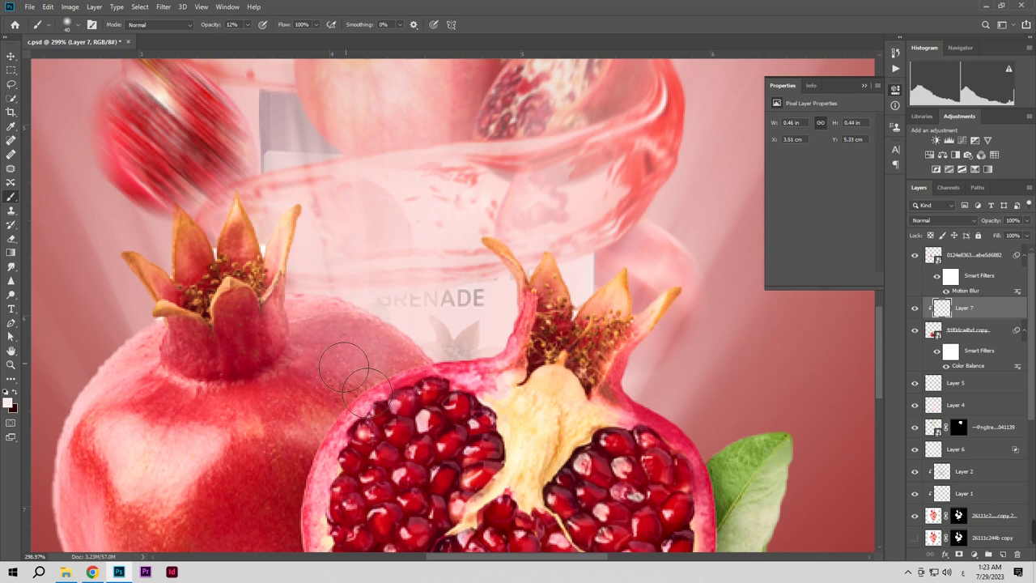
{"action": "key", "text": "ctrl+space"}
{"action": "mouse_move", "coordinate": [347, 318]}
{"action": "left_mouse_down"}
{"action": "mouse_move", "coordinate": [286, 334]}
{"action": "mouse_move", "coordinate": [358, 338]}
{"action": "left_mouse_up"}
{"action": "mouse_move", "coordinate": [478, 352]}
{"action": "left_mouse_down"}
{"action": "mouse_move", "coordinate": [527, 300]}
{"action": "mouse_move", "coordinate": [509, 250]}
{"action": "mouse_move", "coordinate": [530, 323]}
{"action": "left_mouse_up"}
Step: Brush fainter light around the whole pomegranate's shoulders, using 4% brush opacity and 7% opacity beside the cut half
{"action": "key", "text": "z"}
{"action": "mouse_move", "coordinate": [375, 370]}
{"action": "left_mouse_down"}
{"action": "mouse_move", "coordinate": [502, 224]}
{"action": "mouse_move", "coordinate": [438, 255]}
{"action": "left_mouse_up"}
{"action": "key", "text": "b"}
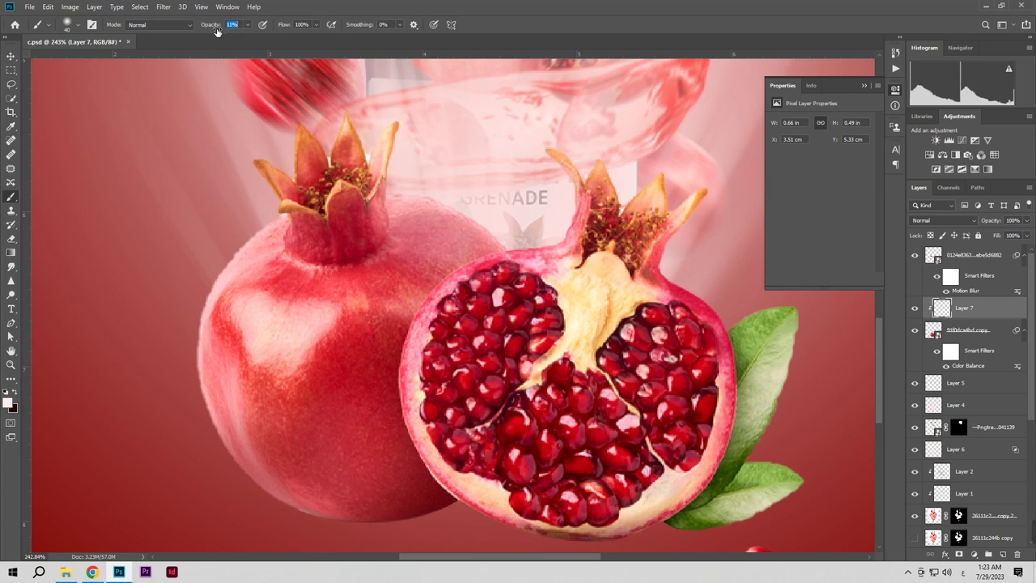
{"action": "mouse_move", "coordinate": [238, 234]}
{"action": "left_mouse_down"}
{"action": "mouse_move", "coordinate": [269, 228]}
{"action": "mouse_move", "coordinate": [255, 236]}
{"action": "mouse_move", "coordinate": [295, 259]}
{"action": "left_mouse_up"}
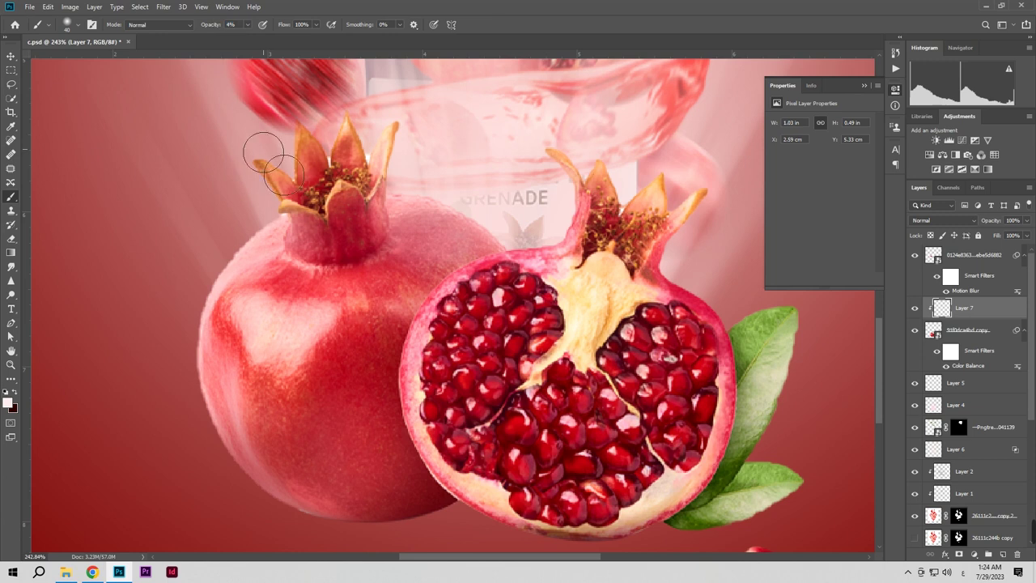
{"action": "left_click_drag", "start_coordinate": [410, 285], "coordinate": [396, 344]}
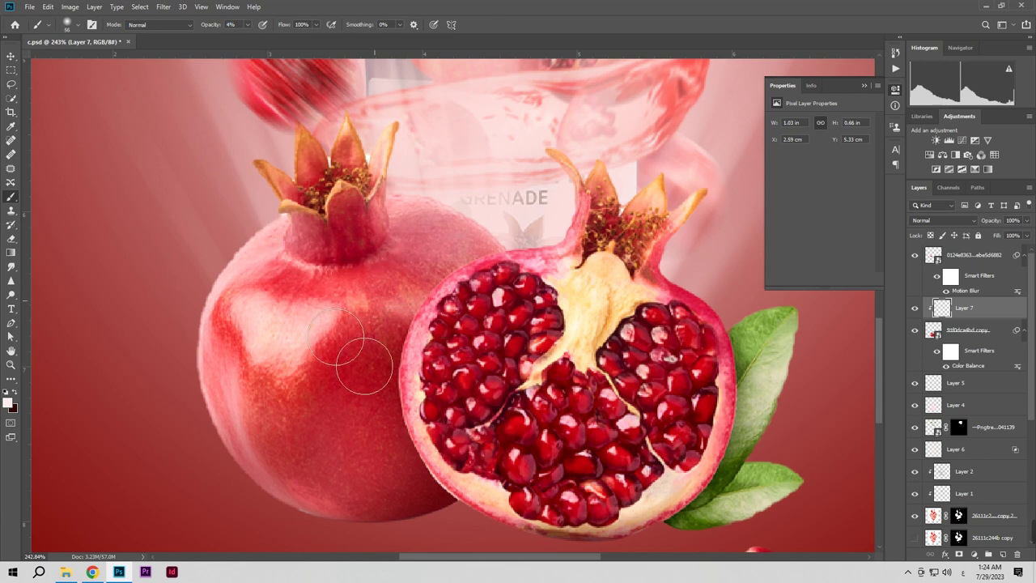
{"action": "left_click_drag", "start_coordinate": [212, 28], "coordinate": [214, 29]}
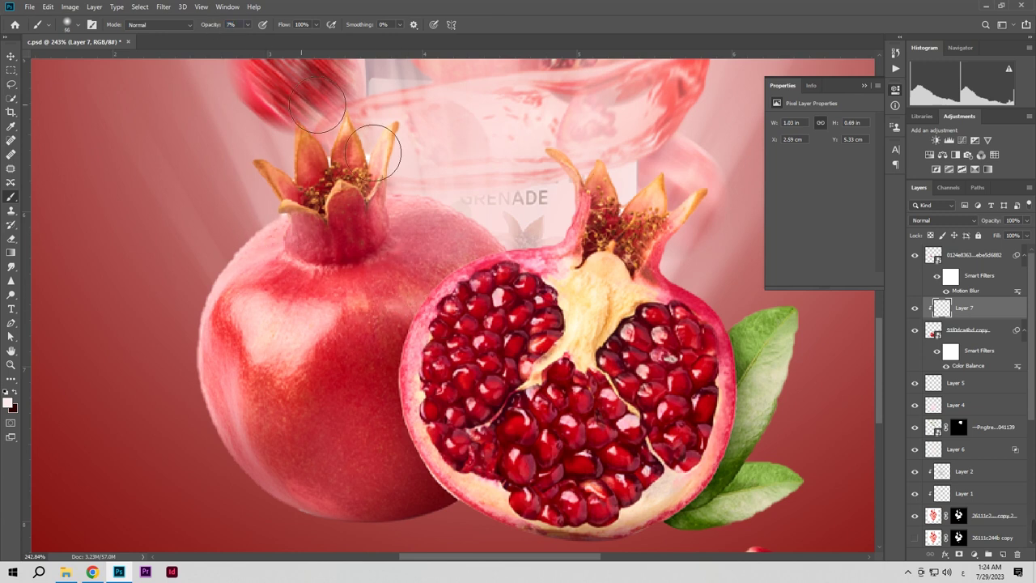
{"action": "mouse_move", "coordinate": [411, 291]}
{"action": "left_mouse_down"}
{"action": "mouse_move", "coordinate": [427, 269]}
{"action": "mouse_move", "coordinate": [402, 288]}
{"action": "mouse_move", "coordinate": [483, 256]}
{"action": "left_mouse_up"}
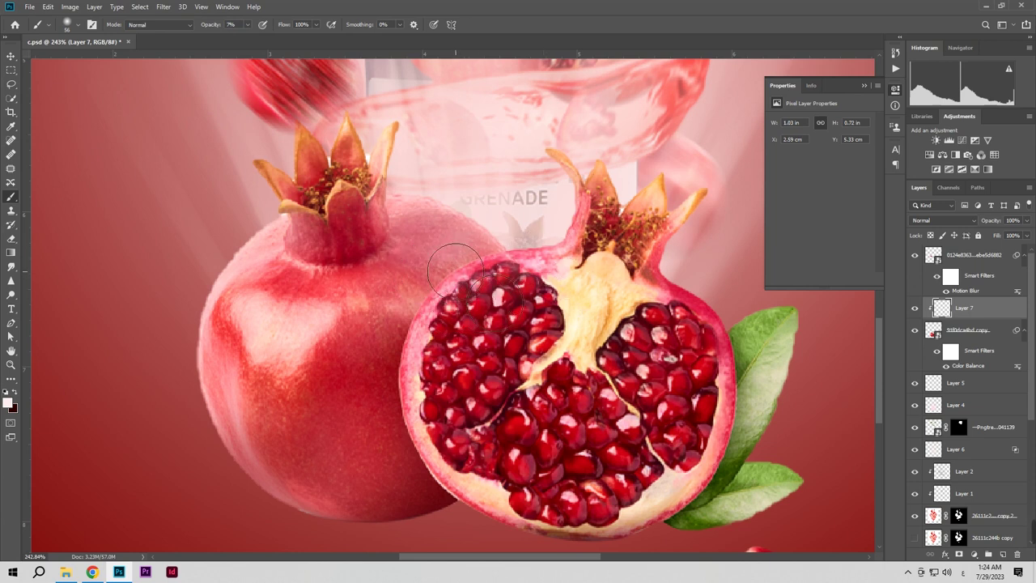
Step: Extend the faint light on Layer 7 across the cut pomegranate's right shoulder at 7% brush opacity
{"action": "key", "text": "ctrl+space"}
{"action": "mouse_move", "coordinate": [454, 289]}
{"action": "left_mouse_down"}
{"action": "mouse_move", "coordinate": [380, 289]}
{"action": "mouse_move", "coordinate": [415, 289]}
{"action": "left_mouse_up"}
{"action": "mouse_move", "coordinate": [615, 285]}
{"action": "left_mouse_down"}
{"action": "mouse_move", "coordinate": [606, 270]}
{"action": "mouse_move", "coordinate": [680, 301]}
{"action": "mouse_move", "coordinate": [639, 304]}
{"action": "mouse_move", "coordinate": [606, 275]}
{"action": "mouse_move", "coordinate": [670, 294]}
{"action": "left_mouse_up"}
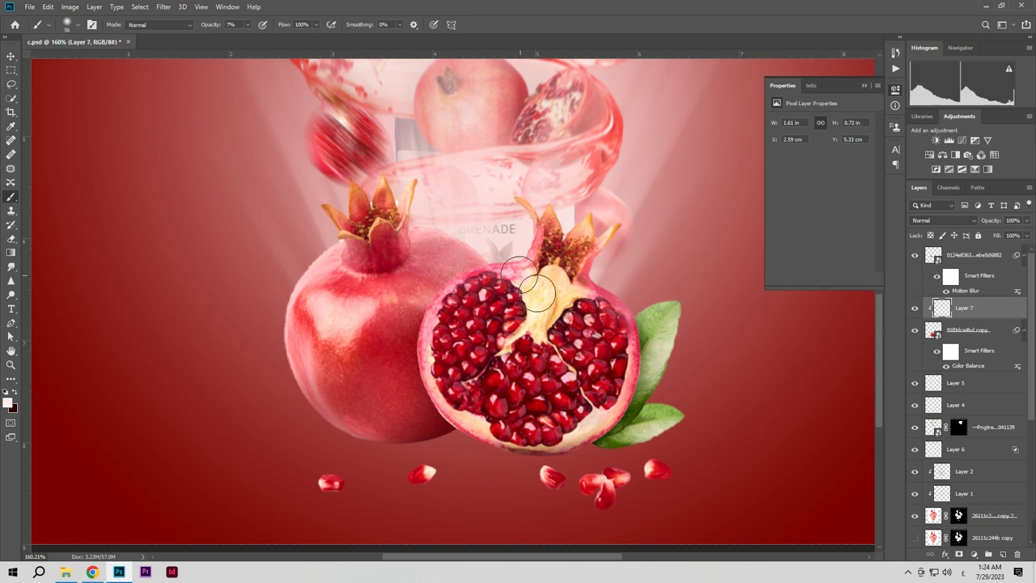
Step: Add an empty layer above Layer 7 and clip it to the front pomegranates' layer
{"action": "scroll", "coordinate": [486, 255], "scroll_direction": "up", "scroll_amount": 4}
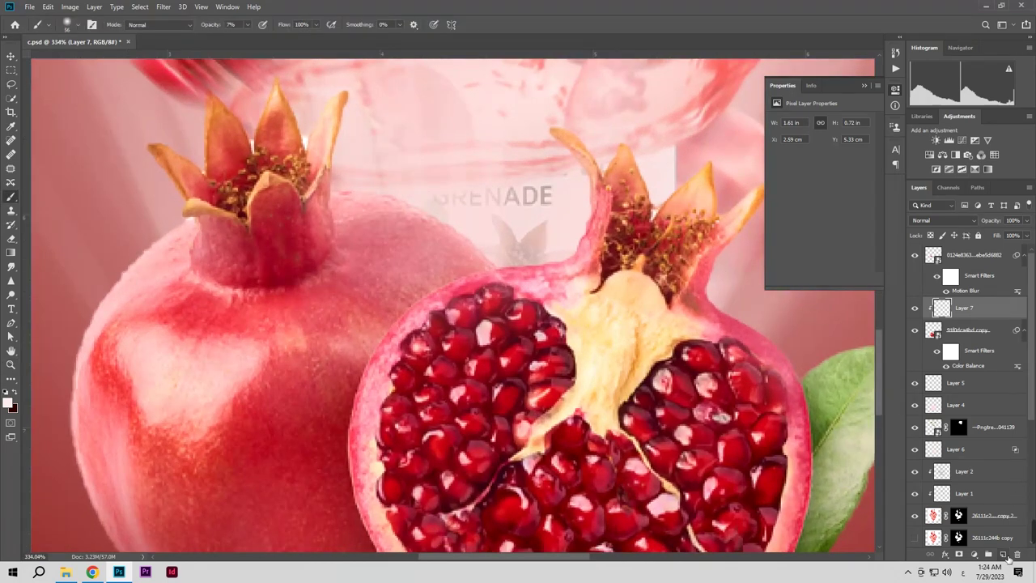
{"action": "left_click", "coordinate": [1003, 555]}
{"action": "right_click", "coordinate": [984, 309]}
{"action": "left_click", "coordinate": [975, 311]}
Step: Paint a thin pale highlight along the whole pomegranate's upper right rim and crown with a 15 px brush at 47% opacity
{"action": "left_click_drag", "start_coordinate": [513, 238], "coordinate": [473, 241]}
{"action": "mouse_move", "coordinate": [457, 192]}
{"action": "left_mouse_down"}
{"action": "mouse_move", "coordinate": [451, 173]}
{"action": "mouse_move", "coordinate": [443, 181]}
{"action": "left_mouse_up"}
{"action": "left_click", "coordinate": [495, 254]}
{"action": "left_click", "coordinate": [471, 234]}
{"action": "mouse_move", "coordinate": [445, 223]}
{"action": "left_mouse_down"}
{"action": "mouse_move", "coordinate": [343, 193]}
{"action": "mouse_move", "coordinate": [370, 97]}
{"action": "left_mouse_up"}
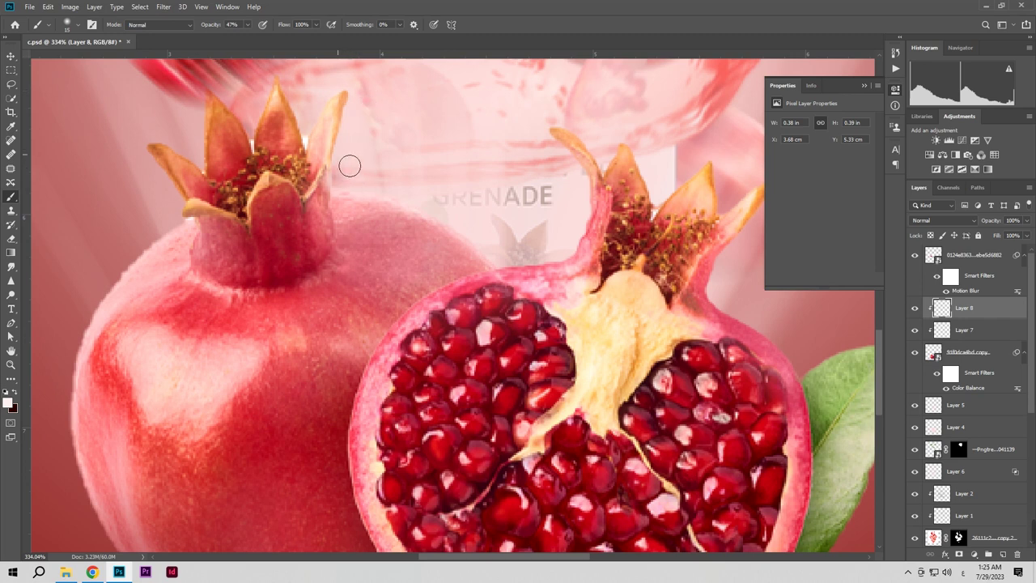
Step: Undo the latest rim highlight strokes and repaint the highlight on the right leaf of the whole pomegranate's crown
{"action": "key", "text": "z"}
{"action": "mouse_move", "coordinate": [349, 155]}
{"action": "left_mouse_down"}
{"action": "mouse_move", "coordinate": [293, 212]}
{"action": "mouse_move", "coordinate": [342, 215]}
{"action": "left_mouse_up"}
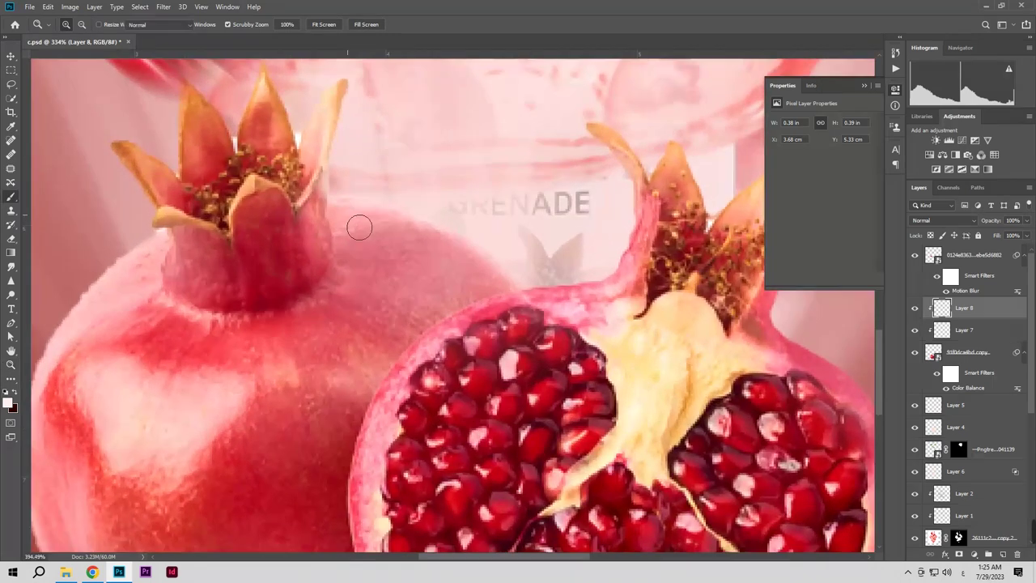
{"action": "mouse_move", "coordinate": [428, 216]}
{"action": "left_mouse_down"}
{"action": "mouse_move", "coordinate": [340, 258]}
{"action": "mouse_move", "coordinate": [393, 273]}
{"action": "left_mouse_up"}
{"action": "key", "text": "b"}
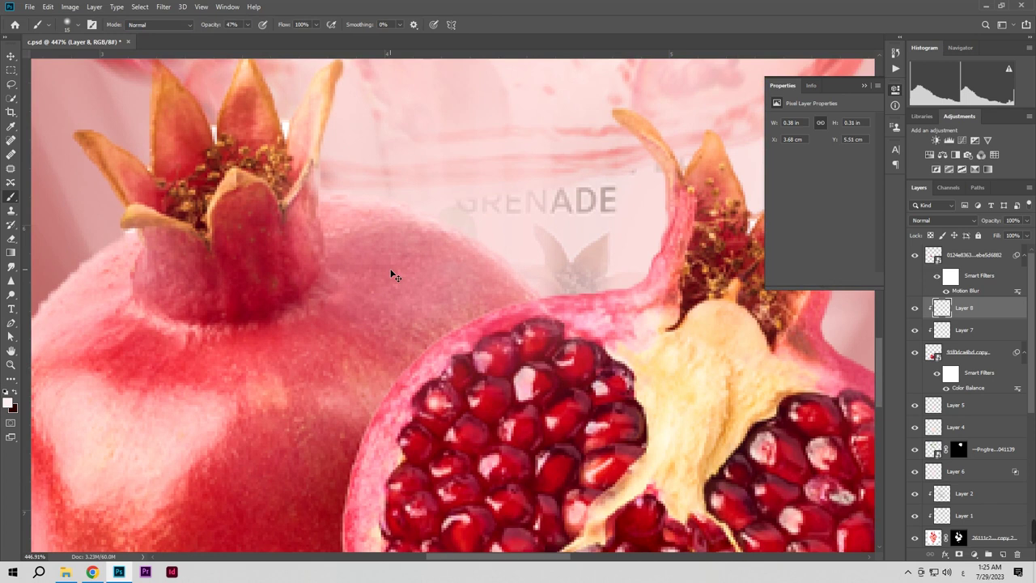
{"action": "key", "text": "ctrl+z"}
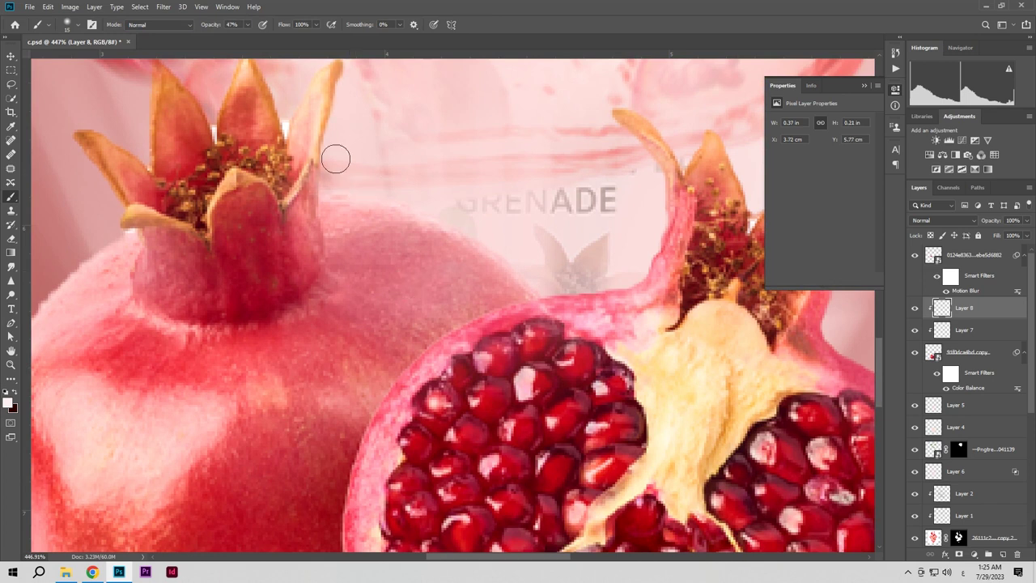
{"action": "left_click_drag", "start_coordinate": [342, 143], "coordinate": [336, 143]}
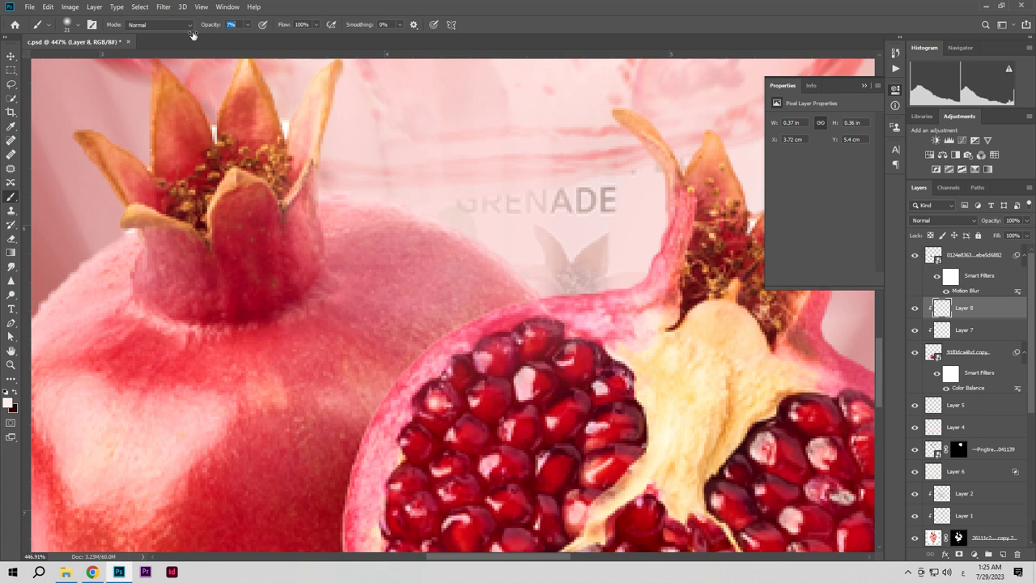
Step: Add soft light down the right side of the whole pomegranate's crown with a 21 px brush at 10% opacity
{"action": "left_click", "coordinate": [310, 176]}
{"action": "left_click", "coordinate": [320, 164]}
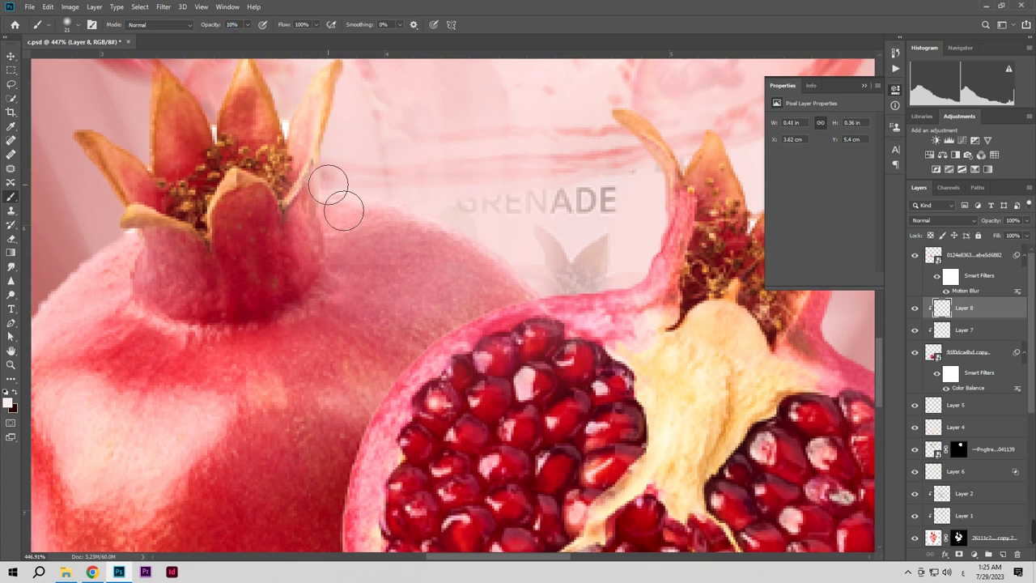
{"action": "left_click", "coordinate": [320, 212]}
{"action": "left_click", "coordinate": [311, 199]}
{"action": "left_click", "coordinate": [319, 247]}
Step: Paint an edge highlight up the left side of the cut pomegranate's neck with an 11 px brush at 52% opacity
{"action": "scroll", "coordinate": [399, 248], "scroll_direction": "down", "scroll_amount": 2}
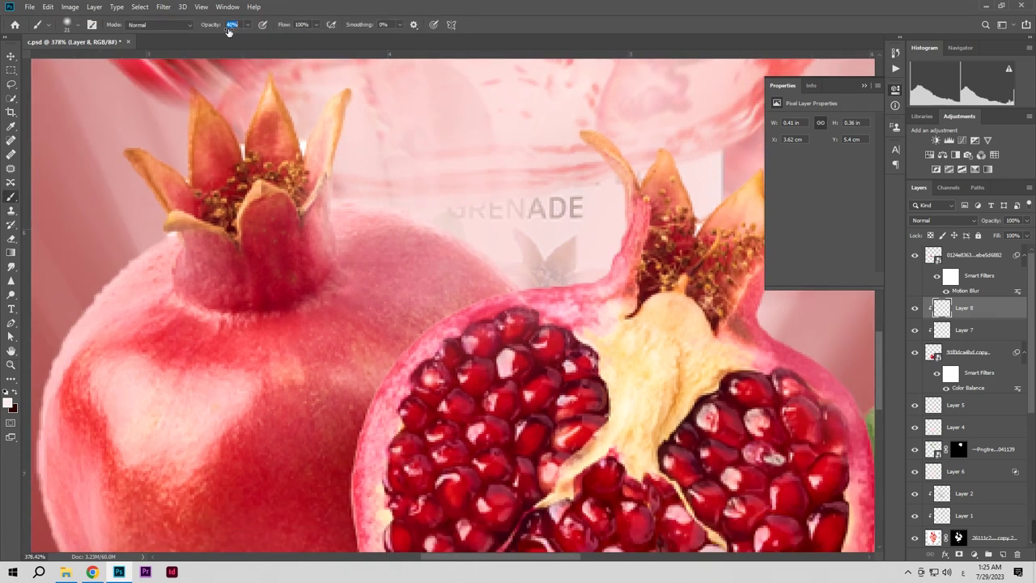
{"action": "right_click", "coordinate": [562, 209], "text": "alt"}
{"action": "mouse_move", "coordinate": [563, 291]}
{"action": "left_mouse_down"}
{"action": "mouse_move", "coordinate": [618, 276]}
{"action": "mouse_move", "coordinate": [631, 223]}
{"action": "left_mouse_up"}
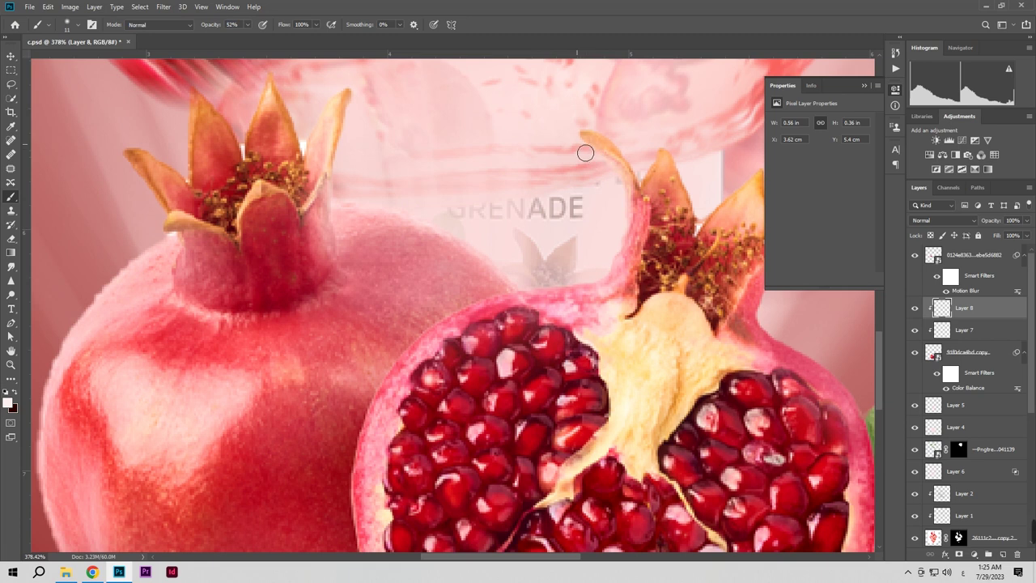
Step: Enlarge the brush to 23 px, set its opacity to 9%, and soften the light along the cut pomegranate's neck
{"action": "right_click", "coordinate": [588, 270], "text": "alt"}
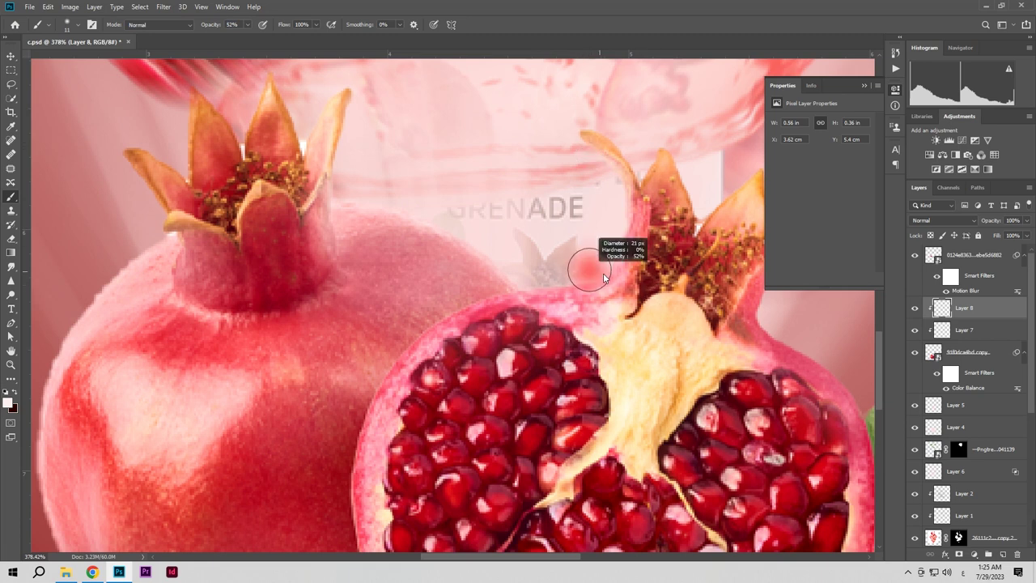
{"action": "mouse_move", "coordinate": [603, 277]}
{"action": "left_mouse_down"}
{"action": "mouse_move", "coordinate": [639, 290]}
{"action": "mouse_move", "coordinate": [615, 296]}
{"action": "left_mouse_up"}
{"action": "key", "text": "z"}
{"action": "mouse_move", "coordinate": [582, 220]}
{"action": "left_mouse_down"}
{"action": "mouse_move", "coordinate": [521, 236]}
{"action": "mouse_move", "coordinate": [581, 248]}
{"action": "left_mouse_up"}
{"action": "key", "text": "b"}
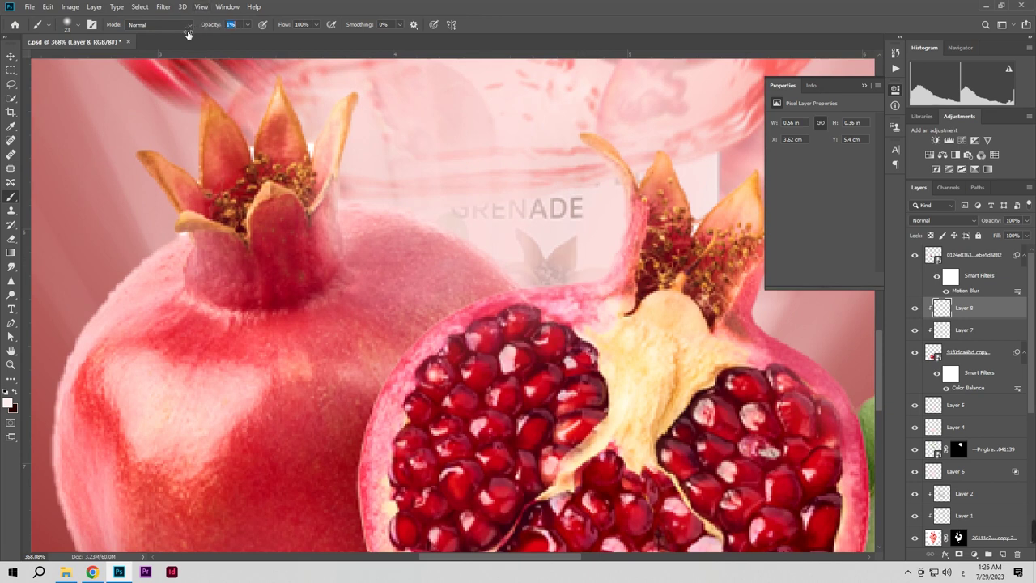
{"action": "type", "text": "9"}
{"action": "mouse_move", "coordinate": [611, 253]}
{"action": "left_mouse_down"}
{"action": "mouse_move", "coordinate": [612, 180]}
{"action": "mouse_move", "coordinate": [606, 273]}
{"action": "mouse_move", "coordinate": [567, 285]}
{"action": "mouse_move", "coordinate": [585, 297]}
{"action": "mouse_move", "coordinate": [561, 286]}
{"action": "mouse_move", "coordinate": [607, 301]}
{"action": "left_mouse_up"}
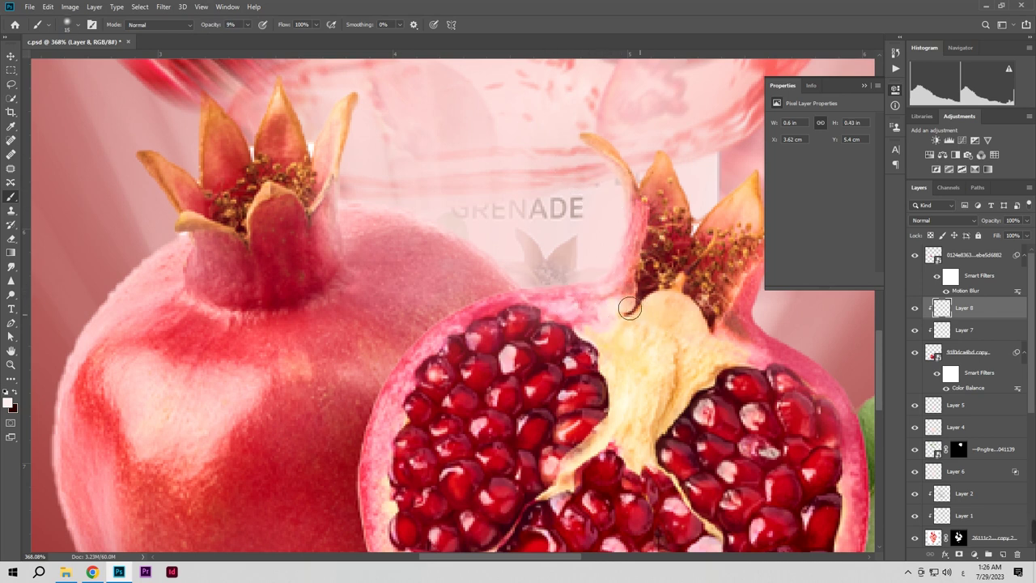
Step: Paint a highlight from the cut pomegranate's right crown leaf down to the green leaf with a 15 px brush at 60% opacity
{"action": "left_click_drag", "start_coordinate": [637, 336], "coordinate": [608, 338]}
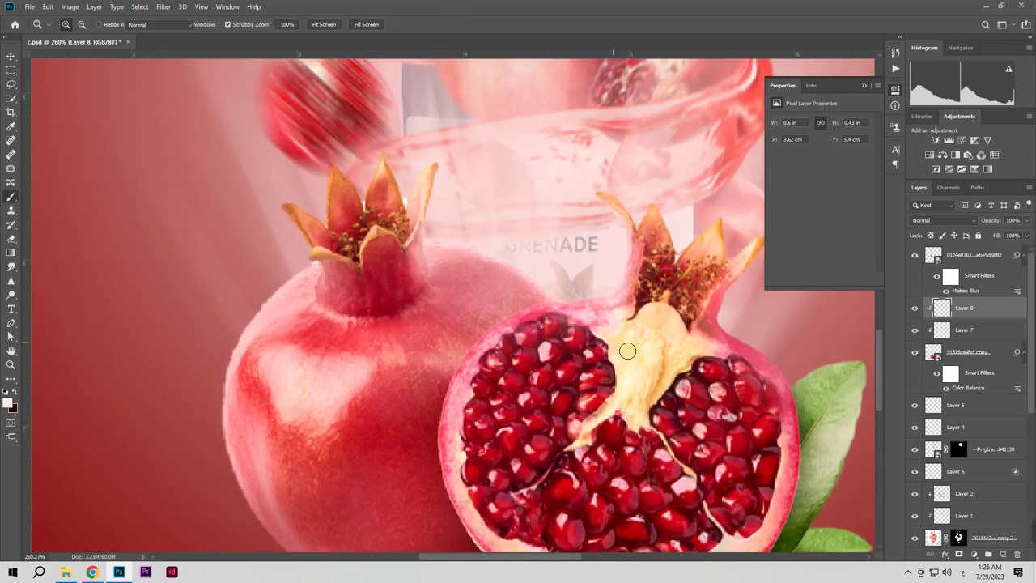
{"action": "left_click_drag", "start_coordinate": [704, 348], "coordinate": [479, 332]}
{"action": "scroll", "coordinate": [485, 323], "scroll_direction": "up", "scroll_amount": 3}
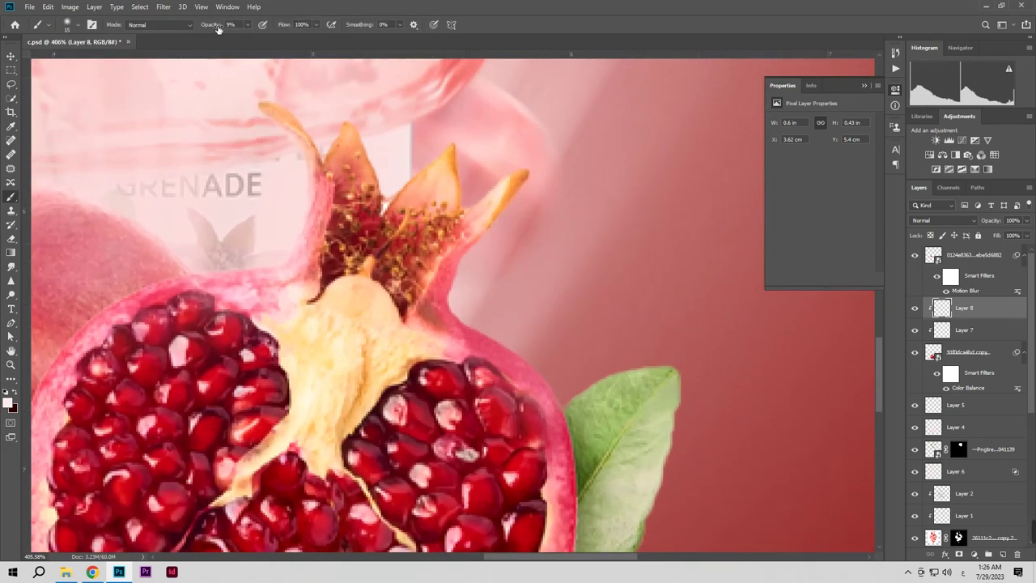
{"action": "mouse_move", "coordinate": [526, 198]}
{"action": "left_mouse_down"}
{"action": "mouse_move", "coordinate": [547, 203]}
{"action": "mouse_move", "coordinate": [485, 281]}
{"action": "mouse_move", "coordinate": [475, 321]}
{"action": "mouse_move", "coordinate": [527, 346]}
{"action": "mouse_move", "coordinate": [579, 408]}
{"action": "mouse_move", "coordinate": [615, 380]}
{"action": "left_mouse_up"}
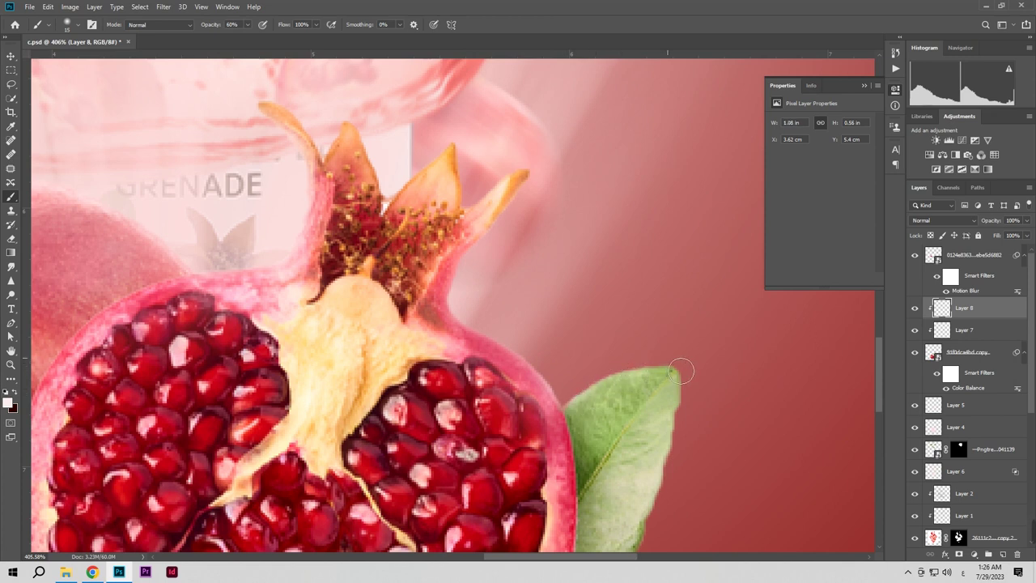
Step: Brush soft light over the cut pomegranate's right shoulder with a 45 px brush at 18% opacity
{"action": "key", "text": "ctrl+space"}
{"action": "mouse_move", "coordinate": [614, 357]}
{"action": "left_mouse_down"}
{"action": "mouse_move", "coordinate": [540, 370]}
{"action": "mouse_move", "coordinate": [588, 364]}
{"action": "left_mouse_up"}
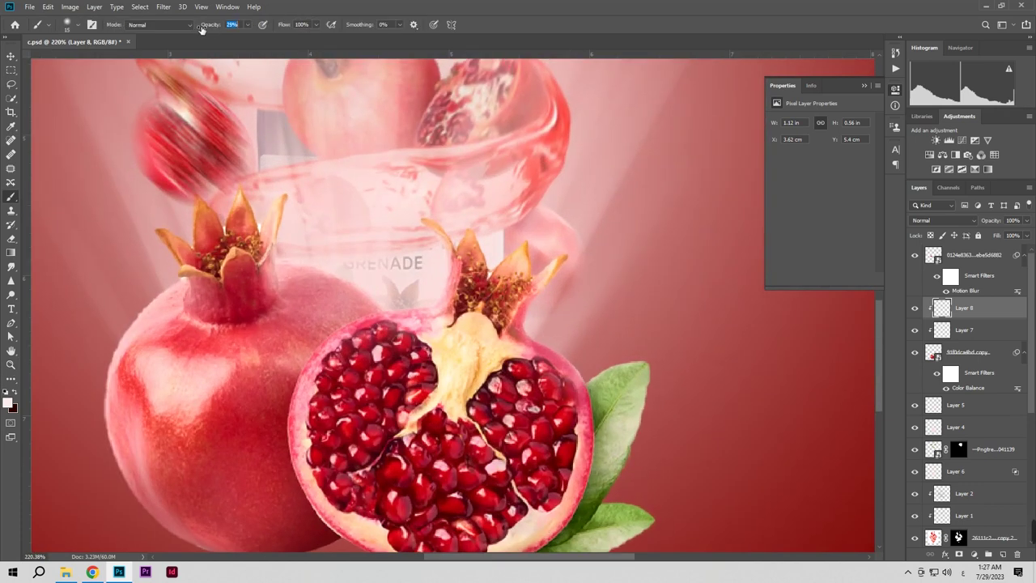
{"action": "mouse_move", "coordinate": [618, 344]}
{"action": "left_mouse_down"}
{"action": "mouse_move", "coordinate": [635, 344]}
{"action": "mouse_move", "coordinate": [629, 370]}
{"action": "mouse_move", "coordinate": [598, 372]}
{"action": "mouse_move", "coordinate": [550, 331]}
{"action": "left_mouse_up"}
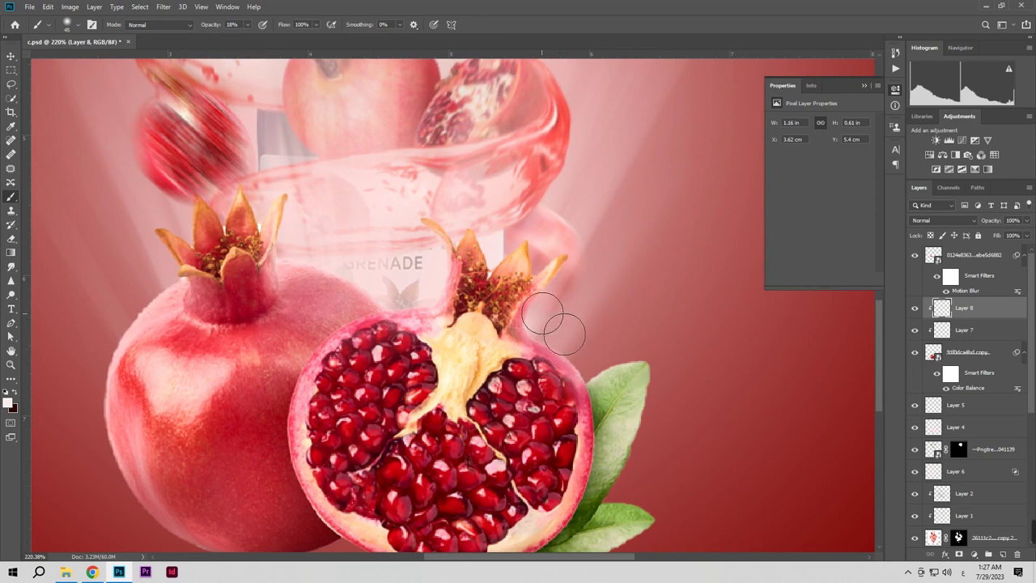
Step: Add a layer mask to Layer 8 and brush black at 18% opacity over the cut pomegranate's upper right area
{"action": "key", "text": "z"}
{"action": "mouse_move", "coordinate": [587, 330]}
{"action": "left_mouse_down"}
{"action": "mouse_move", "coordinate": [523, 337]}
{"action": "mouse_move", "coordinate": [581, 334]}
{"action": "left_mouse_up"}
{"action": "key", "text": "b"}
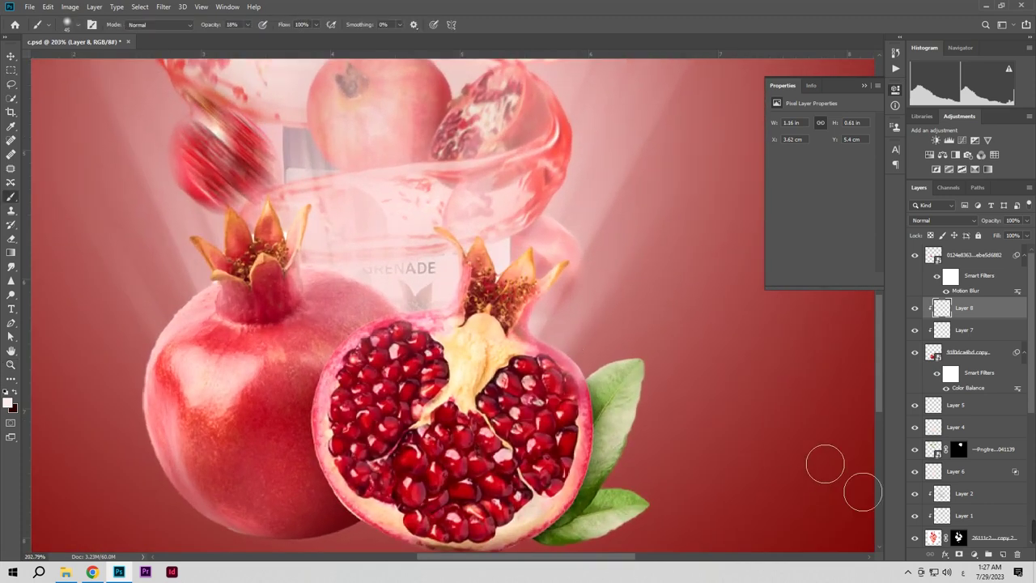
{"action": "left_click", "coordinate": [959, 554]}
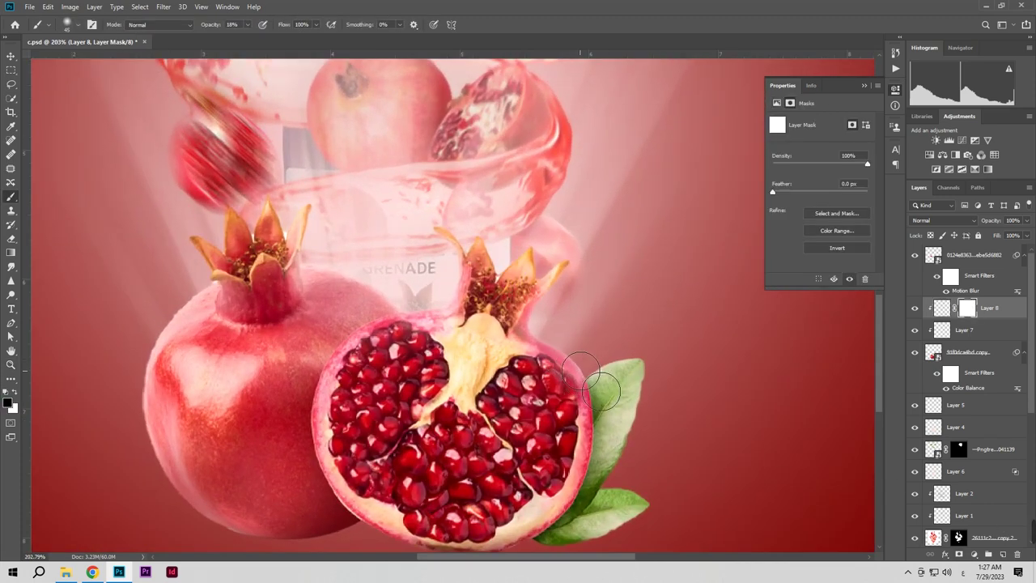
{"action": "mouse_move", "coordinate": [542, 353]}
{"action": "left_mouse_down"}
{"action": "mouse_move", "coordinate": [486, 354]}
{"action": "mouse_move", "coordinate": [531, 356]}
{"action": "mouse_move", "coordinate": [530, 392]}
{"action": "mouse_move", "coordinate": [509, 396]}
{"action": "mouse_move", "coordinate": [547, 402]}
{"action": "left_mouse_up"}
{"action": "key", "text": "z"}
{"action": "key", "text": "b"}
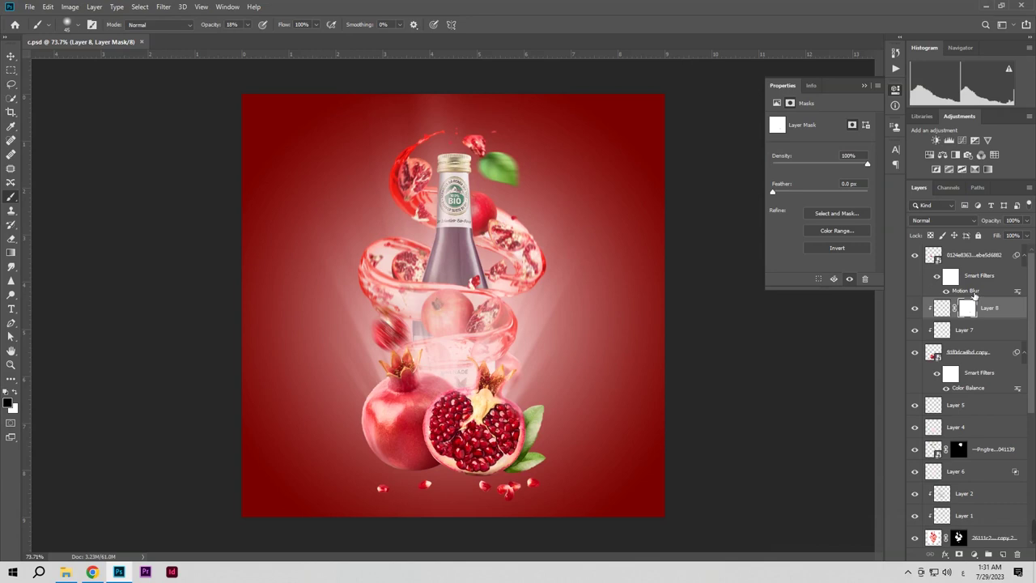
Step: Add an empty layer at the top of the layer stack and enlarge the brush to 243 px
{"action": "left_click", "coordinate": [978, 272]}
{"action": "left_click", "coordinate": [1003, 554]}
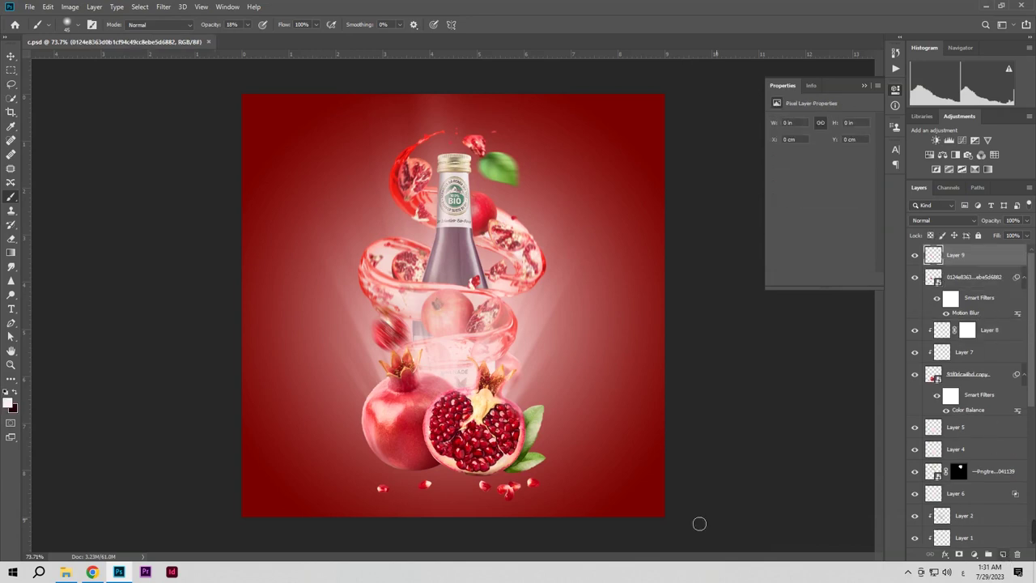
{"action": "mouse_move", "coordinate": [465, 389]}
{"action": "left_mouse_down"}
{"action": "mouse_move", "coordinate": [494, 390]}
{"action": "mouse_move", "coordinate": [475, 406]}
{"action": "left_mouse_up"}
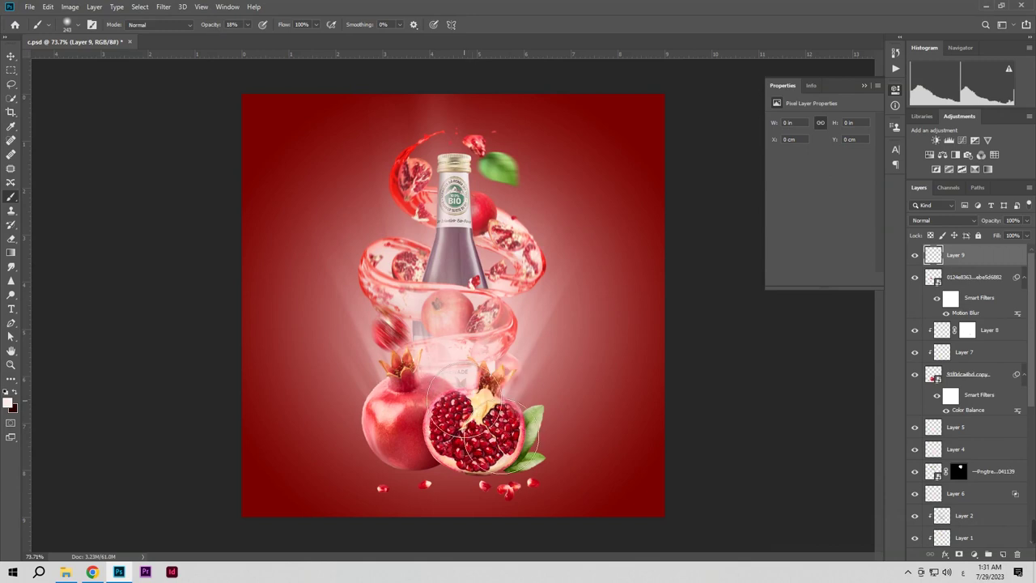
Step: Brush a broad pale glow at 18% opacity on Layer 9 across the bottle's base and the crowns of the front pomegranates
{"action": "left_click", "coordinate": [456, 384]}
{"action": "left_click", "coordinate": [441, 384]}
{"action": "left_click", "coordinate": [472, 388]}
{"action": "left_click", "coordinate": [513, 394]}
{"action": "mouse_move", "coordinate": [513, 393]}
{"action": "left_mouse_down"}
{"action": "mouse_move", "coordinate": [481, 409]}
{"action": "mouse_move", "coordinate": [401, 413]}
{"action": "mouse_move", "coordinate": [359, 369]}
{"action": "left_mouse_up"}
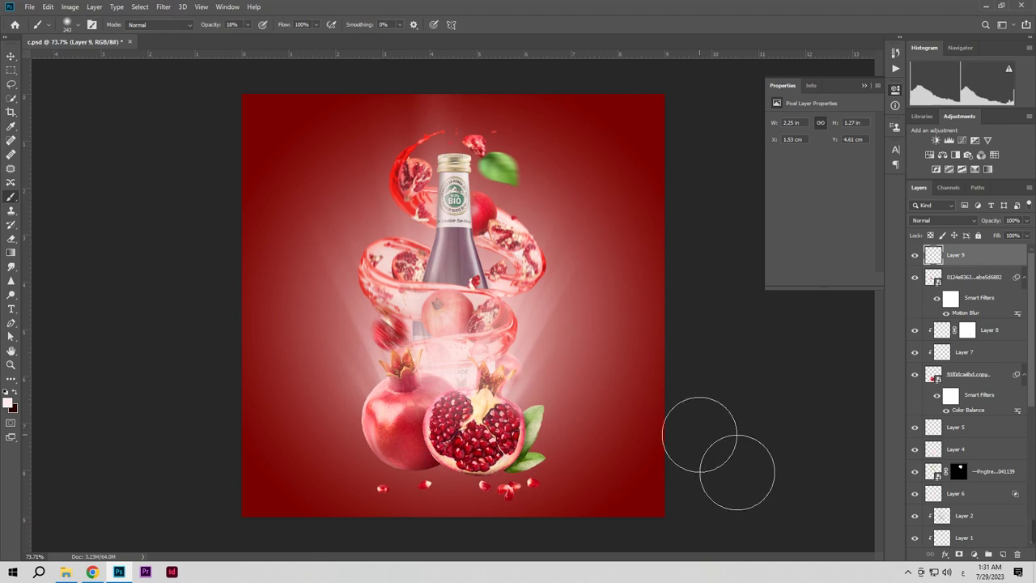
Step: Split Layer 9's black underlying-layer Blend If handle to 0 / 59, then lock the layer
{"action": "left_click", "coordinate": [945, 554]}
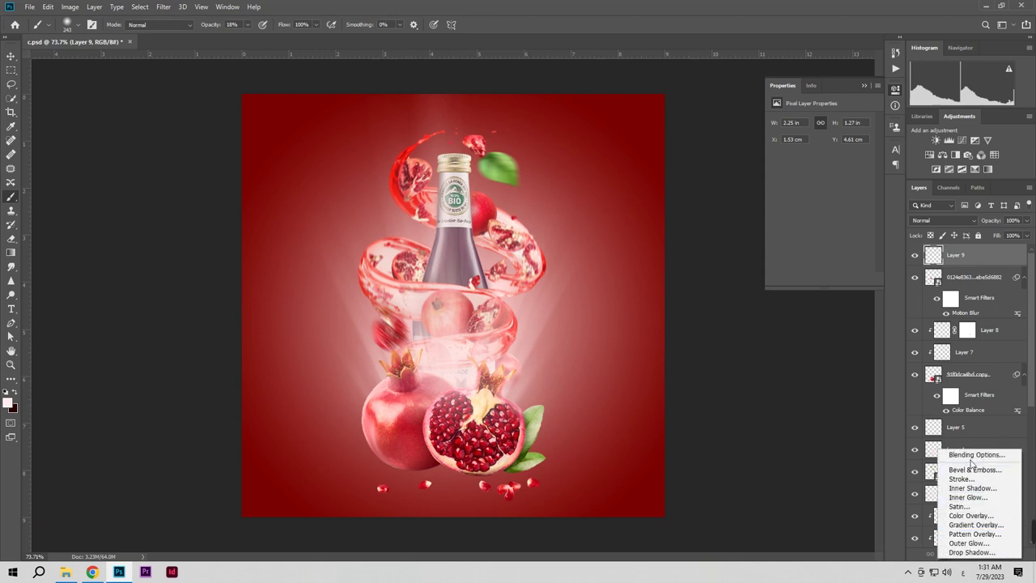
{"action": "left_click", "coordinate": [972, 458]}
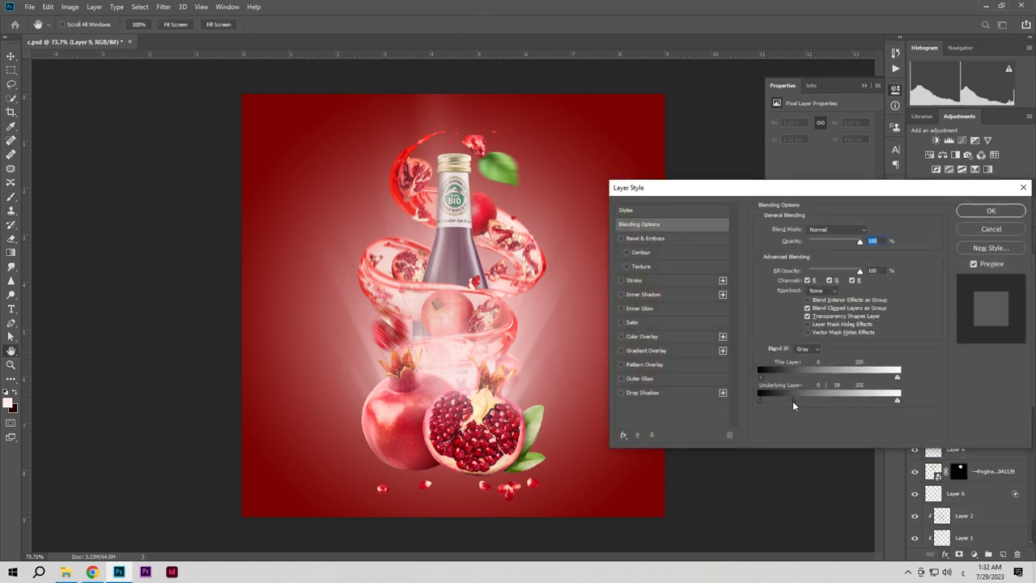
{"action": "left_click", "coordinate": [991, 210]}
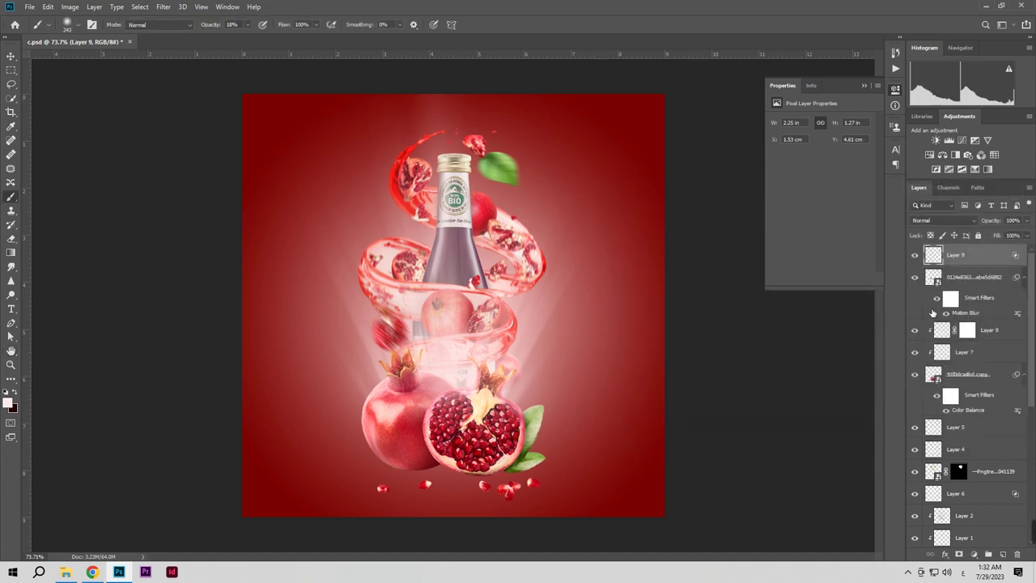
{"action": "left_click", "coordinate": [916, 256]}
{"action": "left_click", "coordinate": [978, 235]}
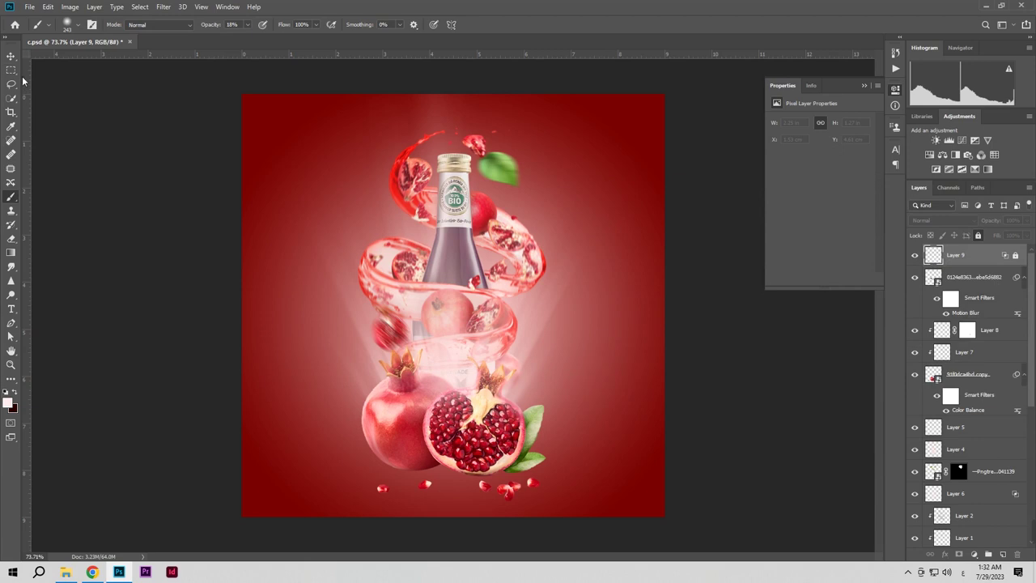
Step: Select Layer 5 and compare the front pomegranates' layer hidden and shown
{"action": "left_click", "coordinate": [10, 55]}
{"action": "left_click", "coordinate": [959, 427]}
{"action": "left_click", "coordinate": [915, 374]}
{"action": "left_click", "coordinate": [915, 375]}
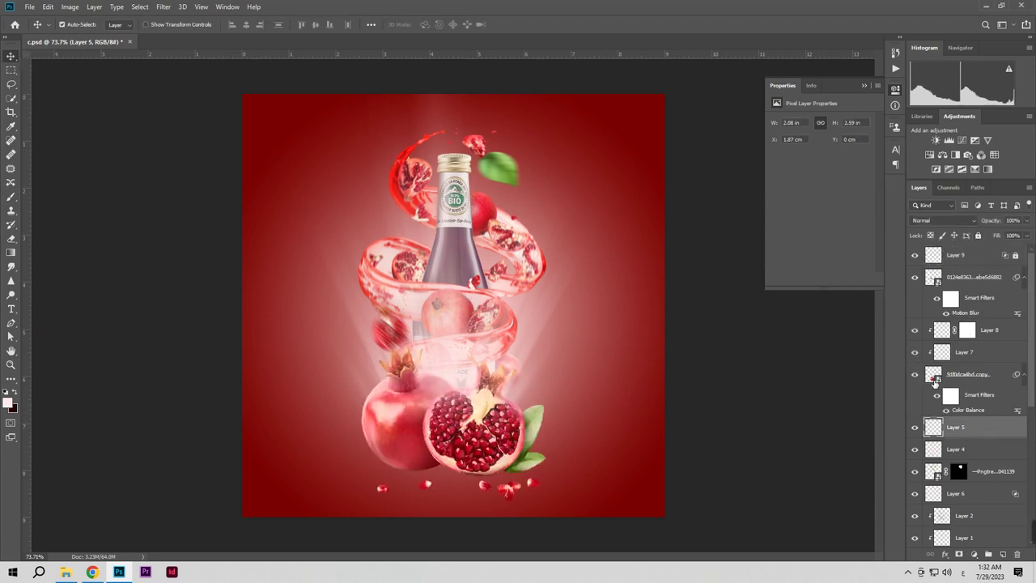
Step: Add an empty layer above Layer 2 in the splash's clipping group and clip it to the layers below
{"action": "scroll", "coordinate": [933, 380], "scroll_direction": "down", "scroll_amount": 5}
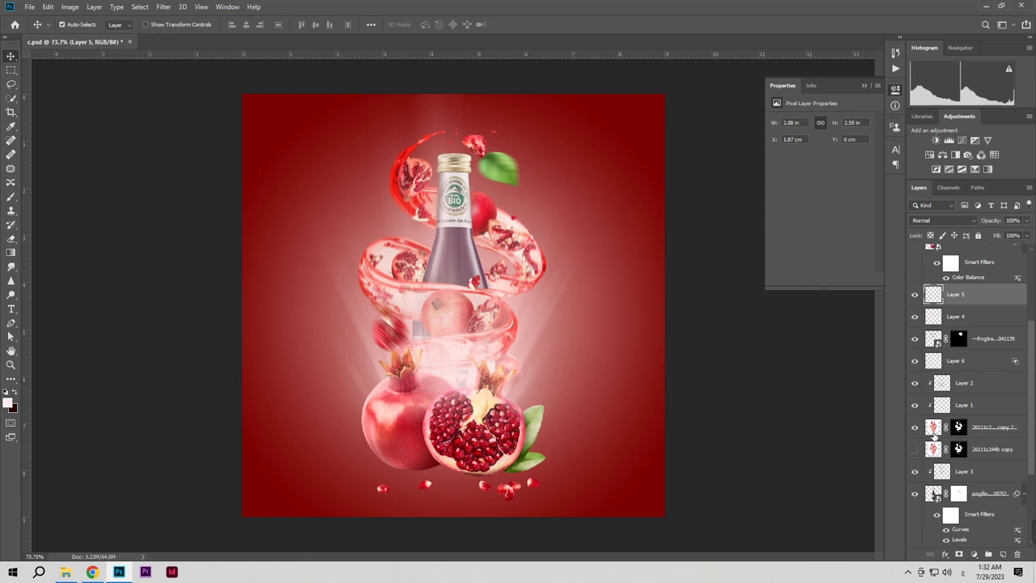
{"action": "left_click", "coordinate": [933, 431]}
{"action": "left_click", "coordinate": [982, 387]}
{"action": "left_click", "coordinate": [1003, 554]}
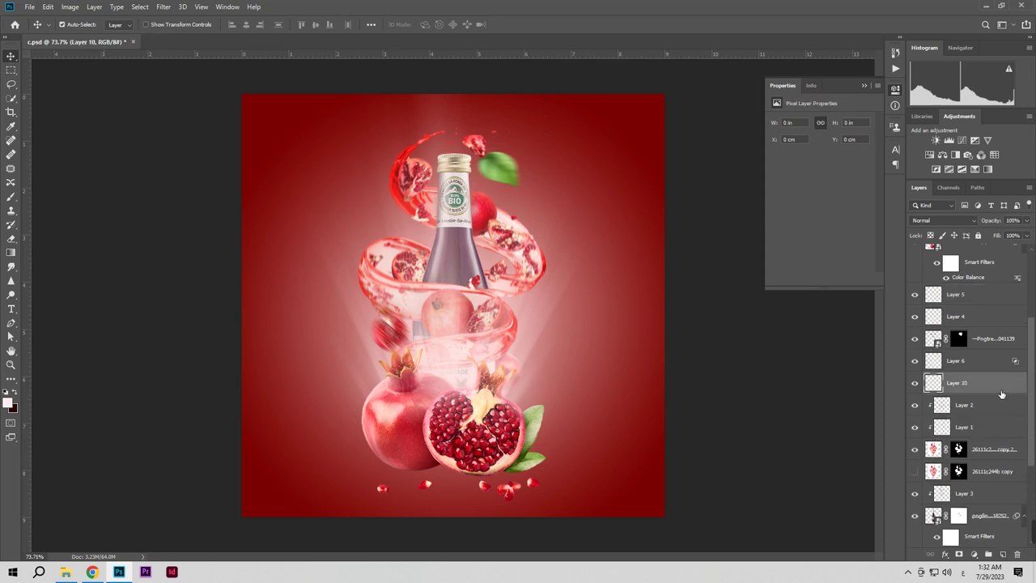
{"action": "right_click", "coordinate": [995, 385]}
{"action": "left_click", "coordinate": [917, 314]}
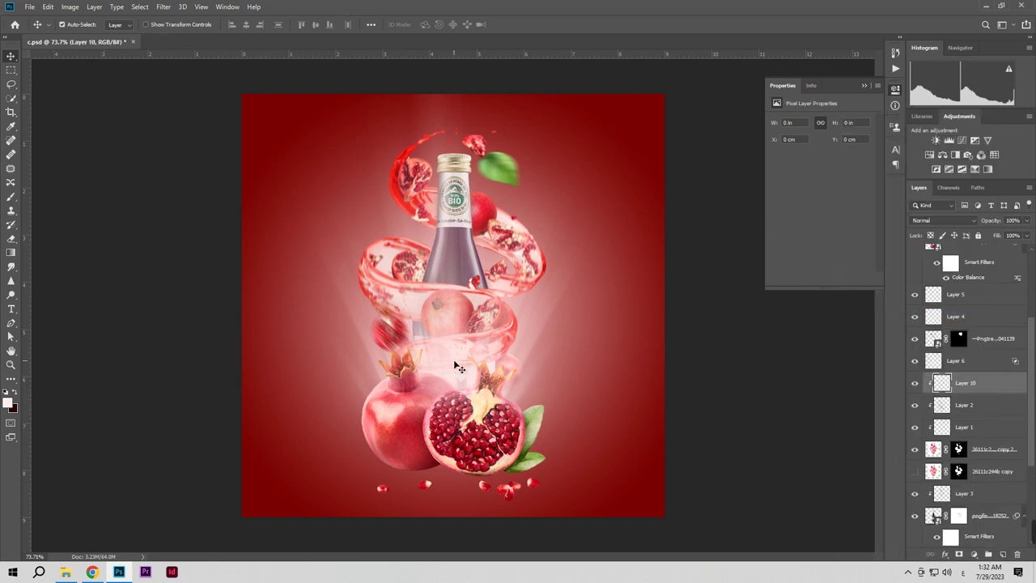
Step: Brush narrow pale rim highlights on Layer 10 at 45% opacity along the lower splash loop's outer right edge
{"action": "scroll", "coordinate": [458, 371], "scroll_direction": "up", "scroll_amount": 6}
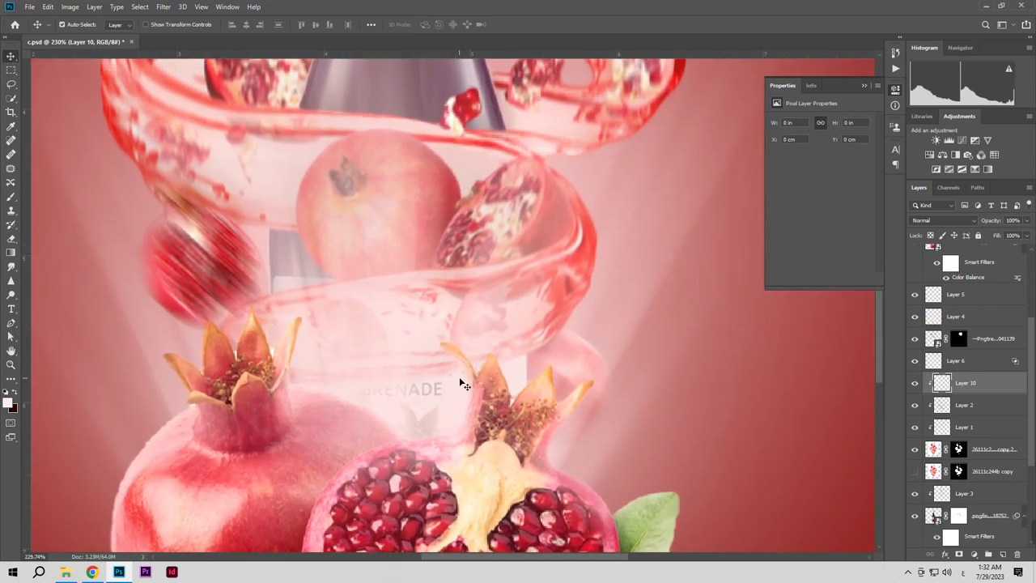
{"action": "left_click", "coordinate": [10, 198]}
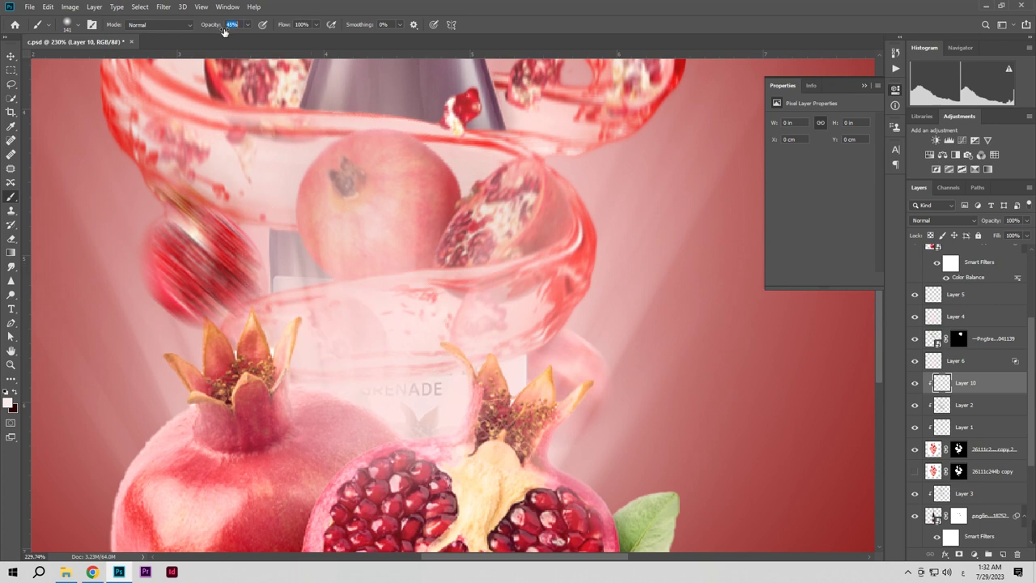
{"action": "left_click_drag", "start_coordinate": [458, 319], "coordinate": [401, 310]}
{"action": "mouse_move", "coordinate": [402, 308]}
{"action": "left_mouse_down"}
{"action": "mouse_move", "coordinate": [434, 289]}
{"action": "mouse_move", "coordinate": [413, 312]}
{"action": "left_mouse_up"}
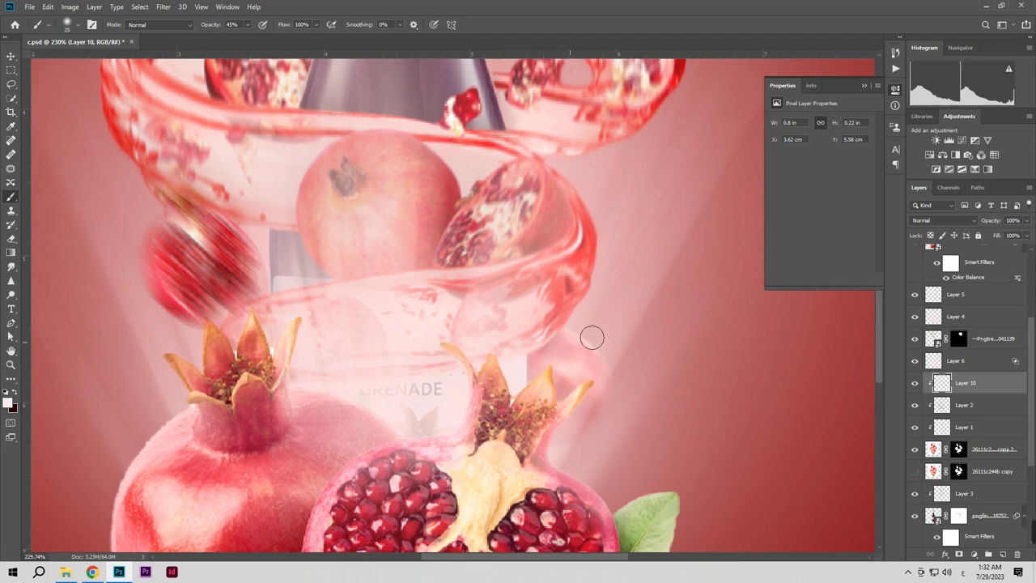
{"action": "mouse_move", "coordinate": [605, 326]}
{"action": "left_mouse_down"}
{"action": "mouse_move", "coordinate": [612, 312]}
{"action": "mouse_move", "coordinate": [597, 324]}
{"action": "mouse_move", "coordinate": [615, 301]}
{"action": "mouse_move", "coordinate": [611, 312]}
{"action": "left_mouse_up"}
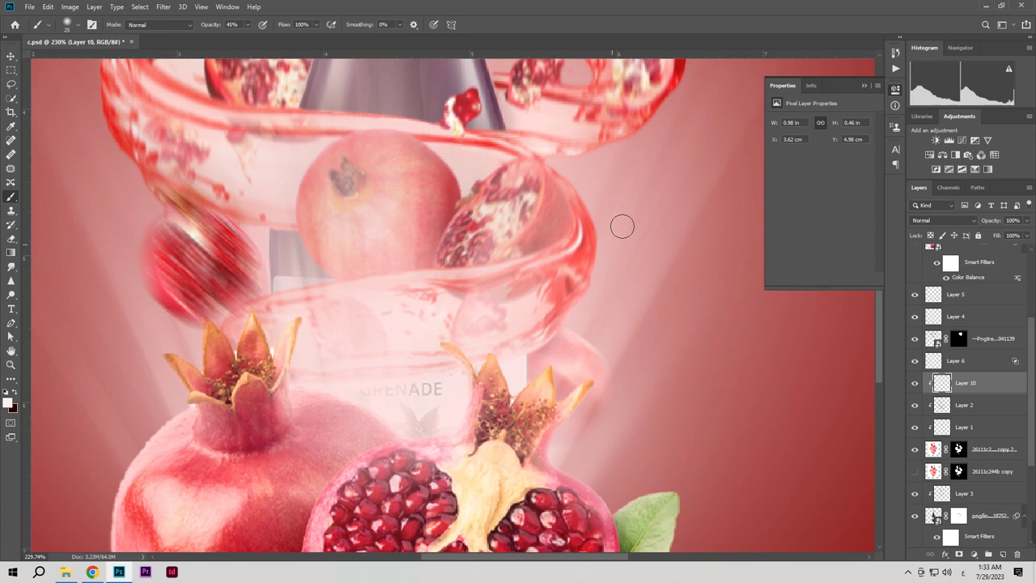
{"action": "mouse_move", "coordinate": [618, 234]}
{"action": "left_mouse_down"}
{"action": "mouse_move", "coordinate": [568, 162]}
{"action": "mouse_move", "coordinate": [569, 171]}
{"action": "mouse_move", "coordinate": [557, 165]}
{"action": "mouse_move", "coordinate": [604, 221]}
{"action": "mouse_move", "coordinate": [616, 278]}
{"action": "left_mouse_up"}
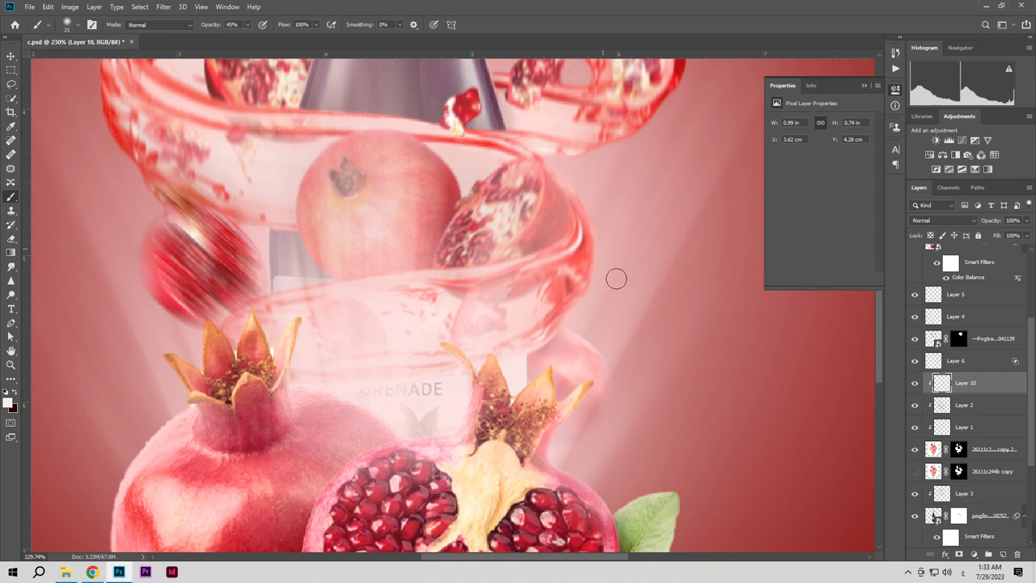
Step: Brush a broad soft glow at 12% opacity on Layer 10 across the lowest splash loop behind the pomegranate crowns
{"action": "key", "text": "z"}
{"action": "mouse_move", "coordinate": [580, 327]}
{"action": "left_mouse_down"}
{"action": "mouse_move", "coordinate": [525, 337]}
{"action": "mouse_move", "coordinate": [566, 350]}
{"action": "mouse_move", "coordinate": [577, 321]}
{"action": "mouse_move", "coordinate": [598, 321]}
{"action": "left_mouse_up"}
{"action": "key", "text": "b"}
{"action": "left_click", "coordinate": [210, 28]}
{"action": "left_click_drag", "start_coordinate": [204, 33], "coordinate": [206, 33]}
{"action": "mouse_move", "coordinate": [565, 260]}
{"action": "left_mouse_down"}
{"action": "mouse_move", "coordinate": [564, 306]}
{"action": "mouse_move", "coordinate": [585, 270]}
{"action": "mouse_move", "coordinate": [571, 252]}
{"action": "mouse_move", "coordinate": [578, 191]}
{"action": "mouse_move", "coordinate": [548, 342]}
{"action": "mouse_move", "coordinate": [453, 331]}
{"action": "mouse_move", "coordinate": [411, 345]}
{"action": "mouse_move", "coordinate": [333, 343]}
{"action": "mouse_move", "coordinate": [292, 332]}
{"action": "left_mouse_up"}
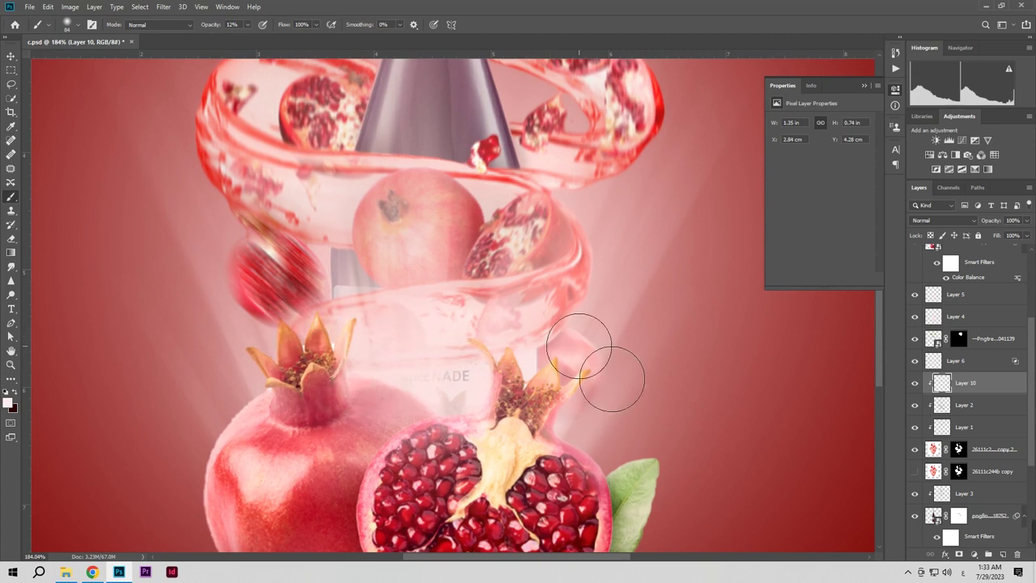
{"action": "left_click_drag", "start_coordinate": [557, 328], "coordinate": [522, 331]}
Step: Paint pale rim highlights on Layer 10 at 44% opacity along the outer right edge of the middle splash loop
{"action": "left_click_drag", "start_coordinate": [575, 203], "coordinate": [492, 305]}
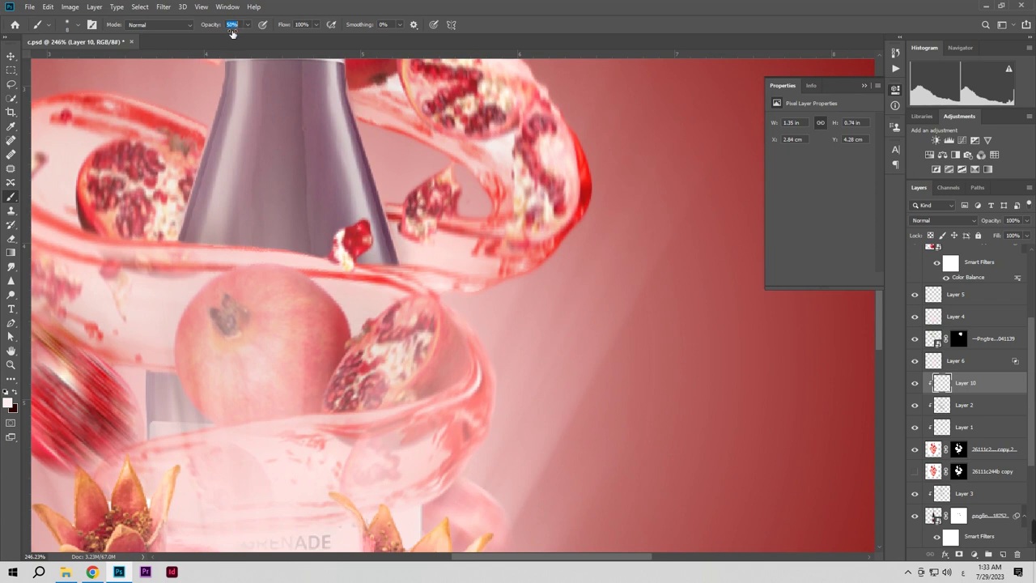
{"action": "left_click_drag", "start_coordinate": [447, 256], "coordinate": [458, 257]}
{"action": "left_click_drag", "start_coordinate": [531, 291], "coordinate": [504, 302]}
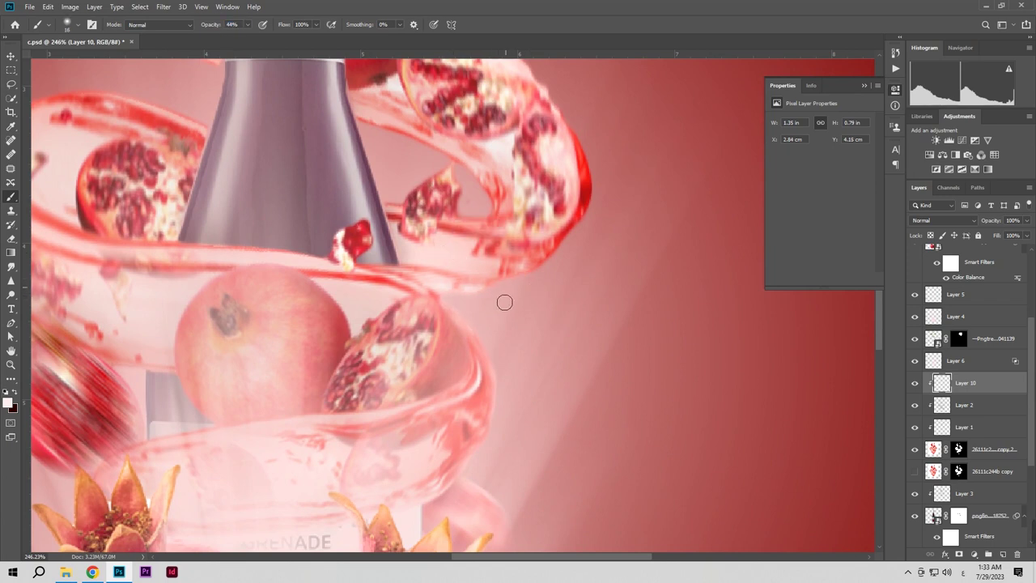
{"action": "left_click_drag", "start_coordinate": [589, 231], "coordinate": [600, 232]}
{"action": "left_click_drag", "start_coordinate": [588, 269], "coordinate": [606, 244]}
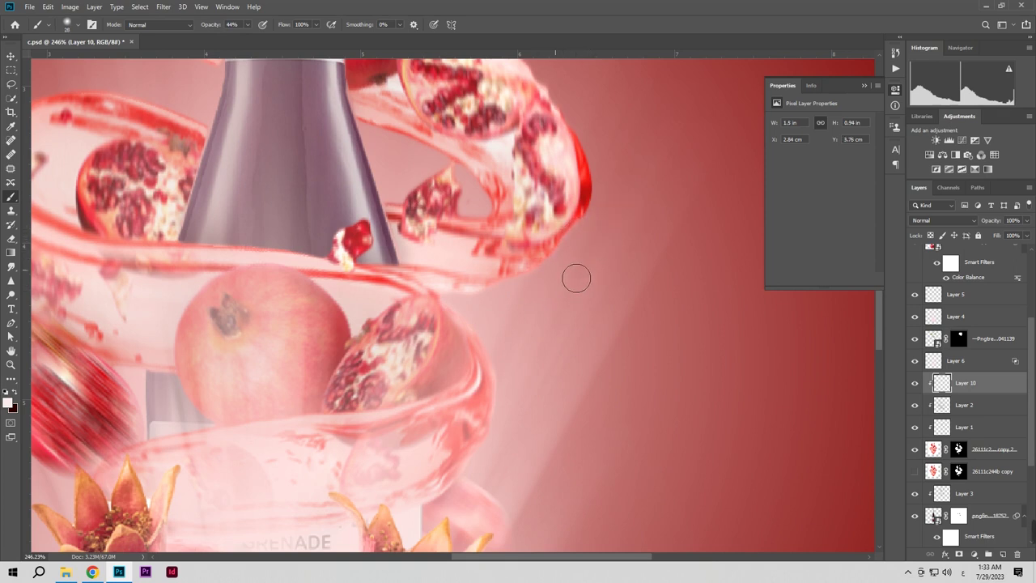
{"action": "left_click_drag", "start_coordinate": [608, 246], "coordinate": [622, 216]}
{"action": "left_click_drag", "start_coordinate": [606, 219], "coordinate": [577, 306]}
{"action": "mouse_move", "coordinate": [566, 213]}
{"action": "left_mouse_down"}
{"action": "mouse_move", "coordinate": [583, 238]}
{"action": "mouse_move", "coordinate": [585, 315]}
{"action": "left_mouse_up"}
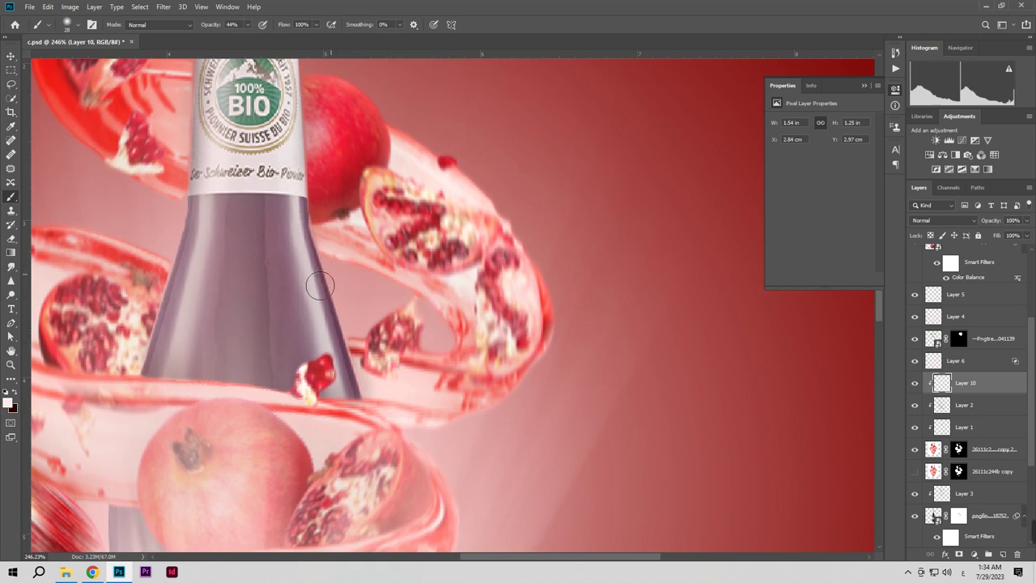
Step: Paint pale highlights on Layer 10 with the 28 px brush along the splash's upper-left curl and its tapering tip
{"action": "left_click_drag", "start_coordinate": [271, 274], "coordinate": [423, 293]}
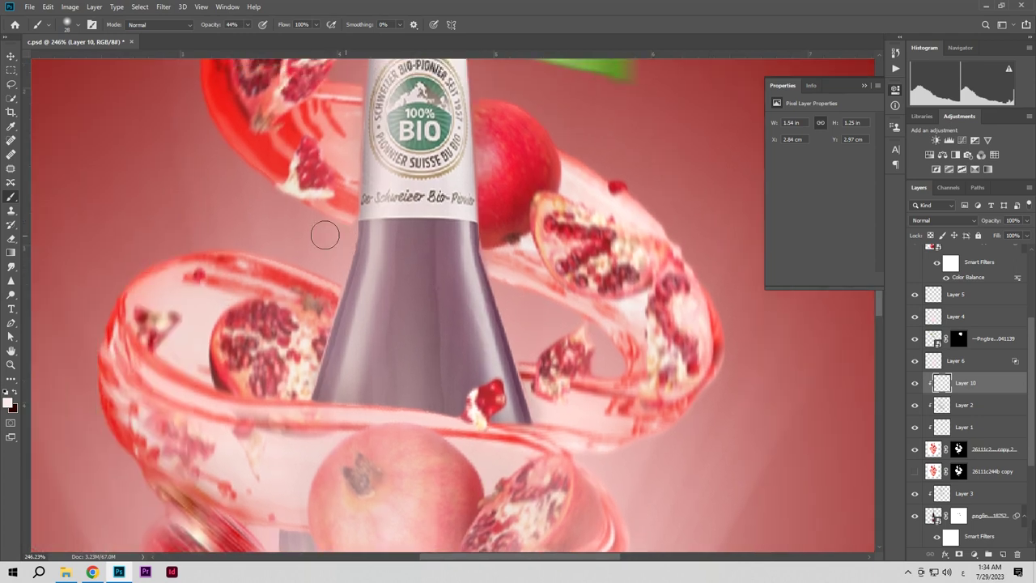
{"action": "left_click_drag", "start_coordinate": [254, 173], "coordinate": [331, 284]}
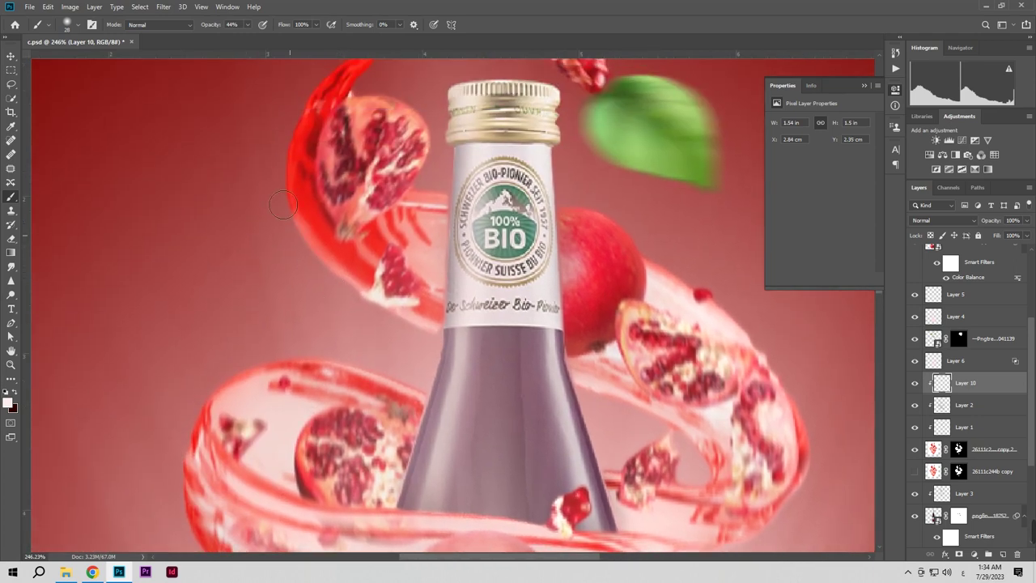
{"action": "left_click_drag", "start_coordinate": [281, 187], "coordinate": [302, 277]}
{"action": "mouse_move", "coordinate": [321, 212]}
{"action": "left_mouse_down"}
{"action": "mouse_move", "coordinate": [305, 288]}
{"action": "mouse_move", "coordinate": [314, 210]}
{"action": "mouse_move", "coordinate": [360, 164]}
{"action": "mouse_move", "coordinate": [320, 241]}
{"action": "mouse_move", "coordinate": [351, 182]}
{"action": "mouse_move", "coordinate": [415, 127]}
{"action": "mouse_move", "coordinate": [489, 101]}
{"action": "left_mouse_up"}
{"action": "left_click_drag", "start_coordinate": [374, 183], "coordinate": [451, 191]}
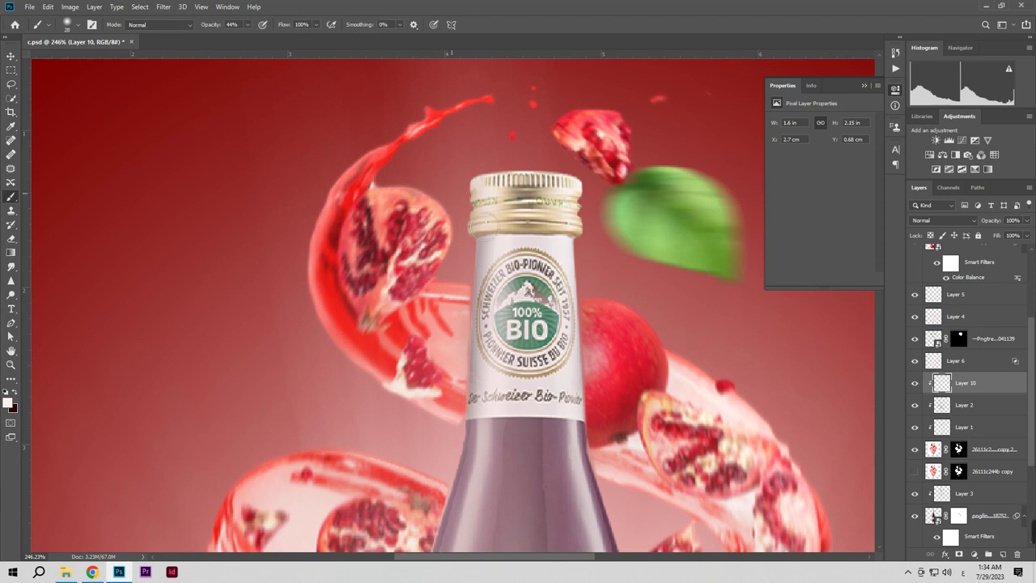
{"action": "left_click_drag", "start_coordinate": [459, 290], "coordinate": [443, 281]}
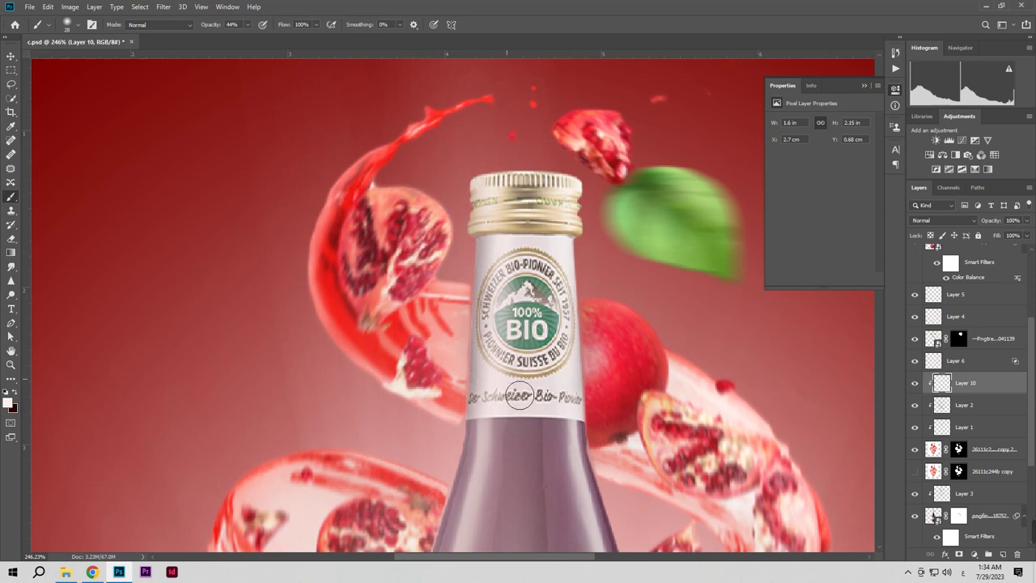
Step: Touch up the visible splash layer's mask with black where the splash meets the bottle's neck
{"action": "key", "text": "z"}
{"action": "left_click", "coordinate": [959, 450]}
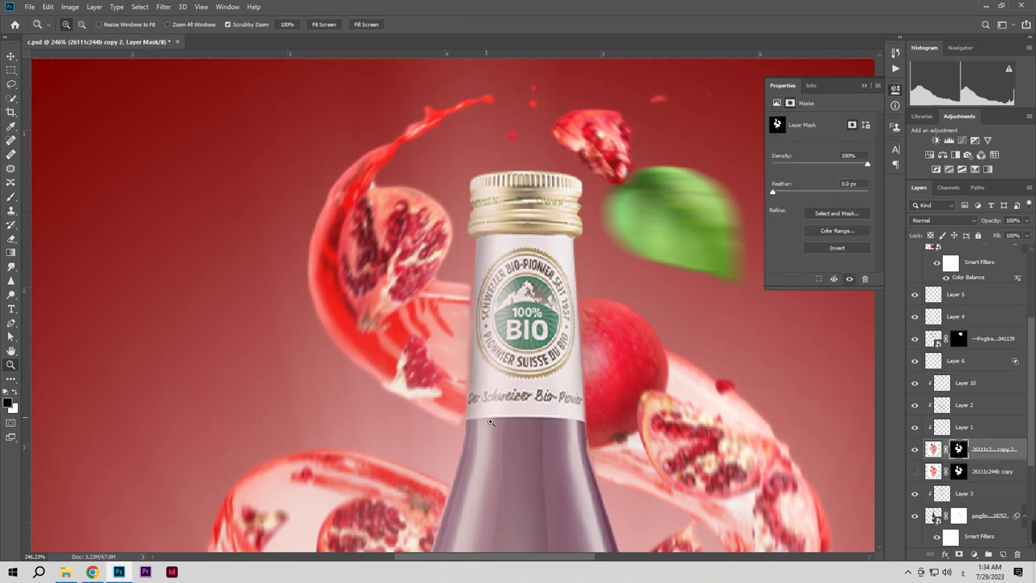
{"action": "key", "text": "b"}
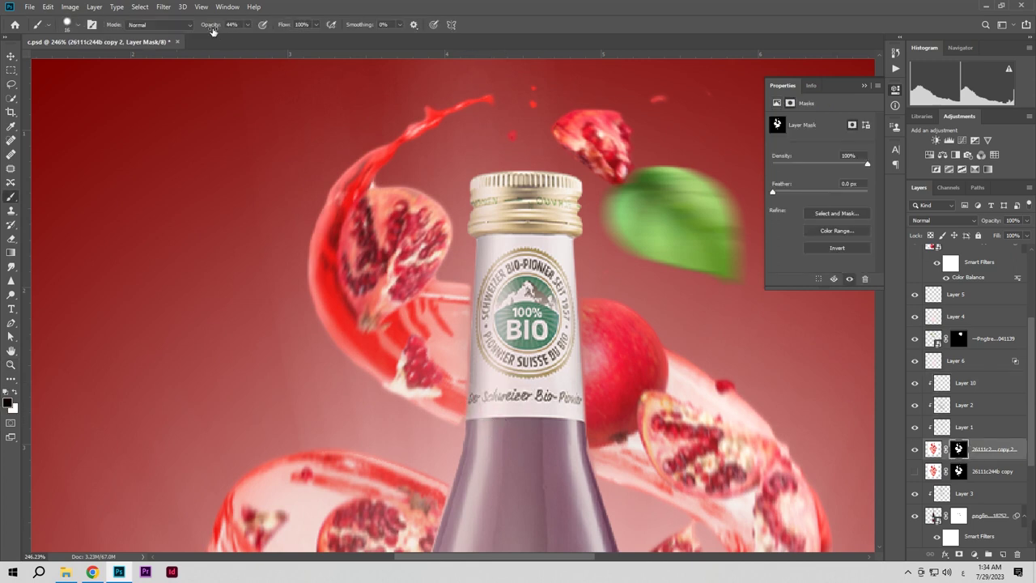
{"action": "left_click_drag", "start_coordinate": [455, 416], "coordinate": [448, 415]}
Step: Brush a soft pale glow on Layer 10 over the splash's upper-left curl, first at 23% and finally at 14% opacity
{"action": "left_click", "coordinate": [942, 387]}
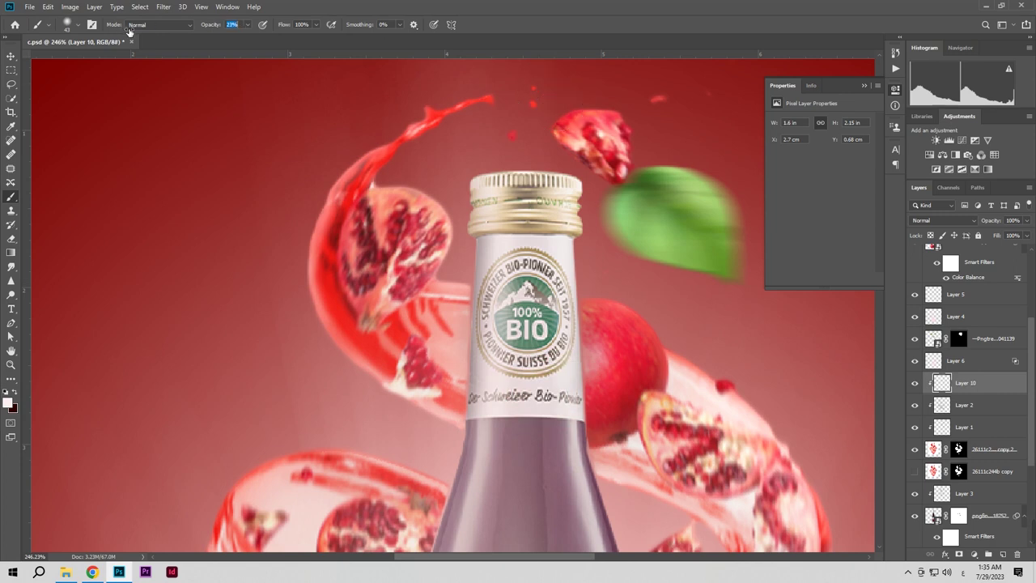
{"action": "left_click_drag", "start_coordinate": [441, 431], "coordinate": [307, 341]}
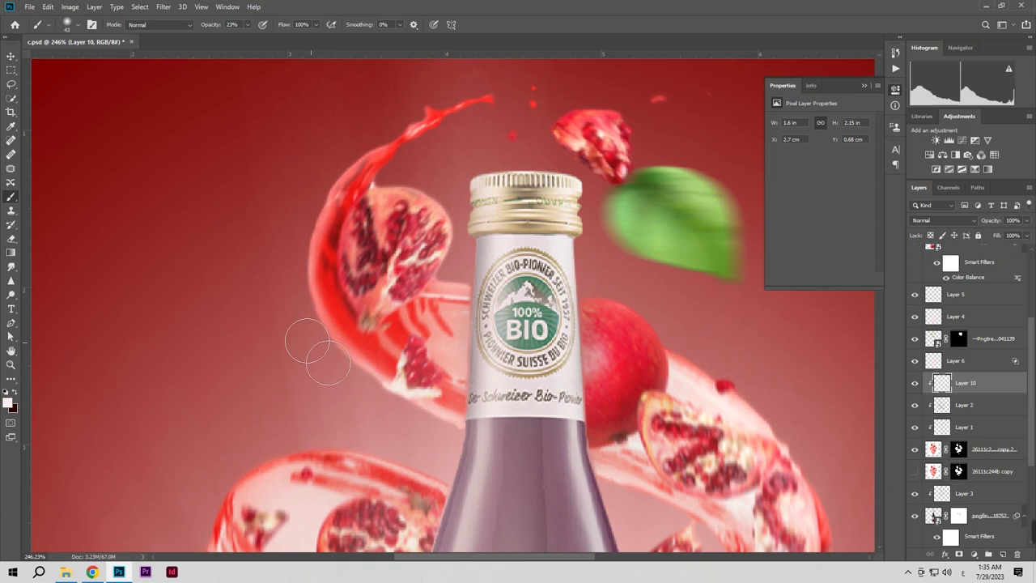
{"action": "key", "text": "z"}
{"action": "mouse_move", "coordinate": [401, 426]}
{"action": "left_mouse_down"}
{"action": "mouse_move", "coordinate": [319, 426]}
{"action": "mouse_move", "coordinate": [365, 425]}
{"action": "left_mouse_up"}
{"action": "key", "text": "b"}
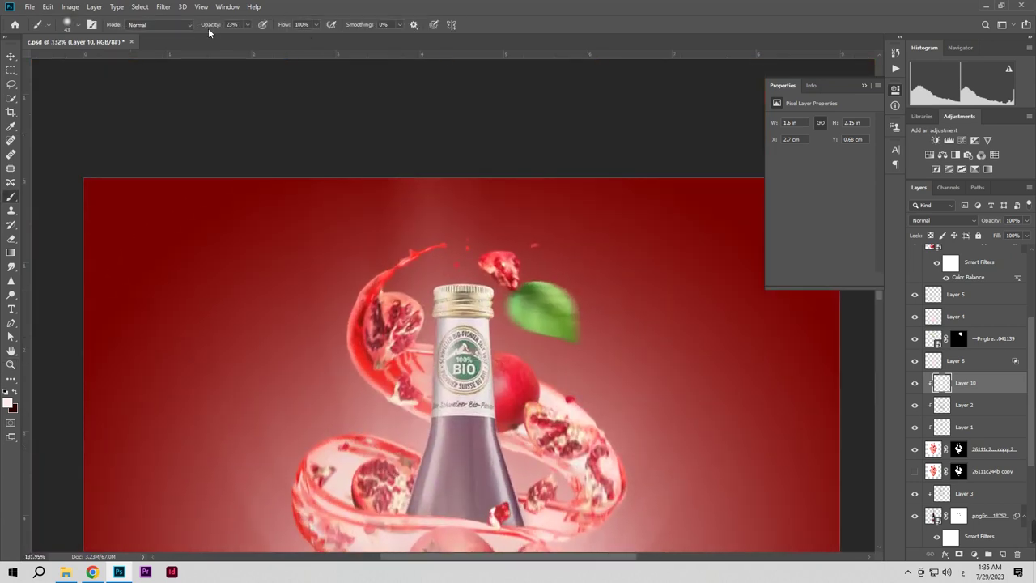
{"action": "left_click_drag", "start_coordinate": [324, 278], "coordinate": [339, 282]}
{"action": "mouse_move", "coordinate": [405, 403]}
{"action": "left_mouse_down"}
{"action": "mouse_move", "coordinate": [364, 375]}
{"action": "mouse_move", "coordinate": [350, 302]}
{"action": "mouse_move", "coordinate": [339, 313]}
{"action": "mouse_move", "coordinate": [343, 286]}
{"action": "mouse_move", "coordinate": [376, 261]}
{"action": "mouse_move", "coordinate": [409, 345]}
{"action": "mouse_move", "coordinate": [423, 336]}
{"action": "mouse_move", "coordinate": [420, 305]}
{"action": "mouse_move", "coordinate": [396, 282]}
{"action": "mouse_move", "coordinate": [481, 273]}
{"action": "mouse_move", "coordinate": [492, 294]}
{"action": "mouse_move", "coordinate": [463, 274]}
{"action": "mouse_move", "coordinate": [487, 235]}
{"action": "left_mouse_up"}
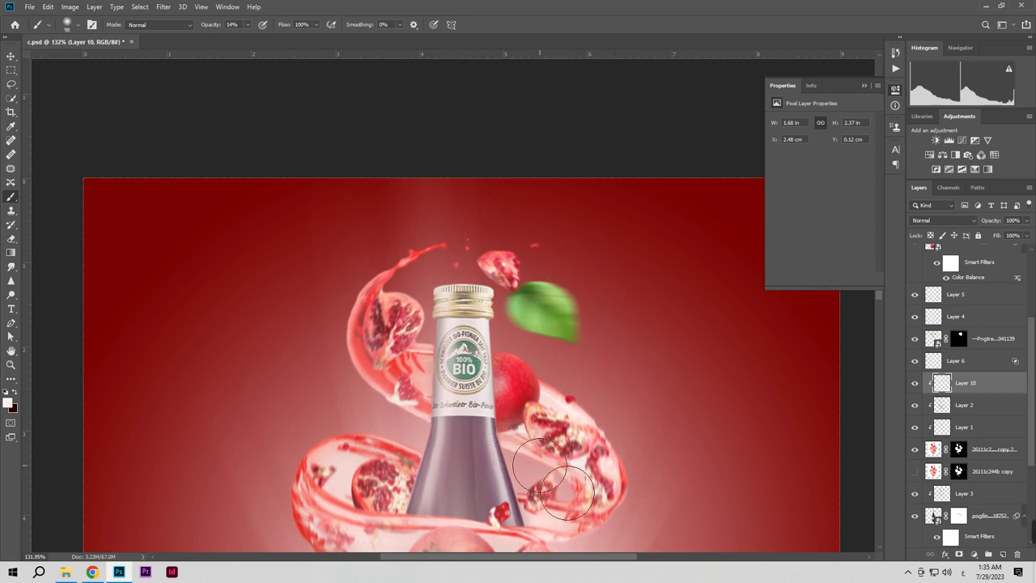
Step: Extend the 14% opacity glow on Layer 10 over the splash's right-hand loops and the lower-left edge near the blurred pomegranate
{"action": "mouse_move", "coordinate": [575, 478]}
{"action": "left_mouse_down"}
{"action": "mouse_move", "coordinate": [587, 490]}
{"action": "mouse_move", "coordinate": [594, 469]}
{"action": "mouse_move", "coordinate": [547, 373]}
{"action": "left_mouse_up"}
{"action": "left_click_drag", "start_coordinate": [568, 409], "coordinate": [572, 393]}
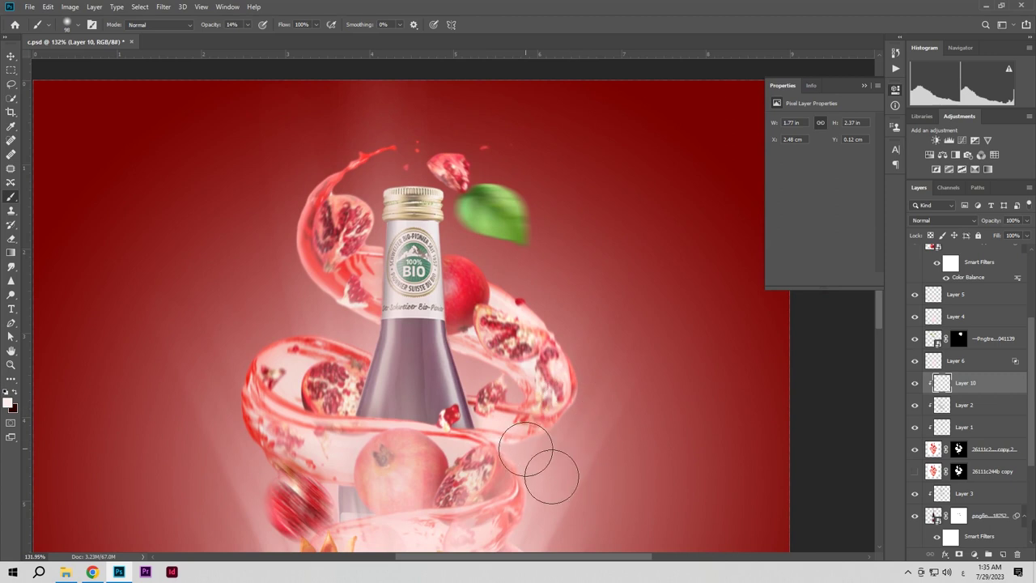
{"action": "mouse_move", "coordinate": [573, 353]}
{"action": "left_mouse_down"}
{"action": "mouse_move", "coordinate": [557, 329]}
{"action": "mouse_move", "coordinate": [576, 375]}
{"action": "left_mouse_up"}
{"action": "left_click_drag", "start_coordinate": [511, 462], "coordinate": [574, 385]}
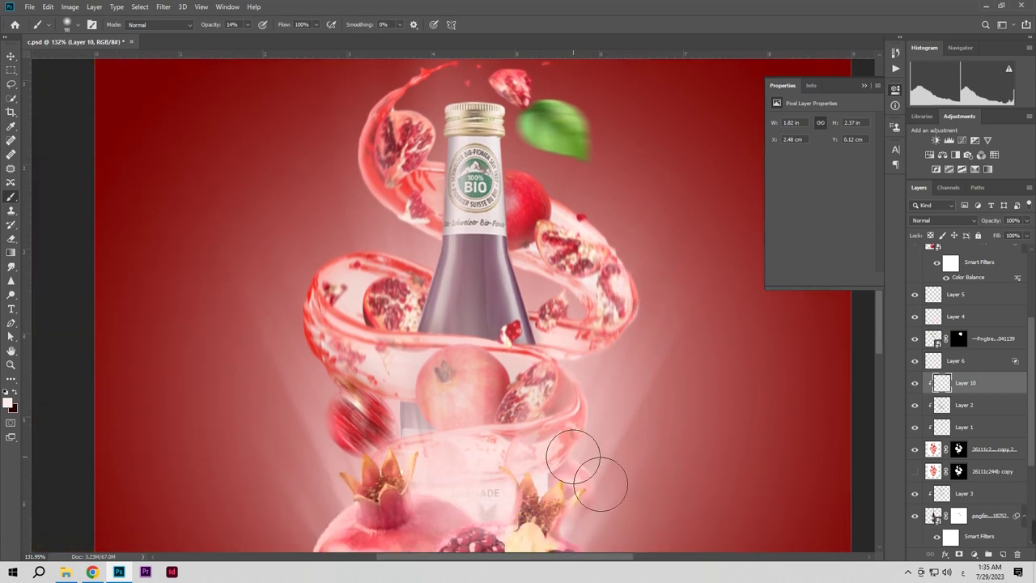
{"action": "mouse_move", "coordinate": [377, 415]}
{"action": "left_mouse_down"}
{"action": "mouse_move", "coordinate": [301, 358]}
{"action": "mouse_move", "coordinate": [289, 335]}
{"action": "mouse_move", "coordinate": [279, 271]}
{"action": "mouse_move", "coordinate": [320, 255]}
{"action": "mouse_move", "coordinate": [279, 292]}
{"action": "mouse_move", "coordinate": [299, 346]}
{"action": "mouse_move", "coordinate": [328, 380]}
{"action": "mouse_move", "coordinate": [288, 330]}
{"action": "mouse_move", "coordinate": [285, 300]}
{"action": "mouse_move", "coordinate": [326, 379]}
{"action": "left_mouse_up"}
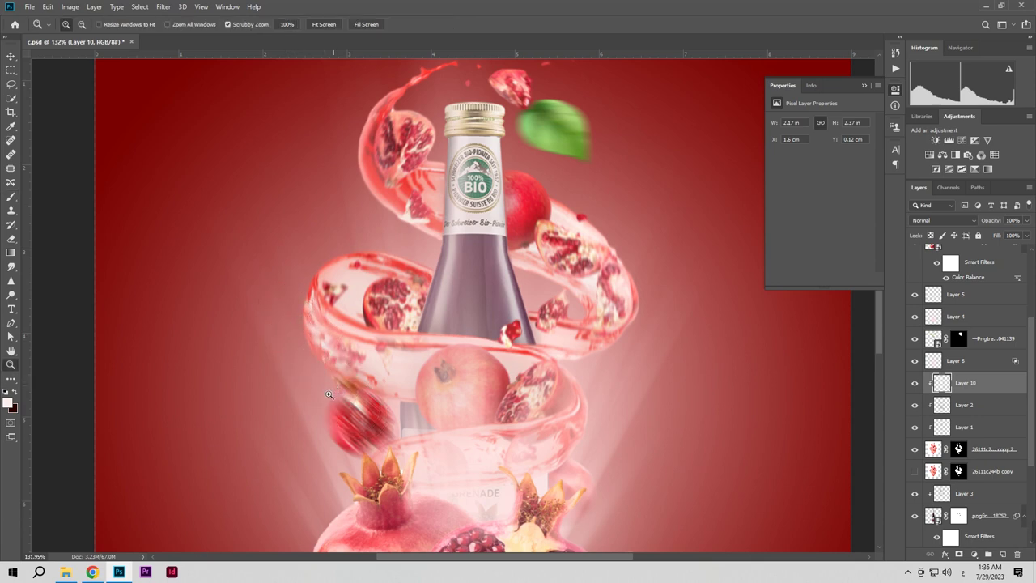
{"action": "scroll", "coordinate": [429, 438], "scroll_direction": "down", "scroll_amount": 4, "text": "alt"}
Step: Lock Layer 5, Layer 4 and Layer 6, toggling Layer 6's visibility to identify it before locking
{"action": "mouse_move", "coordinate": [1034, 532]}
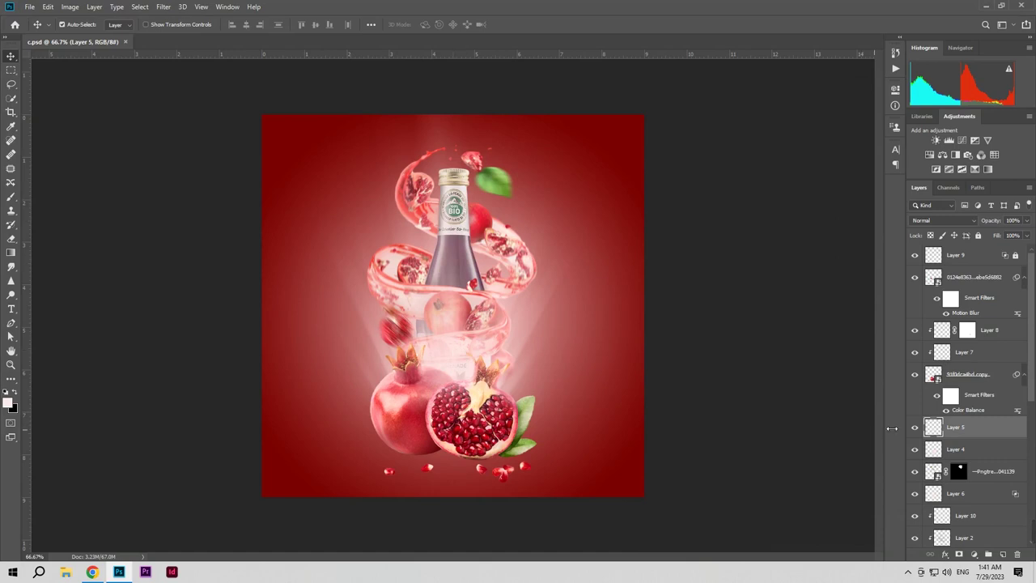
{"action": "left_click", "coordinate": [978, 236]}
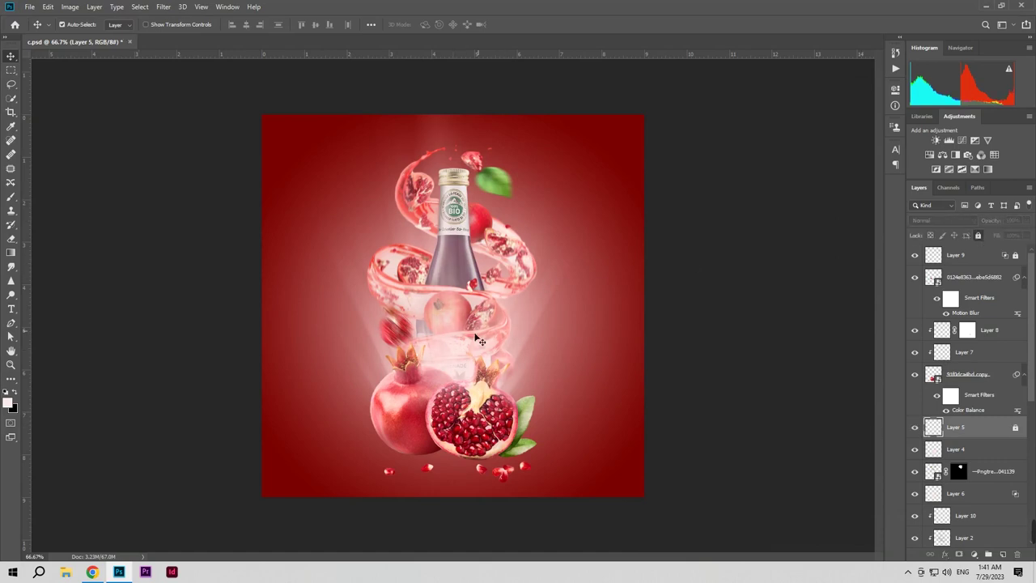
{"action": "left_click", "coordinate": [454, 337]}
{"action": "left_click", "coordinate": [978, 235]}
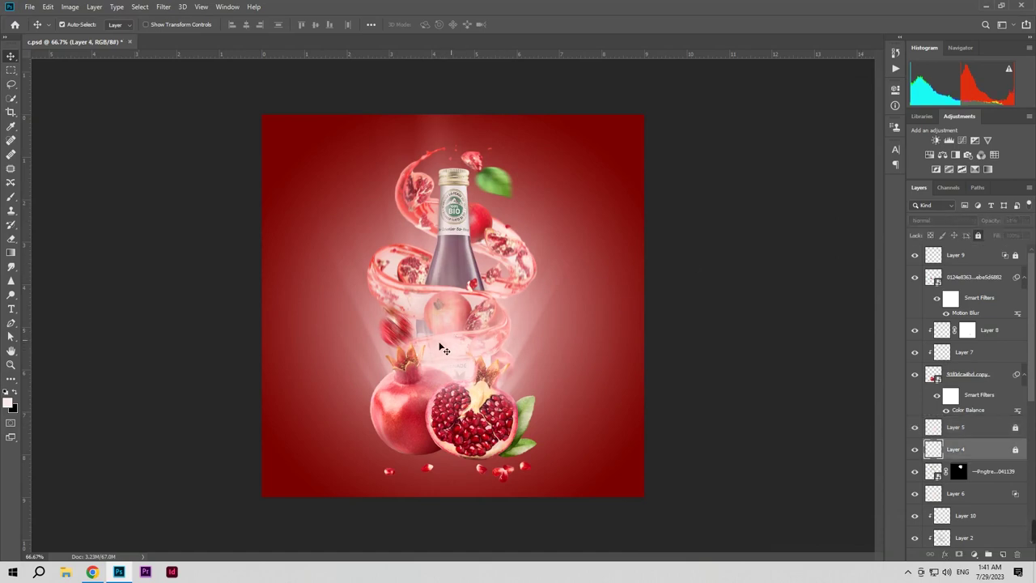
{"action": "left_click", "coordinate": [440, 348]}
{"action": "left_click", "coordinate": [918, 499]}
{"action": "left_click", "coordinate": [919, 499]}
{"action": "left_click", "coordinate": [978, 236]}
Step: Select Layer 10 and paint fine pale highlights at 56% opacity with an 11 px brush on the splash beside the blurred pomegranate
{"action": "left_click", "coordinate": [437, 360]}
{"action": "left_click", "coordinate": [967, 471]}
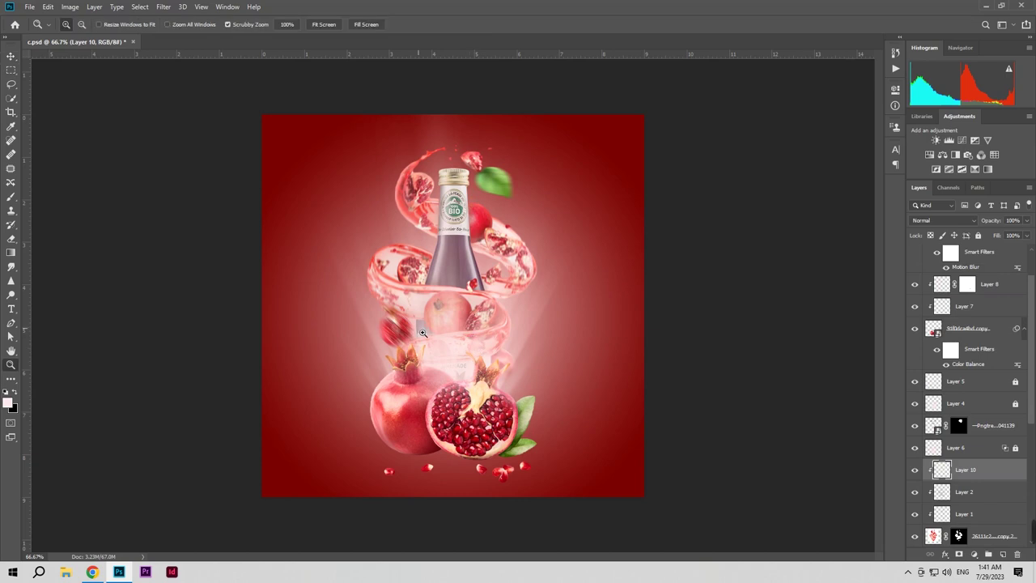
{"action": "left_click_drag", "start_coordinate": [421, 329], "coordinate": [460, 373]}
{"action": "left_click", "coordinate": [11, 199]}
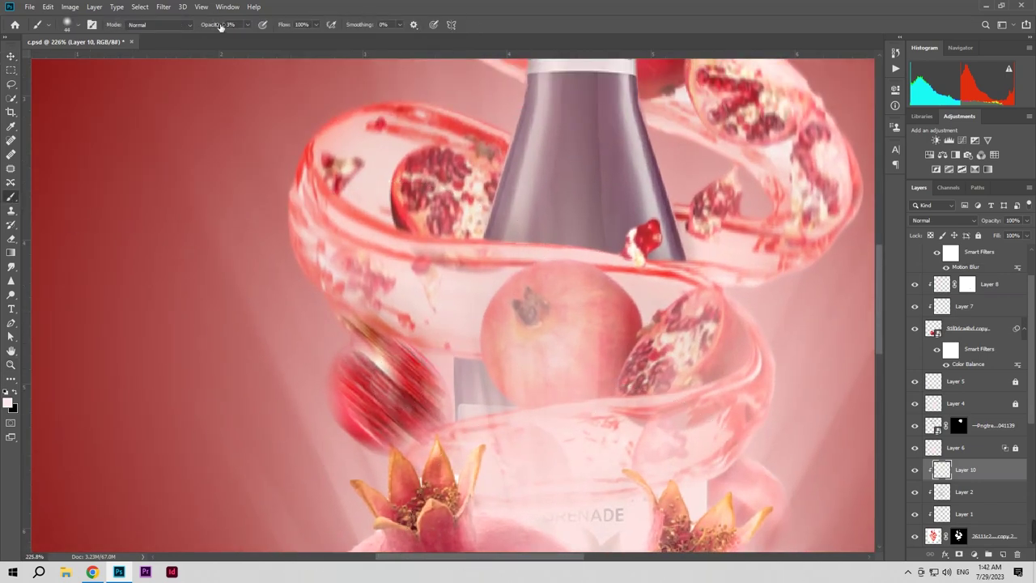
{"action": "left_click_drag", "start_coordinate": [430, 357], "coordinate": [414, 365]}
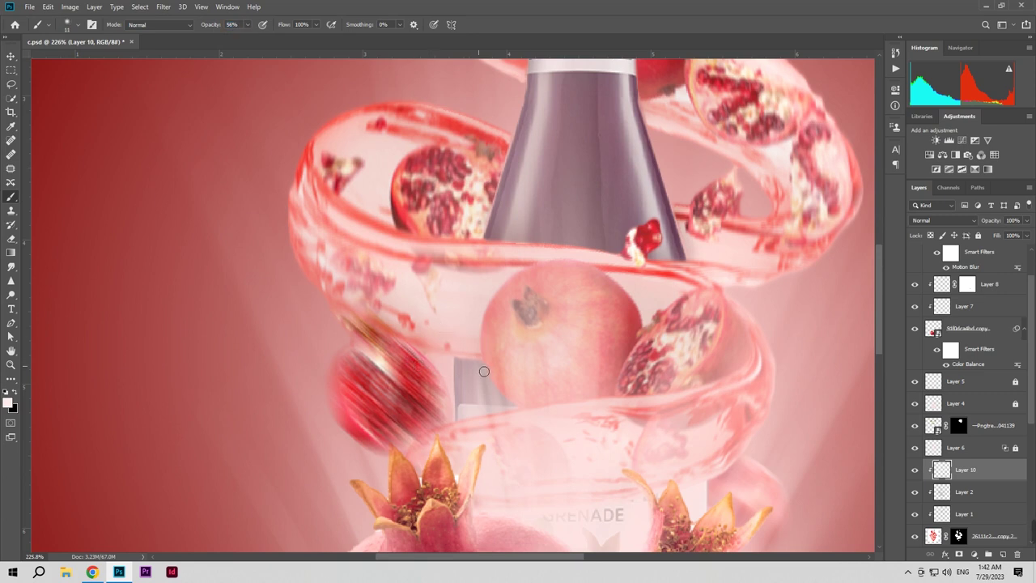
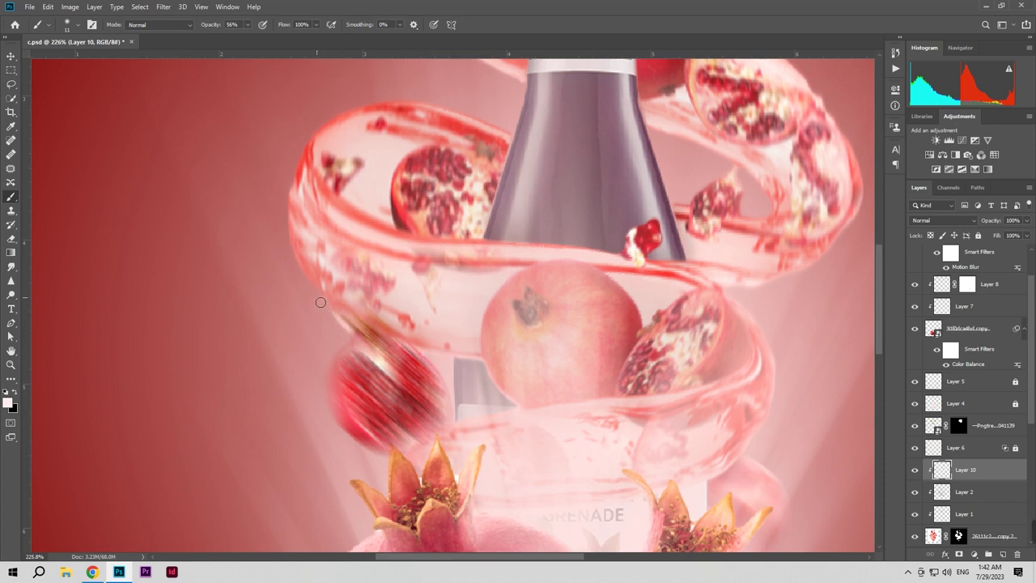
Step: Brush pale highlights on the middle splash loop's outer left edge and set the 42 px brush to 15% opacity
{"action": "left_click_drag", "start_coordinate": [302, 293], "coordinate": [313, 301]}
{"action": "left_click_drag", "start_coordinate": [308, 231], "coordinate": [328, 235]}
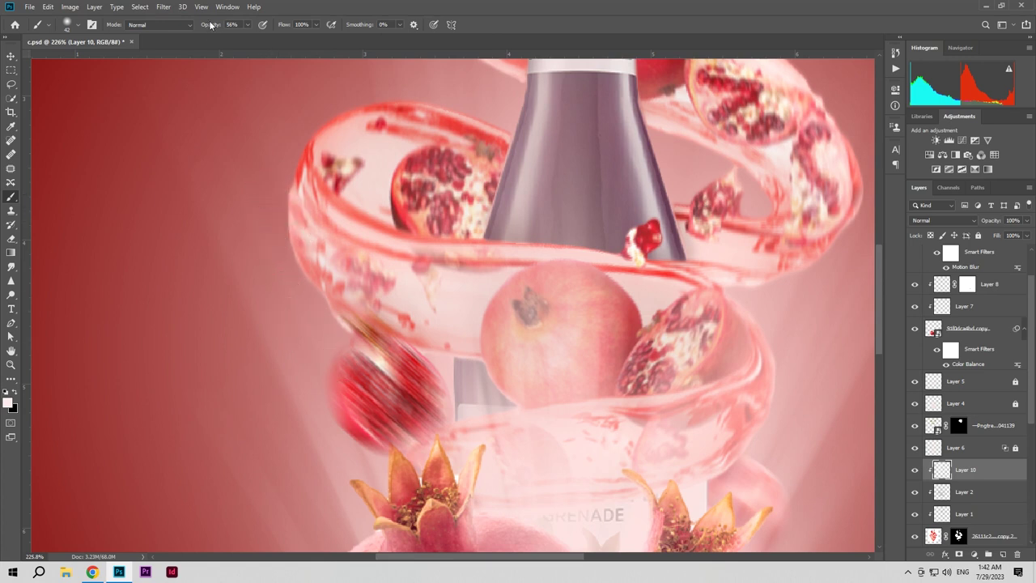
{"action": "type", "text": "15"}
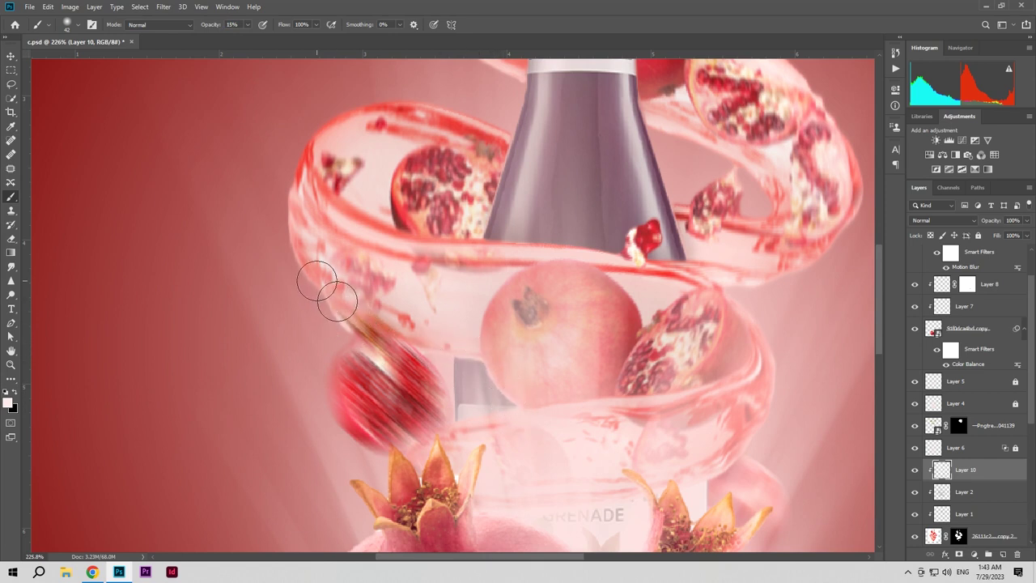
Step: Paint soft pale haze over the juice swirl on Layer 10 and set the brush opacity to 11%
{"action": "left_click_drag", "start_coordinate": [414, 343], "coordinate": [423, 345]}
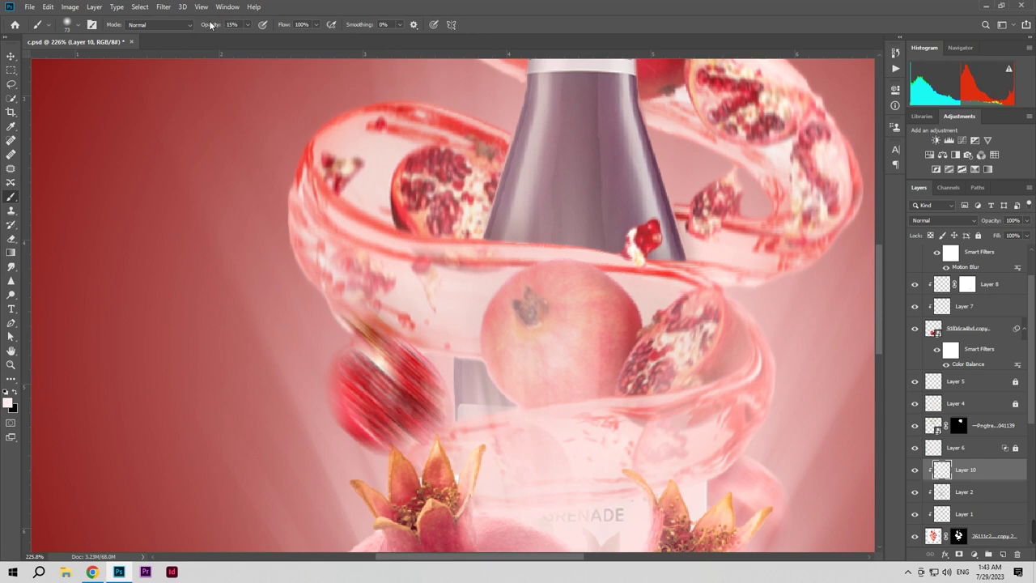
{"action": "mouse_move", "coordinate": [480, 273]}
{"action": "left_mouse_down"}
{"action": "mouse_move", "coordinate": [501, 352]}
{"action": "mouse_move", "coordinate": [501, 315]}
{"action": "mouse_move", "coordinate": [569, 310]}
{"action": "mouse_move", "coordinate": [626, 348]}
{"action": "mouse_move", "coordinate": [588, 340]}
{"action": "mouse_move", "coordinate": [550, 308]}
{"action": "mouse_move", "coordinate": [556, 340]}
{"action": "mouse_move", "coordinate": [704, 326]}
{"action": "mouse_move", "coordinate": [670, 372]}
{"action": "mouse_move", "coordinate": [727, 362]}
{"action": "mouse_move", "coordinate": [739, 340]}
{"action": "mouse_move", "coordinate": [634, 396]}
{"action": "mouse_move", "coordinate": [631, 387]}
{"action": "left_mouse_up"}
{"action": "key", "text": "ctrl+space"}
{"action": "mouse_move", "coordinate": [548, 407]}
{"action": "left_mouse_down"}
{"action": "mouse_move", "coordinate": [490, 426]}
{"action": "mouse_move", "coordinate": [518, 434]}
{"action": "left_mouse_up"}
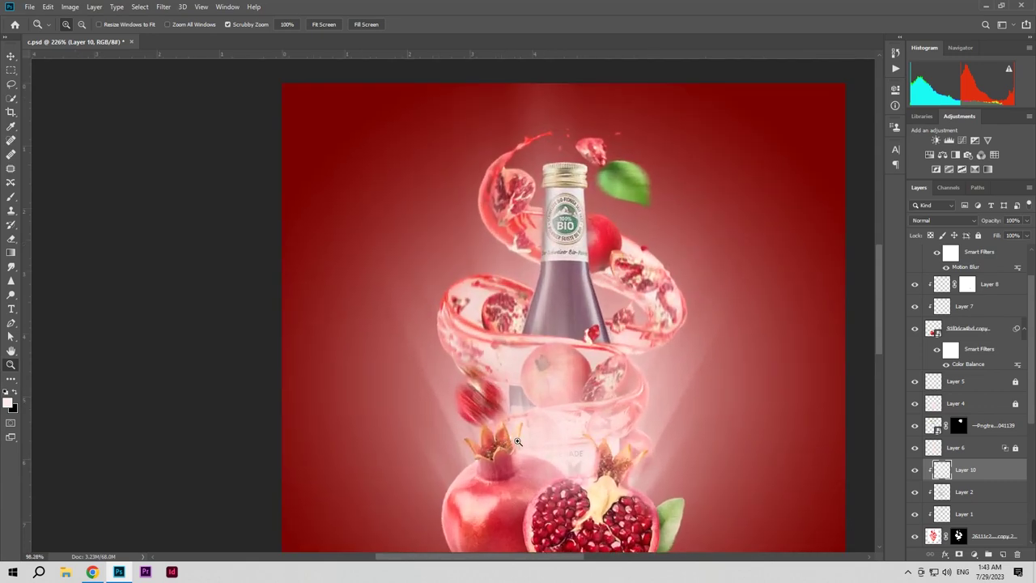
{"action": "key", "text": "b"}
{"action": "key", "text": "1"}
{"action": "key", "text": "1"}
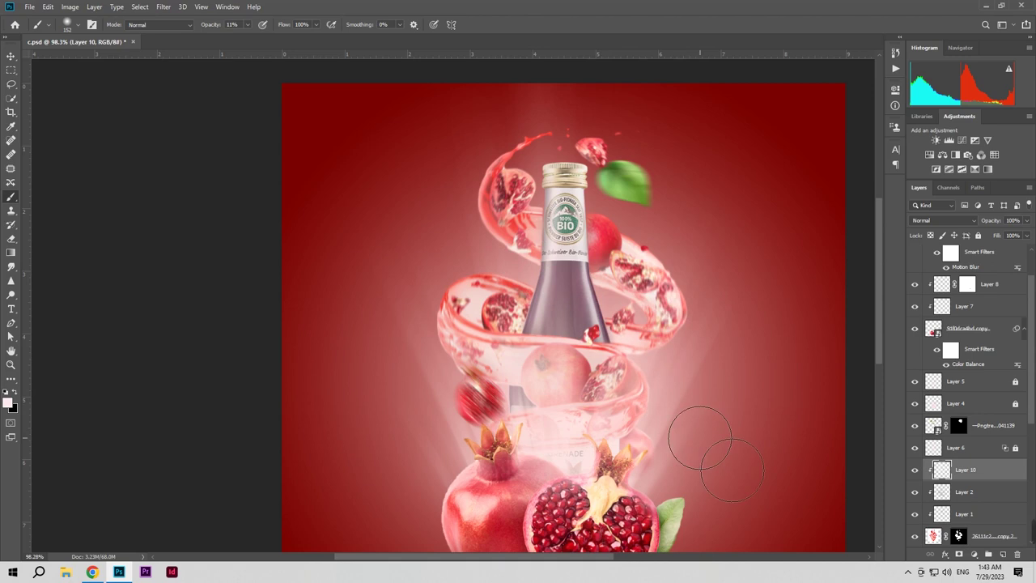
Step: Adjust Layer 10's Blend If settings, splitting the dark end of the underlying layer range to 0 / 84
{"action": "left_click", "coordinate": [916, 473]}
{"action": "left_click", "coordinate": [915, 473]}
{"action": "right_click", "coordinate": [946, 471]}
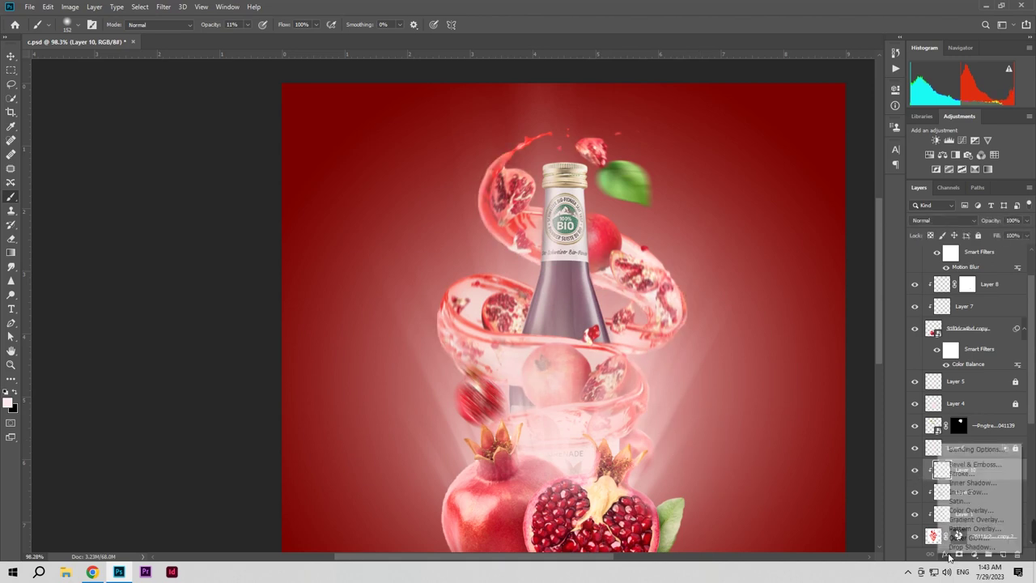
{"action": "left_click", "coordinate": [965, 453]}
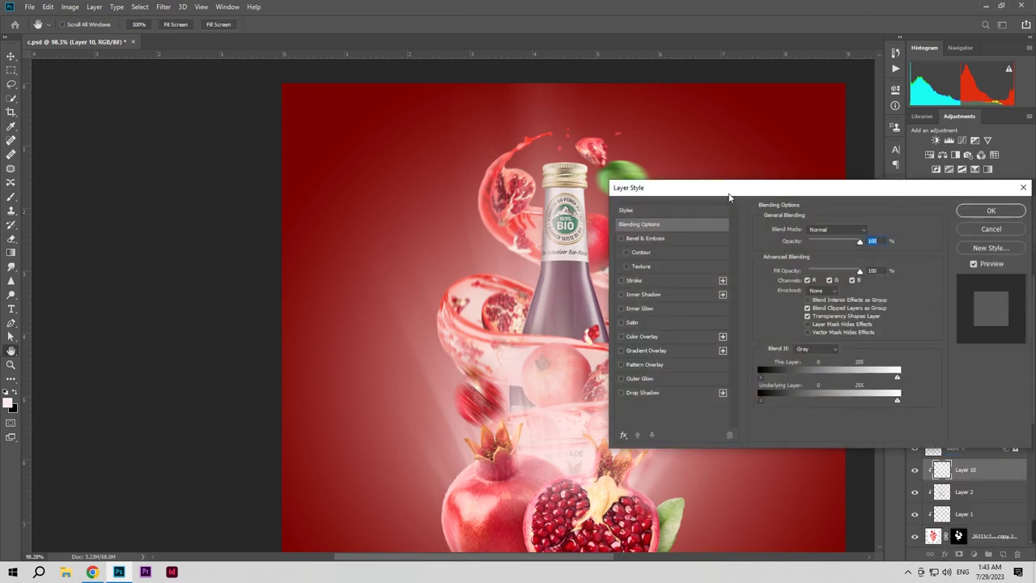
{"action": "left_click_drag", "start_coordinate": [729, 197], "coordinate": [824, 199]}
{"action": "mouse_move", "coordinate": [851, 393]}
{"action": "left_mouse_down"}
{"action": "mouse_move", "coordinate": [882, 400]}
{"action": "mouse_move", "coordinate": [854, 393]}
{"action": "left_mouse_up"}
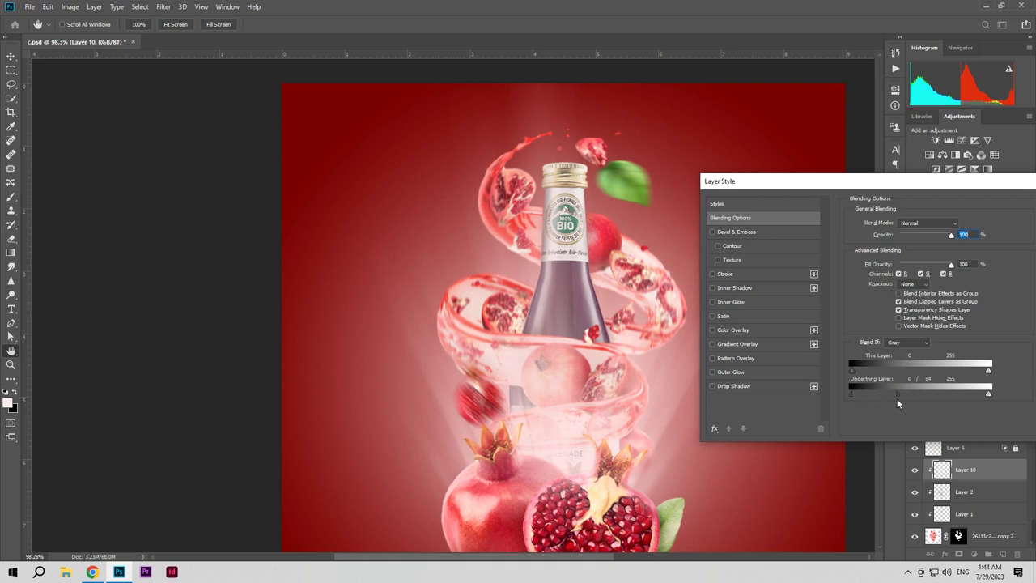
{"action": "left_click_drag", "start_coordinate": [867, 181], "coordinate": [675, 176]}
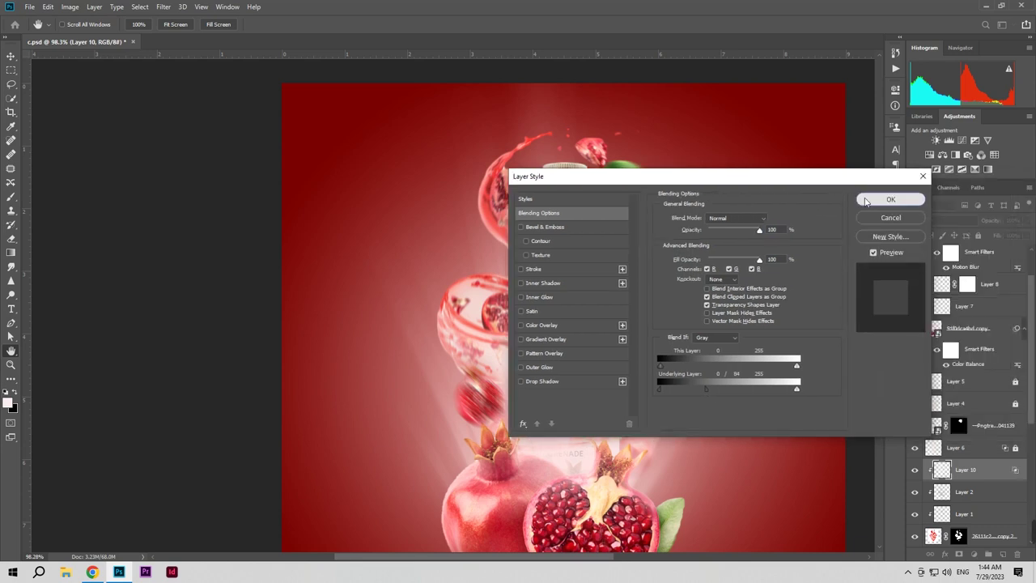
{"action": "left_click", "coordinate": [865, 200]}
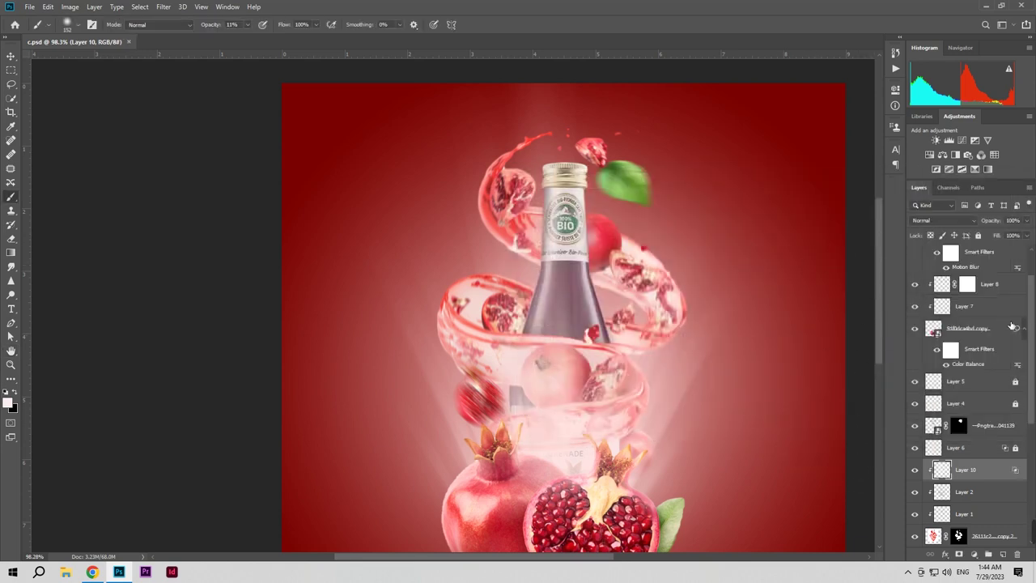
Step: Add a new empty layer at the top of the layer stack, above Layer 9
{"action": "scroll", "coordinate": [1011, 325], "scroll_direction": "up", "scroll_amount": 3}
{"action": "left_click", "coordinate": [974, 257]}
{"action": "left_click", "coordinate": [1002, 555]}
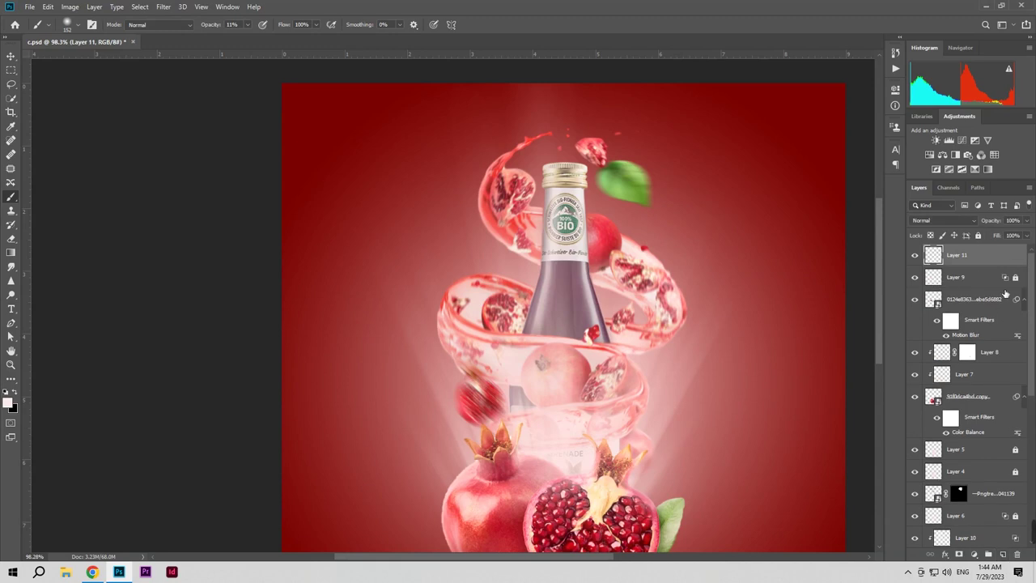
Step: Try soft haze strokes over the bottle's middle and the swirl with a 142 px brush at 11% opacity
{"action": "right_click", "coordinate": [610, 398]}
{"action": "mouse_move", "coordinate": [589, 394]}
{"action": "left_mouse_down"}
{"action": "mouse_move", "coordinate": [619, 394]}
{"action": "mouse_move", "coordinate": [608, 395]}
{"action": "left_mouse_up"}
{"action": "left_click_drag", "start_coordinate": [526, 413], "coordinate": [506, 396]}
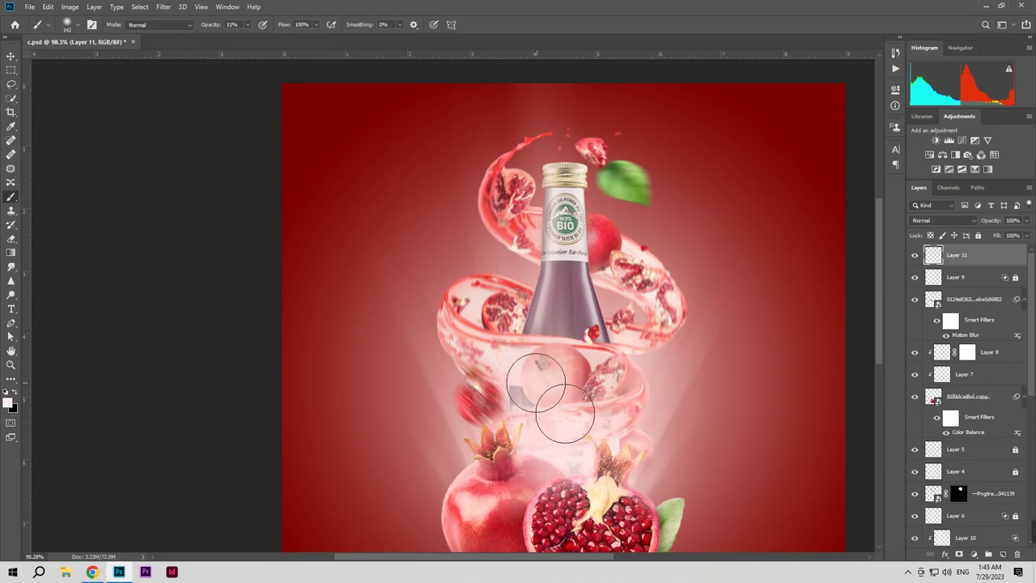
{"action": "key", "text": "ctrl+z"}
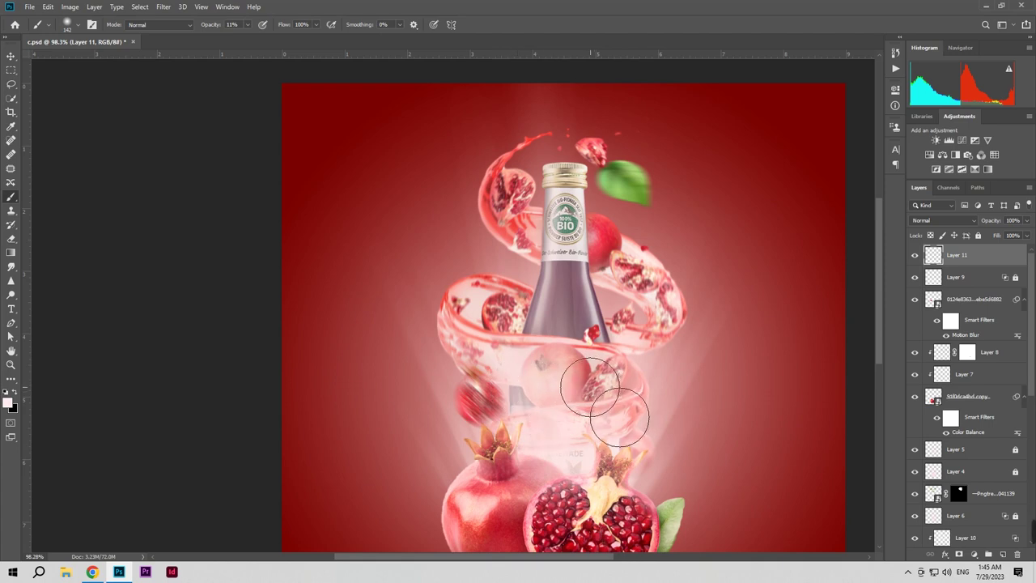
{"action": "key", "text": "ctrl+z"}
{"action": "mouse_move", "coordinate": [535, 352]}
{"action": "left_mouse_down"}
{"action": "mouse_move", "coordinate": [512, 381]}
{"action": "mouse_move", "coordinate": [468, 362]}
{"action": "mouse_move", "coordinate": [489, 380]}
{"action": "mouse_move", "coordinate": [522, 371]}
{"action": "left_mouse_up"}
{"action": "key", "text": "ctrl+z"}
Step: Paint faint haze around the bottle and fruit on Layer 11 with a 350 px soft brush at 8% opacity
{"action": "mouse_move", "coordinate": [501, 315]}
{"action": "left_mouse_down"}
{"action": "mouse_move", "coordinate": [551, 332]}
{"action": "mouse_move", "coordinate": [539, 348]}
{"action": "mouse_move", "coordinate": [604, 345]}
{"action": "left_mouse_up"}
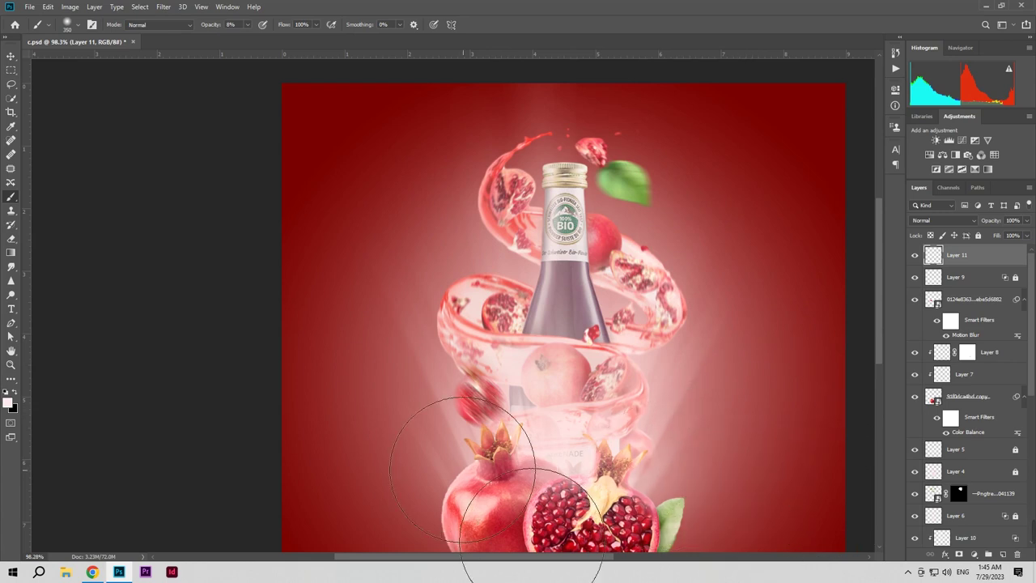
{"action": "key", "text": "z"}
{"action": "mouse_move", "coordinate": [572, 459]}
{"action": "left_mouse_down"}
{"action": "mouse_move", "coordinate": [537, 468]}
{"action": "mouse_move", "coordinate": [561, 468]}
{"action": "left_mouse_up"}
{"action": "key", "text": "b"}
Step: Split the dark end of Layer 11's underlying Blend If range to 0 / 148 and lock the layer completely
{"action": "left_click", "coordinate": [954, 556]}
{"action": "left_click", "coordinate": [971, 445]}
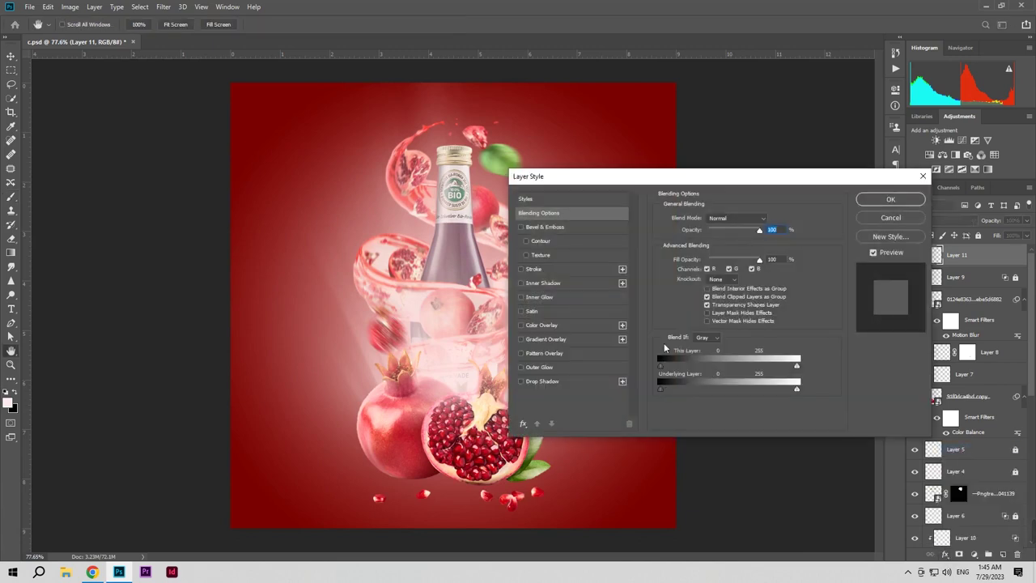
{"action": "left_click_drag", "start_coordinate": [673, 182], "coordinate": [771, 182]}
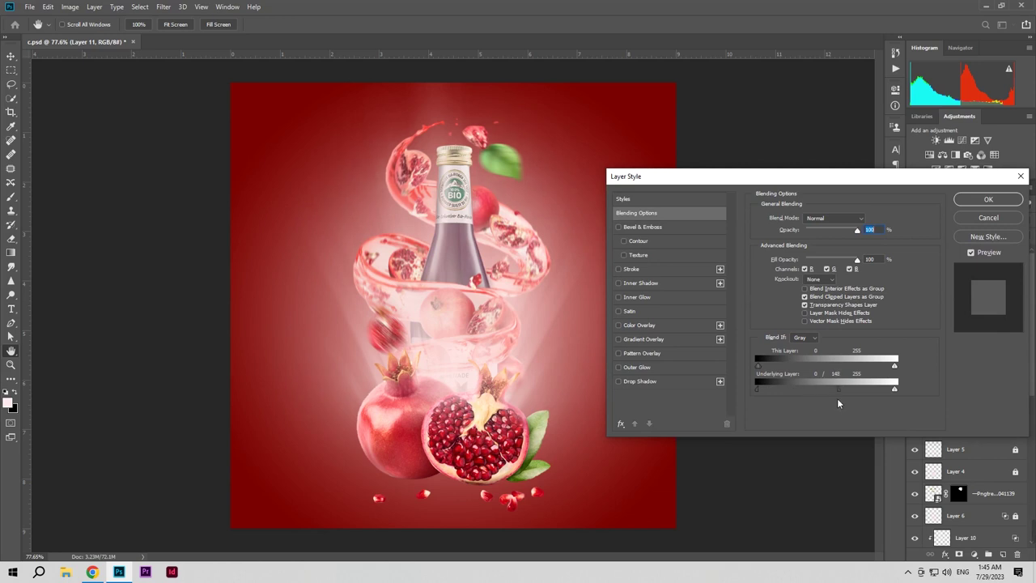
{"action": "left_click", "coordinate": [988, 199]}
{"action": "key", "text": "b"}
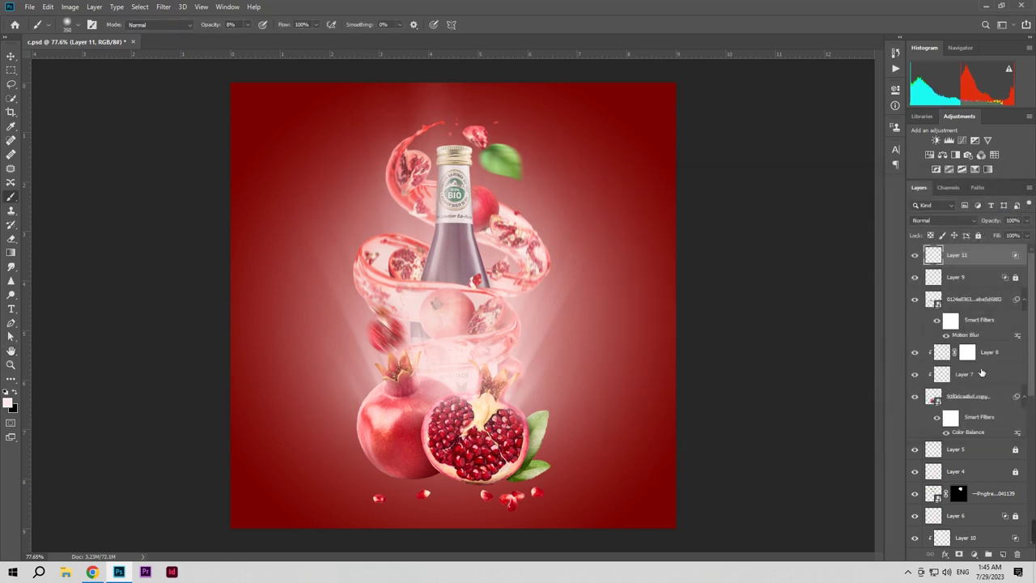
{"action": "left_click", "coordinate": [978, 236]}
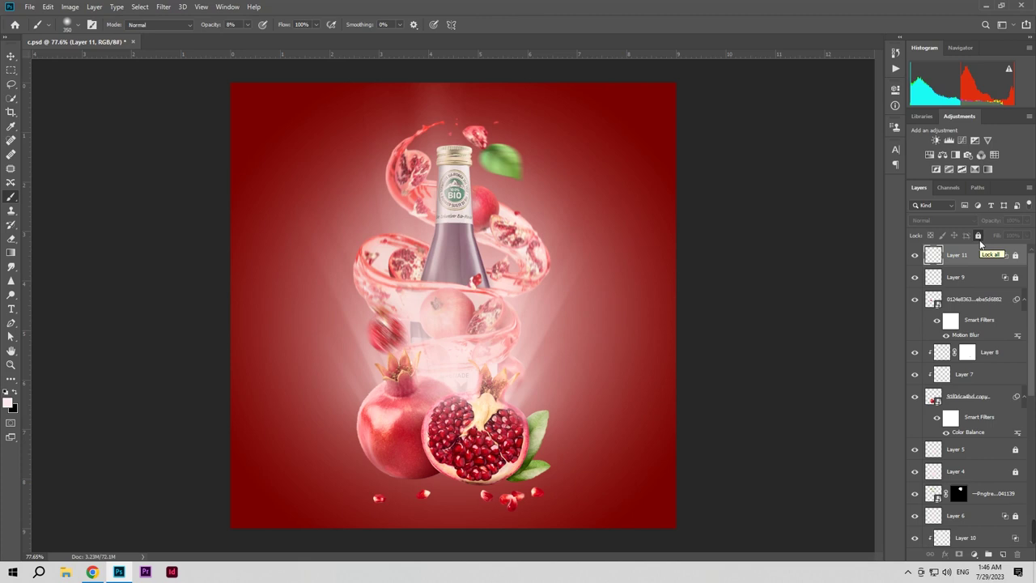
Step: Add a new layer above the motion-blurred pomegranate beside the swirl and clip it to that fruit
{"action": "left_click", "coordinate": [12, 55]}
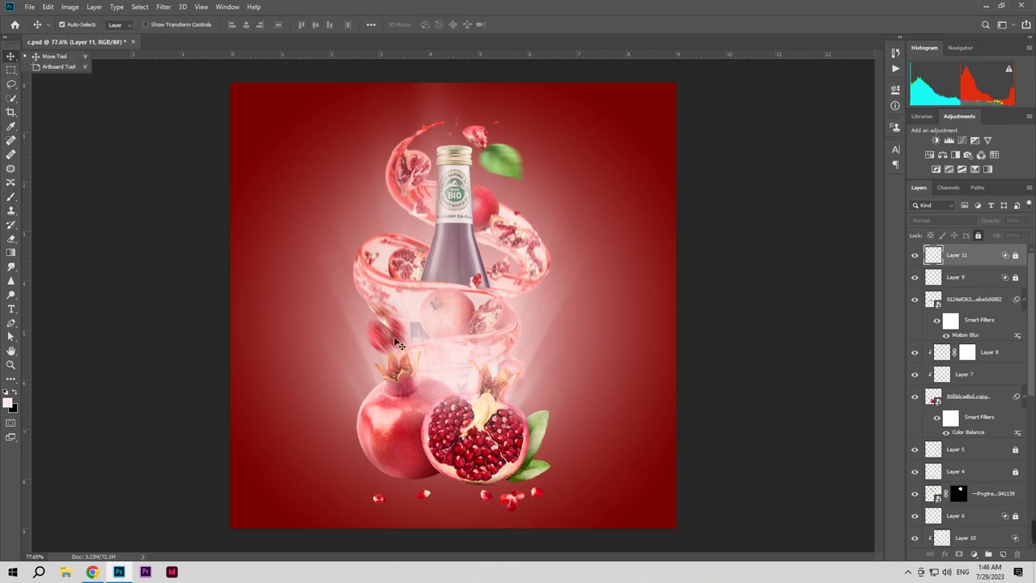
{"action": "left_click", "coordinate": [623, 324]}
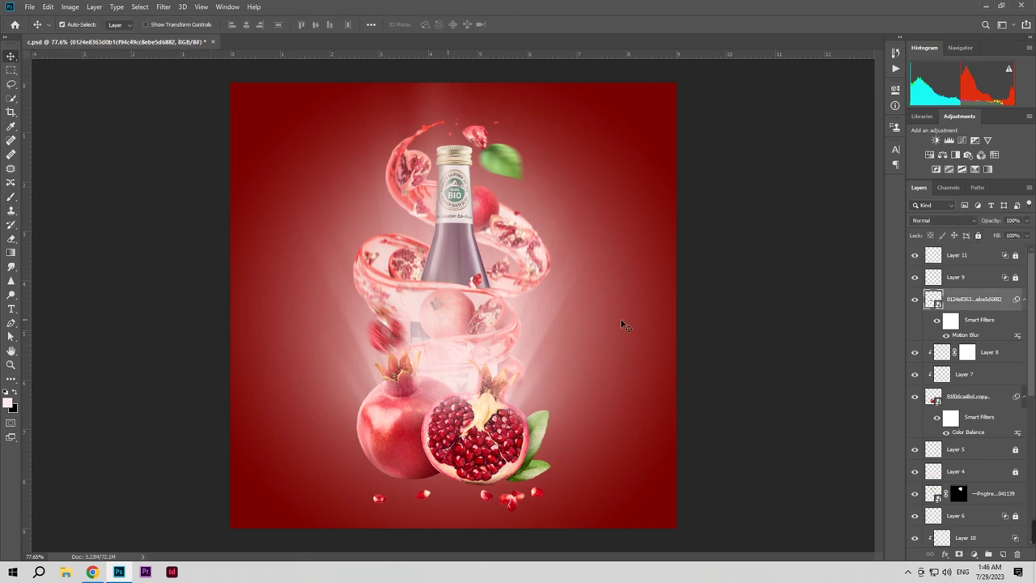
{"action": "left_click", "coordinate": [1002, 554]}
{"action": "right_click", "coordinate": [973, 300]}
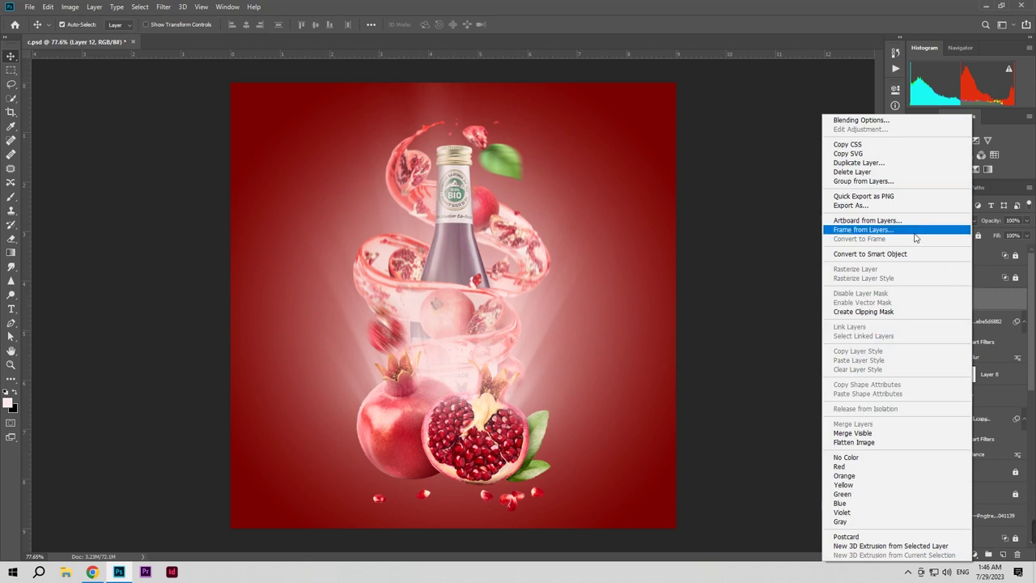
{"action": "left_click", "coordinate": [905, 313]}
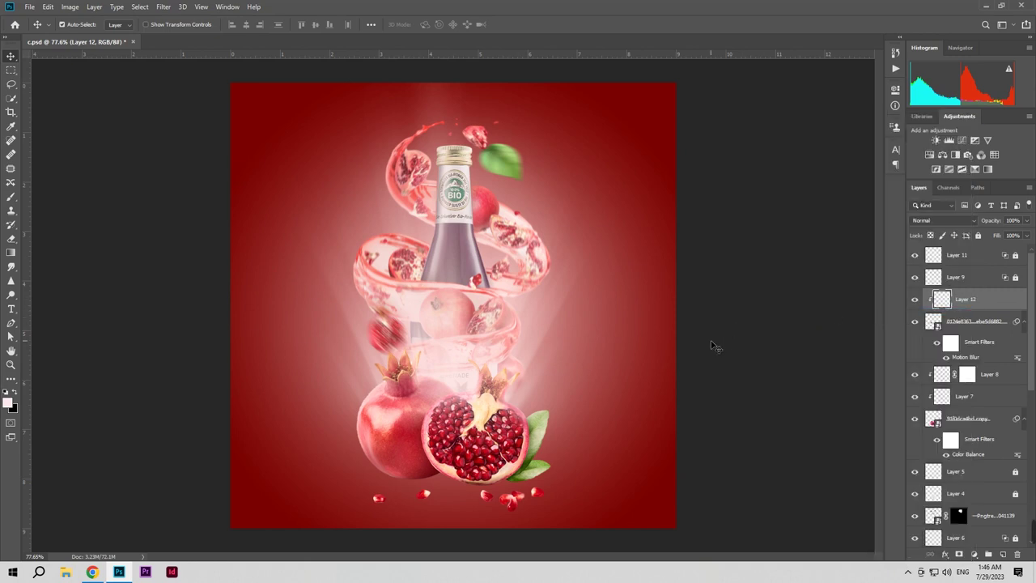
Step: Paint pale haze over the motion-blurred pomegranate on Layer 12 with a 59 px soft brush at 20% and 9% opacity
{"action": "key", "text": "ctrl+space"}
{"action": "left_click_drag", "start_coordinate": [402, 348], "coordinate": [482, 350]}
{"action": "key", "text": "b"}
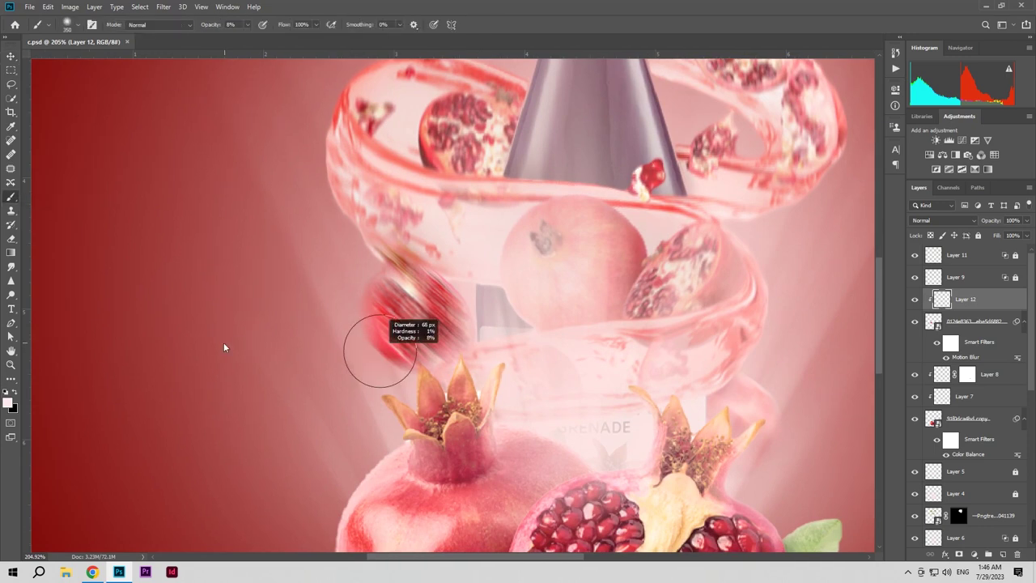
{"action": "key", "text": "2"}
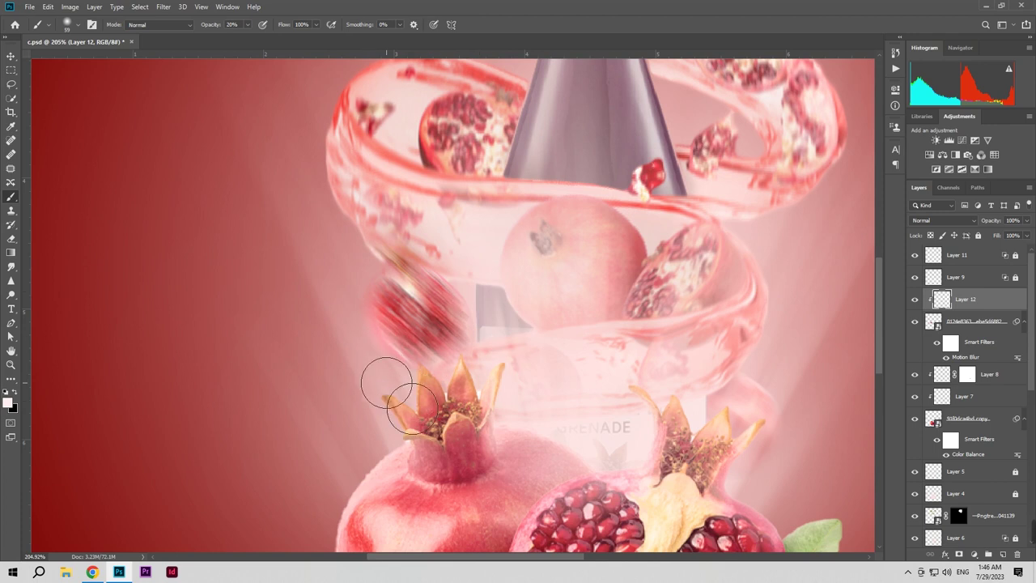
{"action": "key", "text": "ctrl+space"}
{"action": "mouse_move", "coordinate": [414, 393]}
{"action": "left_mouse_down"}
{"action": "mouse_move", "coordinate": [365, 393]}
{"action": "mouse_move", "coordinate": [386, 391]}
{"action": "left_mouse_up"}
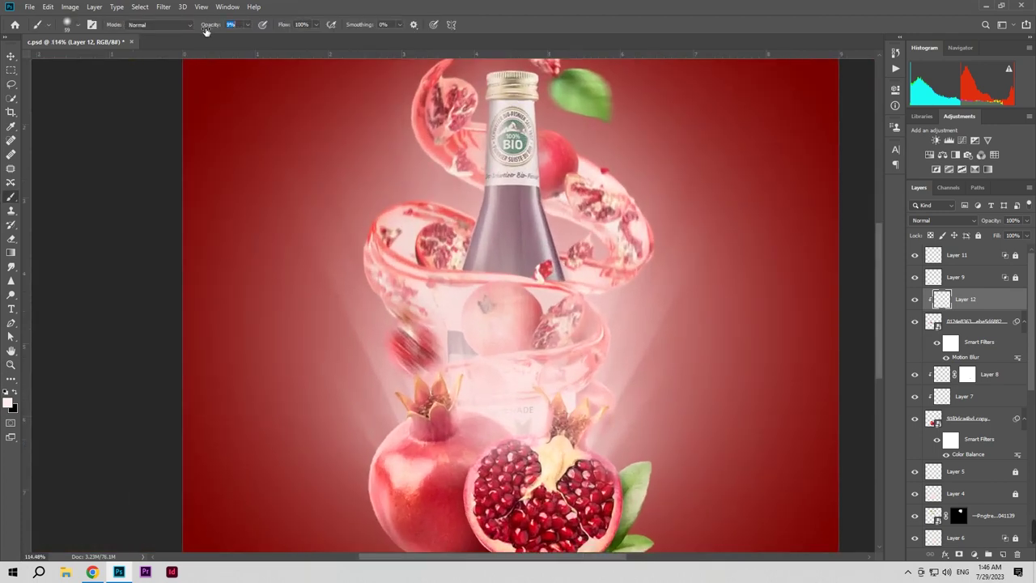
{"action": "key", "text": "z"}
{"action": "mouse_move", "coordinate": [439, 396]}
{"action": "left_mouse_down"}
{"action": "mouse_move", "coordinate": [417, 396]}
{"action": "mouse_move", "coordinate": [437, 397]}
{"action": "left_mouse_up"}
{"action": "key", "text": "b"}
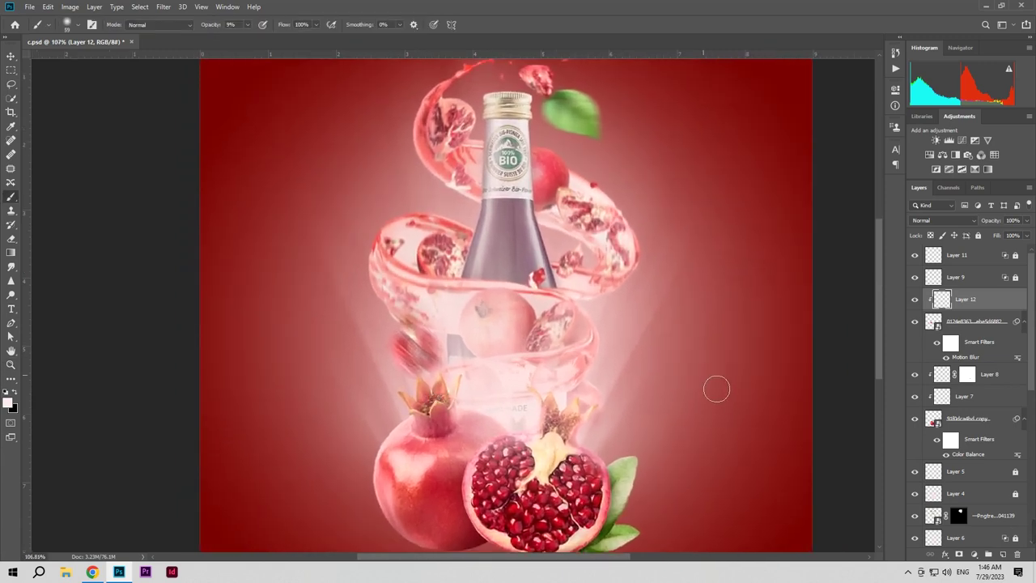
Step: Add a new layer above the faded pomegranate behind the halved one and clip it to that fruit
{"action": "left_click", "coordinate": [11, 55]}
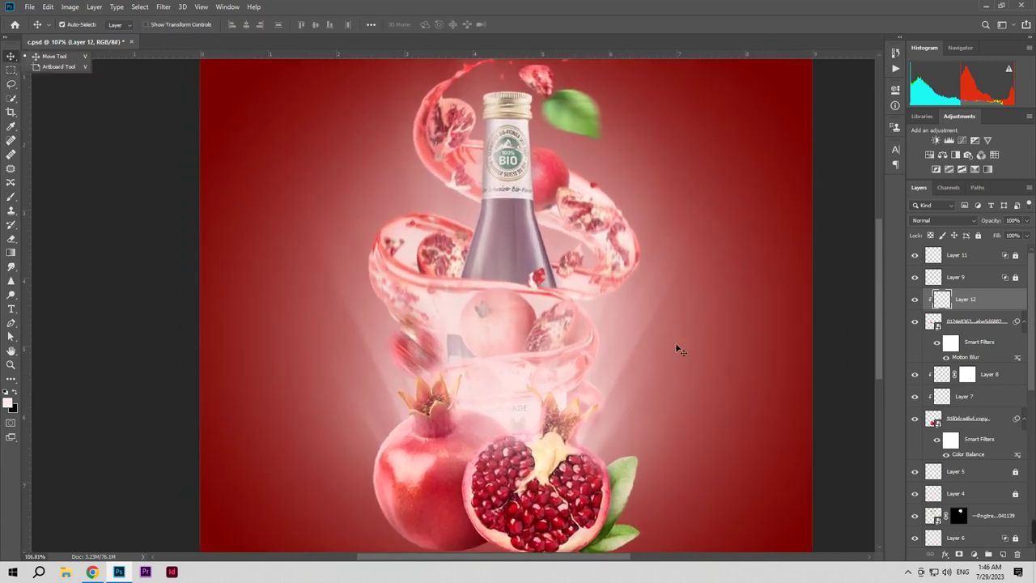
{"action": "left_click", "coordinate": [600, 397]}
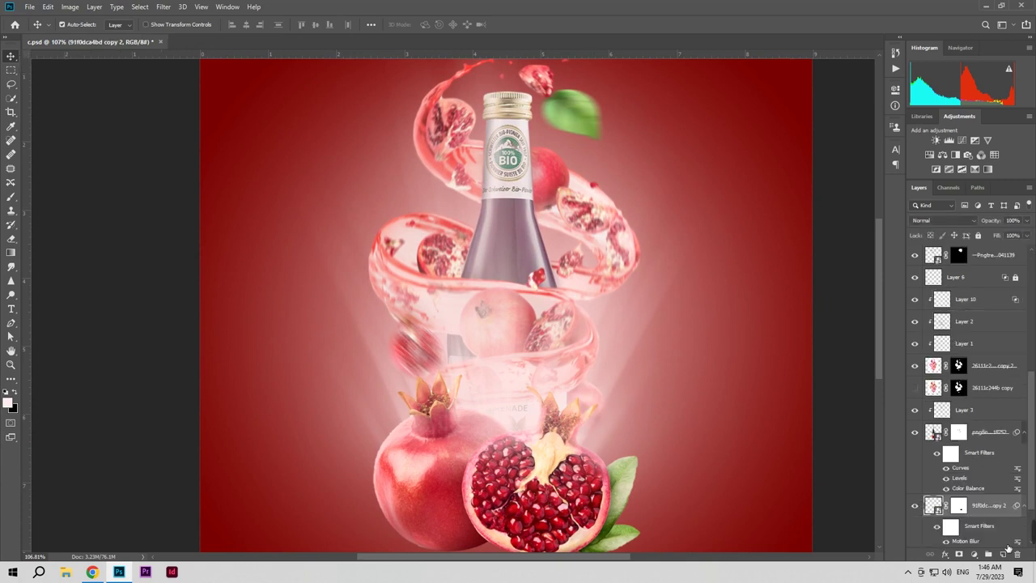
{"action": "left_click", "coordinate": [1002, 554]}
{"action": "right_click", "coordinate": [1003, 508]}
{"action": "left_click", "coordinate": [926, 252]}
Step: Paint pale haze over the rear pomegranate on Layer 13 with a 59 px soft brush at 15% opacity
{"action": "key", "text": "z"}
{"action": "left_click_drag", "start_coordinate": [585, 390], "coordinate": [609, 402]}
{"action": "key", "text": "v"}
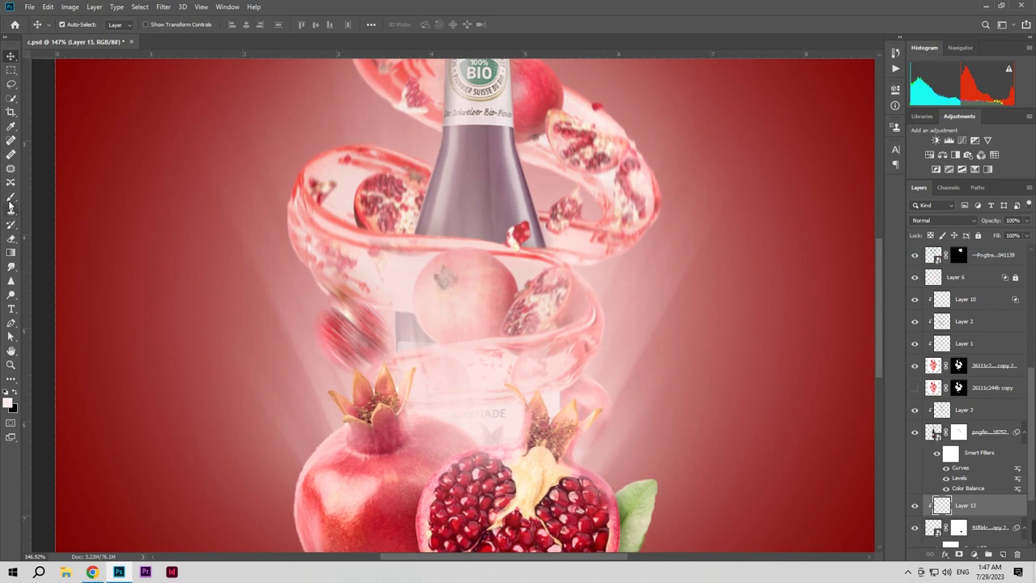
{"action": "left_click", "coordinate": [10, 198]}
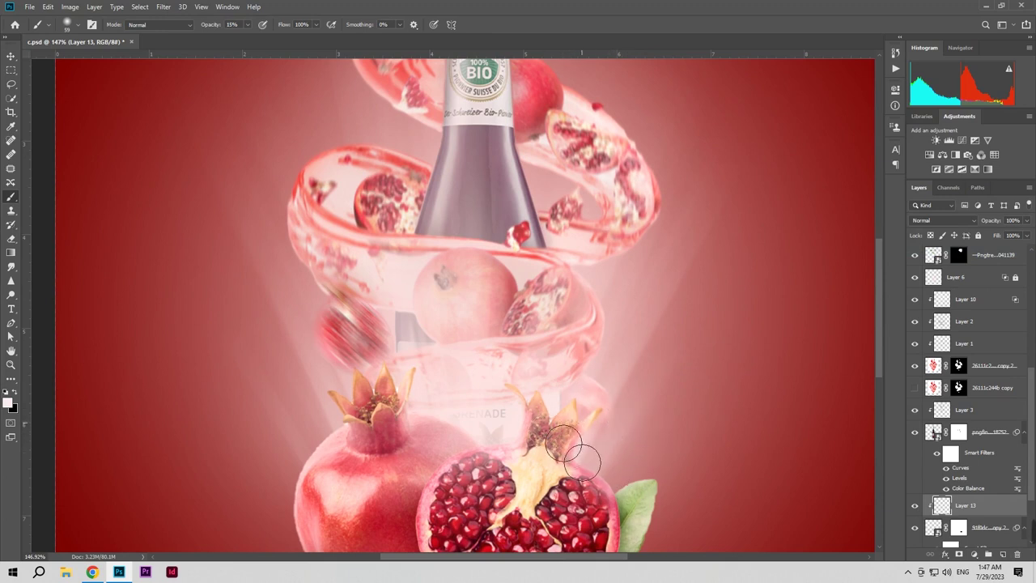
Step: Add a new layer above the green leaf beside the bottle cap and clip it to the leaf
{"action": "left_click_drag", "start_coordinate": [412, 327], "coordinate": [381, 491]}
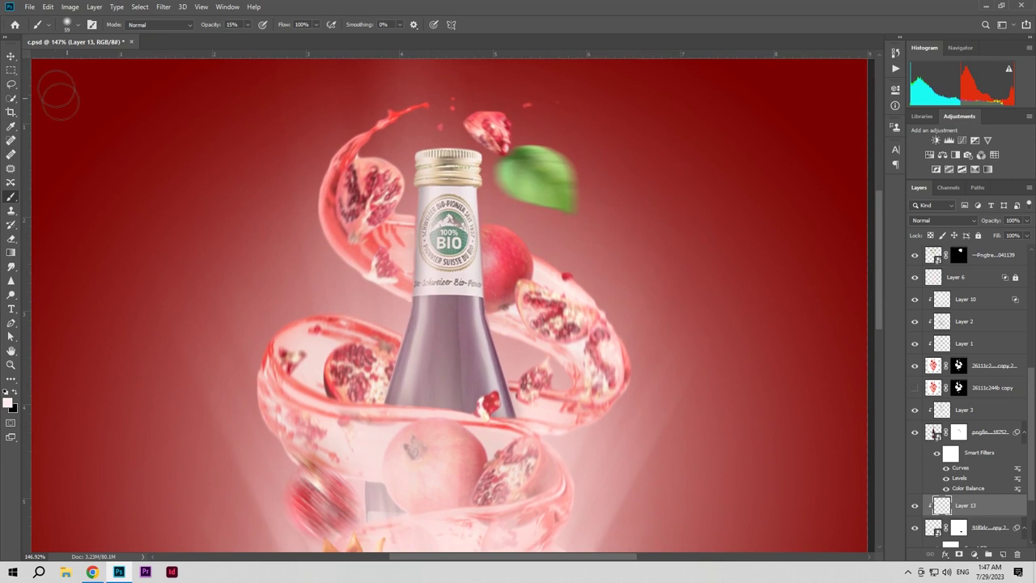
{"action": "left_click", "coordinate": [11, 56]}
{"action": "left_click", "coordinate": [647, 229]}
{"action": "left_click", "coordinate": [915, 255]}
{"action": "left_click", "coordinate": [915, 255]}
{"action": "left_click", "coordinate": [1004, 555]}
{"action": "right_click", "coordinate": [1002, 257]}
{"action": "left_click", "coordinate": [967, 312]}
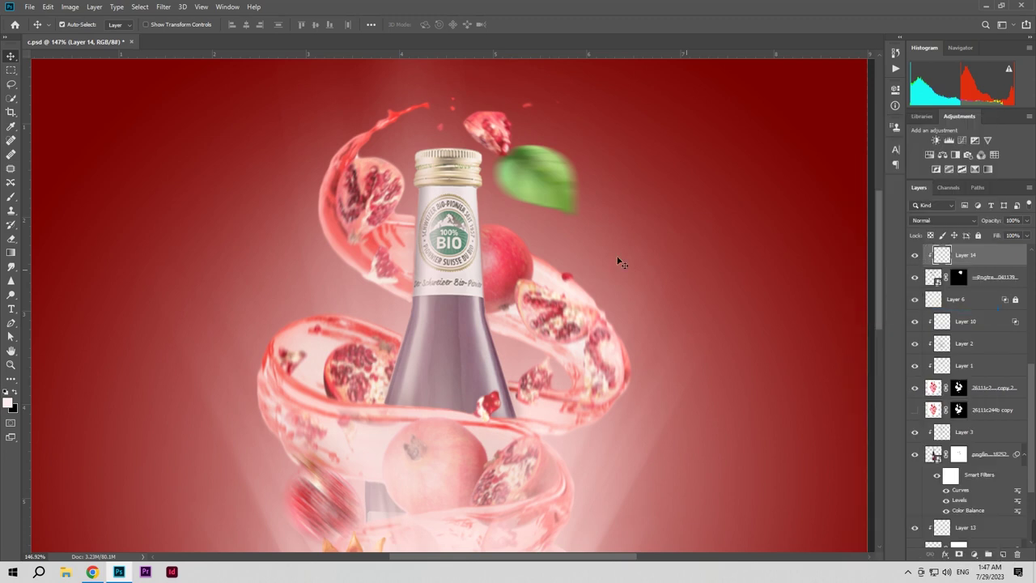
Step: Paint pale haze over the green leaf on Layer 14 with a 96 px soft brush at 8% opacity
{"action": "left_click", "coordinate": [11, 196]}
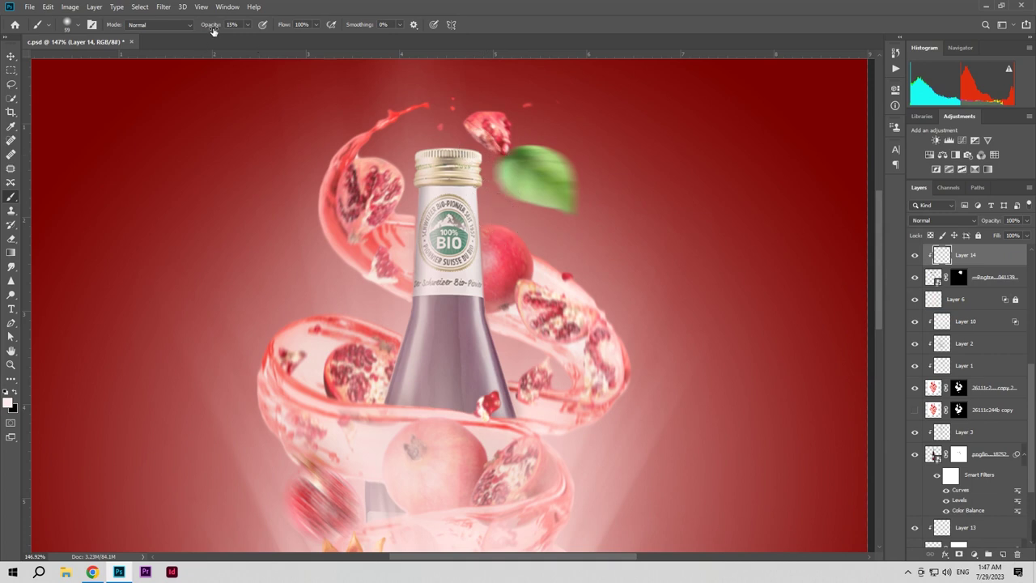
{"action": "mouse_move", "coordinate": [526, 189]}
{"action": "left_mouse_down"}
{"action": "mouse_move", "coordinate": [561, 208]}
{"action": "mouse_move", "coordinate": [554, 212]}
{"action": "left_mouse_up"}
{"action": "mouse_move", "coordinate": [562, 260]}
{"action": "left_mouse_down"}
{"action": "mouse_move", "coordinate": [521, 301]}
{"action": "mouse_move", "coordinate": [543, 280]}
{"action": "left_mouse_up"}
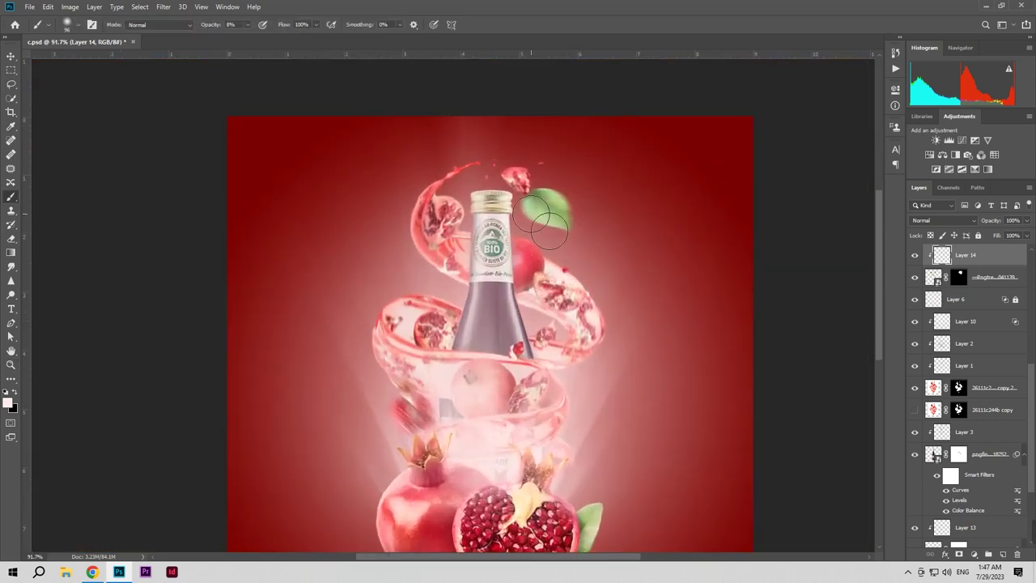
{"action": "key", "text": "z"}
{"action": "mouse_move", "coordinate": [606, 359]}
{"action": "left_mouse_down"}
{"action": "mouse_move", "coordinate": [569, 372]}
{"action": "mouse_move", "coordinate": [586, 386]}
{"action": "left_mouse_up"}
{"action": "key", "text": "b"}
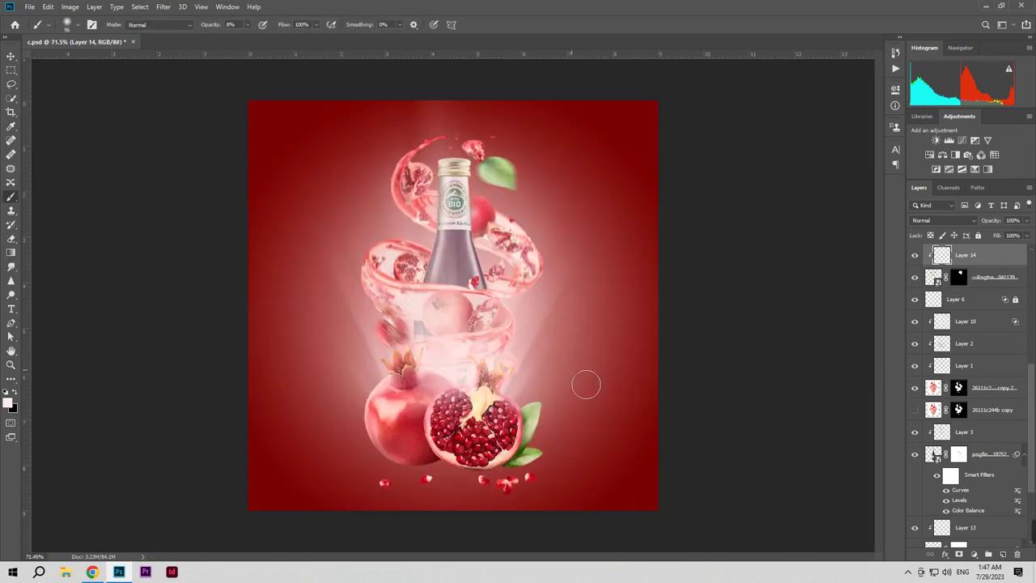
Step: Add a new layer above Layer 3 in the bottle's group of clipped layers and clip it to the bottle
{"action": "left_click", "coordinate": [11, 56]}
{"action": "left_click", "coordinate": [459, 245]}
{"action": "left_click", "coordinate": [916, 456]}
{"action": "left_click", "coordinate": [916, 456]}
{"action": "left_click", "coordinate": [997, 437]}
{"action": "left_click", "coordinate": [1003, 554]}
{"action": "right_click", "coordinate": [1002, 439]}
{"action": "left_click", "coordinate": [893, 311]}
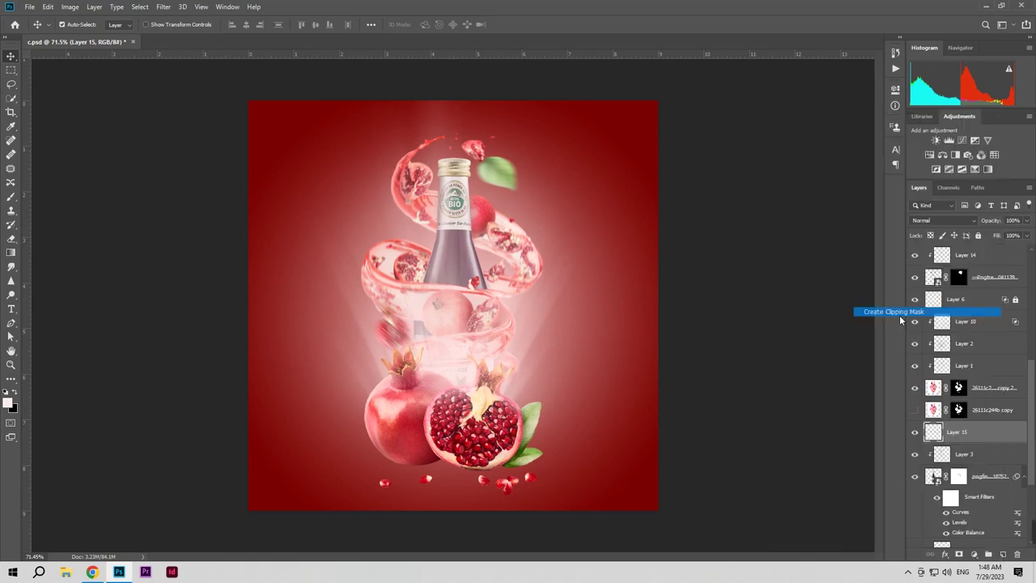
{"action": "left_click_drag", "start_coordinate": [469, 445], "coordinate": [506, 448]}
{"action": "left_click_drag", "start_coordinate": [509, 379], "coordinate": [476, 521]}
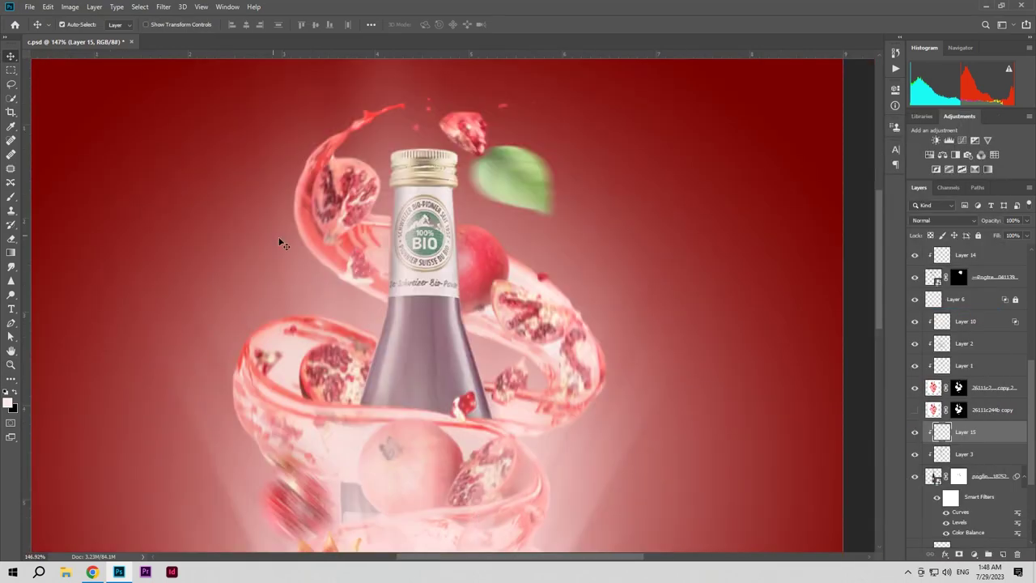
Step: Paint pale haze along the edges of the bottle's neck and shoulders on Layer 15 with a small soft brush at 72% opacity
{"action": "left_click", "coordinate": [11, 197]}
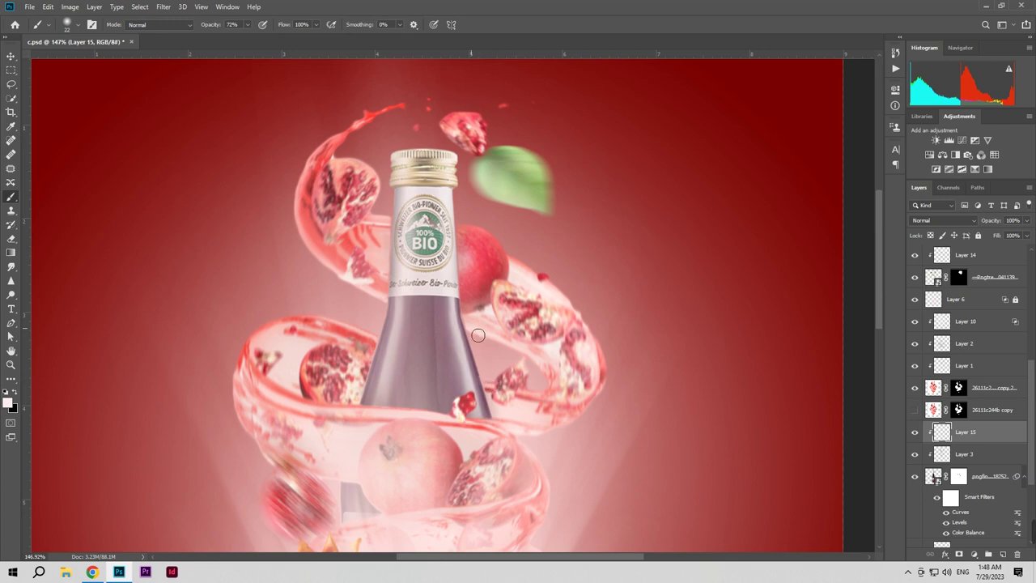
{"action": "key", "text": "ctrl+space"}
{"action": "mouse_move", "coordinate": [476, 361]}
{"action": "left_mouse_down"}
{"action": "mouse_move", "coordinate": [396, 361]}
{"action": "mouse_move", "coordinate": [492, 358]}
{"action": "left_mouse_up"}
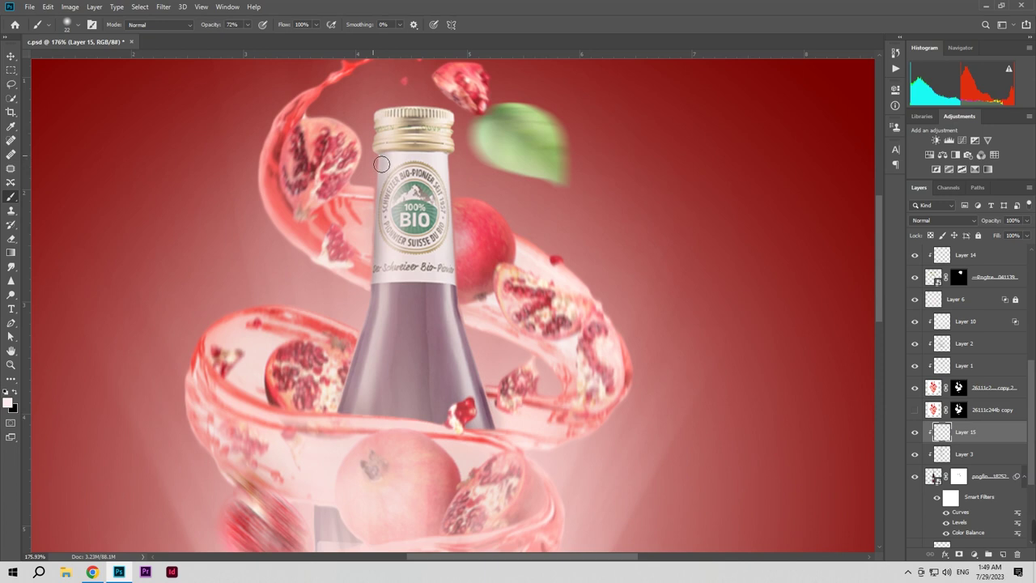
{"action": "left_click_drag", "start_coordinate": [363, 149], "coordinate": [376, 145]}
{"action": "key", "text": "z"}
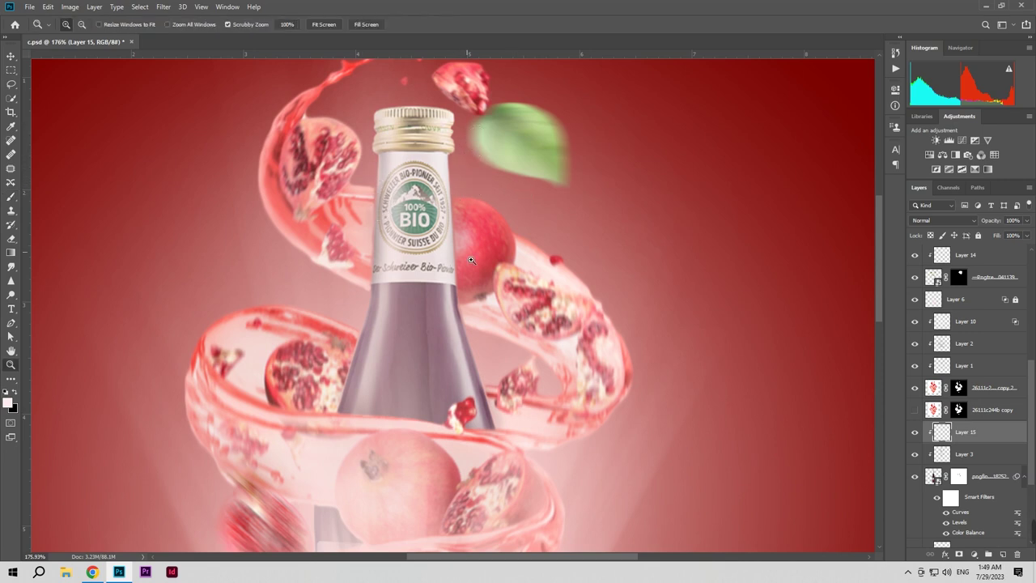
{"action": "left_click", "coordinate": [11, 198]}
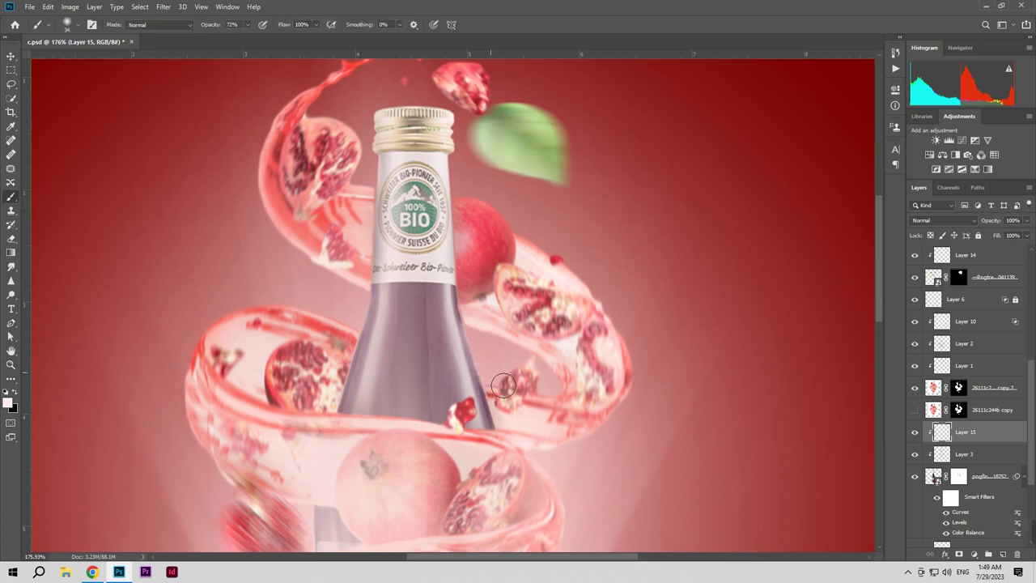
{"action": "mouse_move", "coordinate": [498, 357]}
{"action": "left_mouse_down"}
{"action": "mouse_move", "coordinate": [467, 361]}
{"action": "mouse_move", "coordinate": [506, 199]}
{"action": "left_mouse_up"}
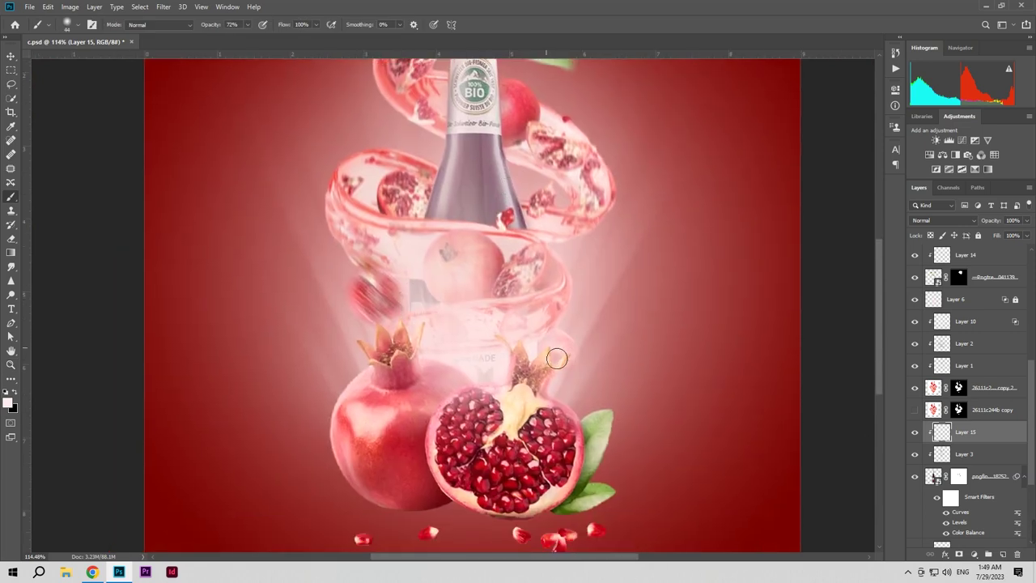
Step: Build up fainter haze over the bottle's neck and upper body on Layer 15, reducing the brush to 7% opacity at 76 px
{"action": "scroll", "coordinate": [517, 259], "scroll_direction": "up", "scroll_amount": 2}
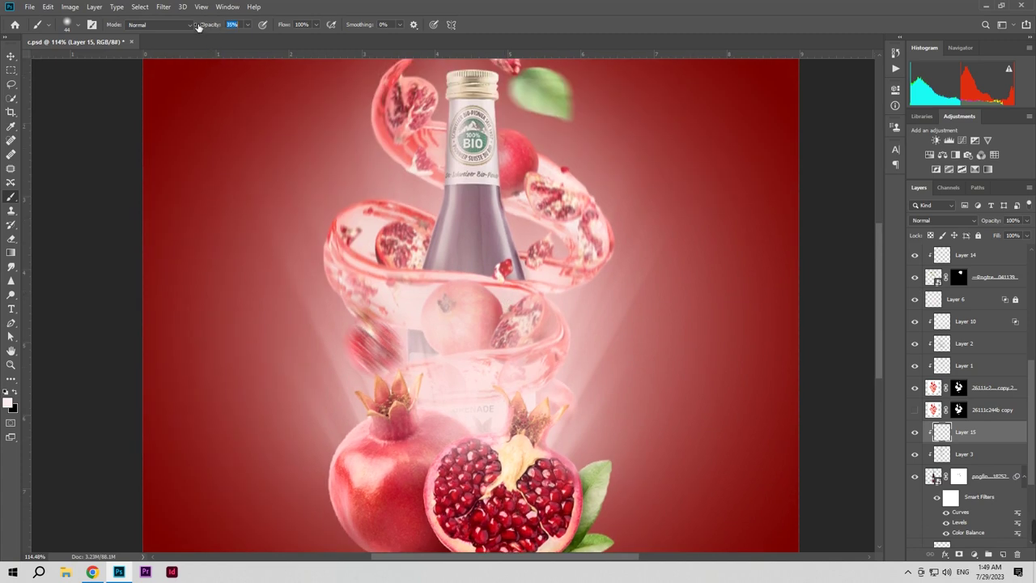
{"action": "left_click_drag", "start_coordinate": [446, 208], "coordinate": [455, 210]}
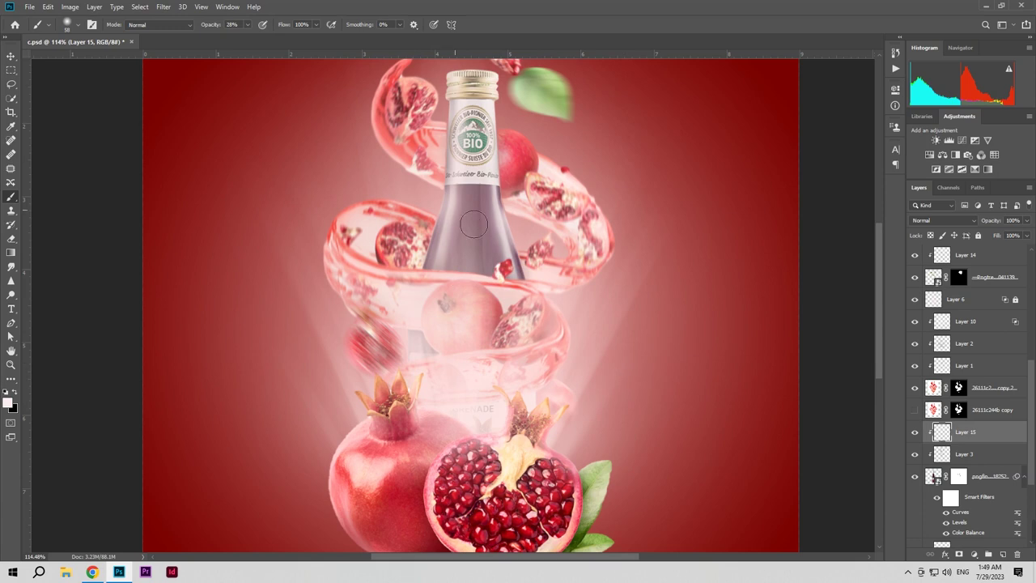
{"action": "left_click_drag", "start_coordinate": [200, 24], "coordinate": [203, 24]}
{"action": "mouse_move", "coordinate": [467, 203]}
{"action": "left_mouse_down"}
{"action": "mouse_move", "coordinate": [459, 186]}
{"action": "mouse_move", "coordinate": [481, 217]}
{"action": "left_mouse_up"}
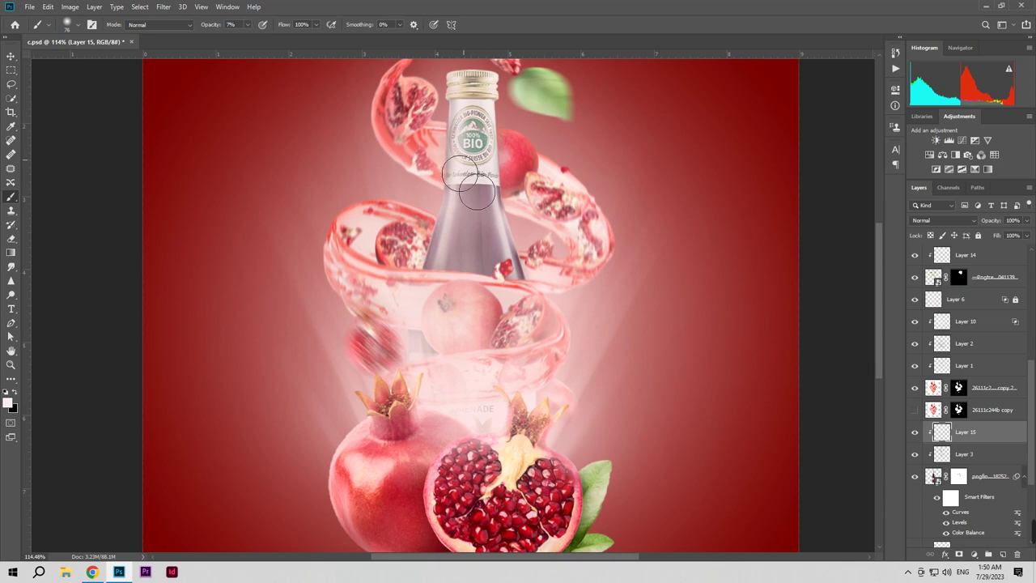
{"action": "key", "text": "z"}
{"action": "mouse_move", "coordinate": [457, 198]}
{"action": "left_mouse_down"}
{"action": "mouse_move", "coordinate": [423, 216]}
{"action": "mouse_move", "coordinate": [437, 221]}
{"action": "left_mouse_up"}
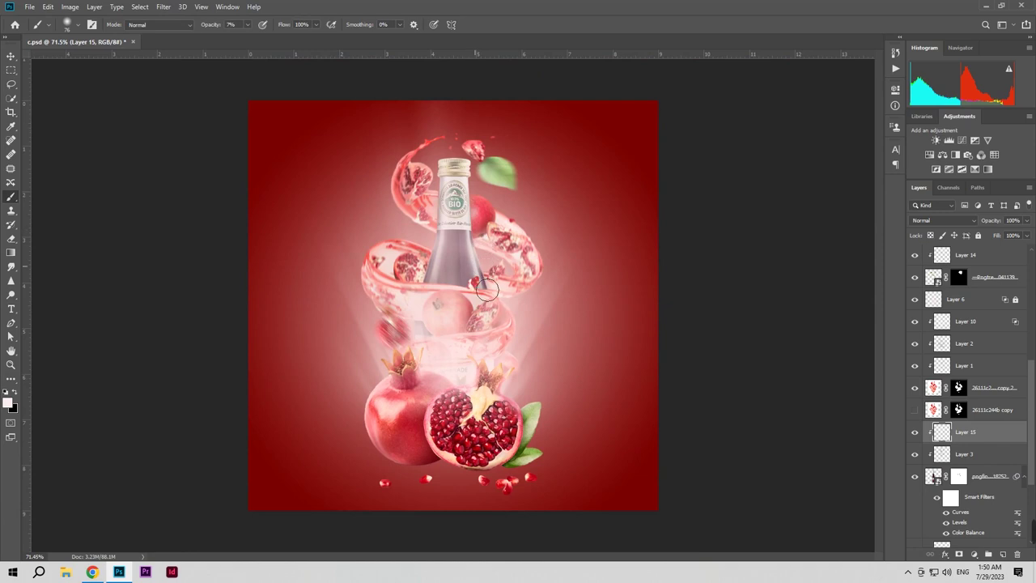
Step: Split Layer 15's Underlying Layer black Blend If slider to 0/39 and lower the layer's opacity to 67%
{"action": "left_click", "coordinate": [916, 438]}
{"action": "left_click", "coordinate": [916, 438]}
{"action": "left_click", "coordinate": [959, 555]}
{"action": "left_click", "coordinate": [967, 386]}
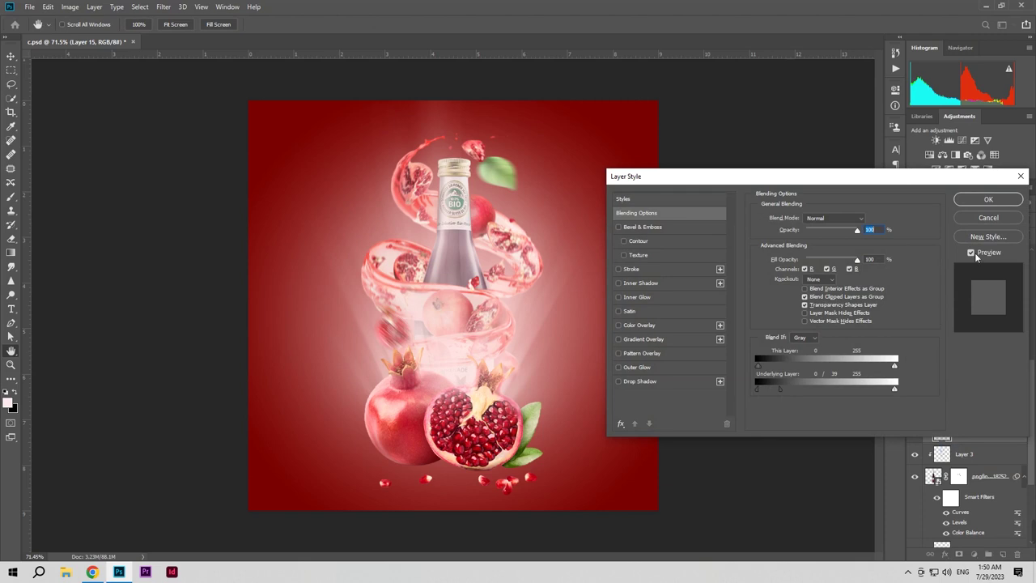
{"action": "key", "text": "Return"}
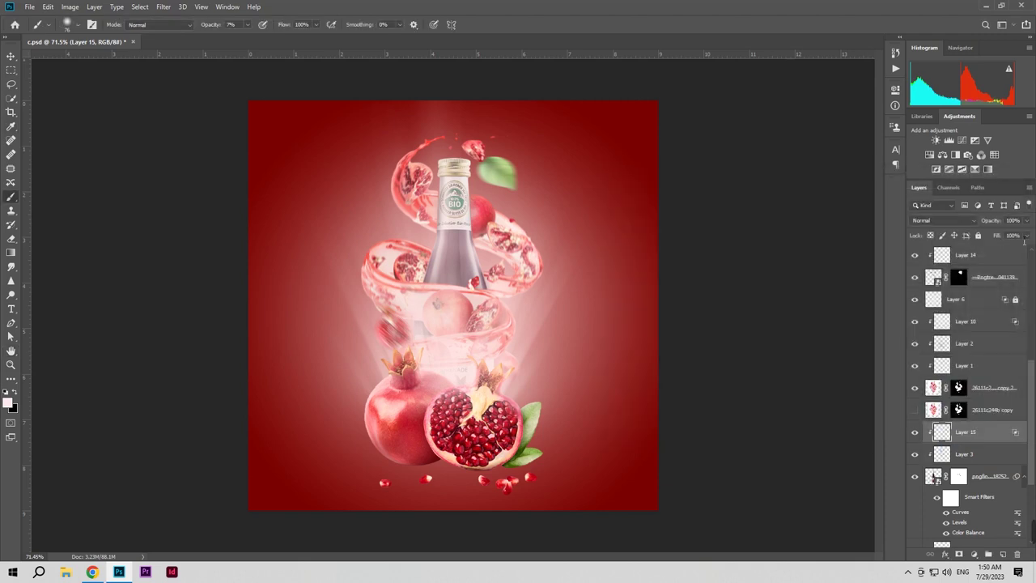
{"action": "left_click_drag", "start_coordinate": [942, 226], "coordinate": [961, 226]}
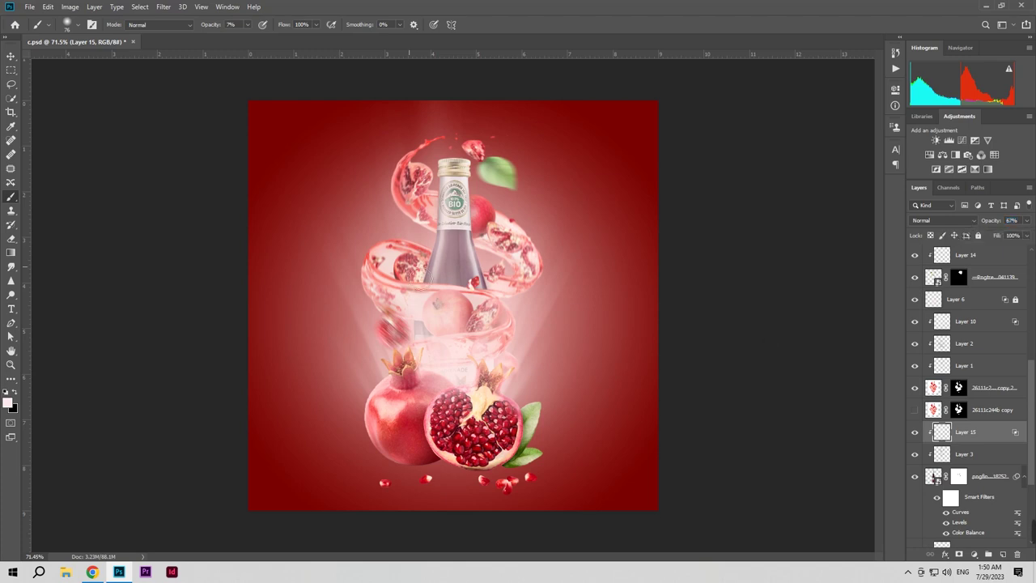
Step: Add a new layer above Layer 11 at the top of the stack and choose a very dark red brush colour
{"action": "scroll", "coordinate": [957, 294], "scroll_direction": "up", "scroll_amount": 8}
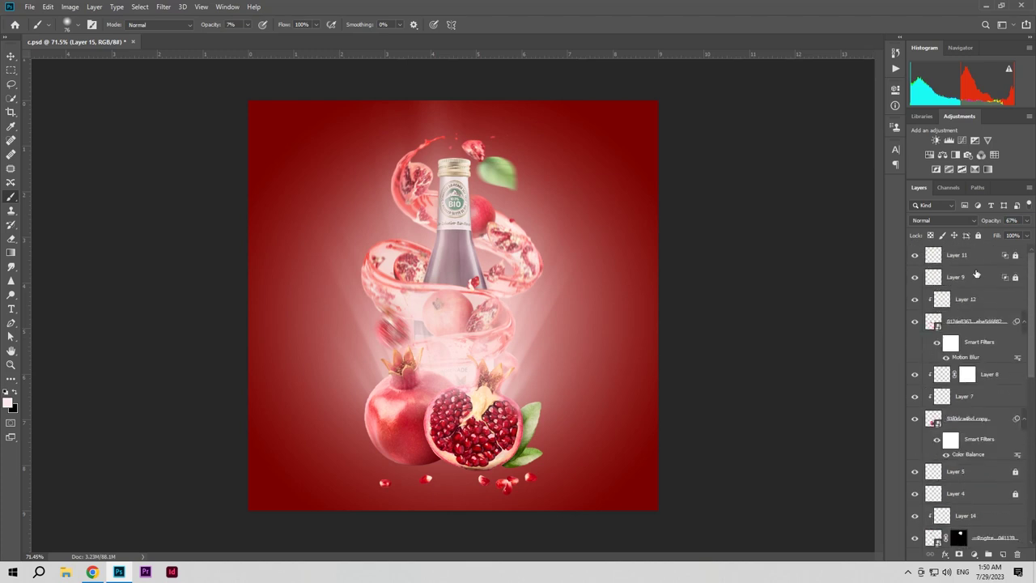
{"action": "left_click", "coordinate": [978, 261]}
{"action": "left_click", "coordinate": [1004, 555]}
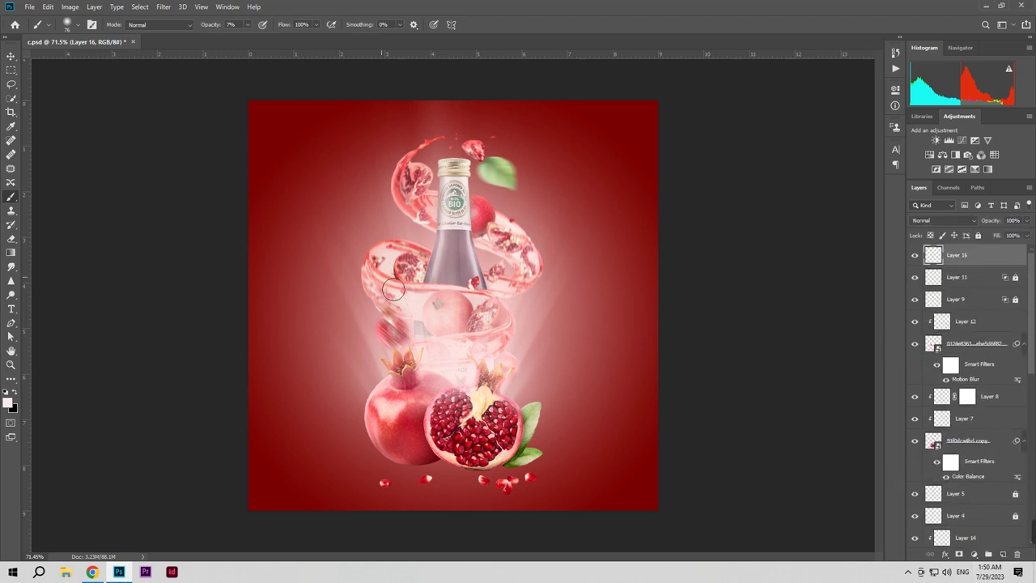
{"action": "left_click", "coordinate": [8, 402]}
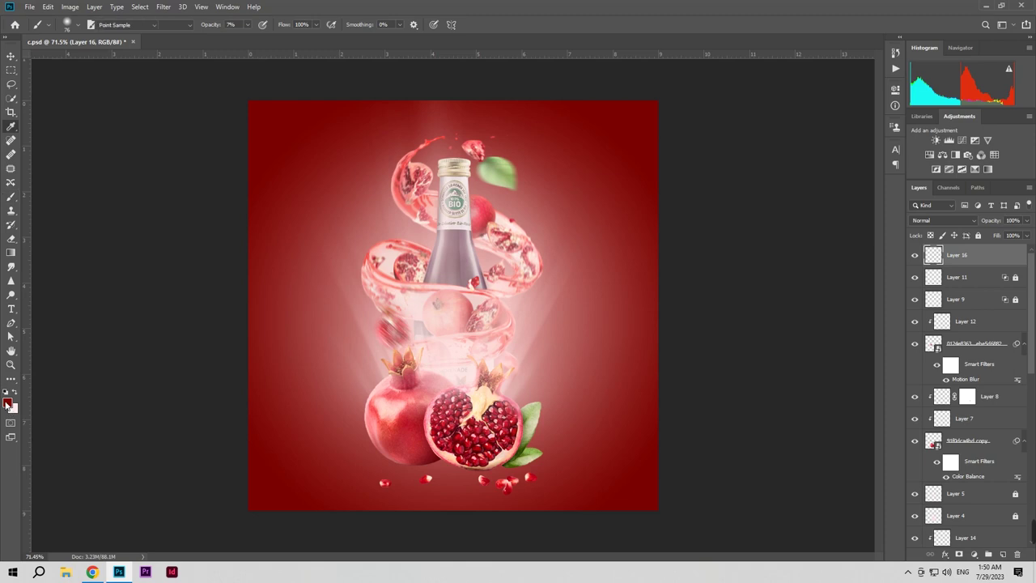
{"action": "left_click", "coordinate": [885, 387]}
{"action": "left_click", "coordinate": [980, 271]}
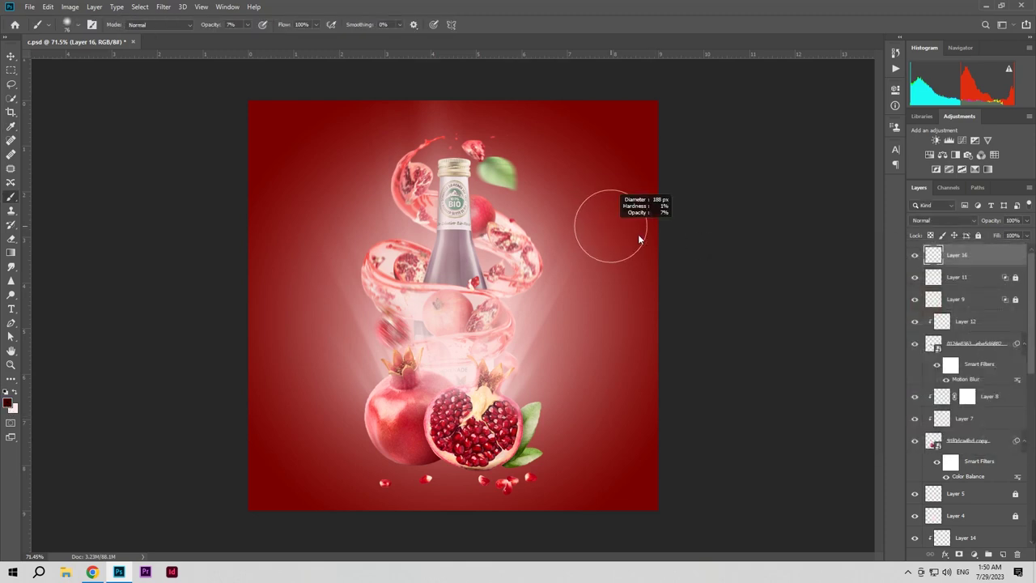
Step: Darken the background's outer edges on Layer 16 with a 322 px soft brush at 7% opacity and set the layer's opacity to 67%
{"action": "left_click_drag", "start_coordinate": [597, 136], "coordinate": [616, 145]}
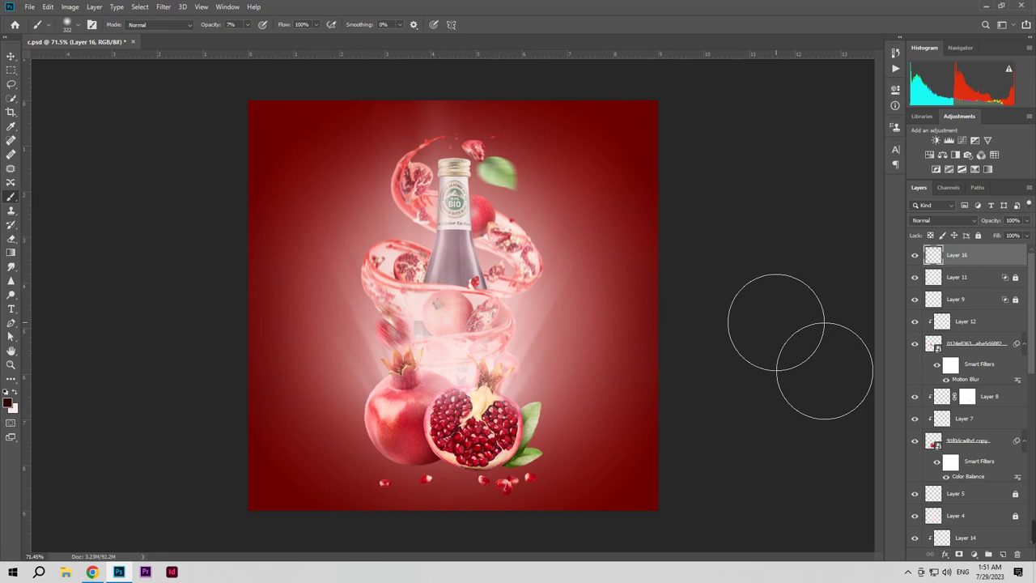
{"action": "left_click", "coordinate": [12, 57]}
{"action": "left_click", "coordinate": [916, 256]}
{"action": "left_click", "coordinate": [916, 255]}
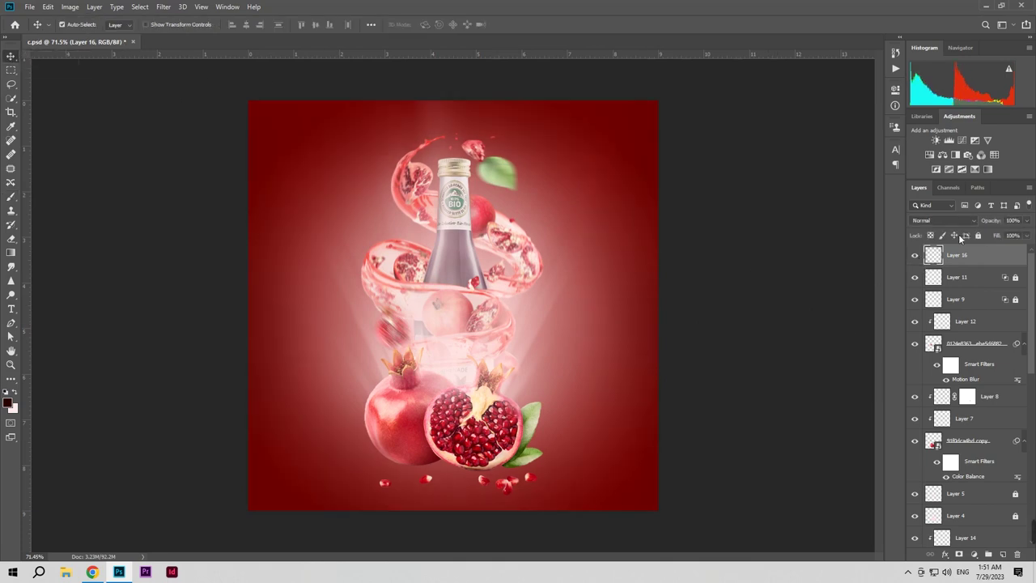
{"action": "left_click_drag", "start_coordinate": [1000, 224], "coordinate": [986, 226]}
Step: Add a new layer directly above Color Fill 1 and switch the brush back to the pale pink colour
{"action": "scroll", "coordinate": [936, 447], "scroll_direction": "down", "scroll_amount": 8}
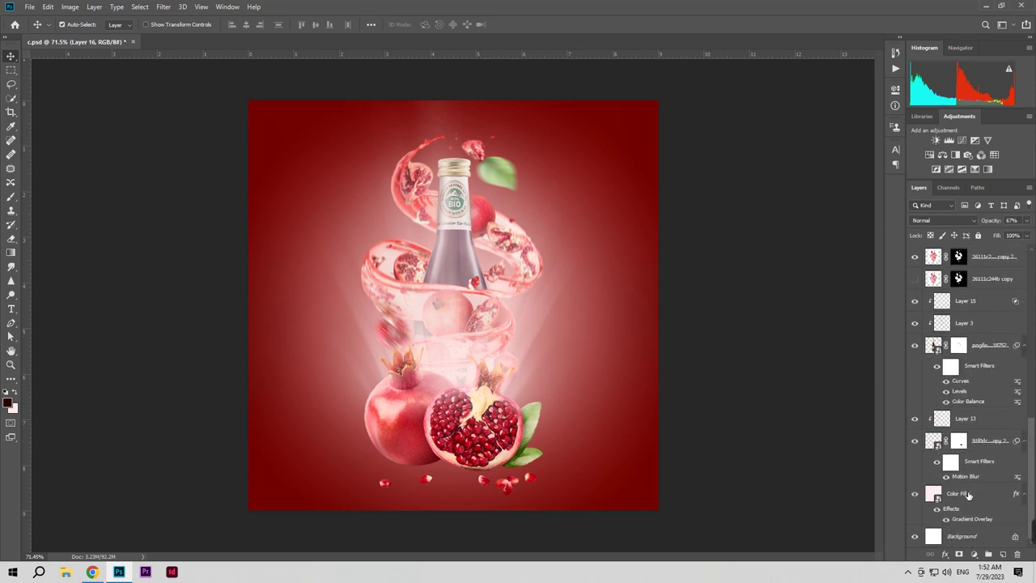
{"action": "left_click", "coordinate": [1002, 554]}
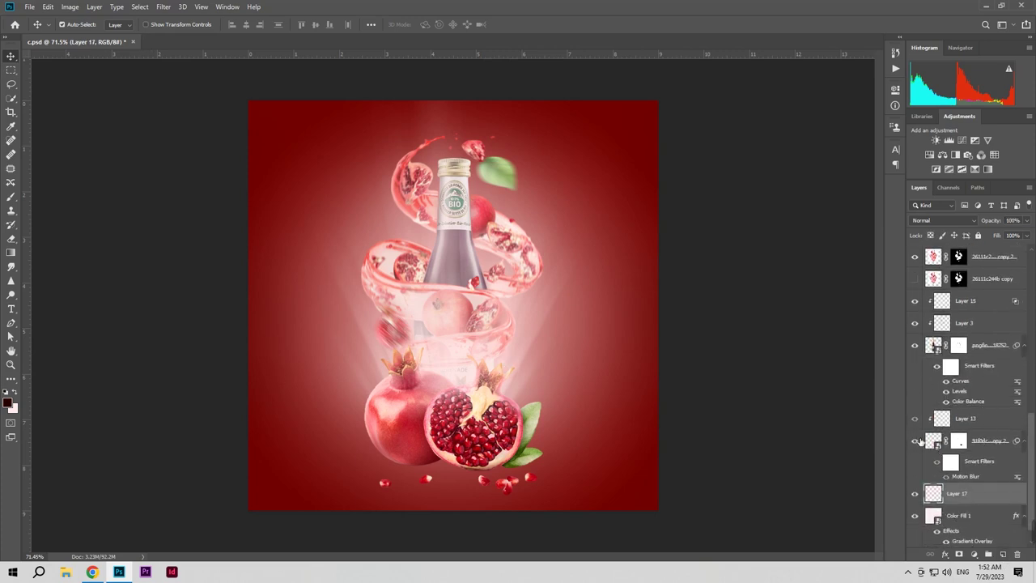
{"action": "left_click", "coordinate": [11, 196]}
{"action": "left_click", "coordinate": [15, 392]}
Step: Try painting a pale glow behind the bottle on Layer 17 with 322 px and 146 px soft brushes at 43% opacity
{"action": "left_click_drag", "start_coordinate": [210, 28], "coordinate": [236, 31]}
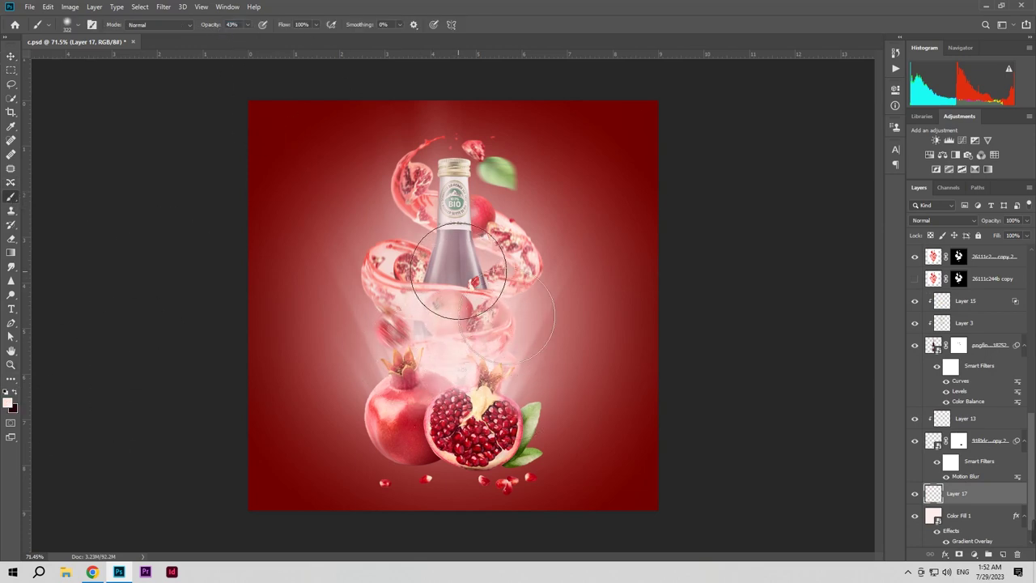
{"action": "mouse_move", "coordinate": [435, 344]}
{"action": "left_mouse_down"}
{"action": "mouse_move", "coordinate": [490, 356]}
{"action": "mouse_move", "coordinate": [521, 347]}
{"action": "mouse_move", "coordinate": [535, 364]}
{"action": "left_mouse_up"}
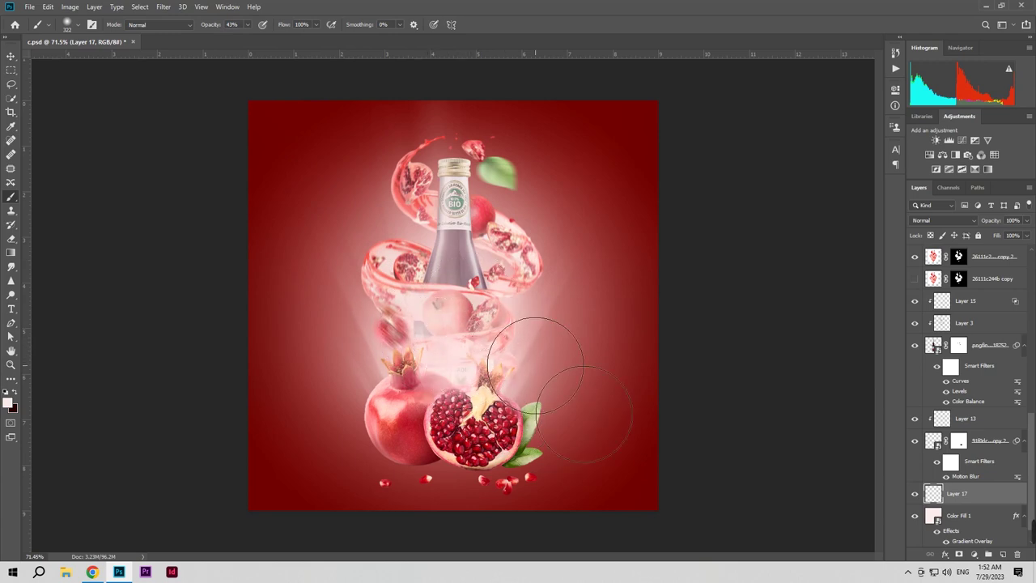
{"action": "left_click_drag", "start_coordinate": [468, 249], "coordinate": [432, 245]}
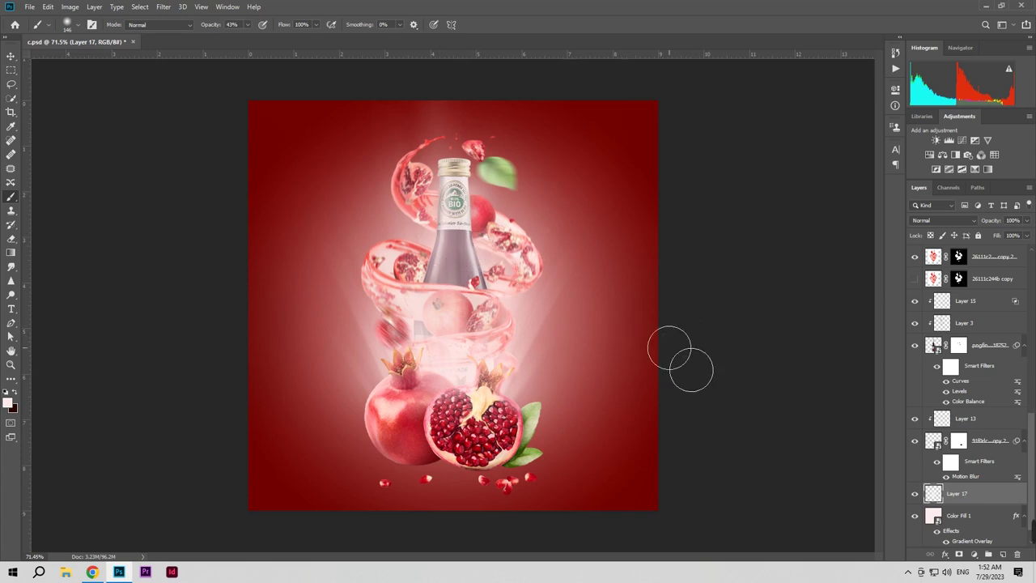
Step: Paint a broad pale glow behind the bottle with a 778 px soft brush at 10% opacity and set Layer 17's opacity to 50%
{"action": "right_click", "coordinate": [468, 235], "text": "alt"}
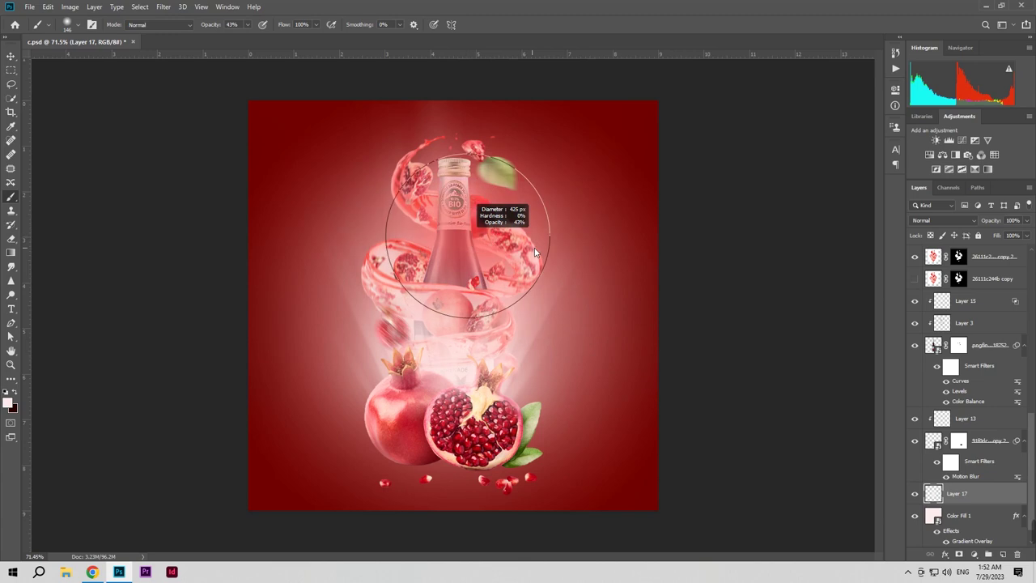
{"action": "left_click_drag", "start_coordinate": [220, 30], "coordinate": [203, 31]}
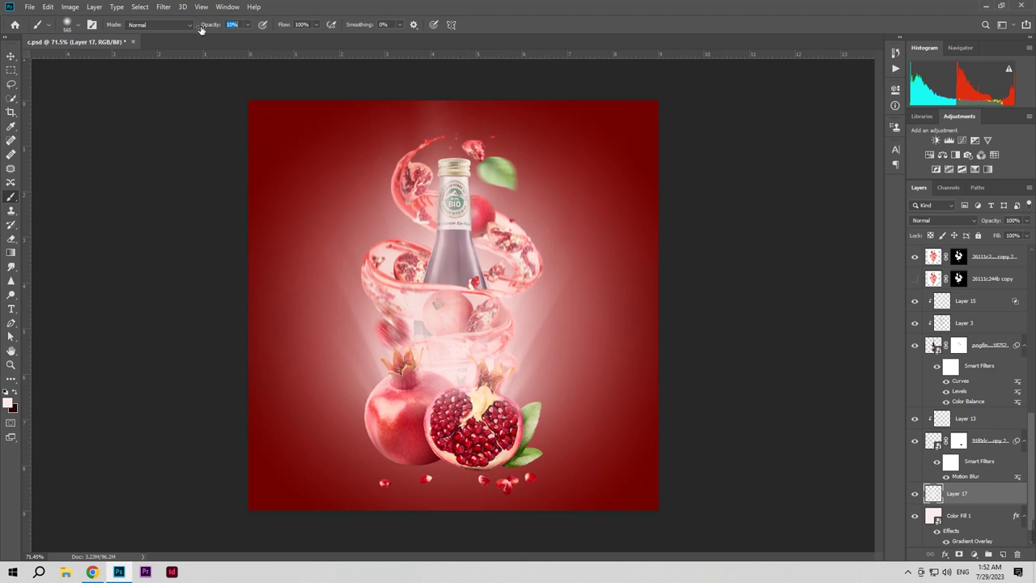
{"action": "right_click", "coordinate": [373, 204], "text": "alt"}
{"action": "mouse_move", "coordinate": [429, 240]}
{"action": "left_mouse_down"}
{"action": "mouse_move", "coordinate": [508, 245]}
{"action": "mouse_move", "coordinate": [500, 234]}
{"action": "mouse_move", "coordinate": [442, 290]}
{"action": "mouse_move", "coordinate": [447, 354]}
{"action": "mouse_move", "coordinate": [446, 321]}
{"action": "left_mouse_up"}
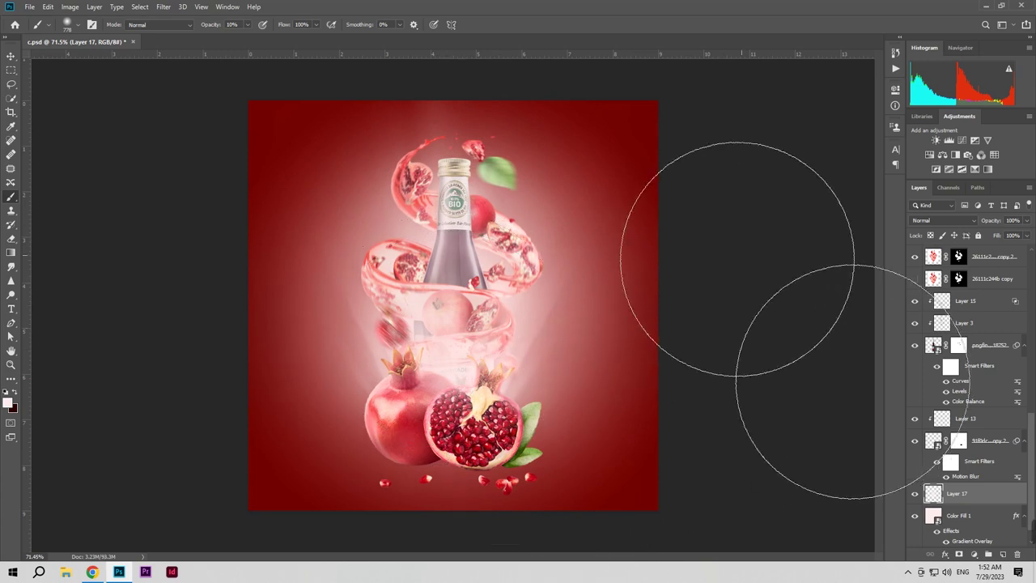
{"action": "left_click", "coordinate": [11, 55]}
{"action": "left_click_drag", "start_coordinate": [989, 220], "coordinate": [763, 232]}
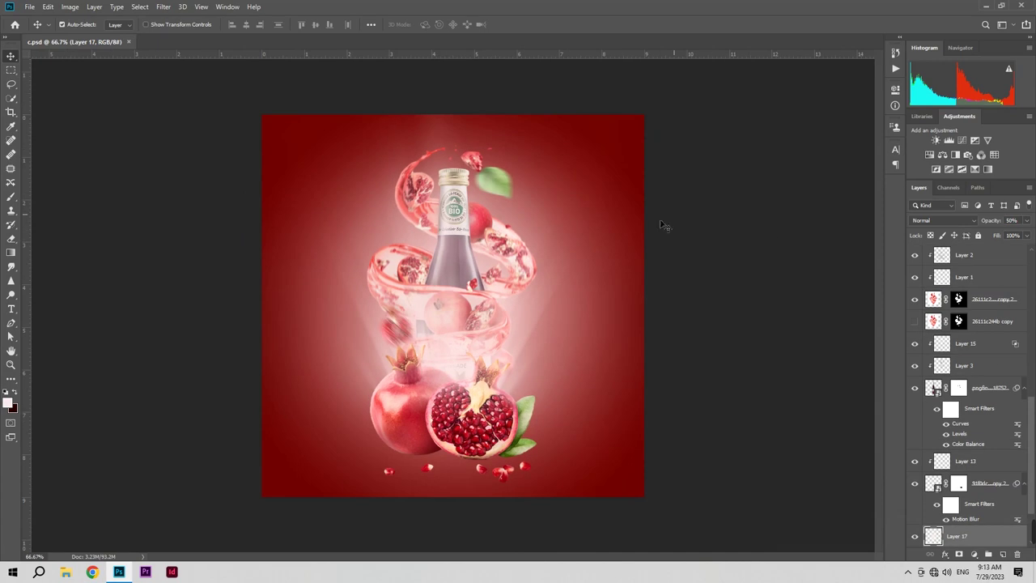
Step: Paint white on the mask of the juice swirl layer 26111c244b copy 2 along the bottle body's right edge with a 3 px brush
{"action": "left_click", "coordinate": [458, 254]}
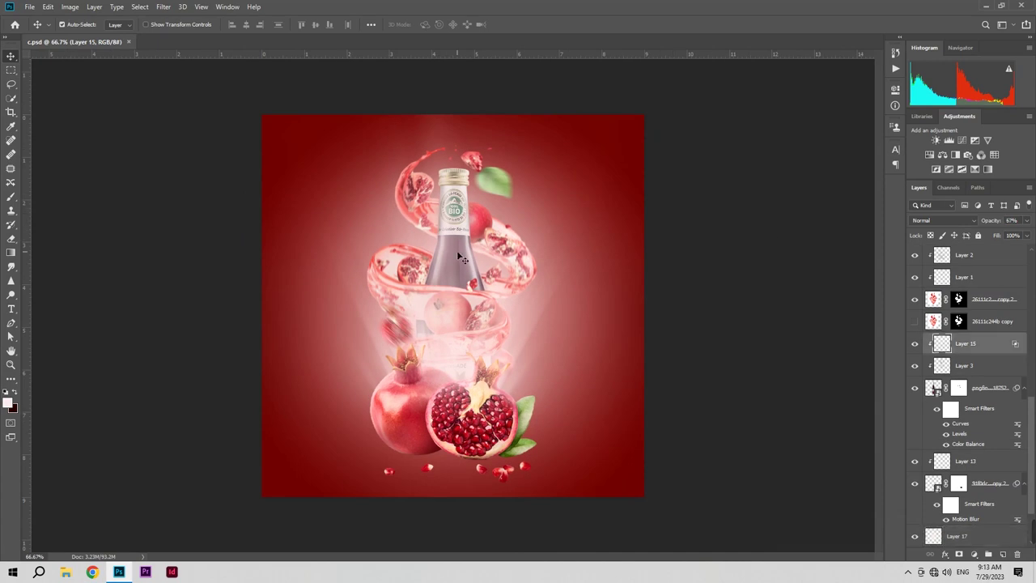
{"action": "left_click", "coordinate": [957, 389]}
{"action": "key", "text": "z"}
{"action": "left_click_drag", "start_coordinate": [472, 215], "coordinate": [482, 336]}
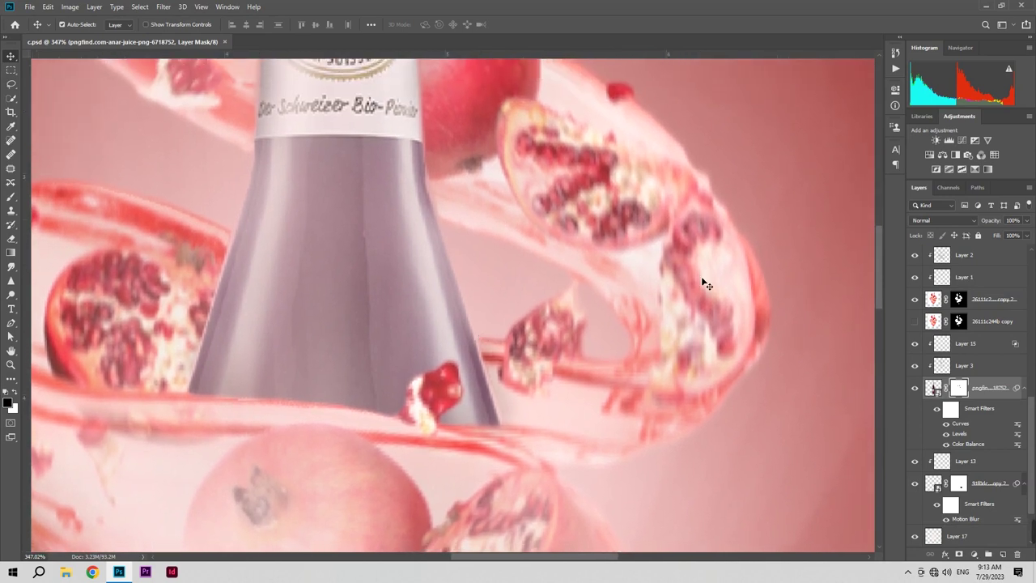
{"action": "left_click", "coordinate": [974, 302]}
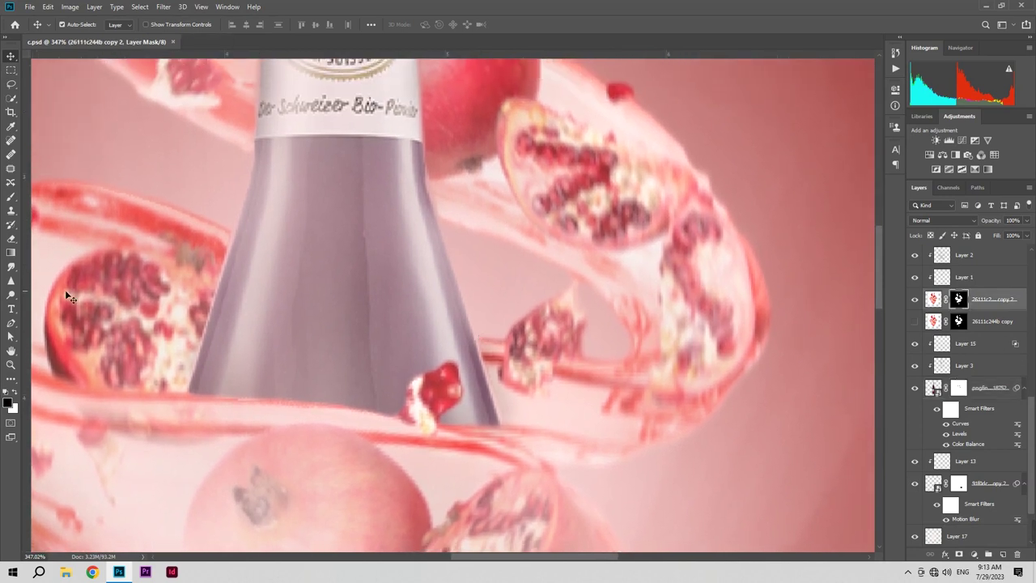
{"action": "left_click", "coordinate": [11, 196]}
{"action": "mouse_move", "coordinate": [474, 278]}
{"action": "left_mouse_down"}
{"action": "mouse_move", "coordinate": [488, 281]}
{"action": "mouse_move", "coordinate": [97, 279]}
{"action": "left_mouse_up"}
{"action": "left_click_drag", "start_coordinate": [544, 324], "coordinate": [240, 317]}
{"action": "left_click_drag", "start_coordinate": [472, 197], "coordinate": [466, 196]}
{"action": "mouse_move", "coordinate": [466, 195]}
{"action": "left_mouse_down"}
{"action": "mouse_move", "coordinate": [474, 327]}
{"action": "mouse_move", "coordinate": [466, 315]}
{"action": "left_mouse_up"}
{"action": "left_click_drag", "start_coordinate": [458, 279], "coordinate": [450, 282]}
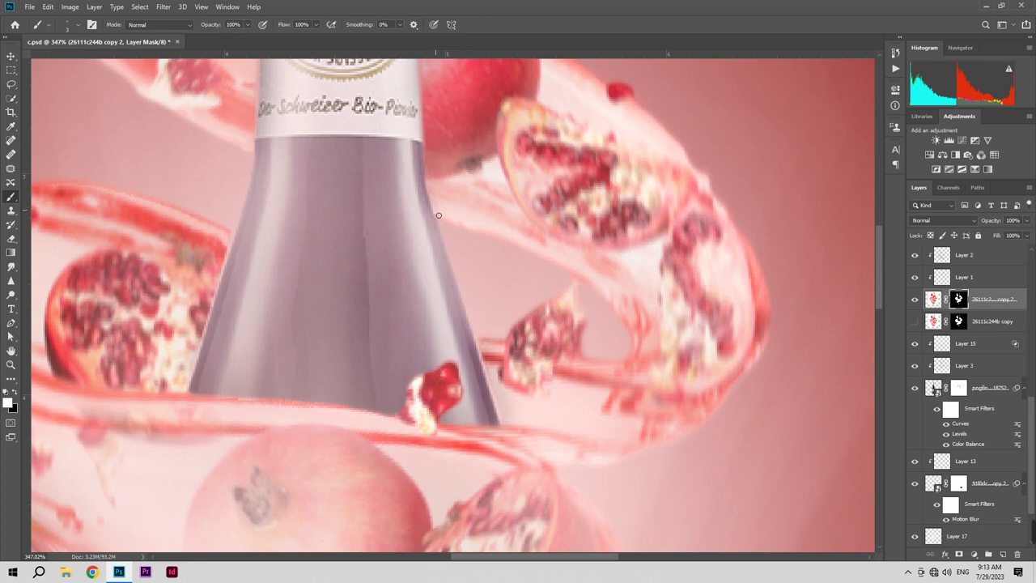
Step: Continue the swirl mask clean-up in white along the right edge of the bottle's shoulder and neck label with a 6 px brush
{"action": "left_click_drag", "start_coordinate": [436, 186], "coordinate": [439, 184]}
{"action": "scroll", "coordinate": [438, 208], "scroll_direction": "up", "scroll_amount": 4}
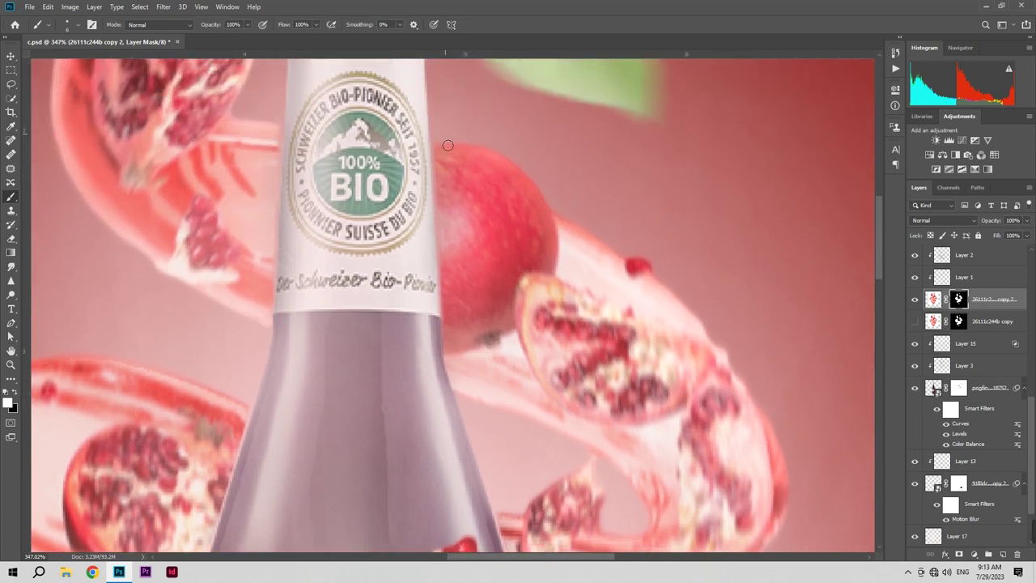
{"action": "left_click", "coordinate": [446, 227], "text": "shift"}
{"action": "mouse_move", "coordinate": [451, 332]}
{"action": "left_mouse_down"}
{"action": "mouse_move", "coordinate": [368, 340]}
{"action": "mouse_move", "coordinate": [439, 356]}
{"action": "mouse_move", "coordinate": [465, 344]}
{"action": "left_mouse_up"}
Step: Continue the swirl mask clean-up in white along the left edge of the bottle's neck label and body with 6 px and 3 px brushes
{"action": "scroll", "coordinate": [340, 252], "scroll_direction": "up", "scroll_amount": 3}
{"action": "scroll", "coordinate": [348, 254], "scroll_direction": "left", "scroll_amount": 2}
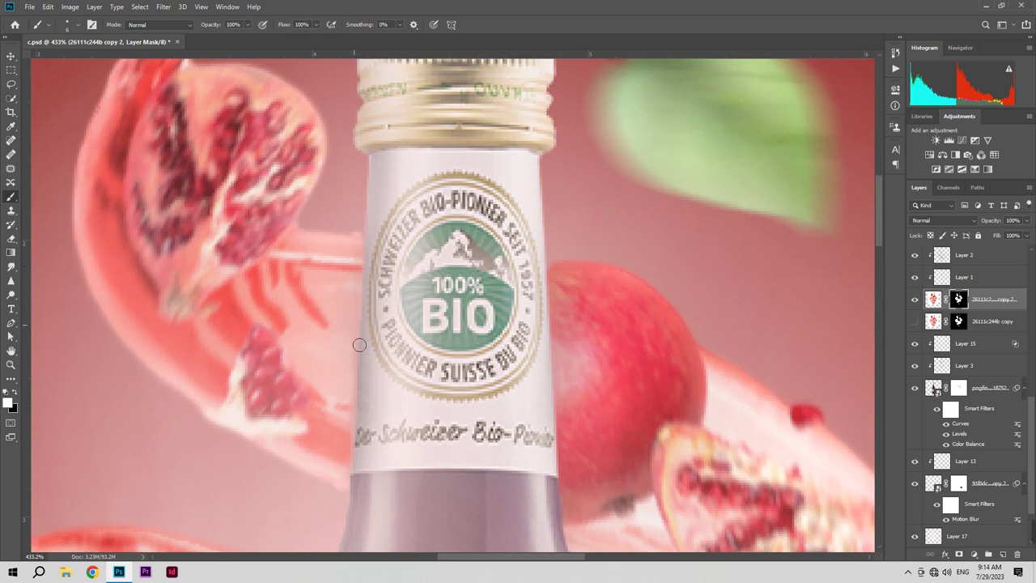
{"action": "left_click_drag", "start_coordinate": [356, 398], "coordinate": [349, 457]}
{"action": "right_click", "coordinate": [346, 489], "text": "alt"}
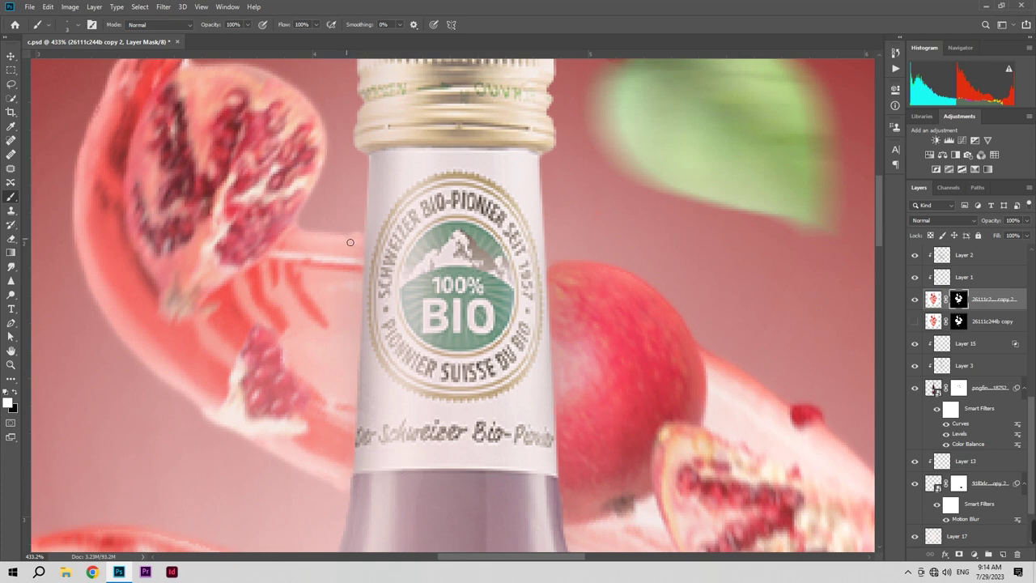
{"action": "scroll", "coordinate": [350, 242], "scroll_direction": "down", "scroll_amount": 10}
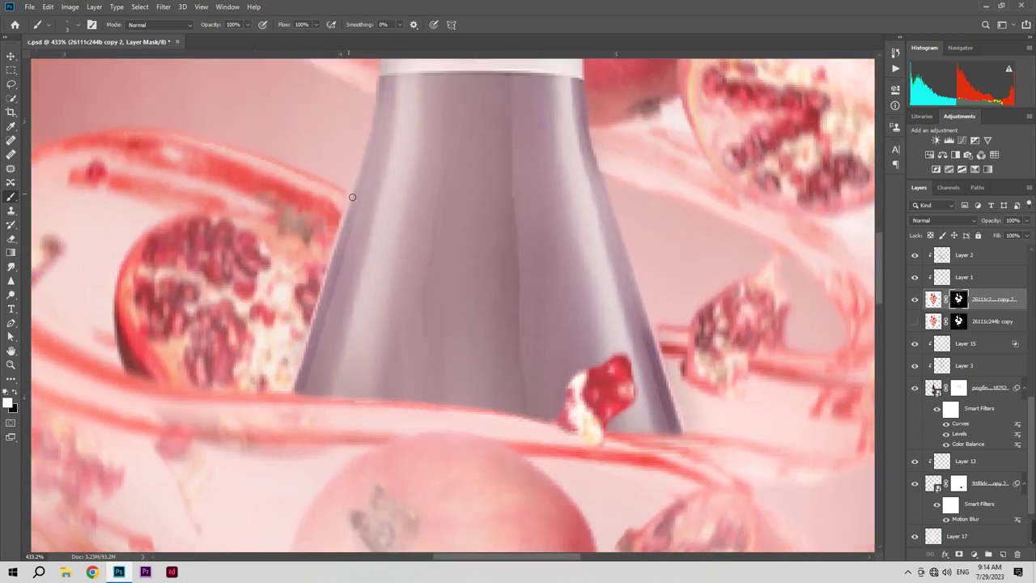
{"action": "left_click", "coordinate": [309, 352], "text": "shift"}
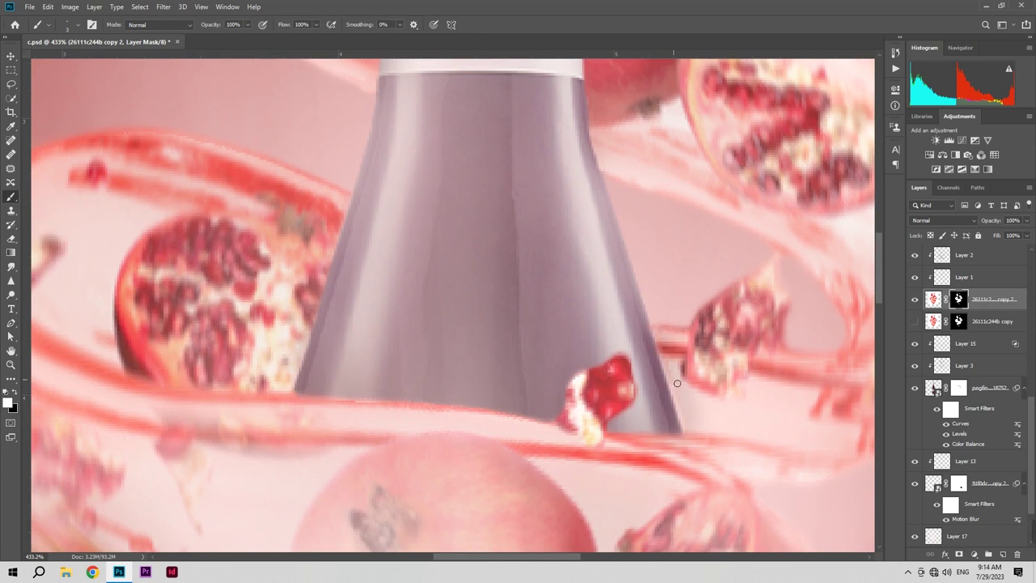
{"action": "left_click_drag", "start_coordinate": [677, 383], "coordinate": [615, 303]}
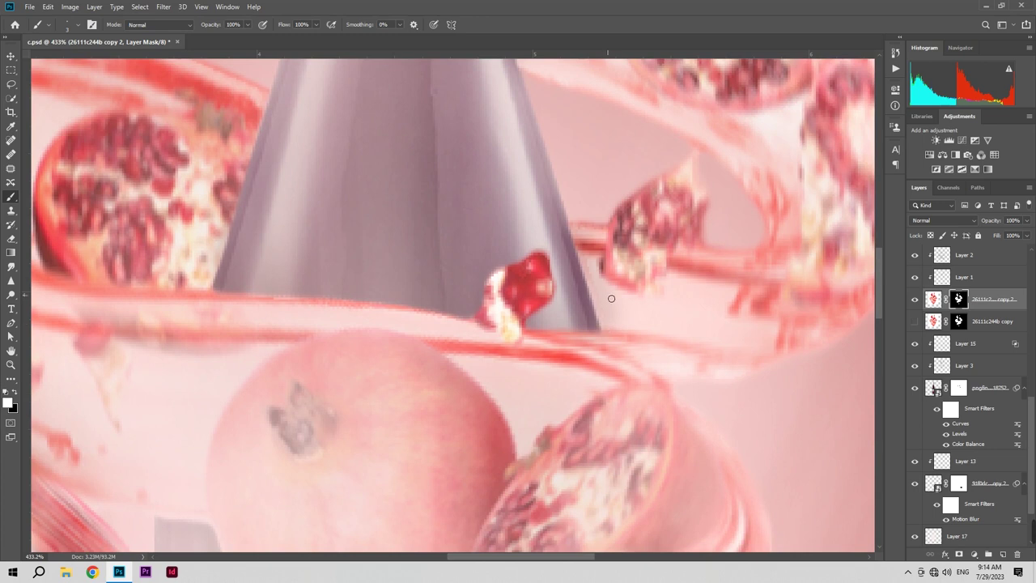
{"action": "left_click_drag", "start_coordinate": [478, 327], "coordinate": [536, 174]}
{"action": "left_click_drag", "start_coordinate": [522, 238], "coordinate": [450, 395]}
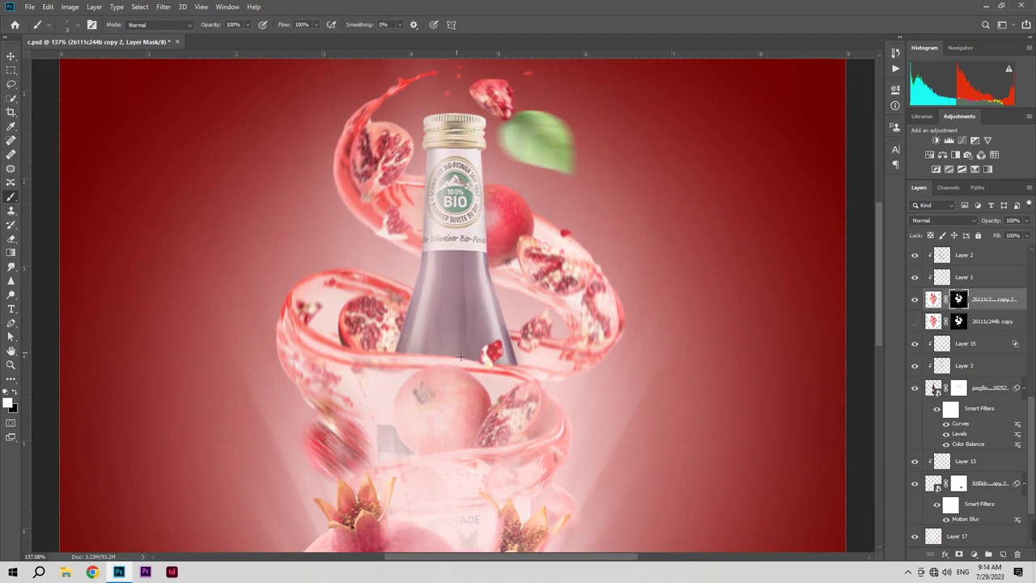
{"action": "mouse_move", "coordinate": [461, 356]}
{"action": "left_mouse_down"}
{"action": "mouse_move", "coordinate": [441, 361]}
{"action": "mouse_move", "coordinate": [499, 237]}
{"action": "mouse_move", "coordinate": [513, 275]}
{"action": "left_mouse_up"}
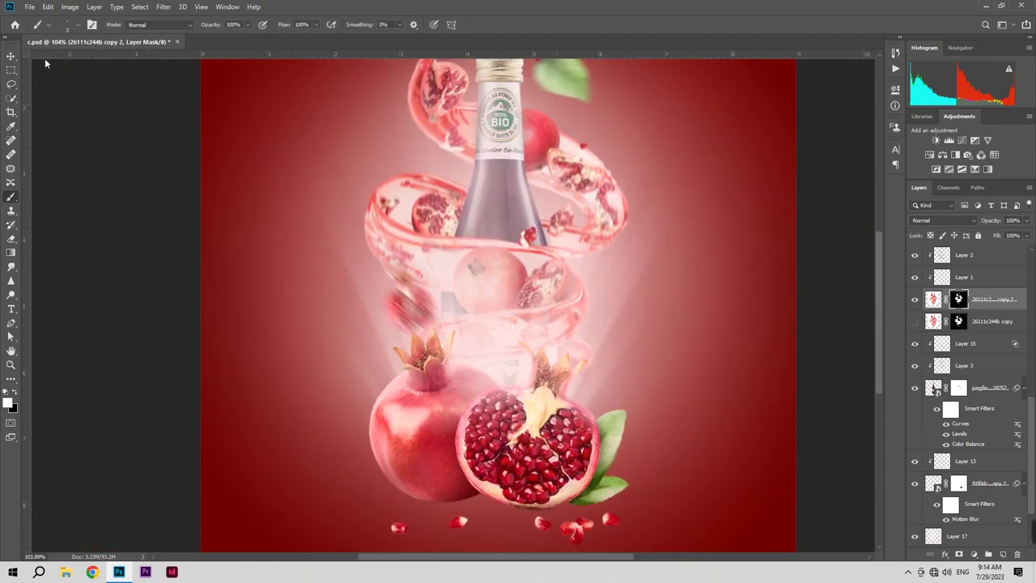
Step: Create a new layer directly above Color Fill 1 and prepare a flattened elliptical brush with the dark foreground colour
{"action": "left_click", "coordinate": [11, 56]}
{"action": "left_click", "coordinate": [487, 509]}
{"action": "left_click", "coordinate": [1002, 554]}
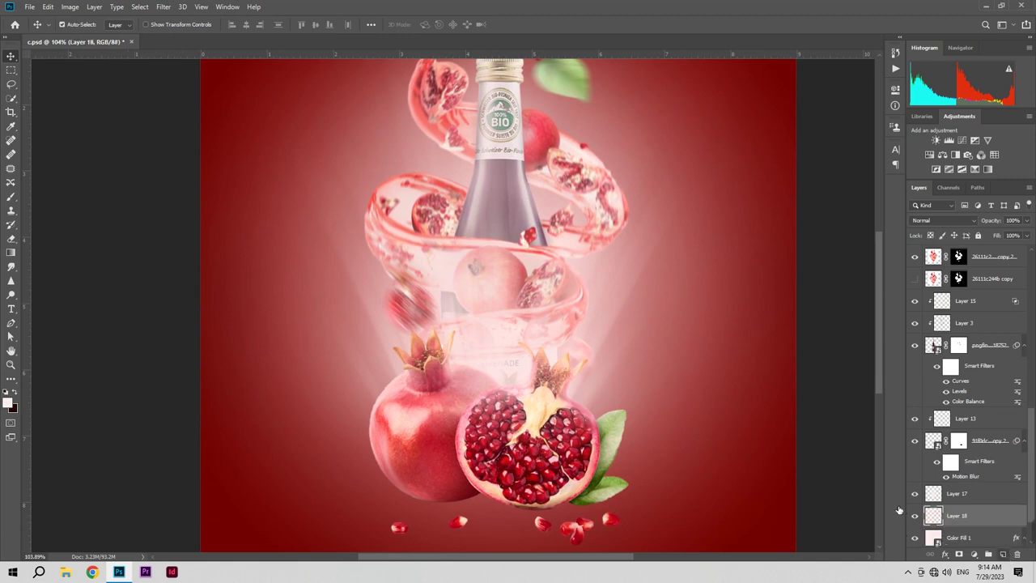
{"action": "left_click", "coordinate": [10, 196]}
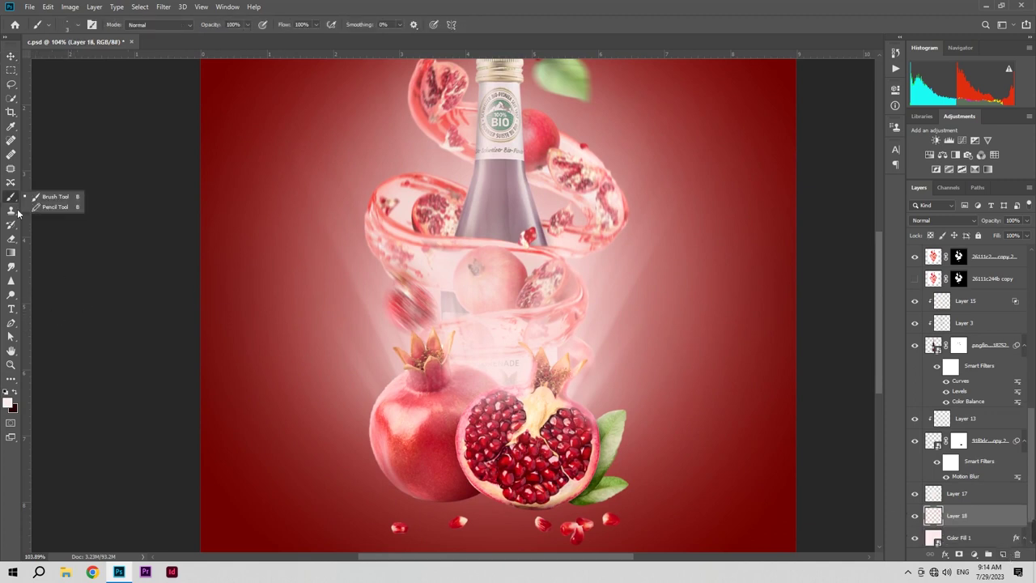
{"action": "mouse_move", "coordinate": [406, 445]}
{"action": "left_mouse_down"}
{"action": "mouse_move", "coordinate": [190, 437]}
{"action": "mouse_move", "coordinate": [369, 444]}
{"action": "mouse_move", "coordinate": [275, 453]}
{"action": "left_mouse_up"}
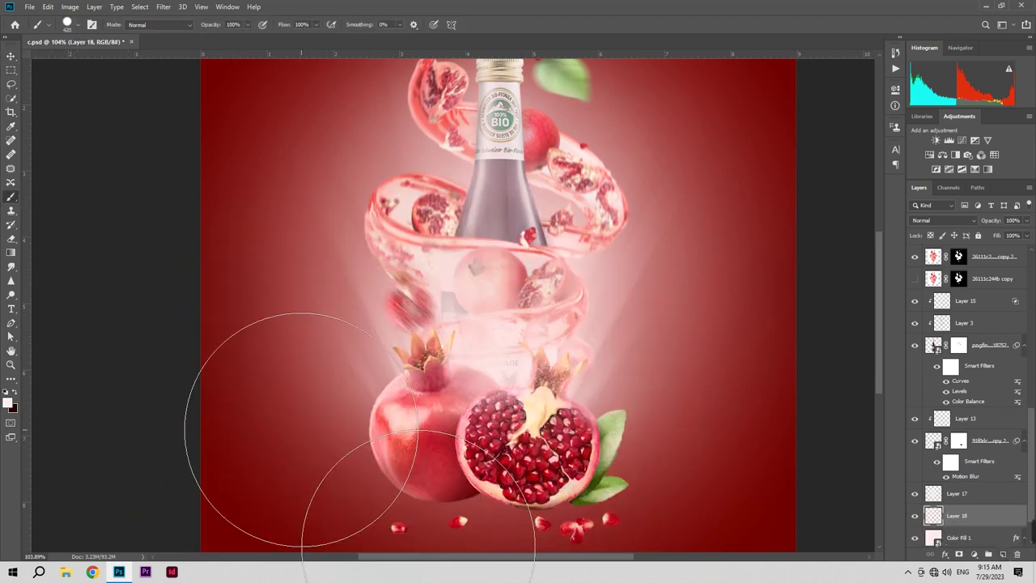
{"action": "left_click", "coordinate": [67, 25]}
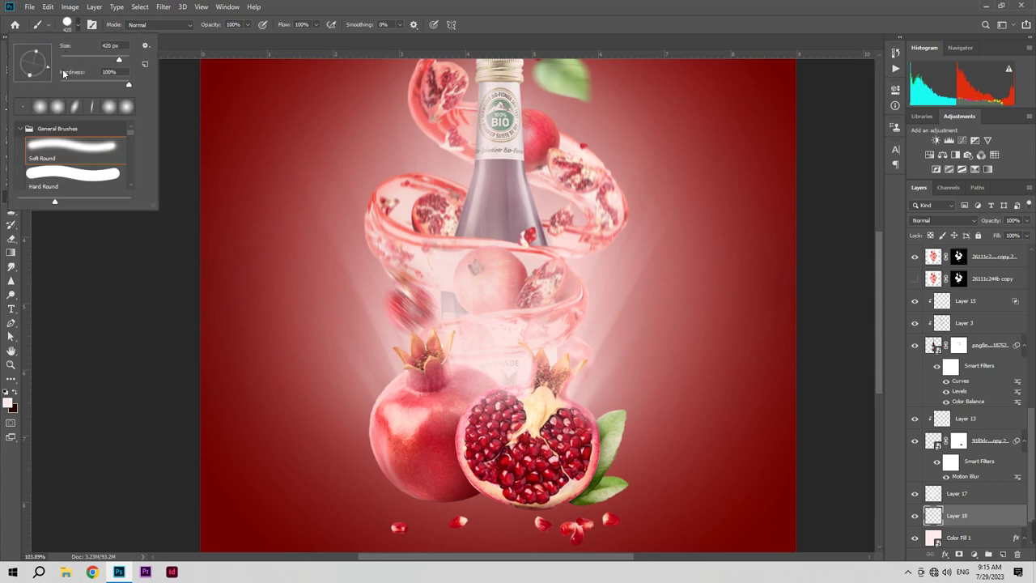
{"action": "left_click_drag", "start_coordinate": [33, 75], "coordinate": [33, 66]}
{"action": "mouse_move", "coordinate": [445, 487]}
{"action": "left_mouse_down"}
{"action": "mouse_move", "coordinate": [381, 467]}
{"action": "mouse_move", "coordinate": [361, 126]}
{"action": "left_mouse_up"}
{"action": "left_click", "coordinate": [14, 391]}
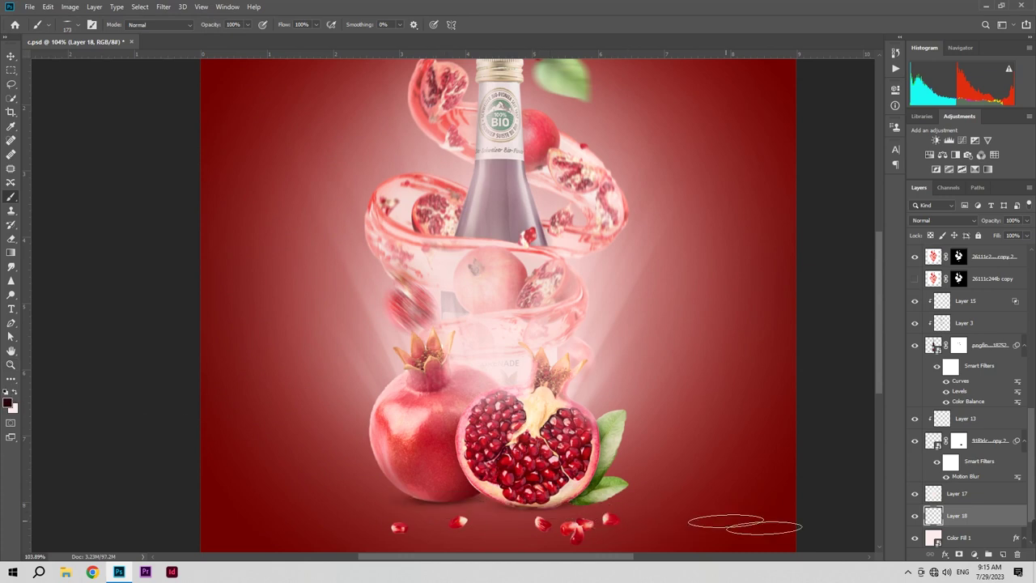
Step: Paint dark contact shadows on Layer 18 beneath the whole and halved pomegranates with a 125 px flattened brush
{"action": "left_click_drag", "start_coordinate": [454, 501], "coordinate": [428, 502]}
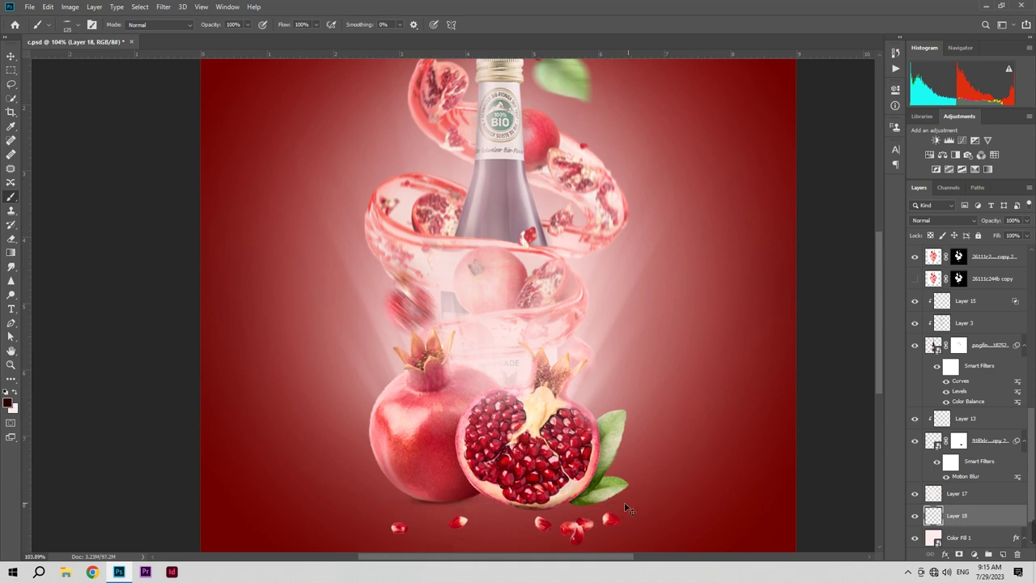
{"action": "key", "text": "ctrl+space"}
{"action": "mouse_move", "coordinate": [578, 516]}
{"action": "left_mouse_down"}
{"action": "mouse_move", "coordinate": [549, 532]}
{"action": "mouse_move", "coordinate": [584, 518]}
{"action": "left_mouse_up"}
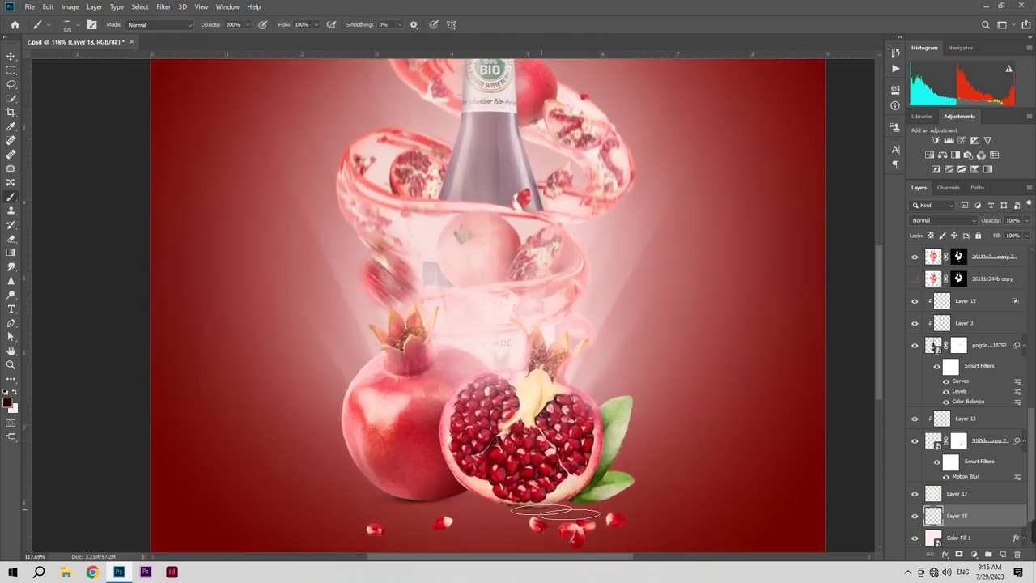
{"action": "left_click", "coordinate": [527, 507]}
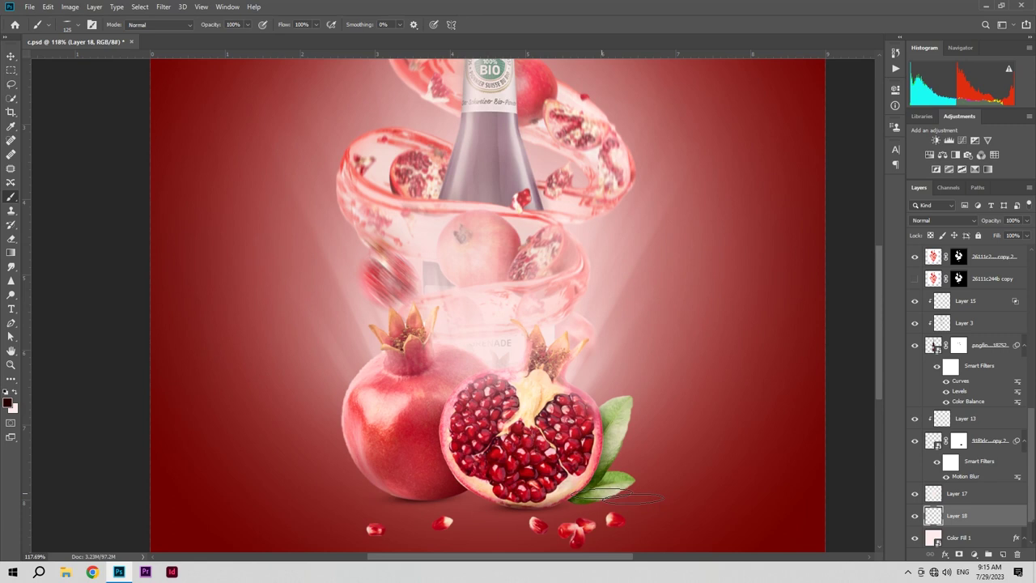
Step: Paint a shadow under the green leaves with an 86 px brush at 77% opacity and compare the image with Layer 18 hidden
{"action": "mouse_move", "coordinate": [212, 28]}
{"action": "left_mouse_down"}
{"action": "mouse_move", "coordinate": [161, 30]}
{"action": "mouse_move", "coordinate": [272, 35]}
{"action": "left_mouse_up"}
{"action": "left_click_drag", "start_coordinate": [590, 504], "coordinate": [615, 499]}
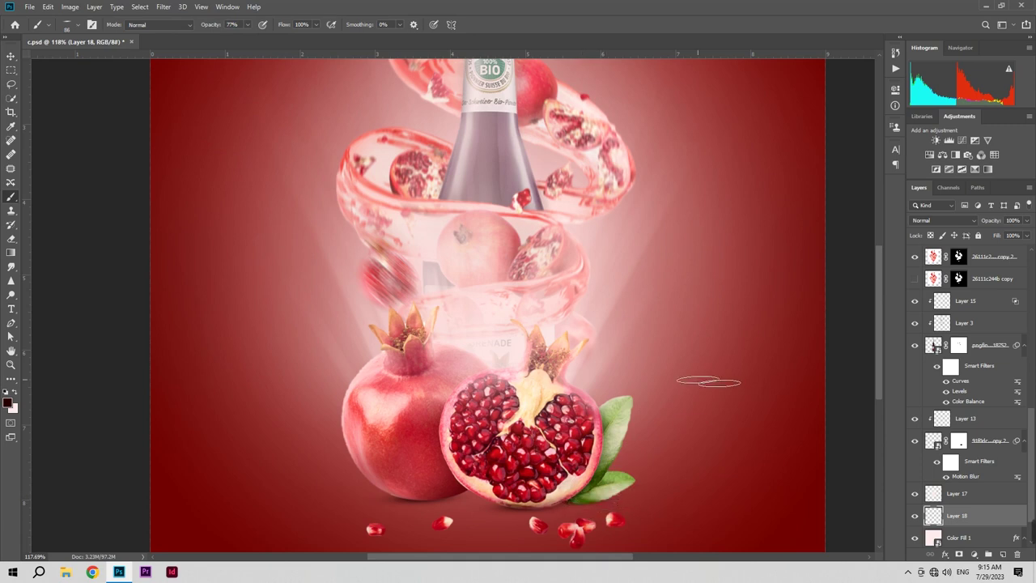
{"action": "left_click_drag", "start_coordinate": [217, 22], "coordinate": [207, 29]}
{"action": "key", "text": "Return"}
{"action": "left_click", "coordinate": [915, 515]}
{"action": "left_click", "coordinate": [916, 515]}
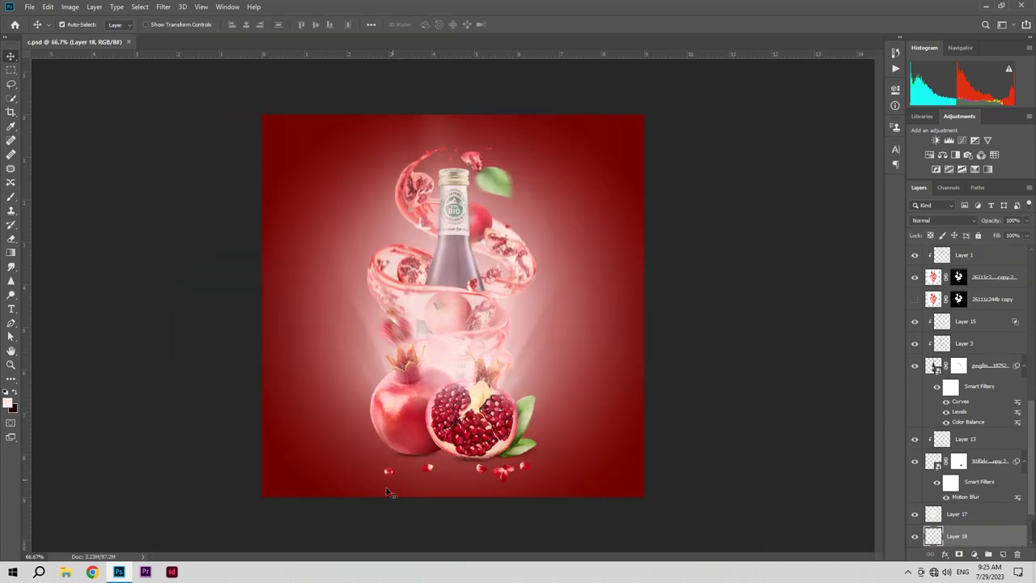
Step: Add a new layer above Color Fill 1 and outline a trapezoid path from the fruits' base to below the canvas with the Pen tool
{"action": "left_click", "coordinate": [386, 494]}
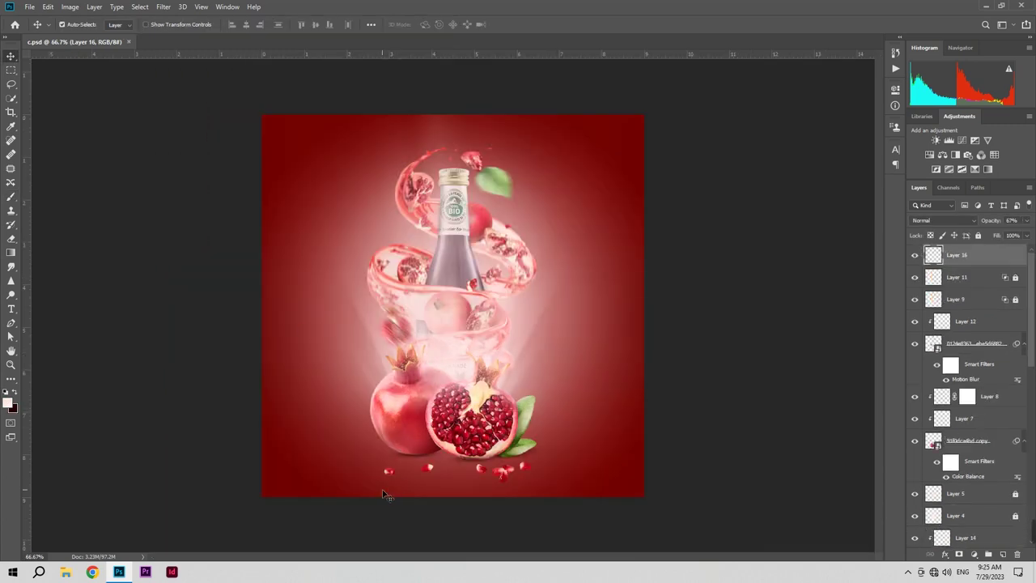
{"action": "left_click", "coordinate": [544, 497]}
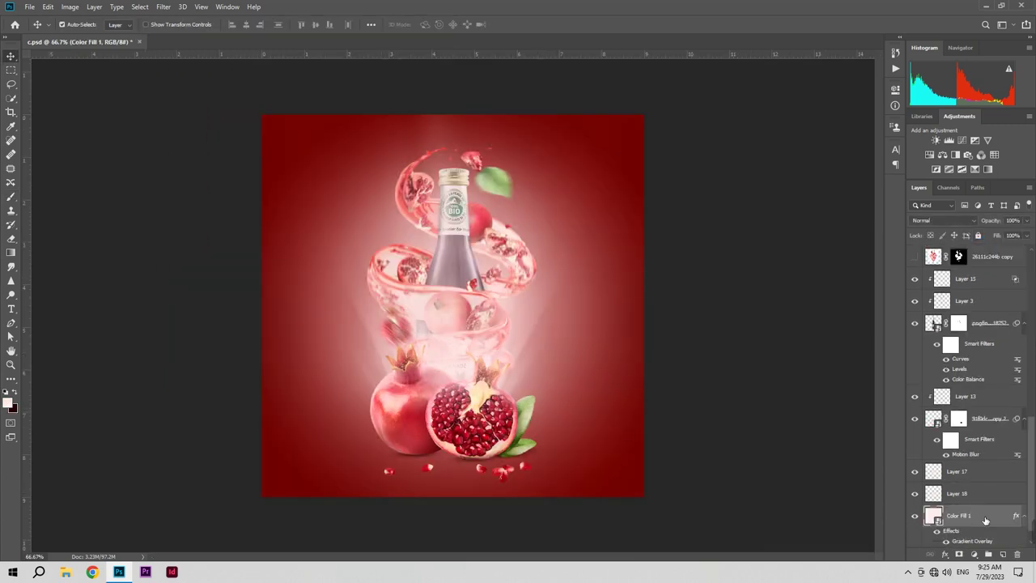
{"action": "left_click", "coordinate": [1003, 555]}
{"action": "left_click", "coordinate": [11, 323]}
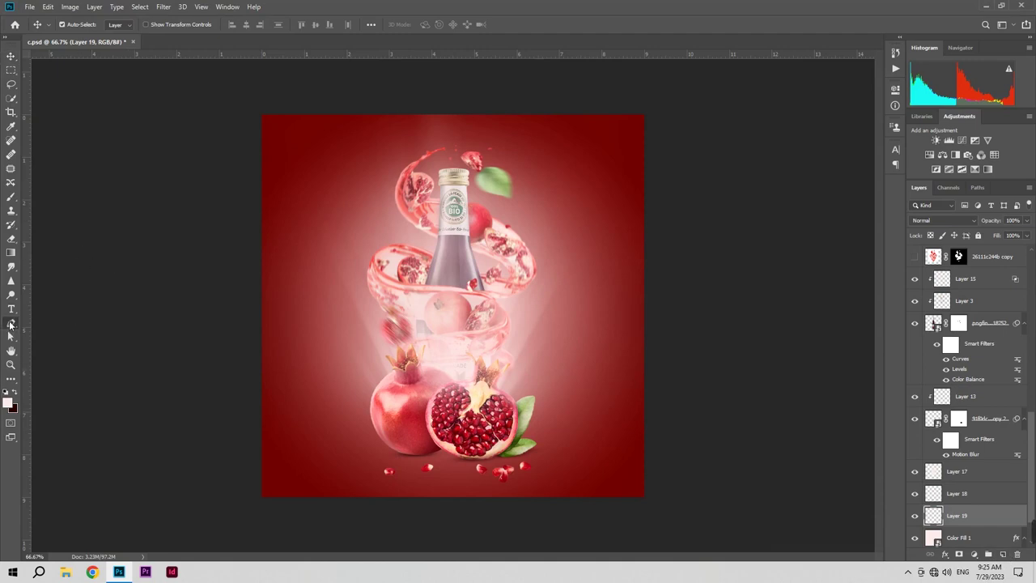
{"action": "left_click", "coordinate": [398, 455]}
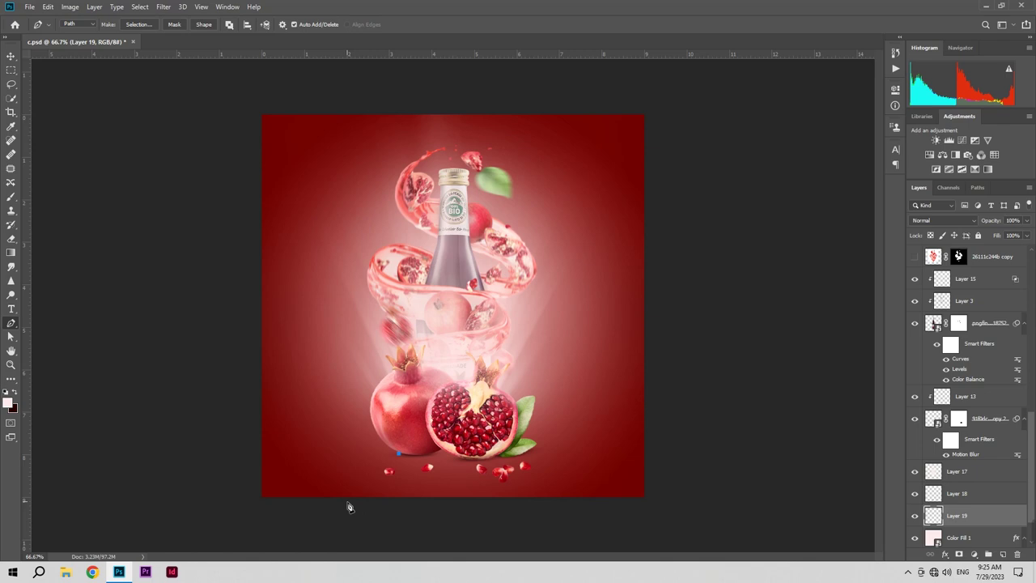
{"action": "left_click_drag", "start_coordinate": [343, 502], "coordinate": [343, 512]}
{"action": "left_click", "coordinate": [576, 510]}
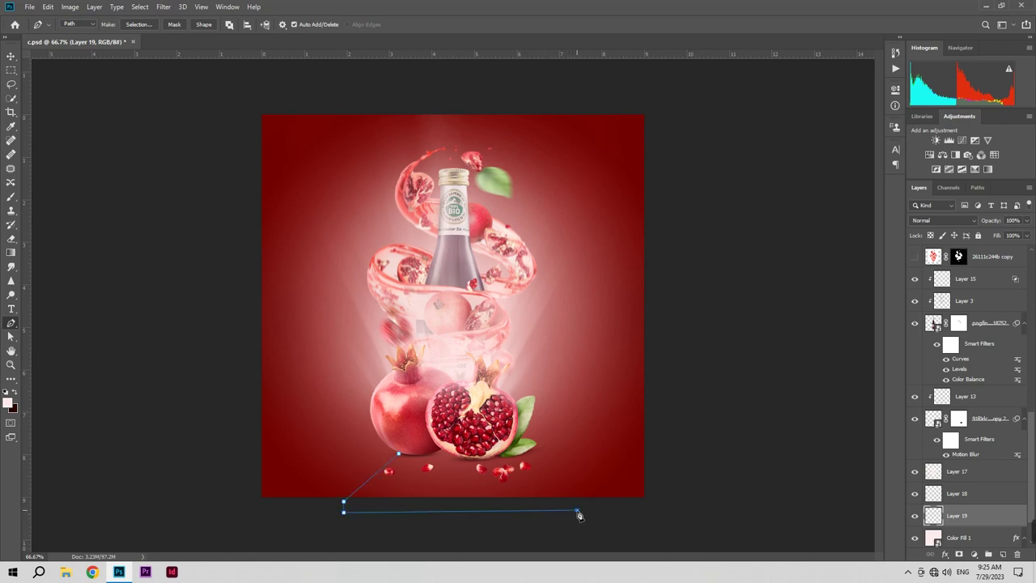
{"action": "left_click", "coordinate": [508, 449]}
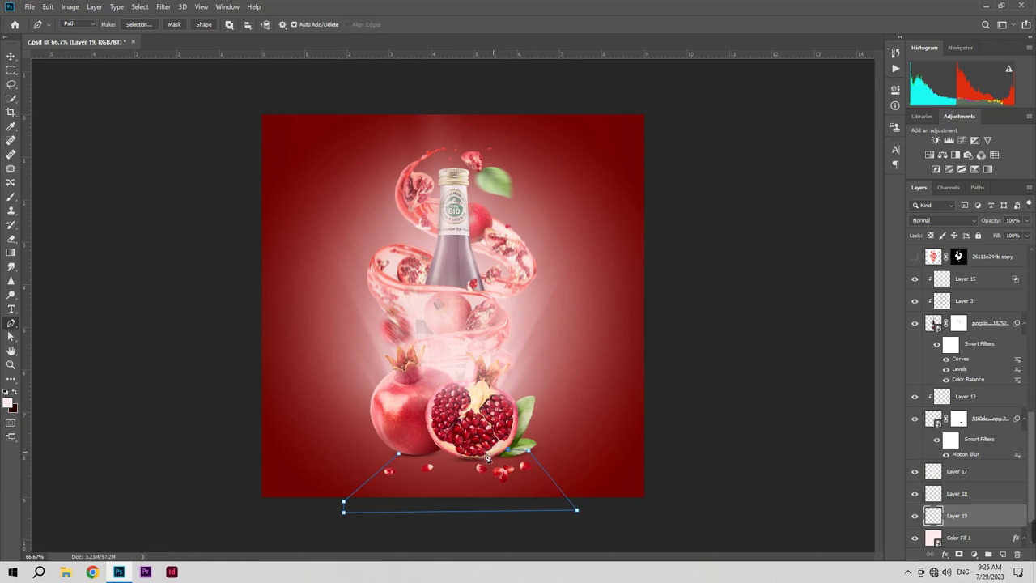
Step: Turn the trapezoid path into a selection and fill it with a dark red #670000 Solid Color layer
{"action": "right_click", "coordinate": [433, 468]}
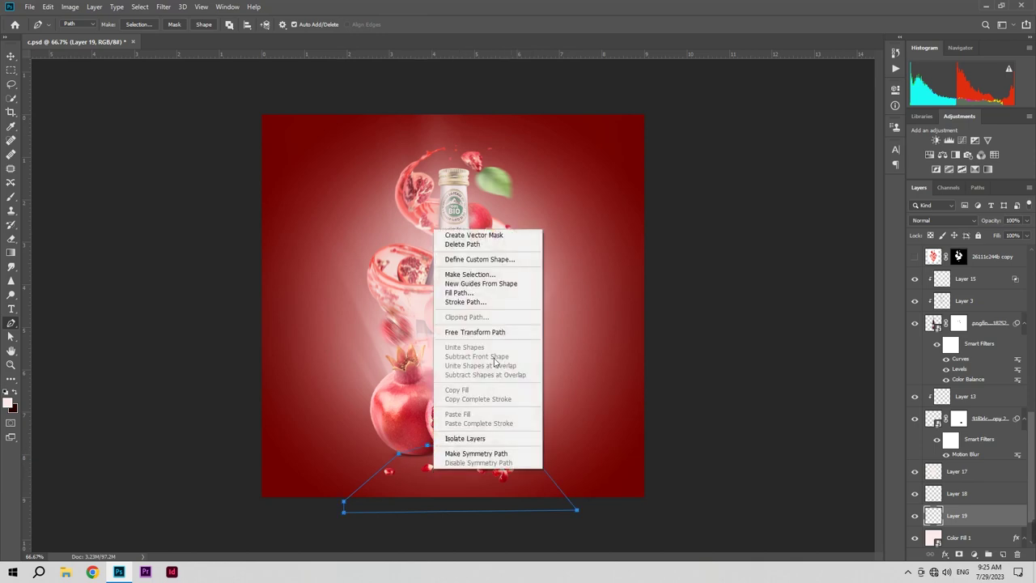
{"action": "left_click", "coordinate": [469, 273]}
{"action": "left_click", "coordinate": [576, 153]}
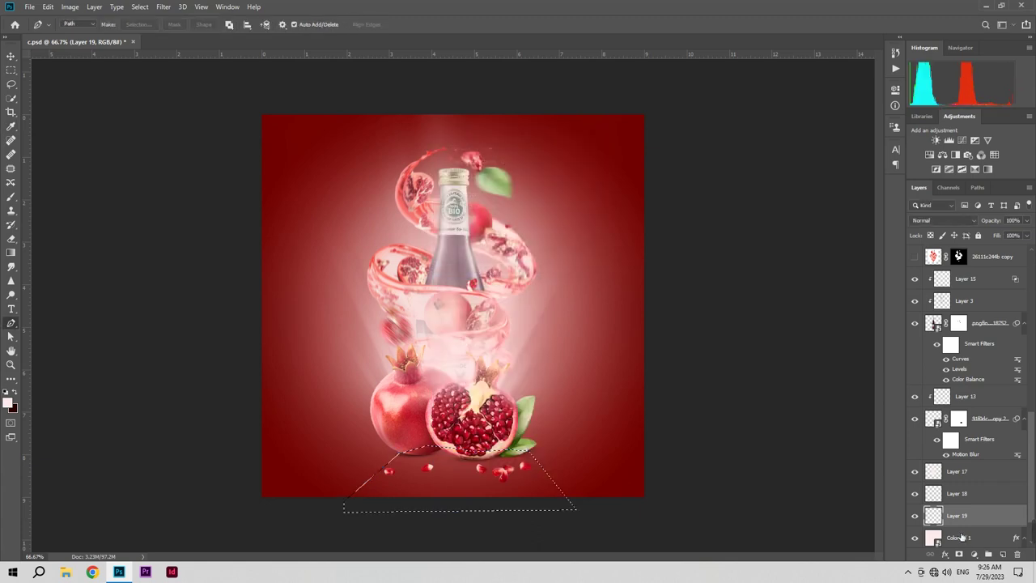
{"action": "left_click", "coordinate": [973, 555]}
{"action": "left_click", "coordinate": [971, 361]}
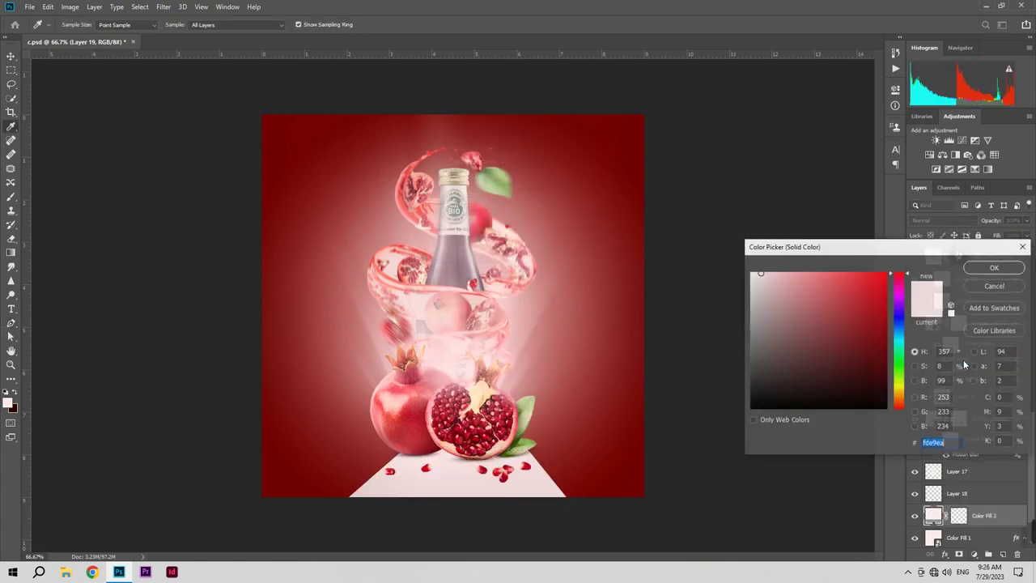
{"action": "left_click", "coordinate": [642, 493]}
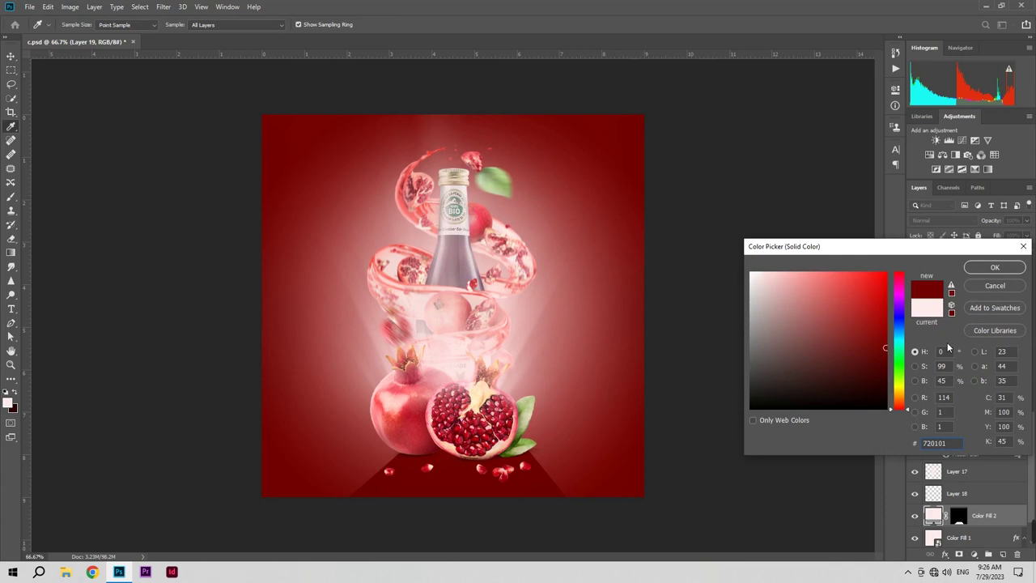
{"action": "left_click_drag", "start_coordinate": [885, 348], "coordinate": [887, 354]}
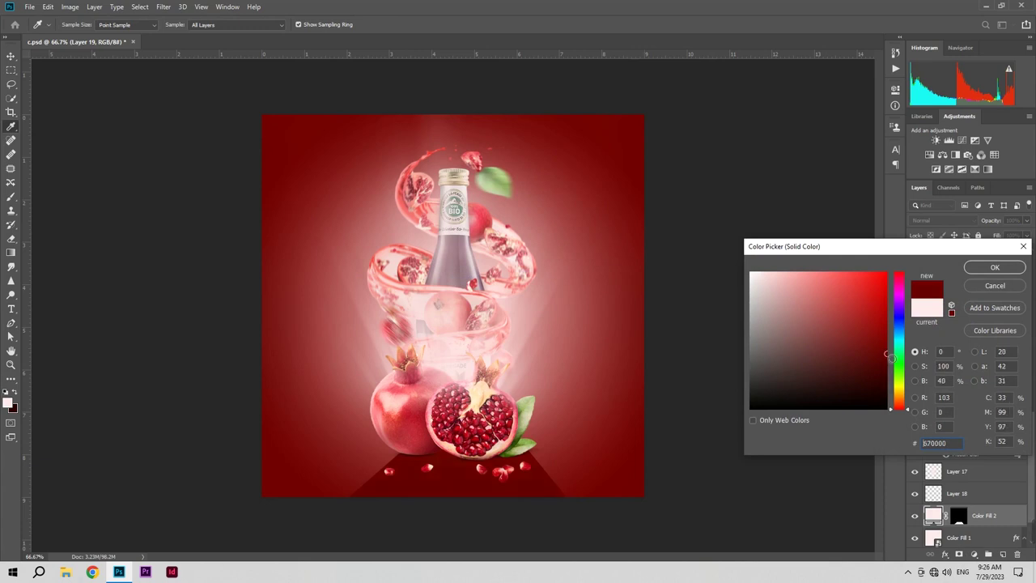
{"action": "left_click", "coordinate": [1016, 270]}
Step: Convert Color Fill 2 to a smart object and start a Field Blur with a 5 px pin on the halved pomegranate
{"action": "left_click", "coordinate": [162, 7]}
{"action": "mouse_move", "coordinate": [264, 144]}
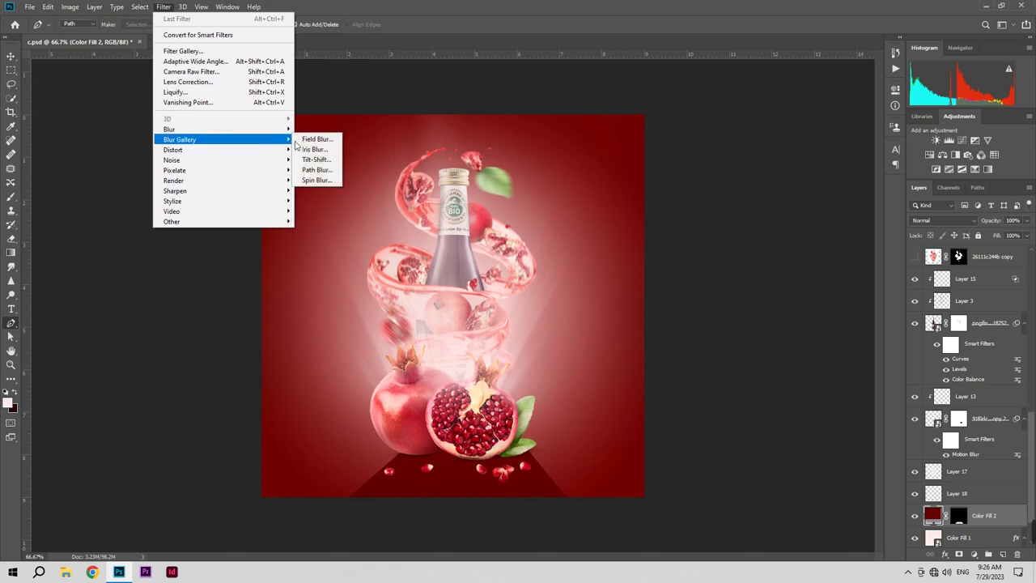
{"action": "left_click", "coordinate": [316, 140]}
{"action": "left_click", "coordinate": [513, 215]}
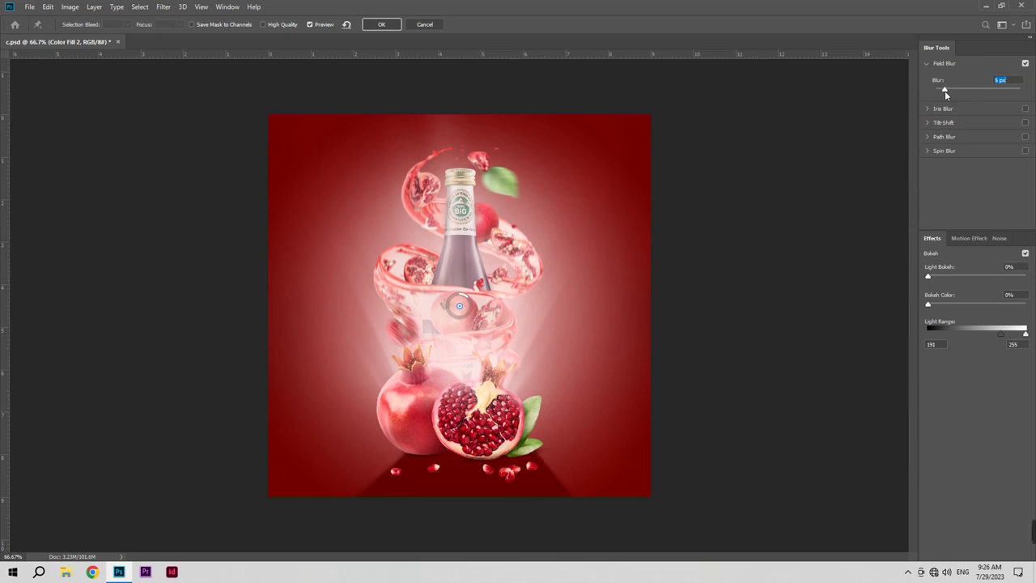
{"action": "left_click", "coordinate": [460, 532]}
{"action": "left_click_drag", "start_coordinate": [462, 307], "coordinate": [469, 415]}
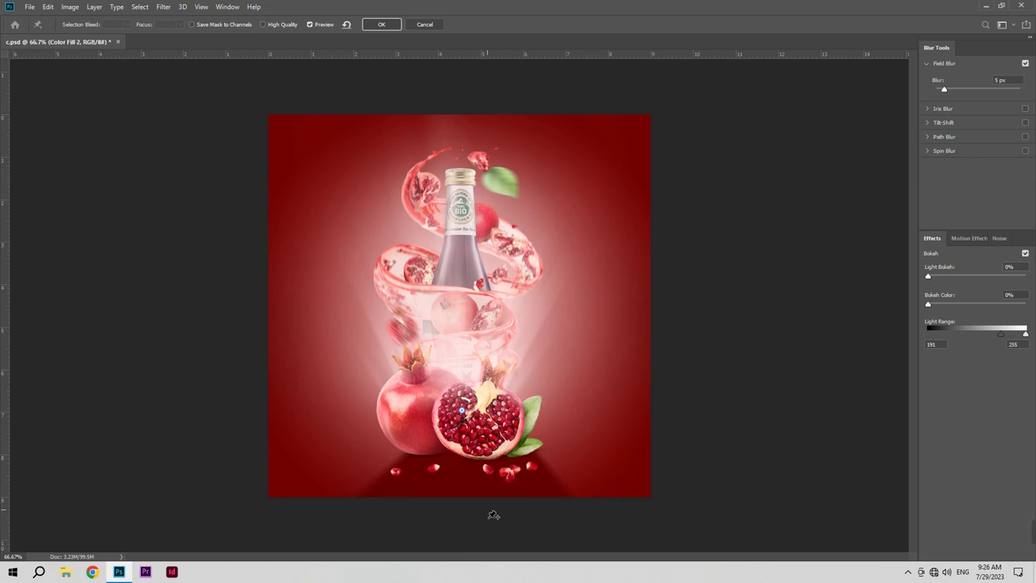
Step: Place a second Field Blur pin below the canvas with a 151 px blur and apply the filter to Color Fill 2
{"action": "left_click", "coordinate": [753, 328]}
{"action": "key", "text": "Delete"}
{"action": "left_click", "coordinate": [473, 551]}
{"action": "left_click_drag", "start_coordinate": [987, 92], "coordinate": [987, 92]}
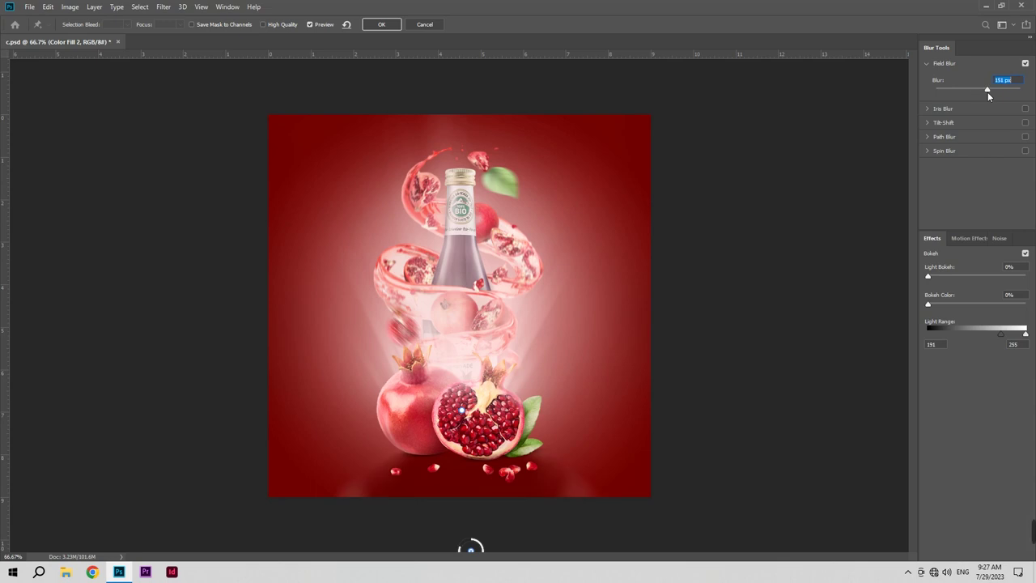
{"action": "left_click", "coordinate": [382, 25]}
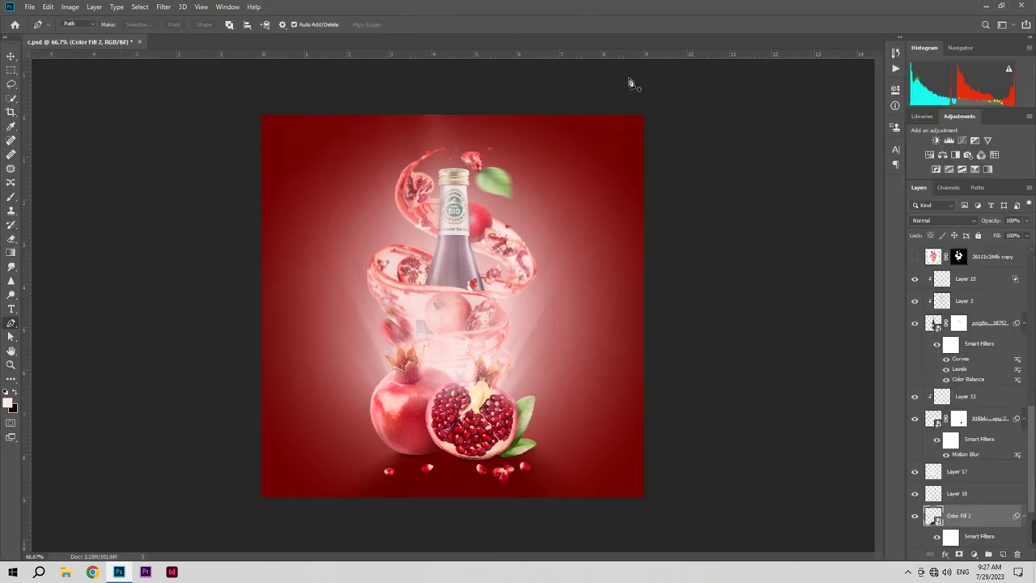
Step: Add a layer mask to Color Fill 2 and fade the shadow's lower end with a vertical black-to-white linear gradient
{"action": "left_click", "coordinate": [959, 554]}
{"action": "left_click", "coordinate": [10, 252]}
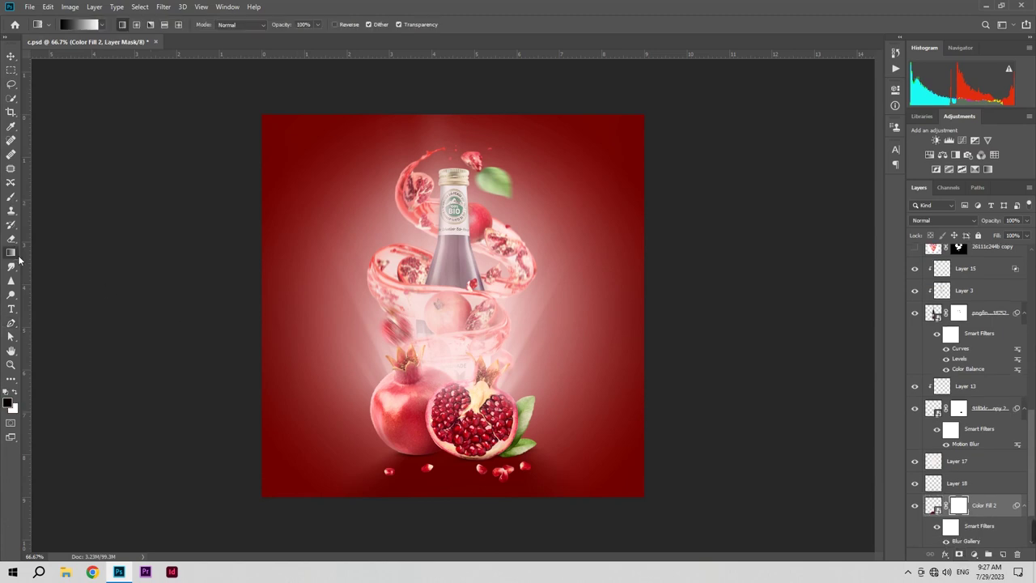
{"action": "left_click_drag", "start_coordinate": [458, 536], "coordinate": [458, 431]}
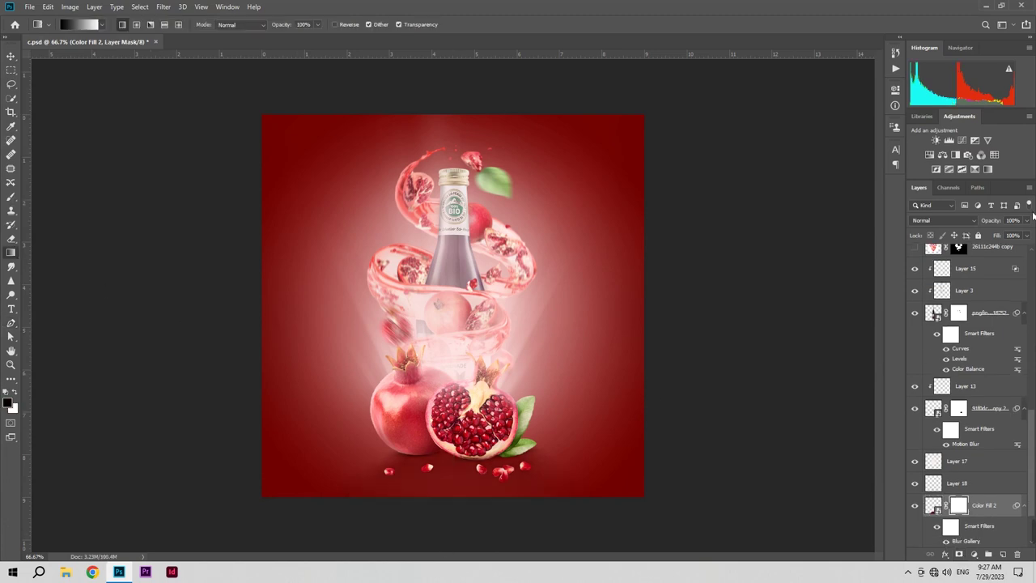
Step: Lower the Color Fill 2 layer's opacity to 77% and give it a dark red Color Overlay of about #4C0708
{"action": "mouse_move", "coordinate": [991, 221]}
{"action": "left_mouse_down"}
{"action": "mouse_move", "coordinate": [971, 232]}
{"action": "mouse_move", "coordinate": [980, 232]}
{"action": "left_mouse_up"}
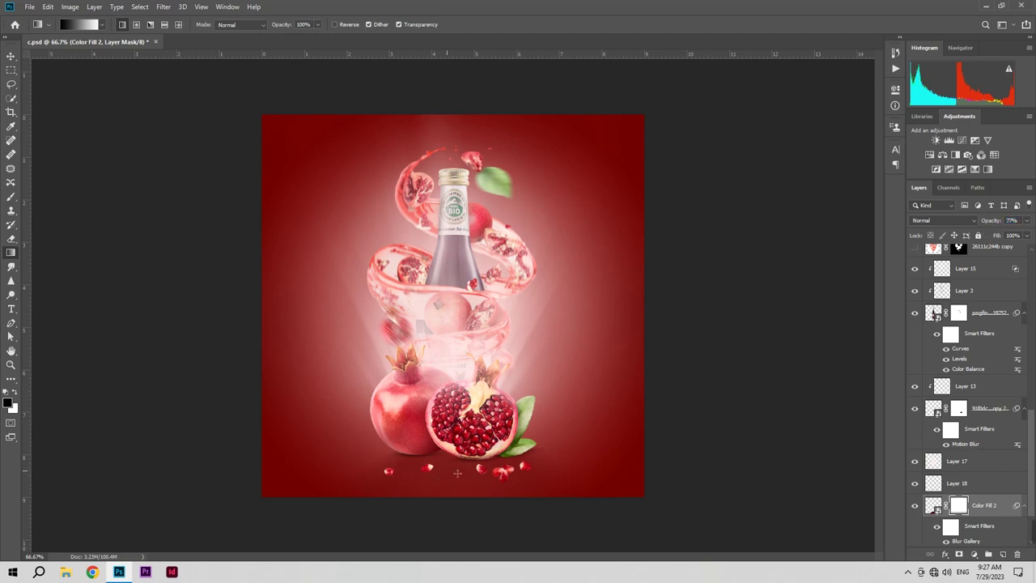
{"action": "left_click_drag", "start_coordinate": [452, 474], "coordinate": [483, 382]}
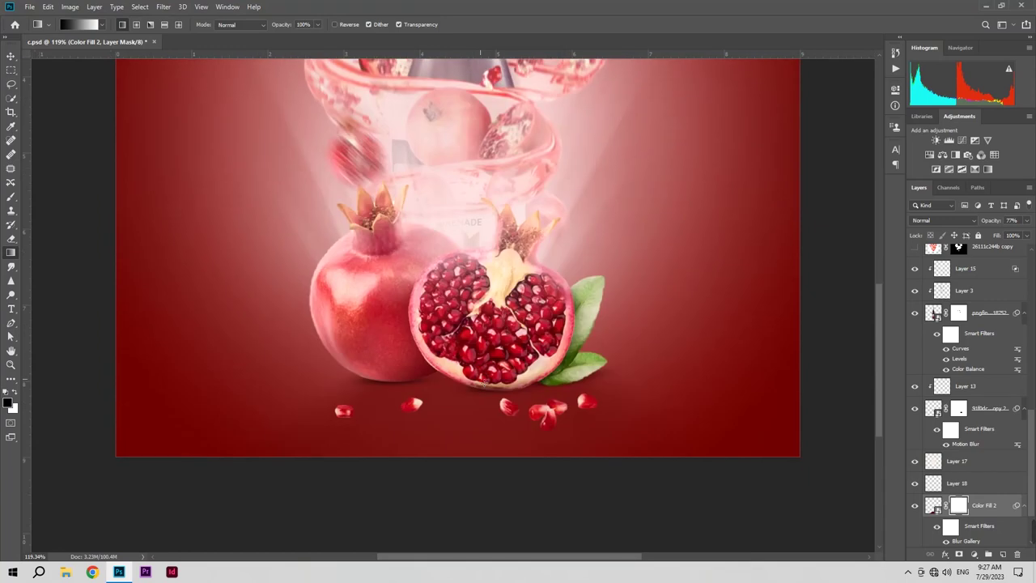
{"action": "left_click", "coordinate": [945, 554]}
{"action": "left_click", "coordinate": [975, 450]}
{"action": "left_click", "coordinate": [640, 324]}
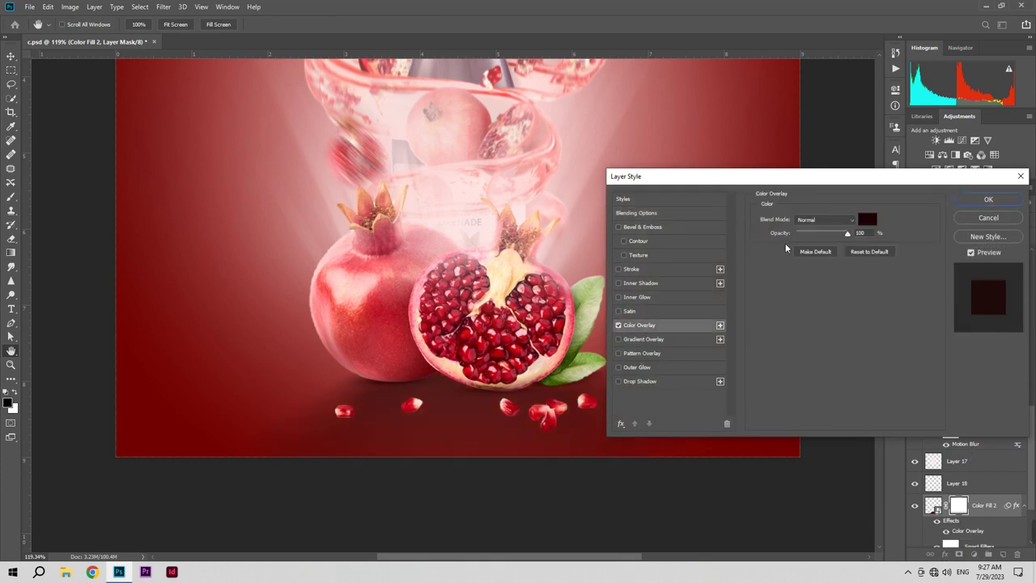
{"action": "left_click", "coordinate": [865, 220]}
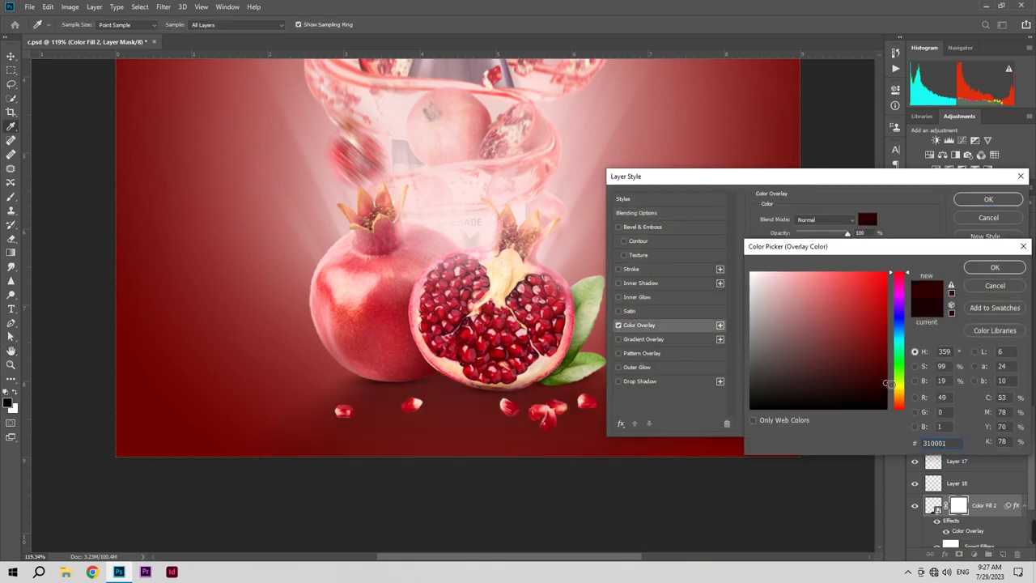
{"action": "left_click_drag", "start_coordinate": [888, 380], "coordinate": [878, 371]}
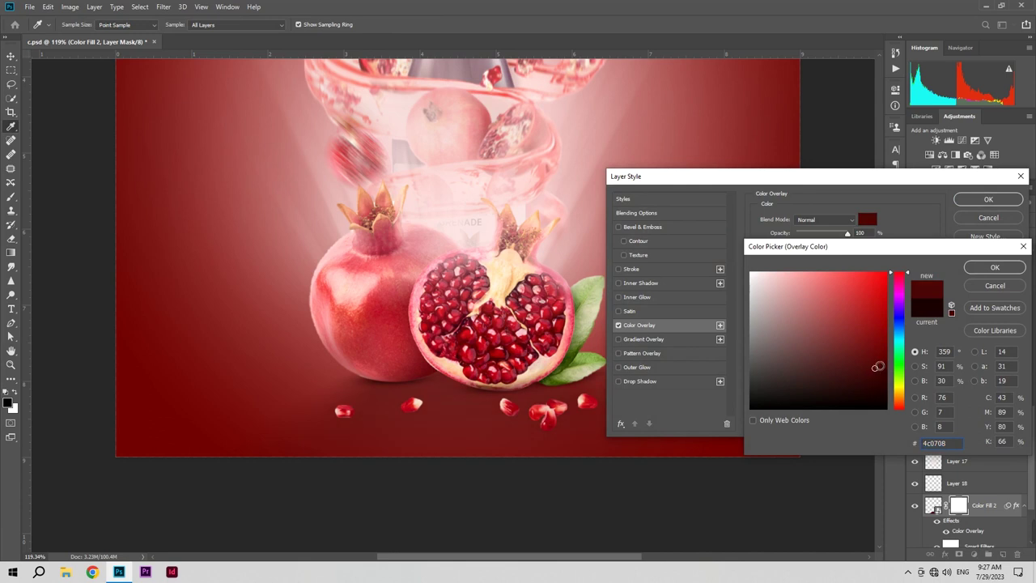
{"action": "left_click", "coordinate": [977, 270]}
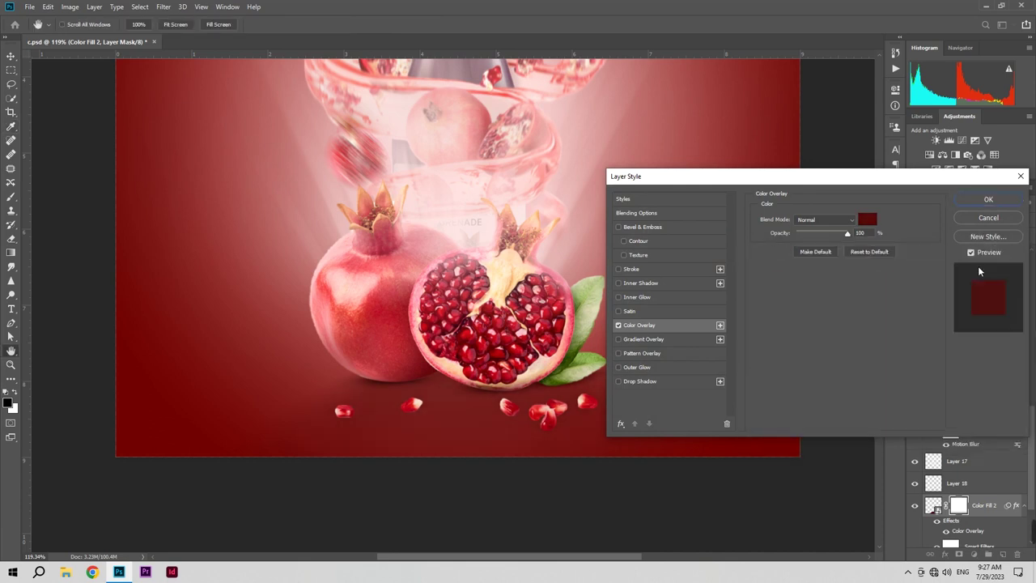
{"action": "left_click", "coordinate": [970, 198]}
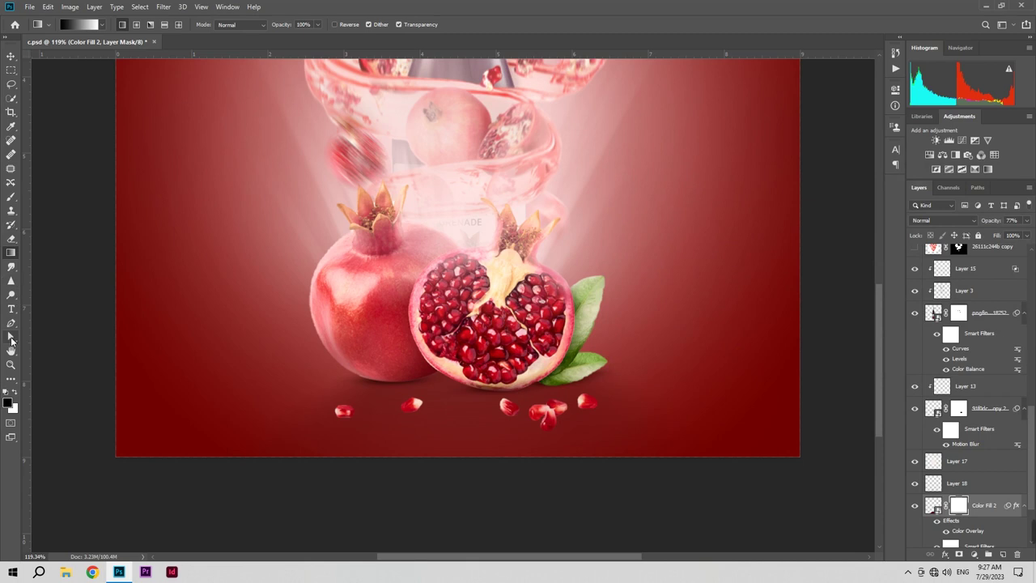
Step: Set up a flattened soft round brush at 94% opacity and paint black on Color Fill 2's mask beneath the fruits
{"action": "left_click", "coordinate": [10, 197]}
{"action": "left_click", "coordinate": [71, 25]}
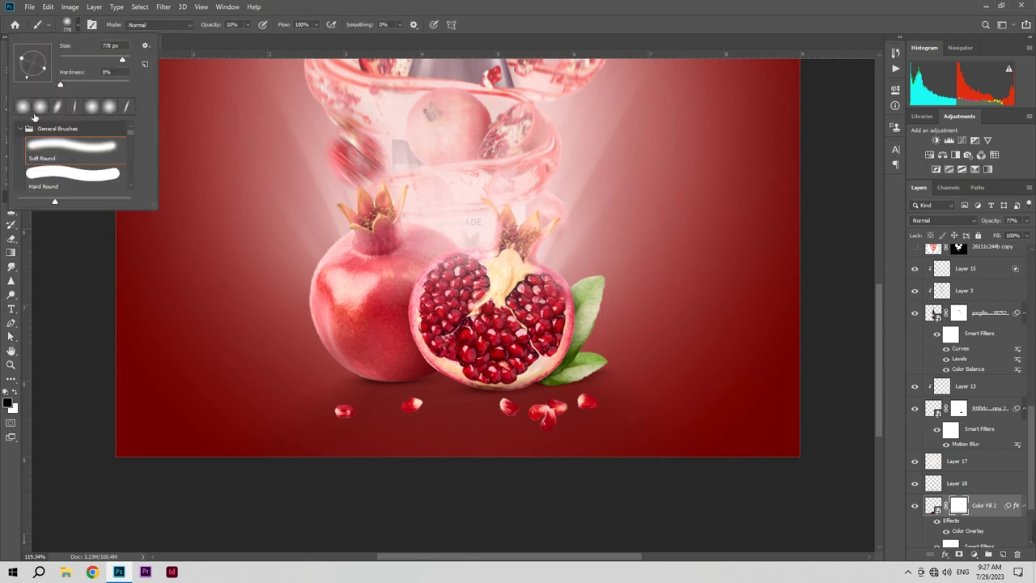
{"action": "mouse_move", "coordinate": [45, 72]}
{"action": "left_mouse_down"}
{"action": "mouse_move", "coordinate": [63, 77]}
{"action": "mouse_move", "coordinate": [71, 64]}
{"action": "left_mouse_up"}
{"action": "left_click_drag", "start_coordinate": [487, 366], "coordinate": [285, 366]}
{"action": "key", "text": "9"}
{"action": "key", "text": "4"}
{"action": "right_click", "coordinate": [453, 374], "text": "alt"}
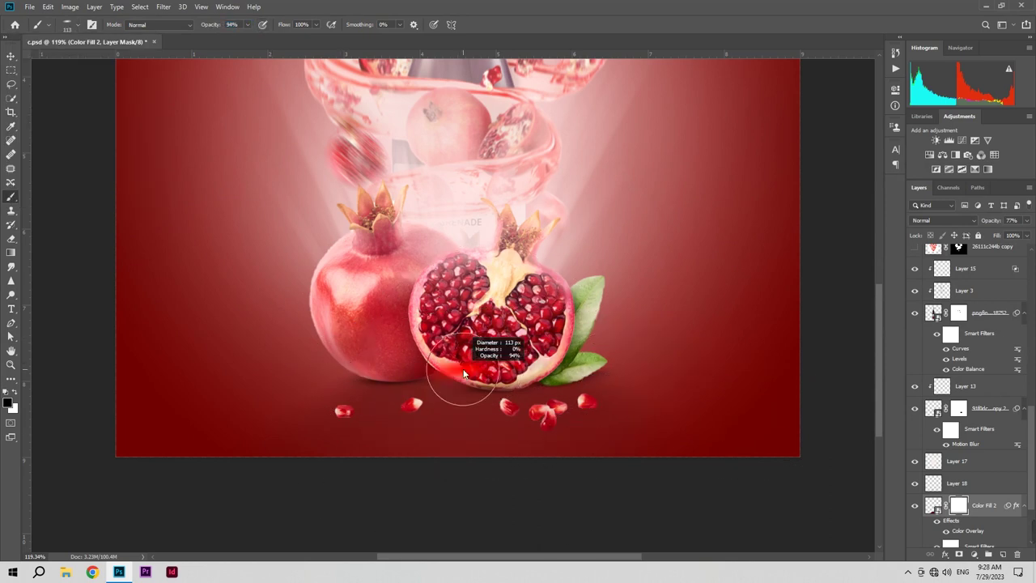
{"action": "right_click", "coordinate": [448, 378]}
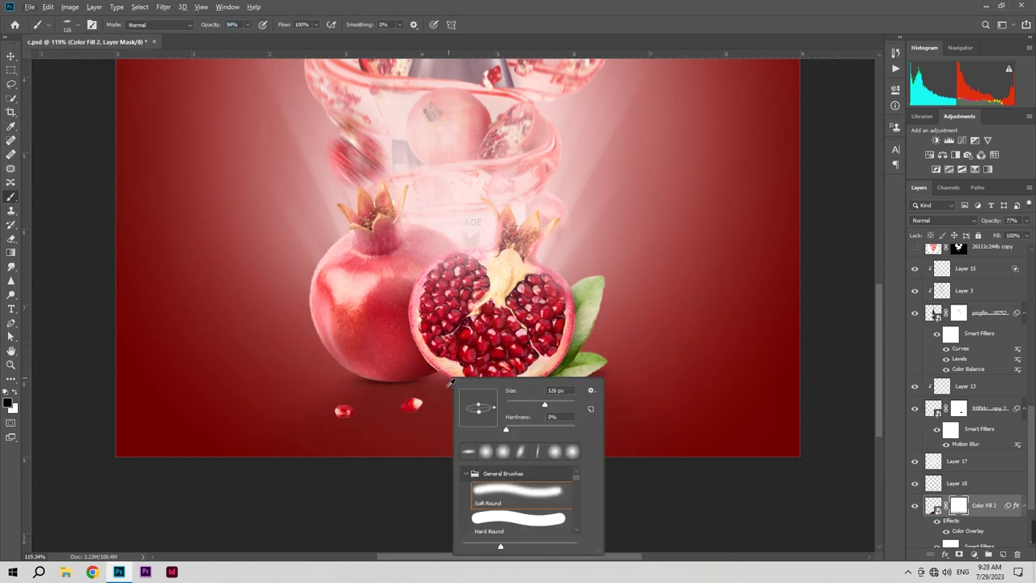
{"action": "right_click", "coordinate": [444, 380], "text": "alt"}
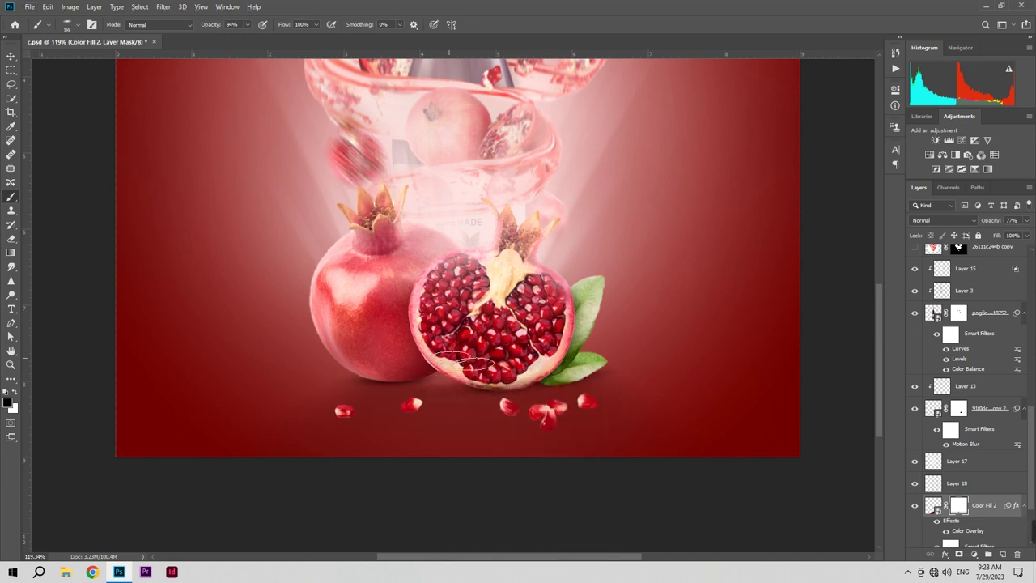
Step: Refine the shadow mask between the fruits with a 113 px brush at 45% opacity and set Color Fill 2's opacity to 67%
{"action": "left_click_drag", "start_coordinate": [217, 30], "coordinate": [208, 30]}
{"action": "right_click", "coordinate": [415, 354], "text": "alt"}
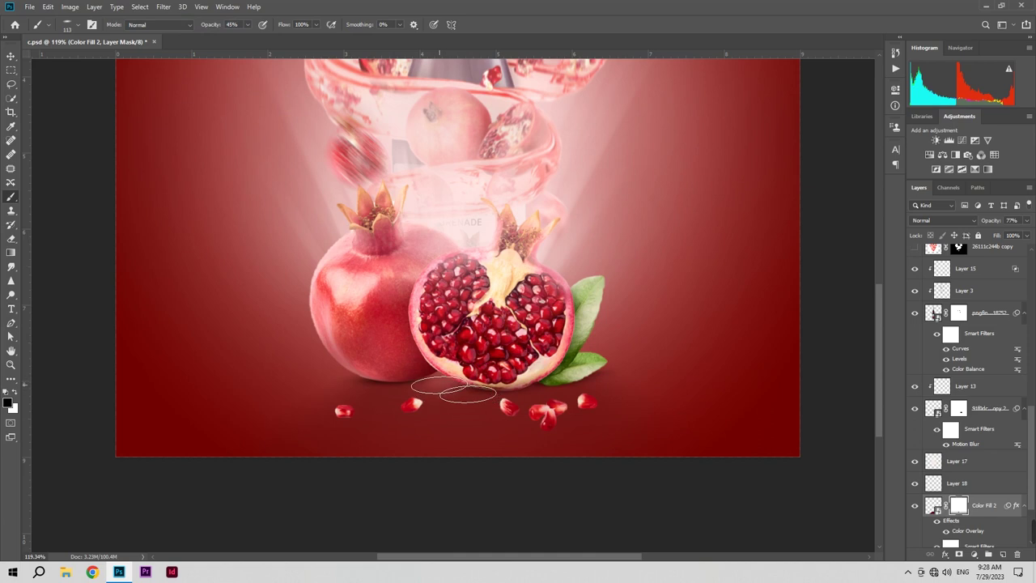
{"action": "key", "text": "z"}
{"action": "mouse_move", "coordinate": [433, 439]}
{"action": "left_mouse_down"}
{"action": "mouse_move", "coordinate": [402, 455]}
{"action": "mouse_move", "coordinate": [412, 456]}
{"action": "left_mouse_up"}
{"action": "key", "text": "b"}
{"action": "left_click_drag", "start_coordinate": [998, 225], "coordinate": [994, 227]}
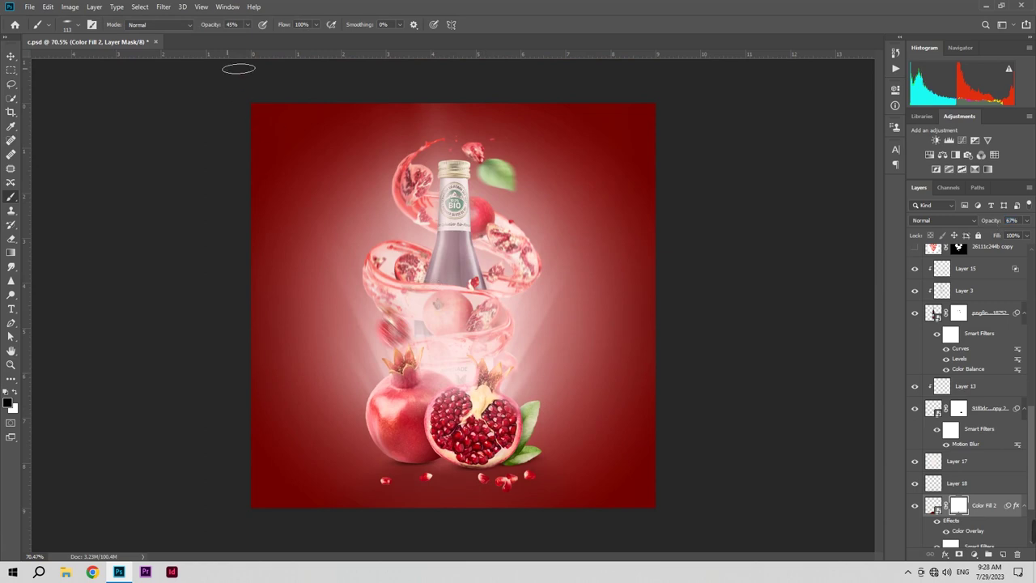
Step: Reduce the brush opacity to 13% and create a new layer directly beneath the pomegranate fruit layer
{"action": "left_click_drag", "start_coordinate": [222, 30], "coordinate": [188, 32]}
{"action": "key", "text": "z"}
{"action": "left_click_drag", "start_coordinate": [444, 490], "coordinate": [477, 524]}
{"action": "key", "text": "v"}
{"action": "left_click", "coordinate": [463, 462]}
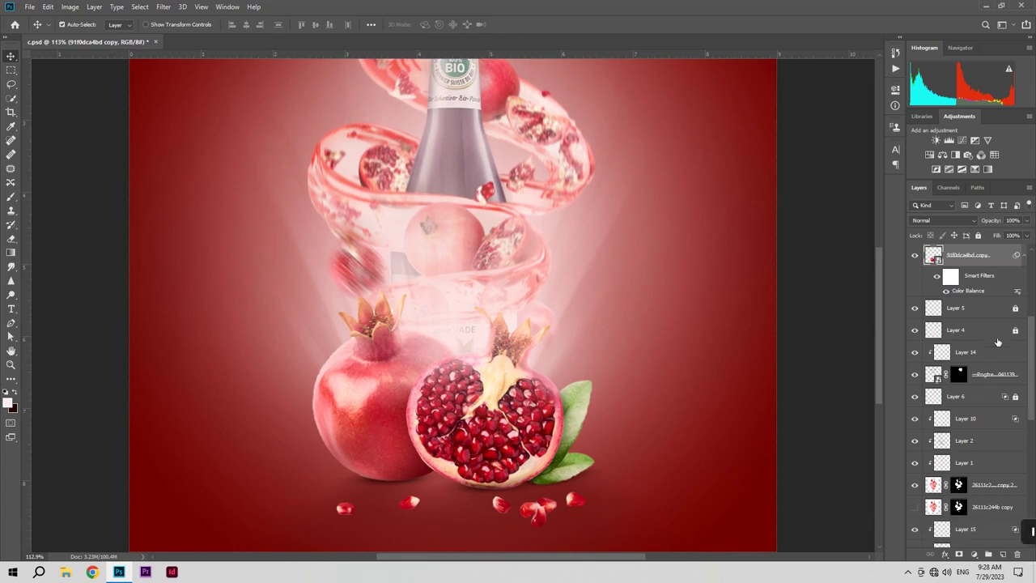
{"action": "left_click", "coordinate": [1002, 555]}
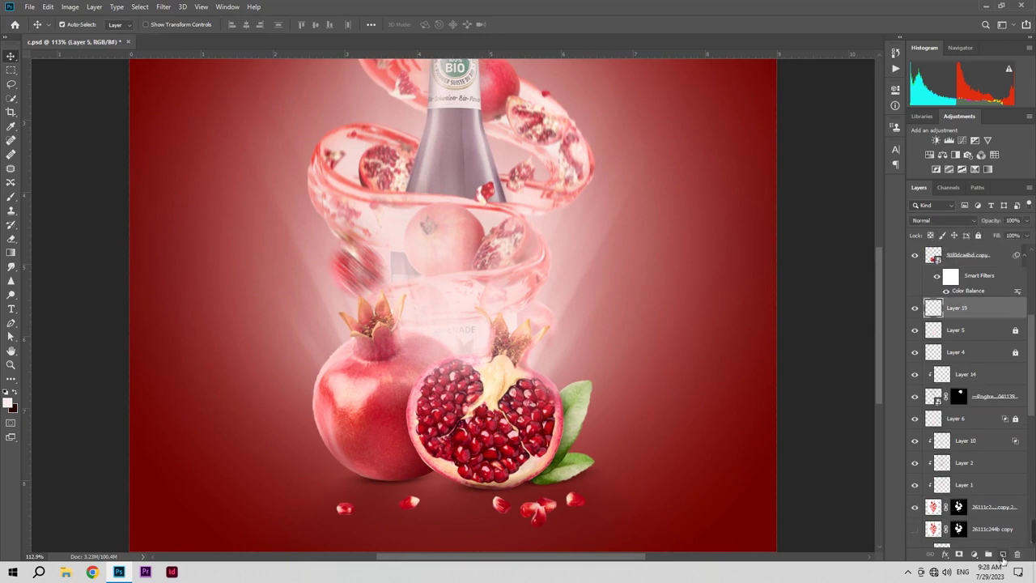
Step: Paint a pale glow behind the junction of the two pomegranates with a round soft brush, raising its opacity to 52%
{"action": "left_click", "coordinate": [11, 196]}
{"action": "left_click", "coordinate": [68, 25]}
{"action": "mouse_move", "coordinate": [36, 69]}
{"action": "left_mouse_down"}
{"action": "mouse_move", "coordinate": [40, 98]}
{"action": "mouse_move", "coordinate": [49, 63]}
{"action": "left_mouse_up"}
{"action": "left_click_drag", "start_coordinate": [467, 463], "coordinate": [449, 464]}
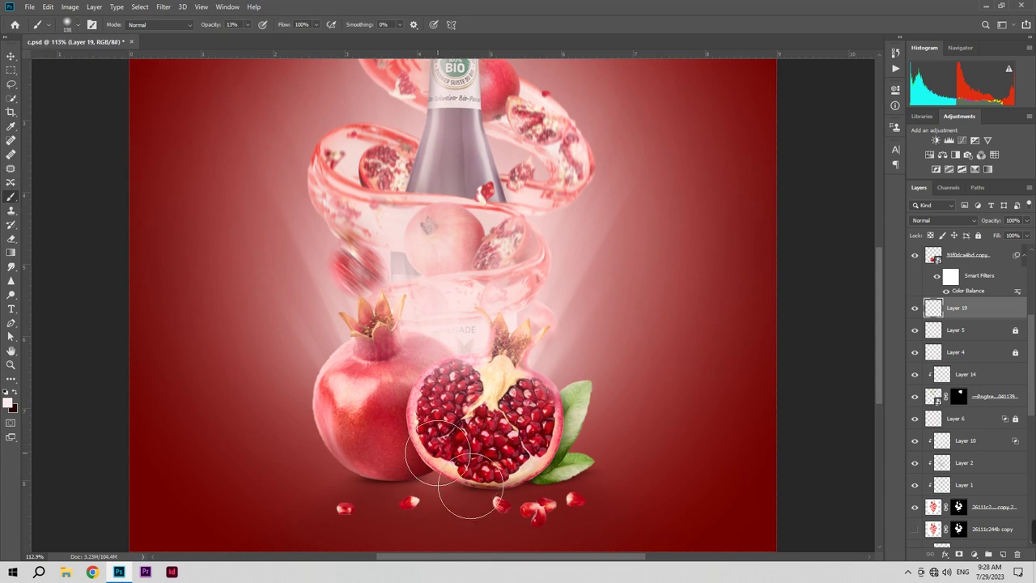
{"action": "left_click_drag", "start_coordinate": [208, 26], "coordinate": [229, 30]}
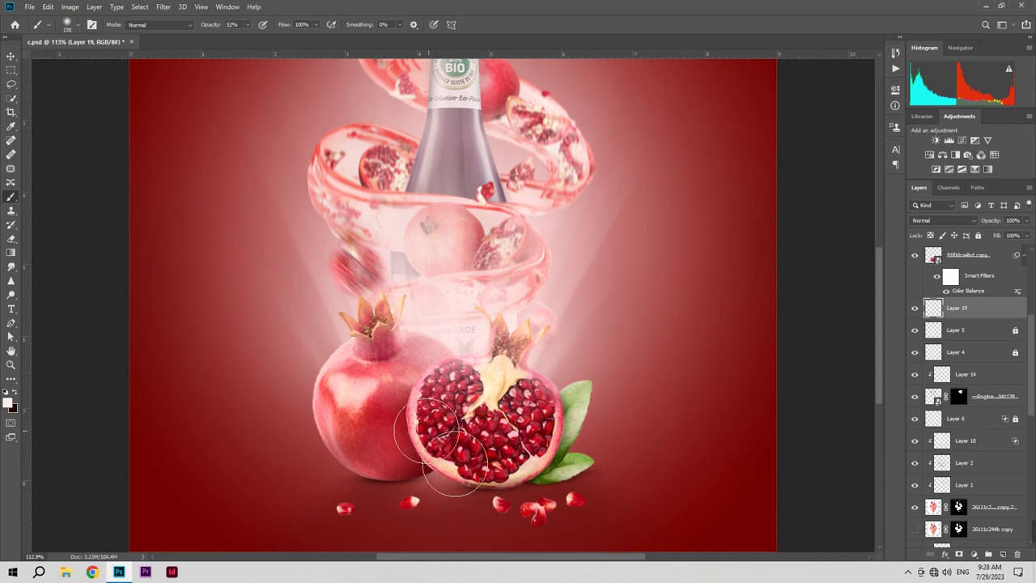
Step: Create a layer clipped to the pomegranate fruit layer and paint pale light along the fruits' lower edges with a small soft brush
{"action": "key", "text": "ctrl+space"}
{"action": "mouse_move", "coordinate": [461, 436]}
{"action": "left_mouse_down"}
{"action": "mouse_move", "coordinate": [423, 446]}
{"action": "mouse_move", "coordinate": [499, 444]}
{"action": "mouse_move", "coordinate": [550, 320]}
{"action": "left_mouse_up"}
{"action": "left_click", "coordinate": [942, 259]}
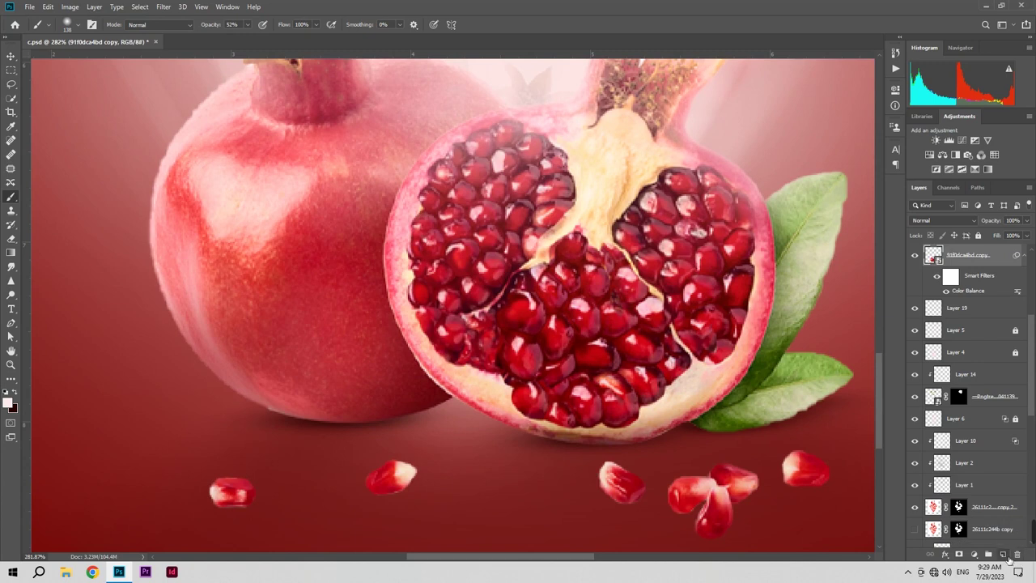
{"action": "left_click", "coordinate": [1003, 554]}
{"action": "key", "text": "ctrl+alt+g"}
{"action": "mouse_move", "coordinate": [428, 422]}
{"action": "left_mouse_down"}
{"action": "mouse_move", "coordinate": [331, 420]}
{"action": "mouse_move", "coordinate": [432, 484]}
{"action": "mouse_move", "coordinate": [431, 345]}
{"action": "left_mouse_up"}
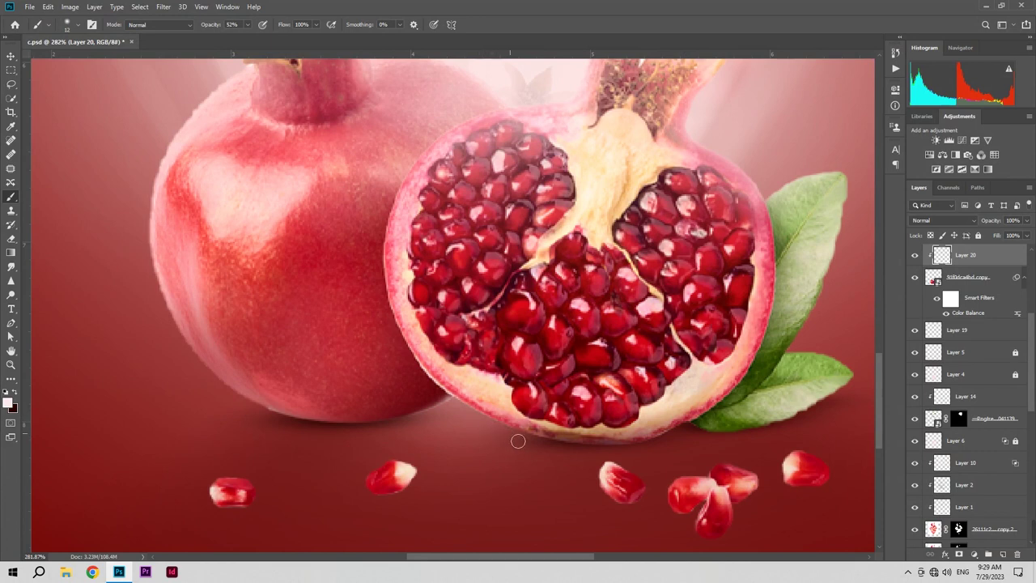
{"action": "key", "text": "ctrl+space"}
{"action": "mouse_move", "coordinate": [490, 430]}
{"action": "left_mouse_down"}
{"action": "mouse_move", "coordinate": [432, 435]}
{"action": "mouse_move", "coordinate": [464, 421]}
{"action": "mouse_move", "coordinate": [491, 434]}
{"action": "left_mouse_up"}
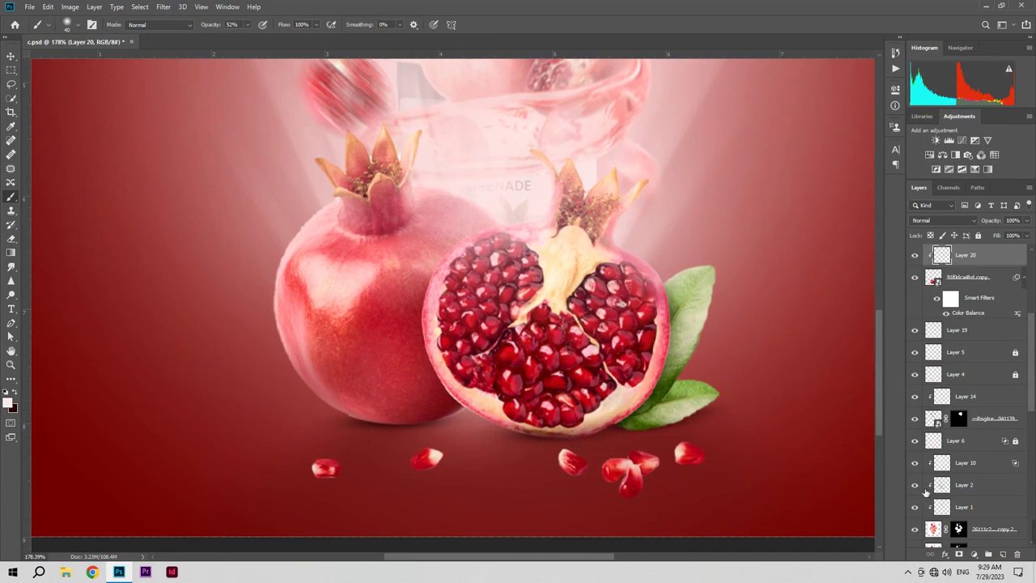
Step: Add a mask to the clipped light layer and build up its glow near the fruits' junction with the brush at 8% opacity
{"action": "left_click", "coordinate": [958, 555]}
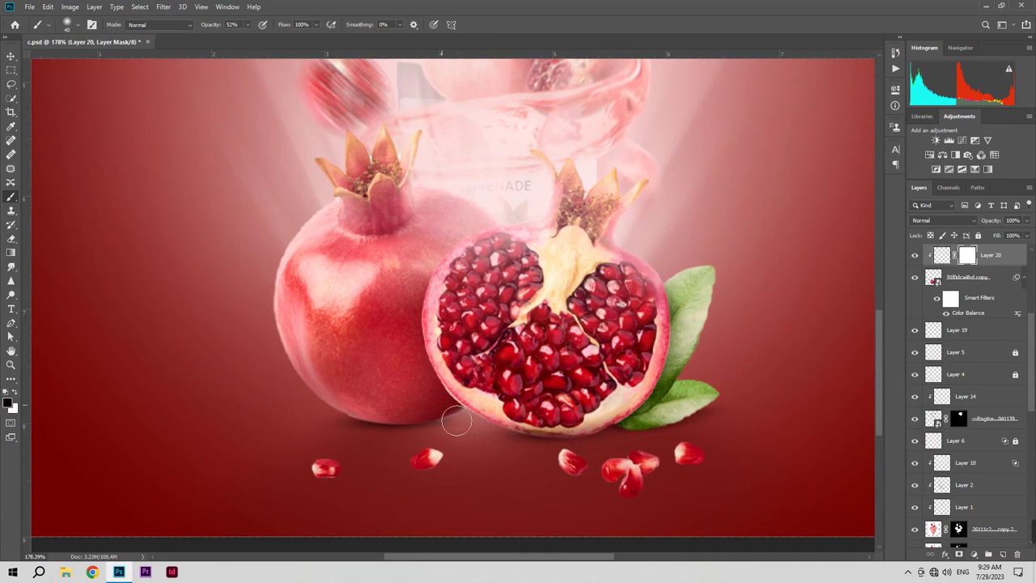
{"action": "left_click", "coordinate": [941, 256]}
{"action": "key", "text": "x"}
{"action": "left_click_drag", "start_coordinate": [214, 26], "coordinate": [207, 29]}
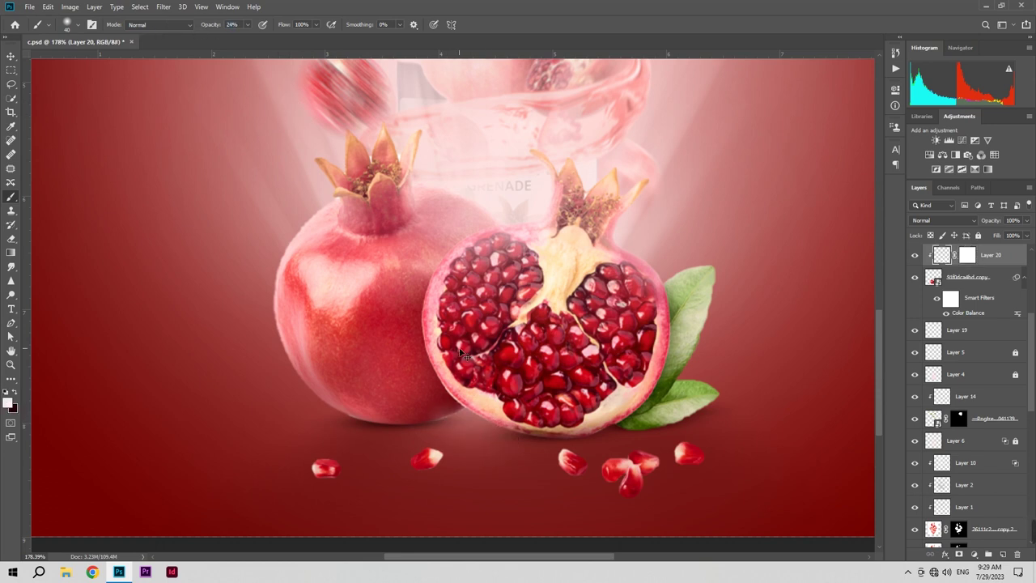
{"action": "left_click_drag", "start_coordinate": [220, 26], "coordinate": [207, 28]}
{"action": "left_click_drag", "start_coordinate": [457, 407], "coordinate": [463, 410]}
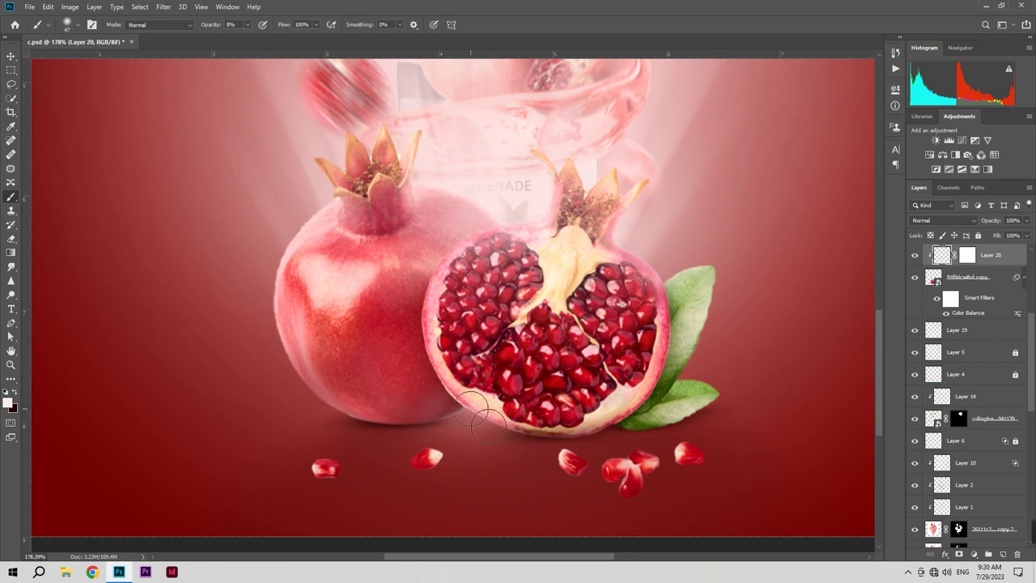
{"action": "mouse_move", "coordinate": [468, 442]}
{"action": "left_mouse_down"}
{"action": "mouse_move", "coordinate": [423, 448]}
{"action": "mouse_move", "coordinate": [466, 456]}
{"action": "left_mouse_up"}
{"action": "left_click", "coordinate": [968, 255]}
{"action": "key", "text": "x"}
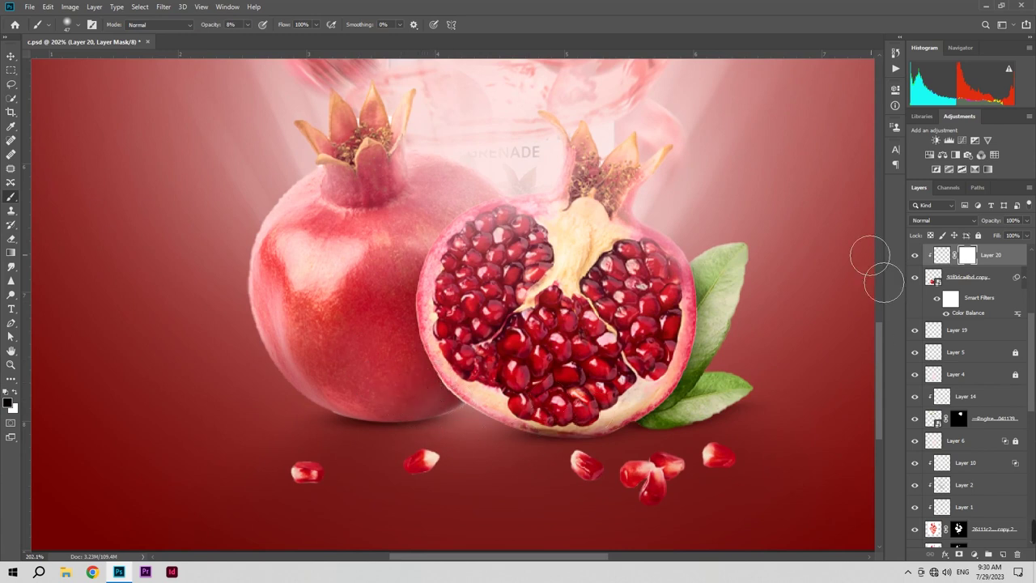
Step: Create a new layer at the top of the stack and paint a faint pale glow between the fruits at 12% brush opacity
{"action": "scroll", "coordinate": [966, 282], "scroll_direction": "up", "scroll_amount": 4}
{"action": "left_click", "coordinate": [970, 261]}
{"action": "left_click", "coordinate": [1003, 554]}
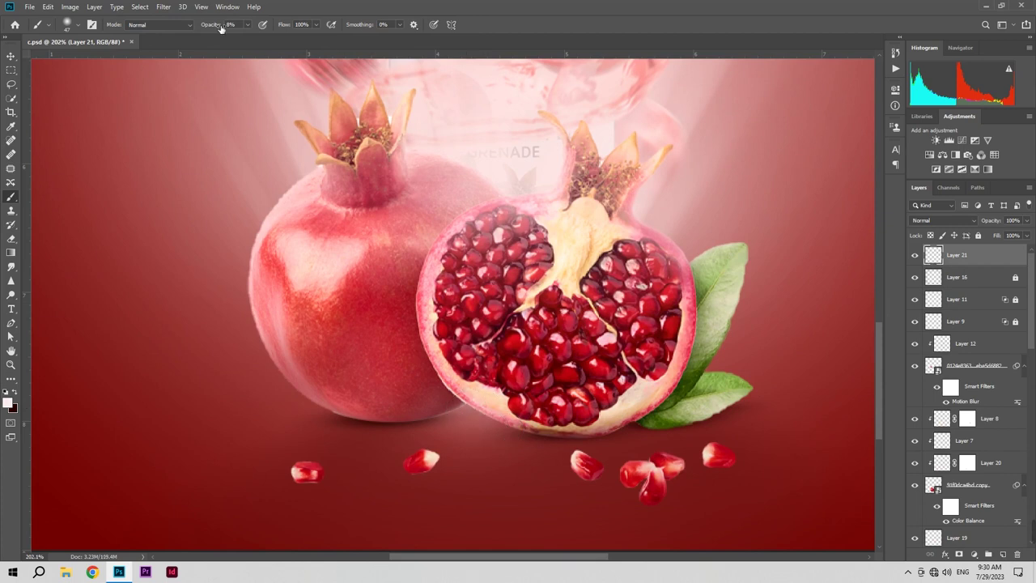
{"action": "key", "text": "Return"}
{"action": "key", "text": "z"}
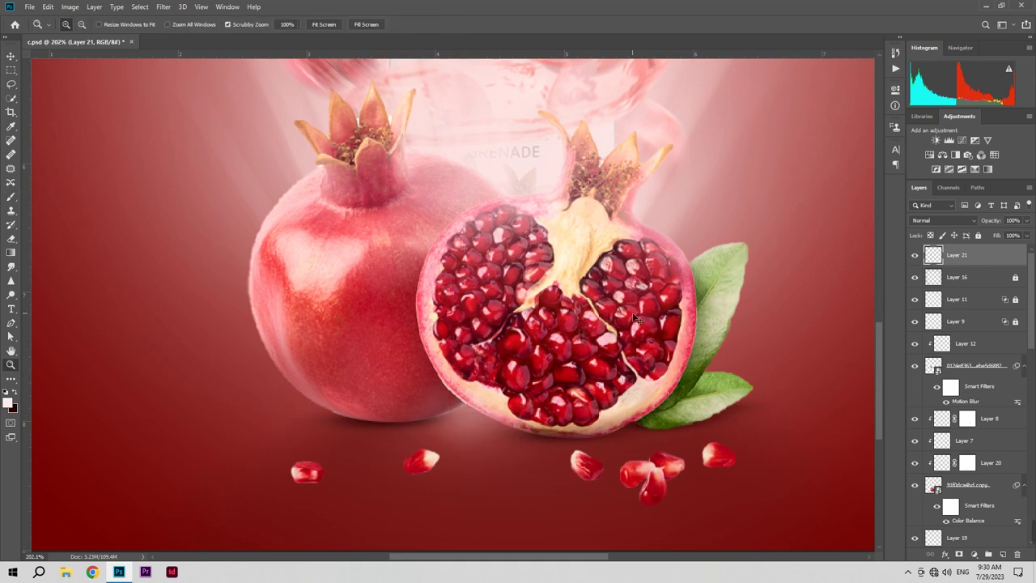
{"action": "key", "text": "b"}
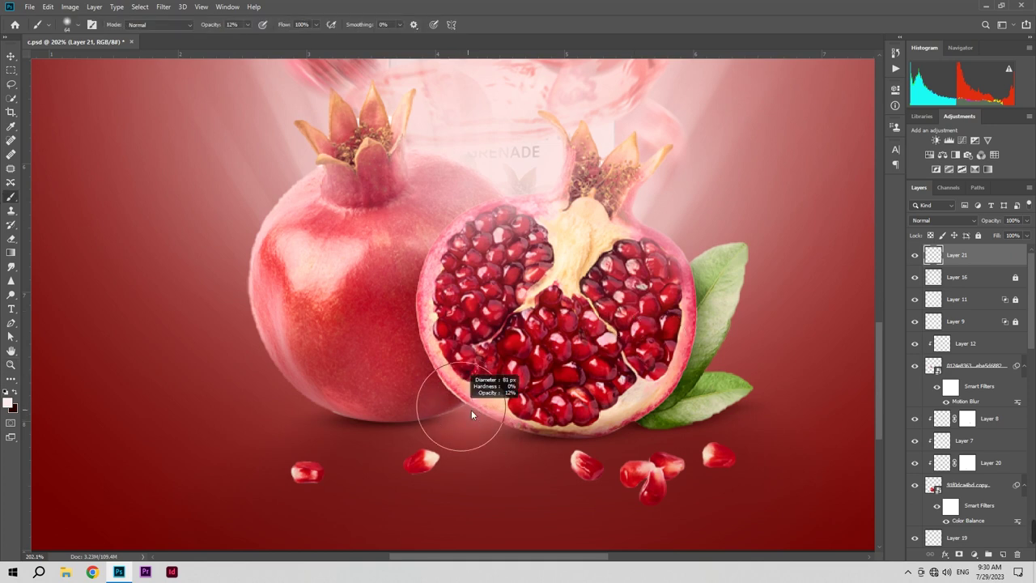
{"action": "key", "text": "z"}
{"action": "mouse_move", "coordinate": [515, 424]}
{"action": "left_mouse_down"}
{"action": "mouse_move", "coordinate": [473, 442]}
{"action": "mouse_move", "coordinate": [492, 456]}
{"action": "left_mouse_up"}
{"action": "key", "text": "b"}
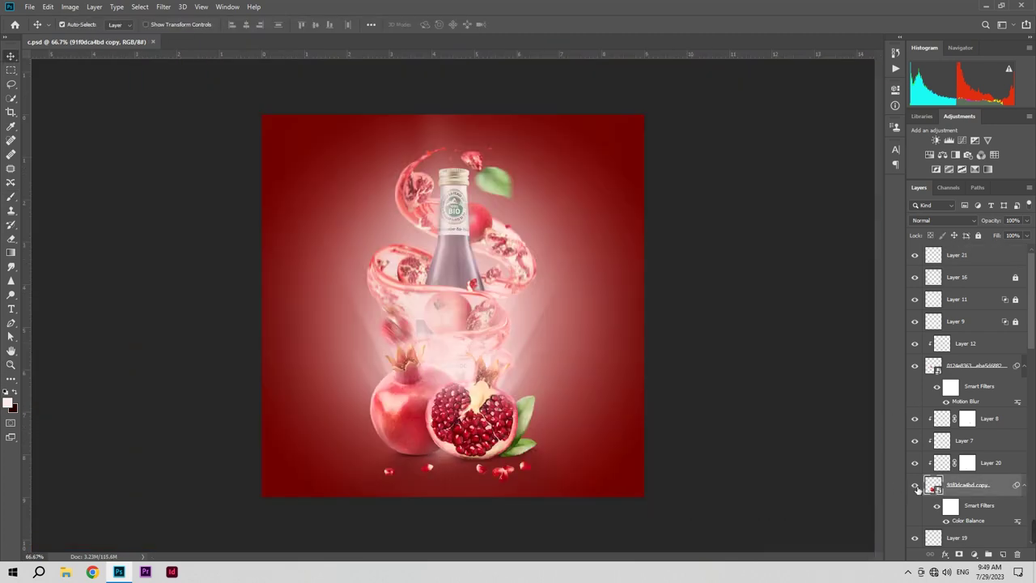
Step: Hide and show the pomegranate fruit layer to identify its contents, and add a layer mask to it
{"action": "left_click", "coordinate": [915, 486]}
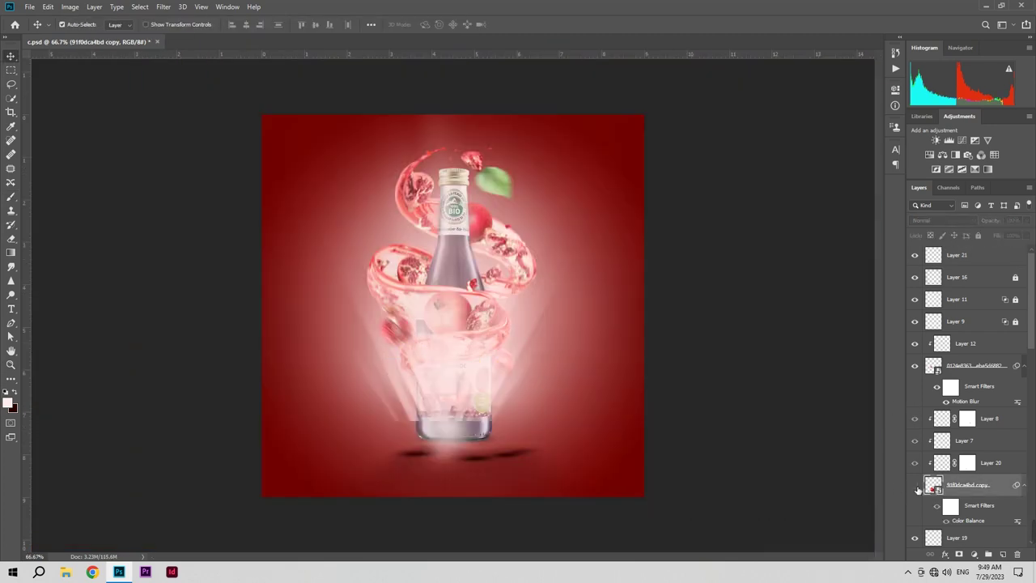
{"action": "left_click", "coordinate": [915, 485]}
{"action": "left_click", "coordinate": [960, 555]}
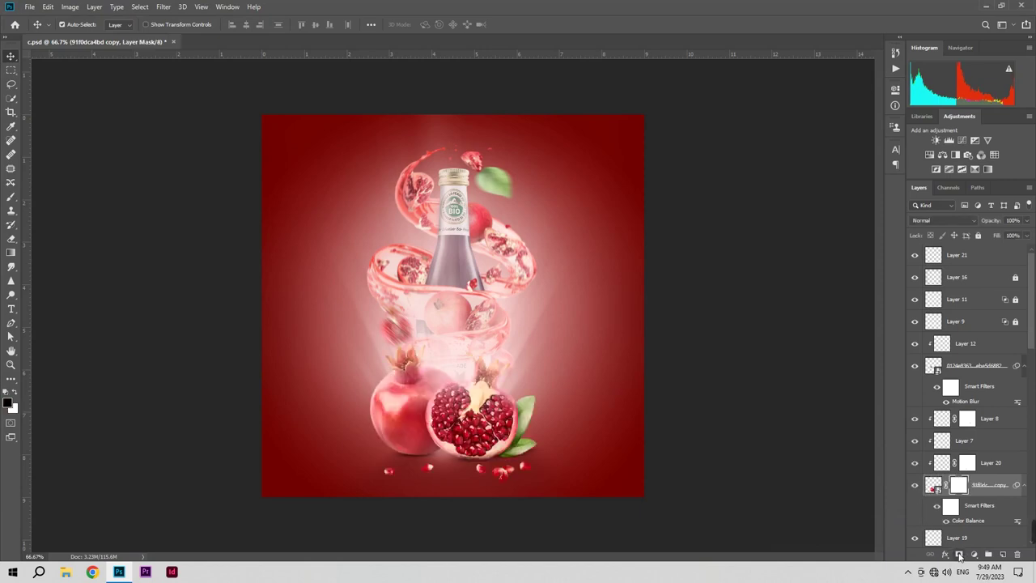
{"action": "left_click_drag", "start_coordinate": [370, 379], "coordinate": [422, 385]}
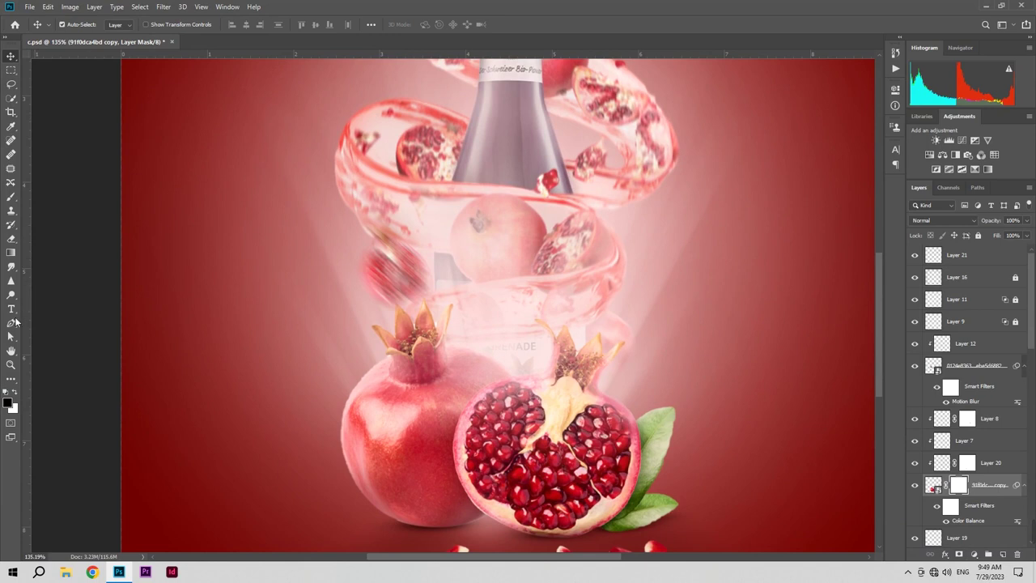
Step: Start a Pen path at the base of the whole pomegranate's crown and undo the misplaced curve segment
{"action": "left_click", "coordinate": [11, 322]}
{"action": "left_click", "coordinate": [391, 360]}
{"action": "key", "text": "z"}
{"action": "left_click_drag", "start_coordinate": [360, 421], "coordinate": [437, 363]}
{"action": "scroll", "coordinate": [310, 436], "scroll_direction": "down", "scroll_amount": 2}
{"action": "left_click_drag", "start_coordinate": [279, 440], "coordinate": [259, 549]}
{"action": "key", "text": "ctrl+z"}
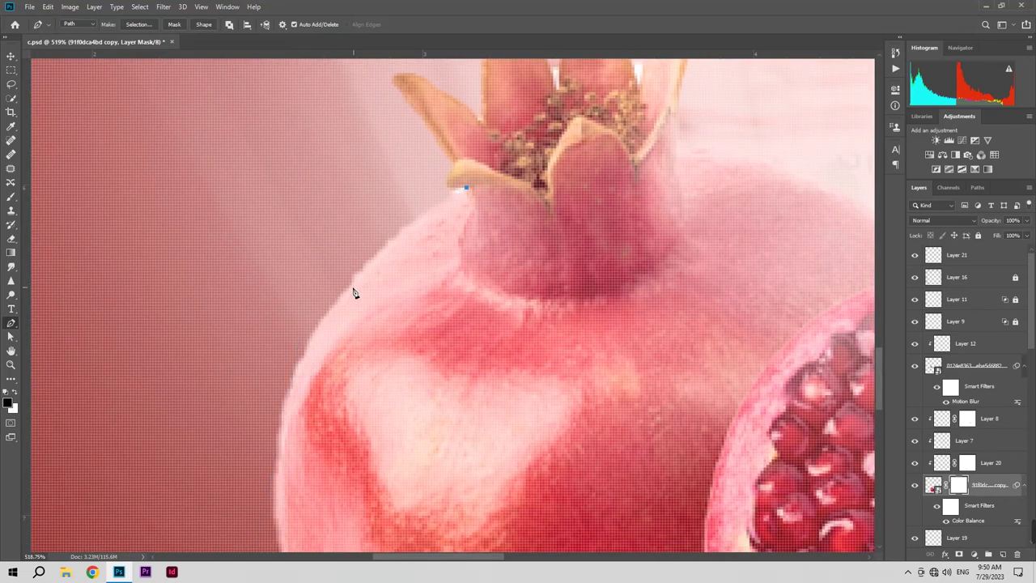
Step: Trace a curved Pen path down the whole pomegranate's left outline from the crown's base to the fruit's lower edge
{"action": "left_click_drag", "start_coordinate": [351, 288], "coordinate": [314, 337]}
{"action": "left_click_drag", "start_coordinate": [362, 340], "coordinate": [418, 187]}
{"action": "left_click_drag", "start_coordinate": [335, 366], "coordinate": [342, 465]}
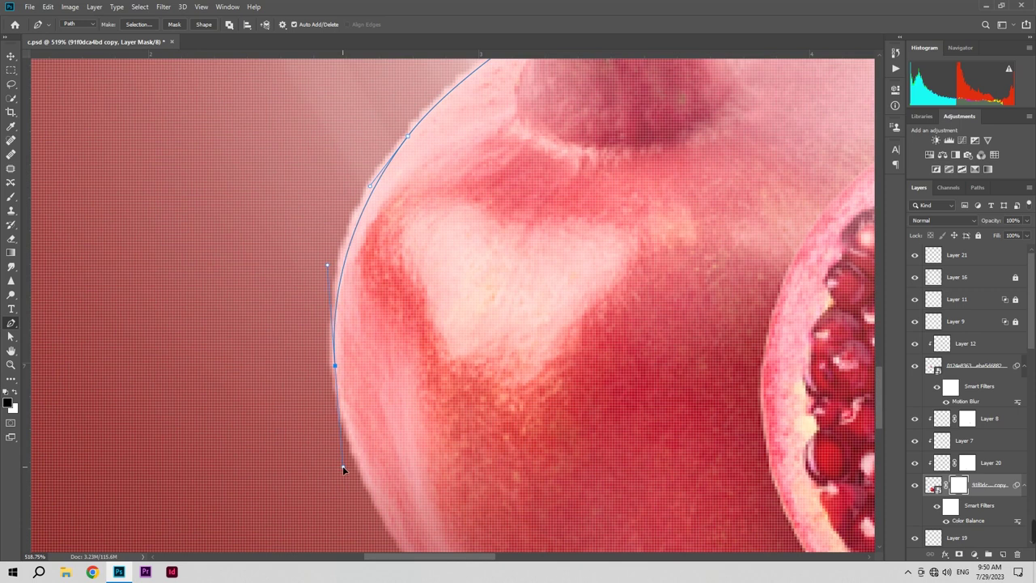
{"action": "scroll", "coordinate": [380, 430], "scroll_direction": "down", "scroll_amount": 7}
{"action": "scroll", "coordinate": [338, 309], "scroll_direction": "right", "scroll_amount": 1}
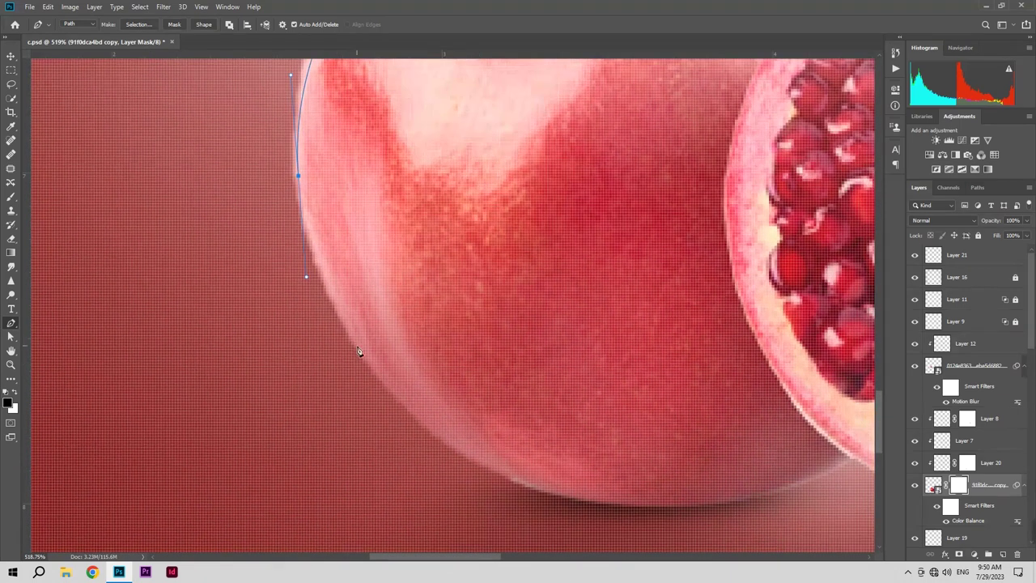
{"action": "left_click_drag", "start_coordinate": [382, 383], "coordinate": [394, 409]}
{"action": "left_click", "coordinate": [406, 431]}
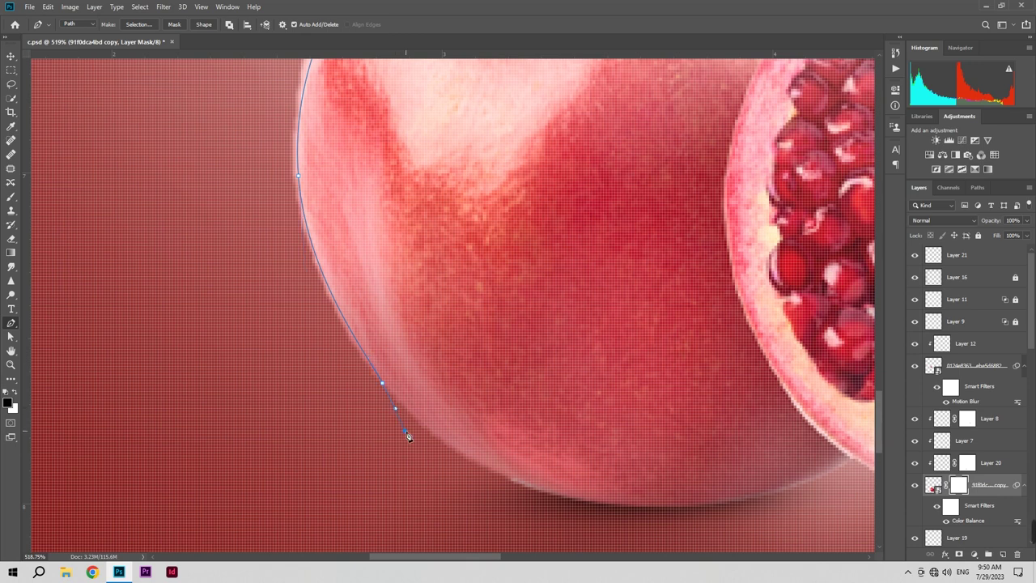
Step: Continue the path through the background outside the whole pomegranate's left edge and back up to the crown's base
{"action": "key", "text": "z"}
{"action": "left_click_drag", "start_coordinate": [340, 463], "coordinate": [306, 462]}
{"action": "key", "text": "p"}
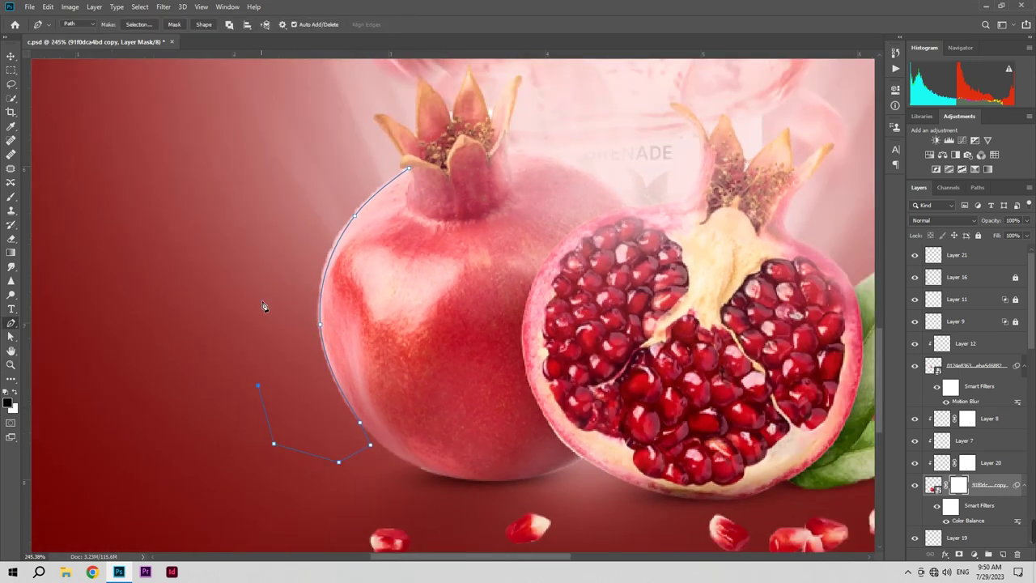
{"action": "key", "text": "z"}
{"action": "left_click_drag", "start_coordinate": [289, 245], "coordinate": [354, 250]}
{"action": "key", "text": "p"}
{"action": "left_click_drag", "start_coordinate": [407, 202], "coordinate": [269, 417]}
{"action": "left_click", "coordinate": [277, 197]}
{"action": "left_click", "coordinate": [363, 121]}
{"action": "left_click_drag", "start_coordinate": [472, 122], "coordinate": [411, 237]}
{"action": "key", "text": "z"}
{"action": "key", "text": "p"}
{"action": "left_click", "coordinate": [452, 261]}
{"action": "left_click", "coordinate": [525, 277]}
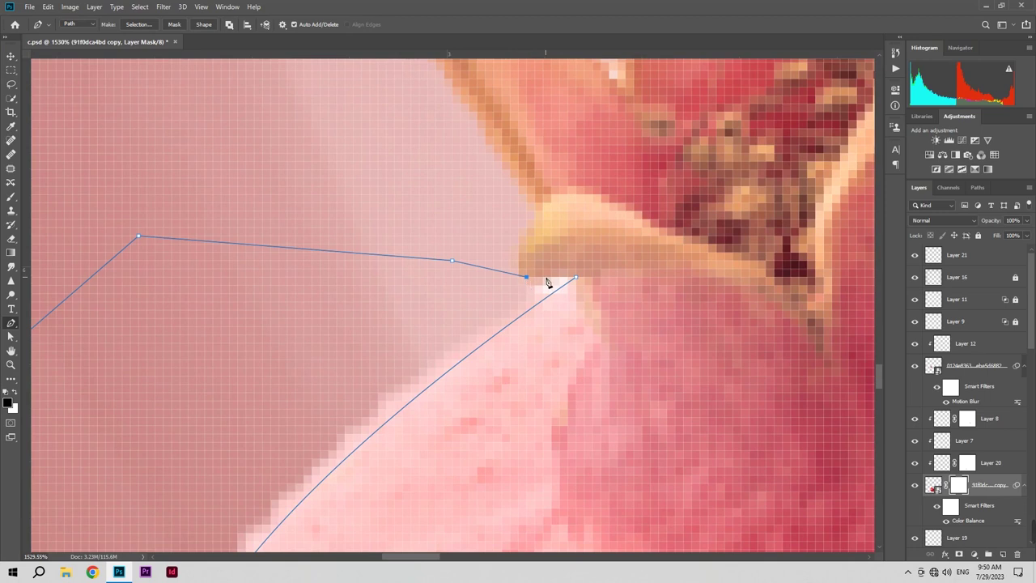
Step: Turn the closed path into a selection, mask out the rough fringe inside it with black at 100% brush opacity, and deselect
{"action": "right_click", "coordinate": [513, 292]}
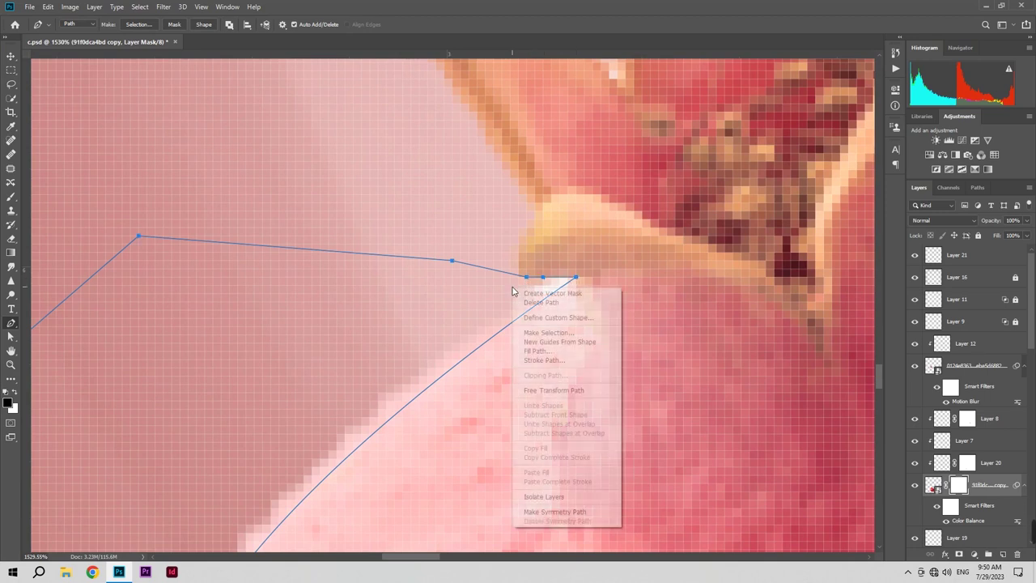
{"action": "left_click", "coordinate": [550, 333]}
{"action": "key", "text": "Return"}
{"action": "key", "text": "z"}
{"action": "left_click_drag", "start_coordinate": [551, 303], "coordinate": [454, 335]}
{"action": "key", "text": "b"}
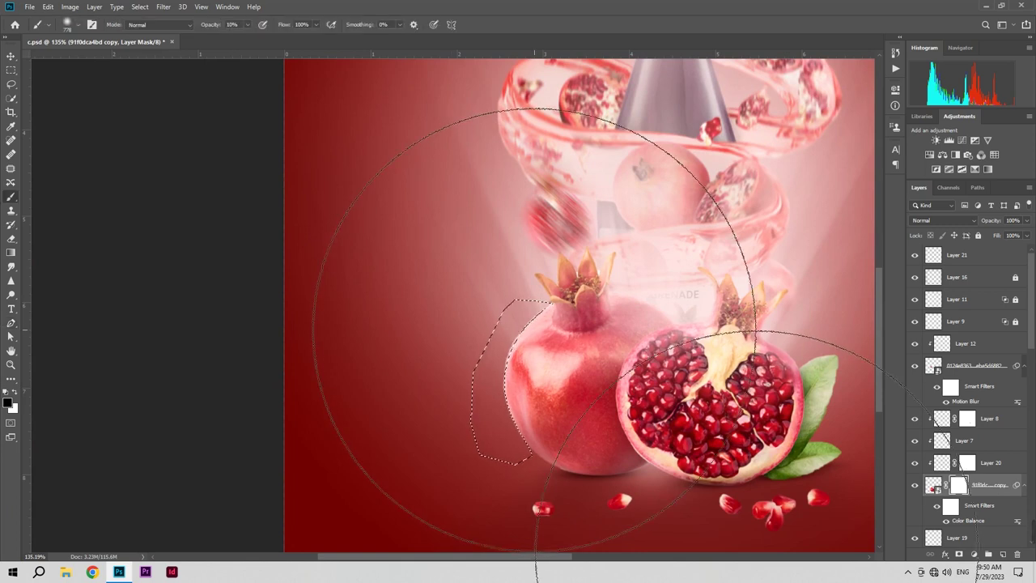
{"action": "key", "text": "0"}
{"action": "left_click", "coordinate": [521, 374]}
{"action": "key", "text": "ctrl+d"}
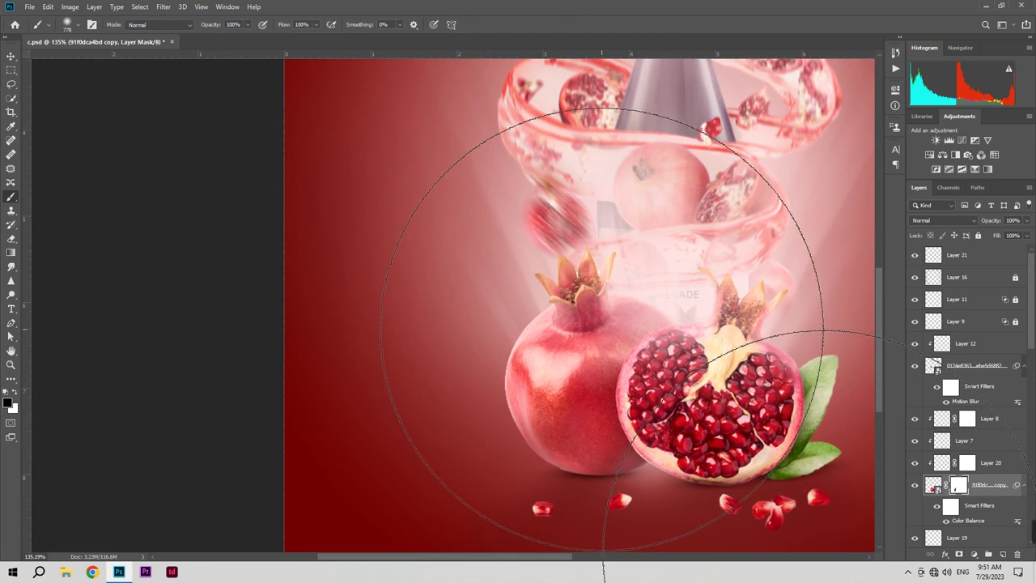
Step: Create a new layer clipped to the whole pomegranate and paint faint dark red shading at 11% brush opacity
{"action": "key", "text": "v"}
{"action": "left_click", "coordinate": [1003, 554]}
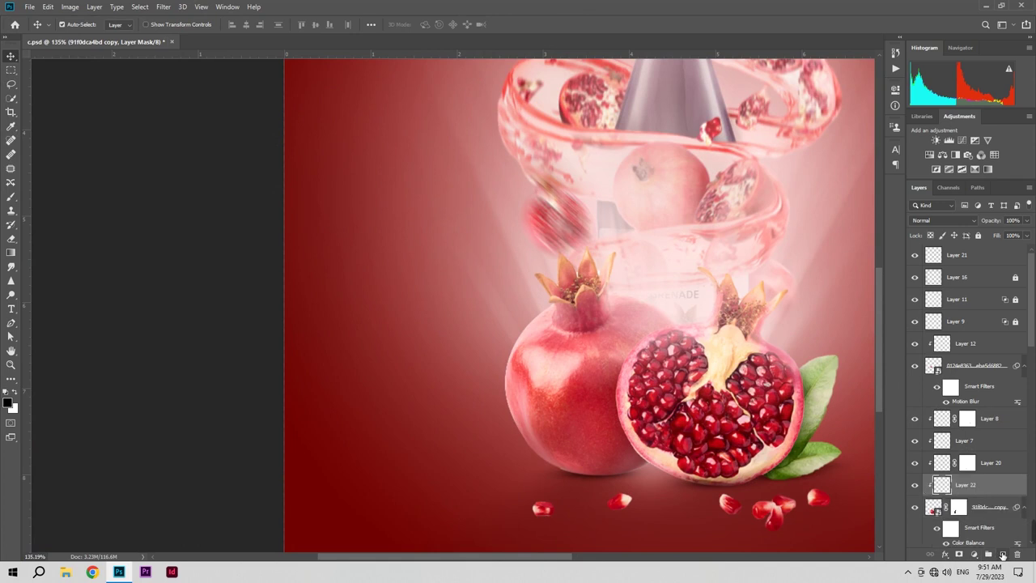
{"action": "left_click_drag", "start_coordinate": [809, 453], "coordinate": [646, 452]}
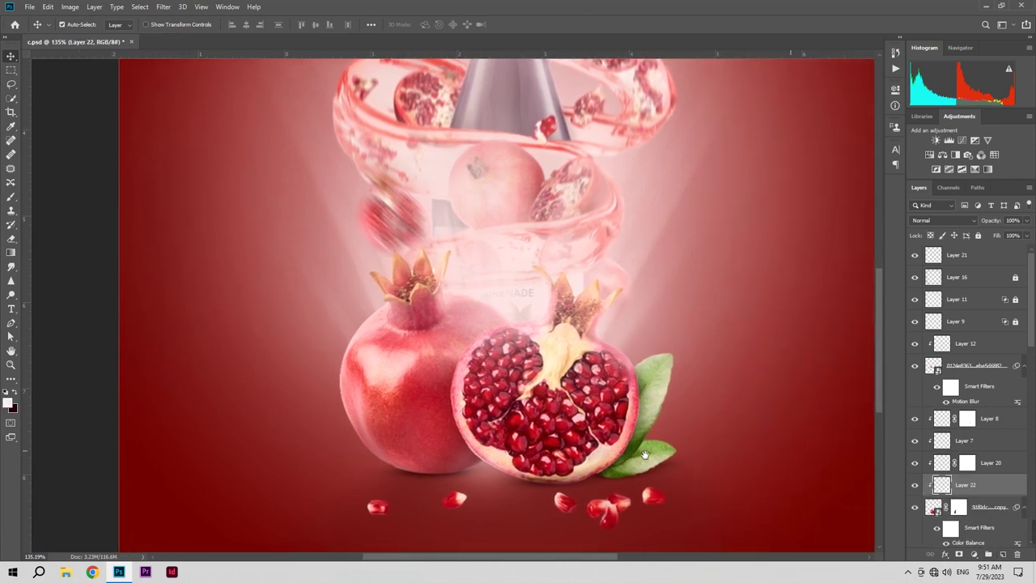
{"action": "right_click", "coordinate": [12, 199]}
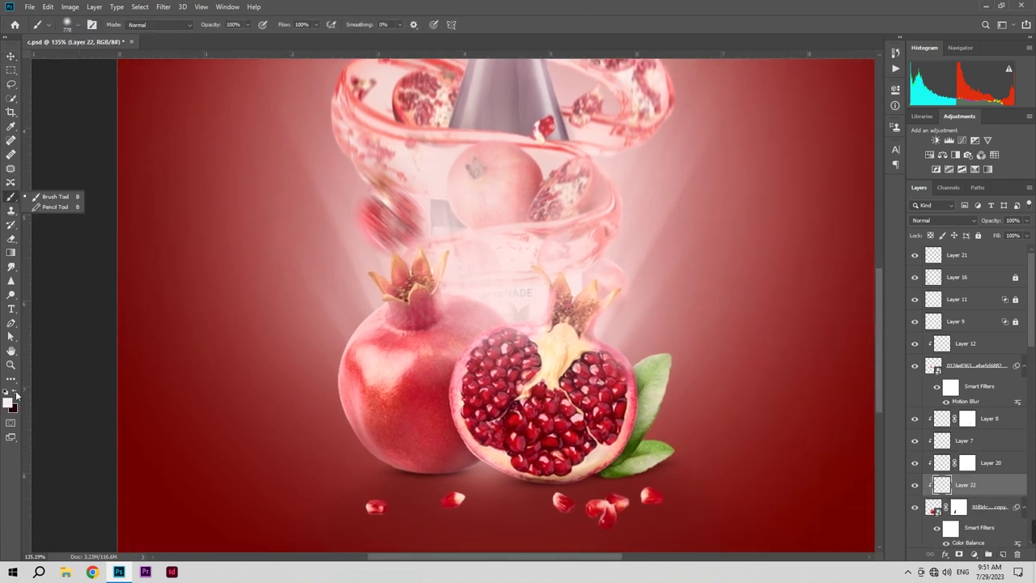
{"action": "left_click", "coordinate": [14, 393]}
{"action": "left_click_drag", "start_coordinate": [534, 425], "coordinate": [280, 411]}
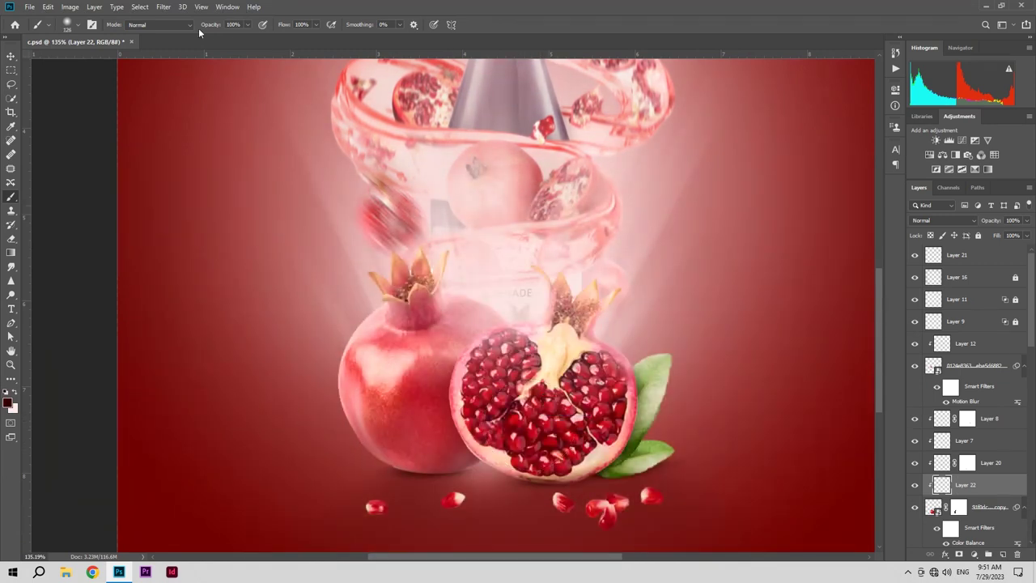
{"action": "mouse_move", "coordinate": [640, 499]}
{"action": "left_mouse_down"}
{"action": "mouse_move", "coordinate": [589, 448]}
{"action": "mouse_move", "coordinate": [600, 445]}
{"action": "mouse_move", "coordinate": [602, 412]}
{"action": "left_mouse_up"}
{"action": "mouse_move", "coordinate": [640, 449]}
{"action": "left_mouse_down"}
{"action": "mouse_move", "coordinate": [634, 509]}
{"action": "mouse_move", "coordinate": [626, 487]}
{"action": "mouse_move", "coordinate": [597, 483]}
{"action": "mouse_move", "coordinate": [663, 484]}
{"action": "mouse_move", "coordinate": [597, 447]}
{"action": "left_mouse_up"}
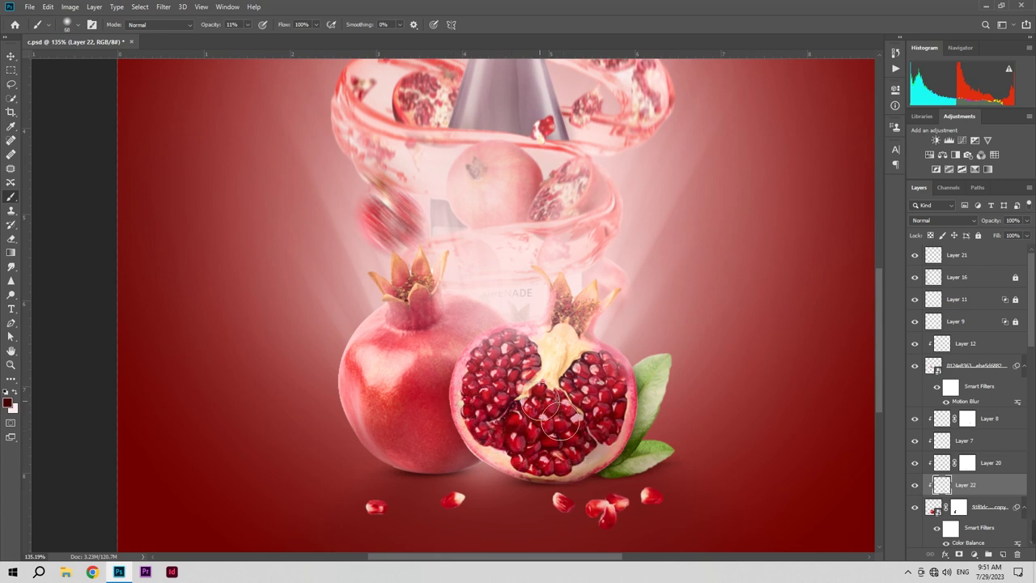
Step: Enlarge the brush to darken the whole pomegranate's body and highlight, and shade the scattered seeds at 11% opacity
{"action": "key", "text": "bracketright"}
{"action": "key", "text": "bracketright"}
{"action": "key", "text": "bracketright"}
{"action": "key", "text": "bracketright"}
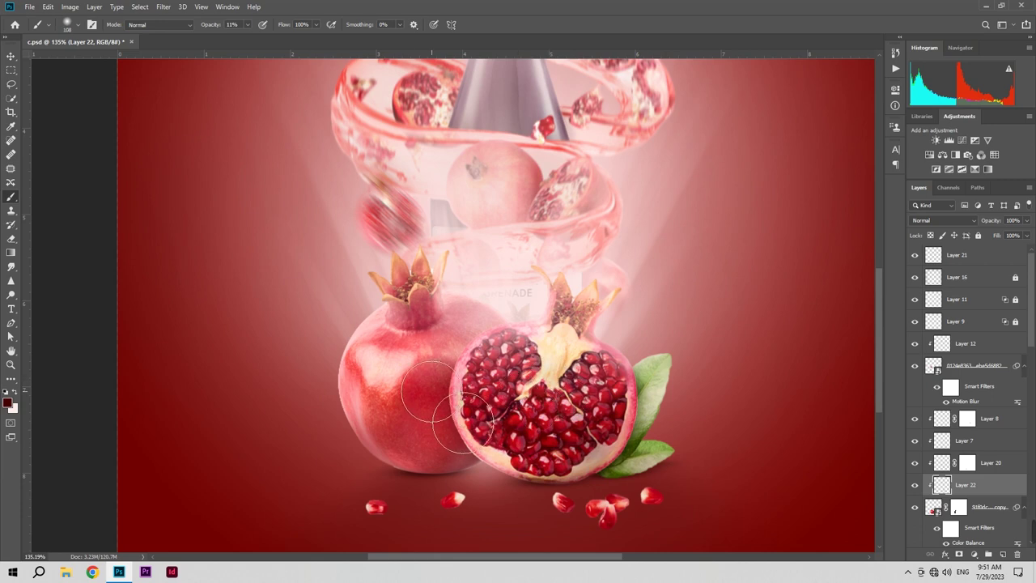
{"action": "mouse_move", "coordinate": [424, 421]}
{"action": "left_mouse_down"}
{"action": "mouse_move", "coordinate": [379, 389]}
{"action": "mouse_move", "coordinate": [382, 356]}
{"action": "mouse_move", "coordinate": [372, 366]}
{"action": "mouse_move", "coordinate": [397, 442]}
{"action": "mouse_move", "coordinate": [405, 423]}
{"action": "mouse_move", "coordinate": [407, 434]}
{"action": "mouse_move", "coordinate": [384, 421]}
{"action": "mouse_move", "coordinate": [343, 432]}
{"action": "mouse_move", "coordinate": [404, 437]}
{"action": "left_mouse_up"}
{"action": "key", "text": "ctrl+space"}
{"action": "key", "text": "b"}
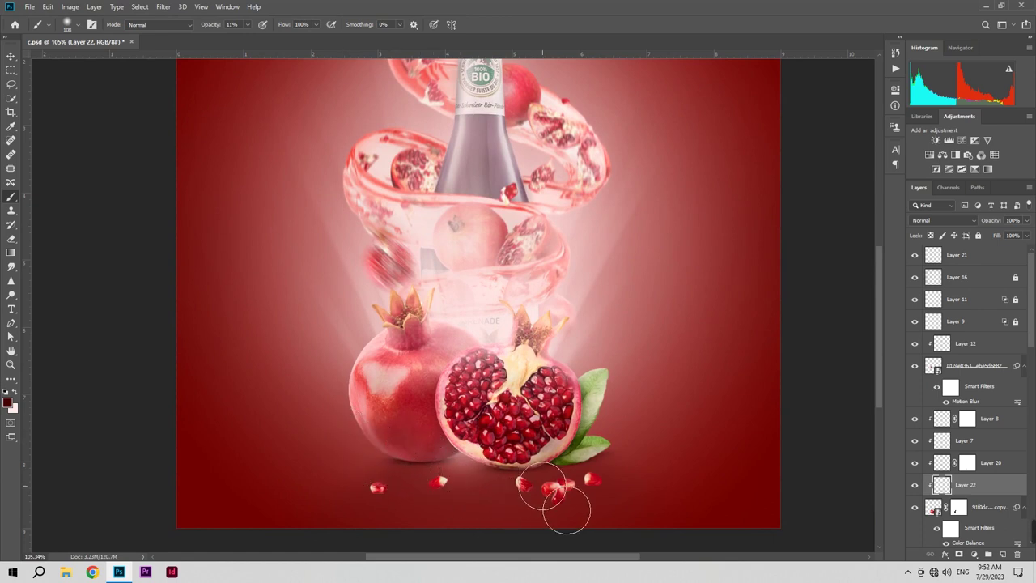
{"action": "left_click_drag", "start_coordinate": [590, 487], "coordinate": [570, 488]}
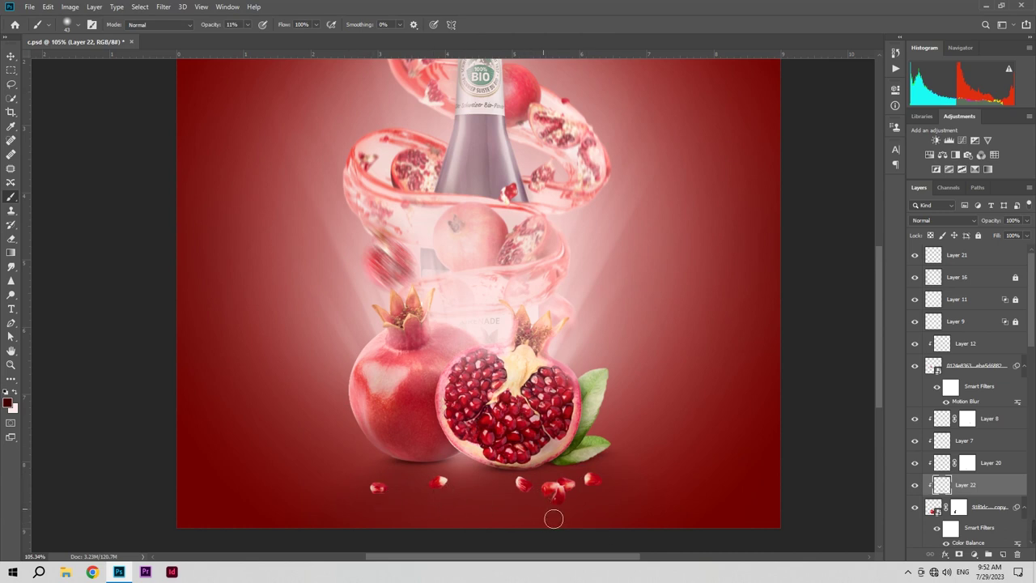
Step: Create a new layer directly above Color Fill 2 and set up a flattened elliptical brush tip at 83% opacity
{"action": "scroll", "coordinate": [553, 519], "scroll_direction": "down", "scroll_amount": 2}
{"action": "scroll", "coordinate": [535, 514], "scroll_direction": "down", "scroll_amount": 1}
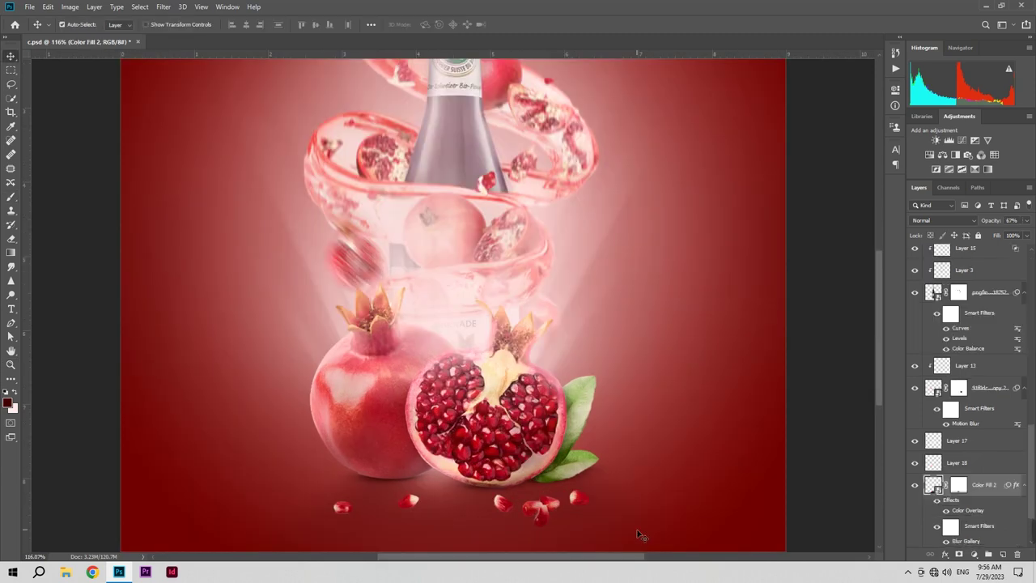
{"action": "left_click", "coordinate": [1002, 555]}
{"action": "left_click_drag", "start_coordinate": [541, 529], "coordinate": [543, 453]}
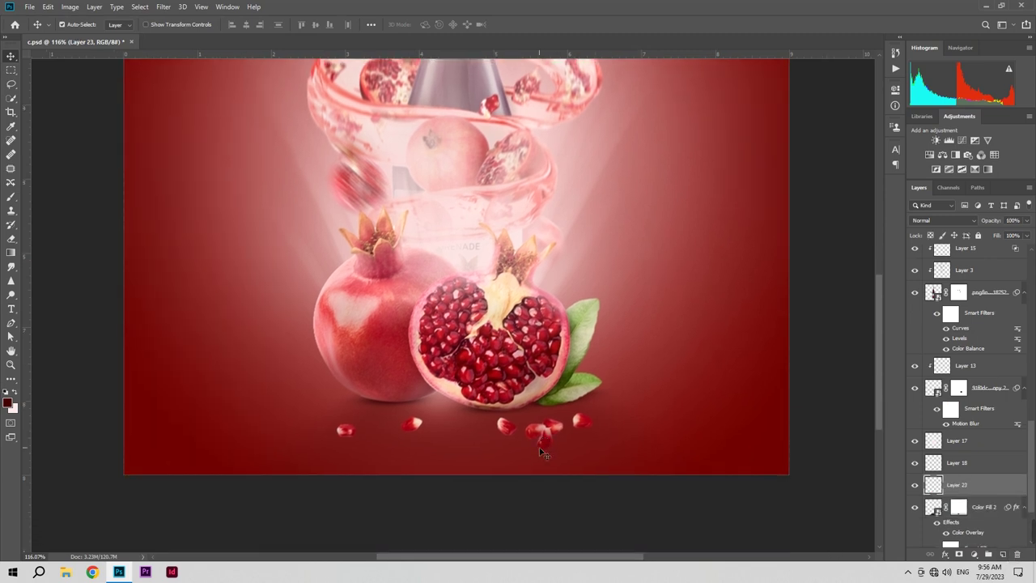
{"action": "left_click", "coordinate": [10, 196]}
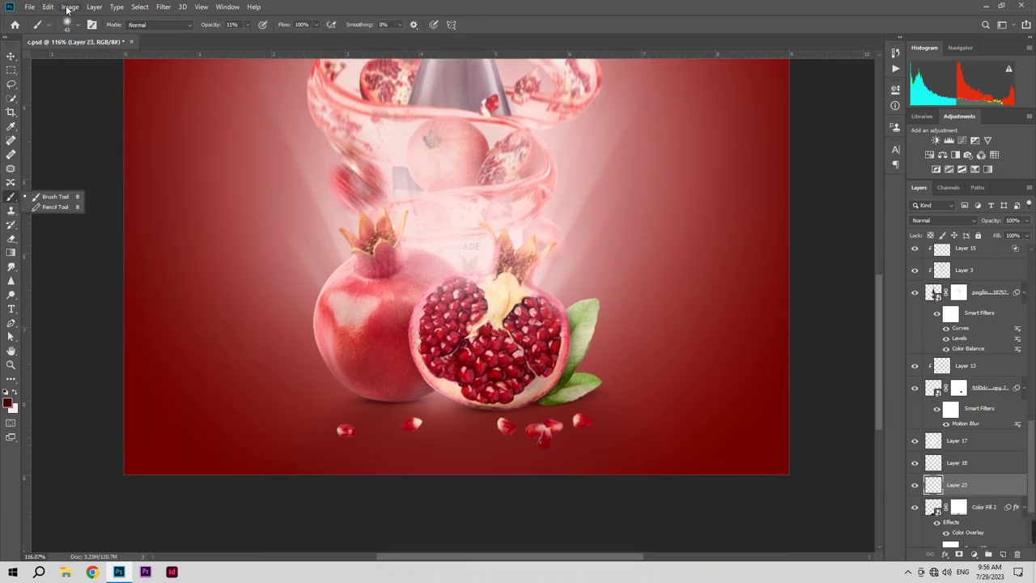
{"action": "left_click", "coordinate": [67, 24]}
{"action": "left_click_drag", "start_coordinate": [33, 80], "coordinate": [34, 70]}
{"action": "left_click_drag", "start_coordinate": [348, 437], "coordinate": [342, 437]}
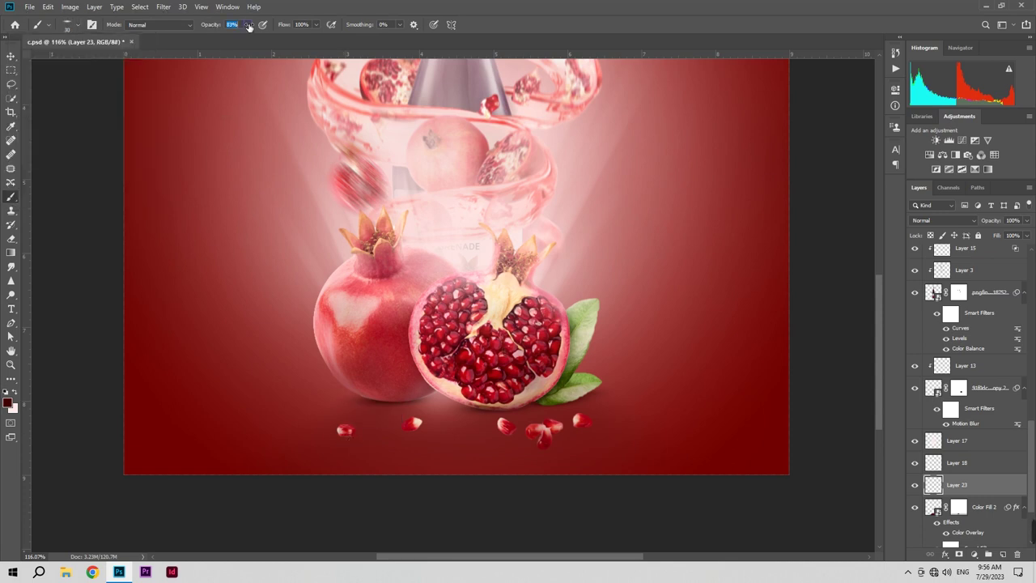
Step: Paint thin dark contact shadows beneath the scattered pomegranate seeds with the flattened brush at 83% opacity
{"action": "key", "text": "ctrl+space"}
{"action": "left_click_drag", "start_coordinate": [349, 443], "coordinate": [384, 444]}
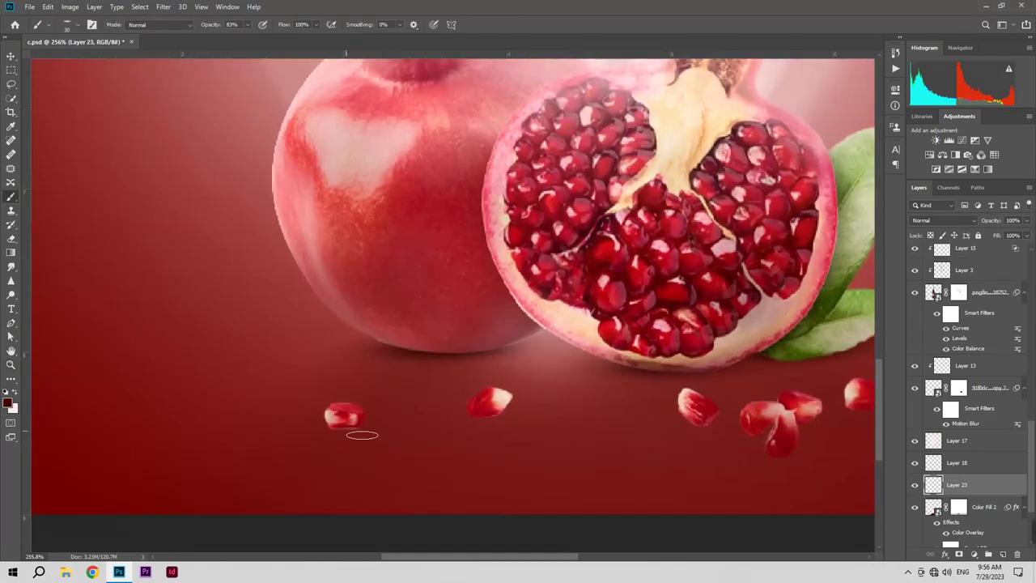
{"action": "right_click", "coordinate": [355, 435], "text": "alt"}
{"action": "left_click_drag", "start_coordinate": [835, 472], "coordinate": [701, 485]}
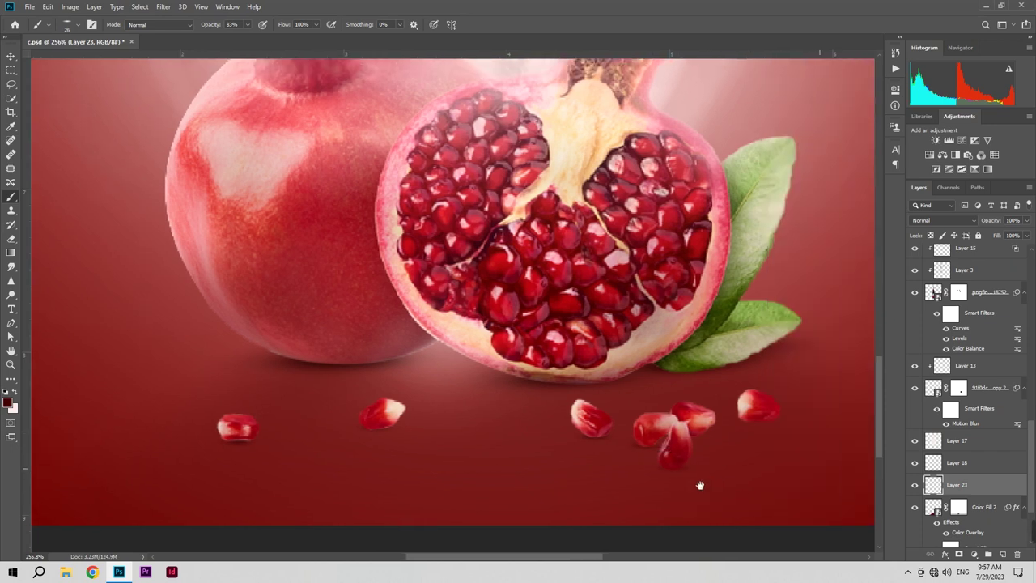
{"action": "left_click_drag", "start_coordinate": [673, 445], "coordinate": [696, 451]}
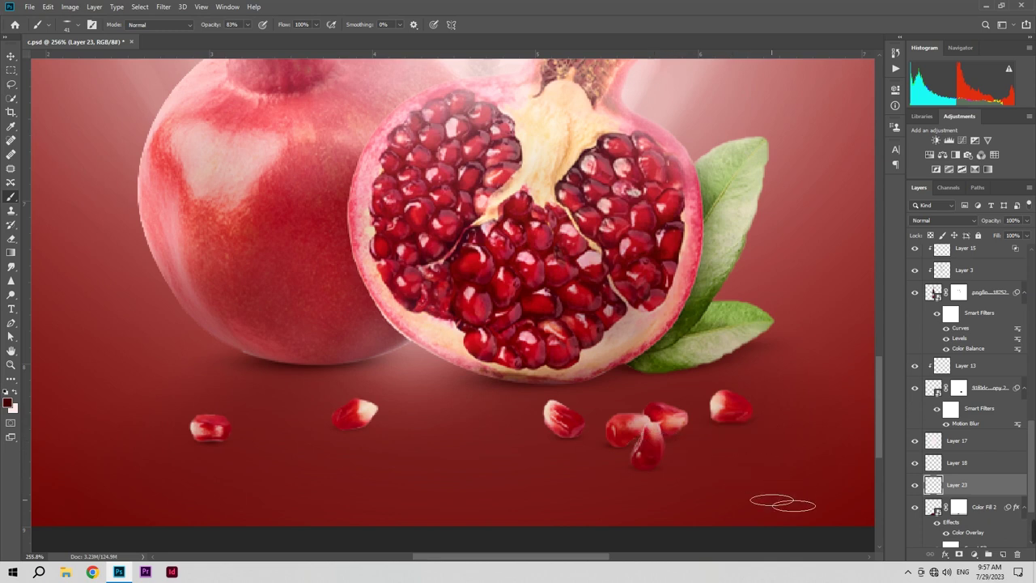
{"action": "mouse_move", "coordinate": [750, 445]}
{"action": "left_mouse_down"}
{"action": "mouse_move", "coordinate": [737, 445]}
{"action": "mouse_move", "coordinate": [735, 424]}
{"action": "left_mouse_up"}
Step: Add soft, faint shadows under the seeds at 11% brush opacity, and give the shadow layer a mask
{"action": "key", "text": "z"}
{"action": "mouse_move", "coordinate": [730, 465]}
{"action": "left_mouse_down"}
{"action": "mouse_move", "coordinate": [637, 471]}
{"action": "mouse_move", "coordinate": [674, 474]}
{"action": "left_mouse_up"}
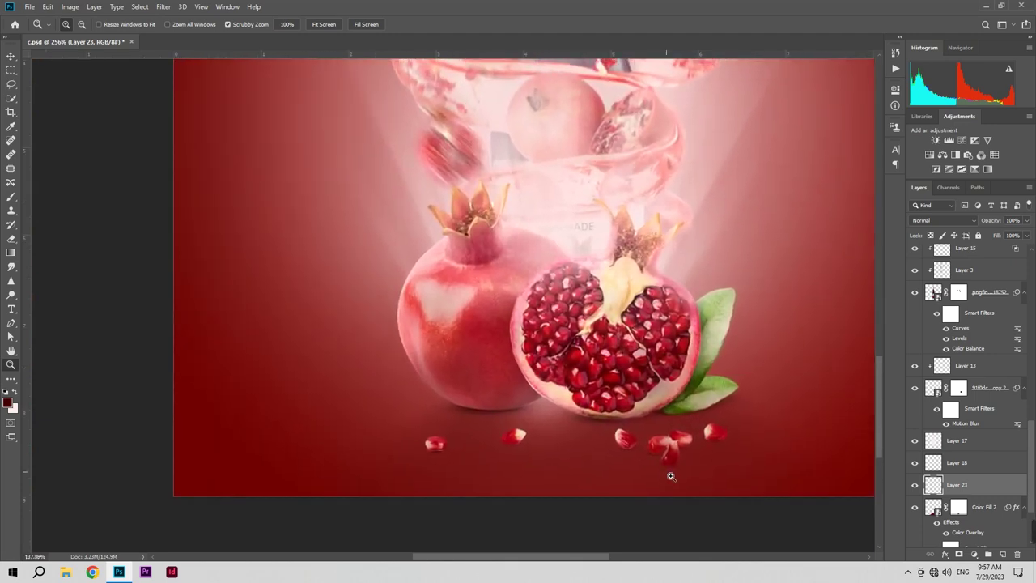
{"action": "key", "text": "b"}
{"action": "left_click_drag", "start_coordinate": [441, 456], "coordinate": [456, 462]}
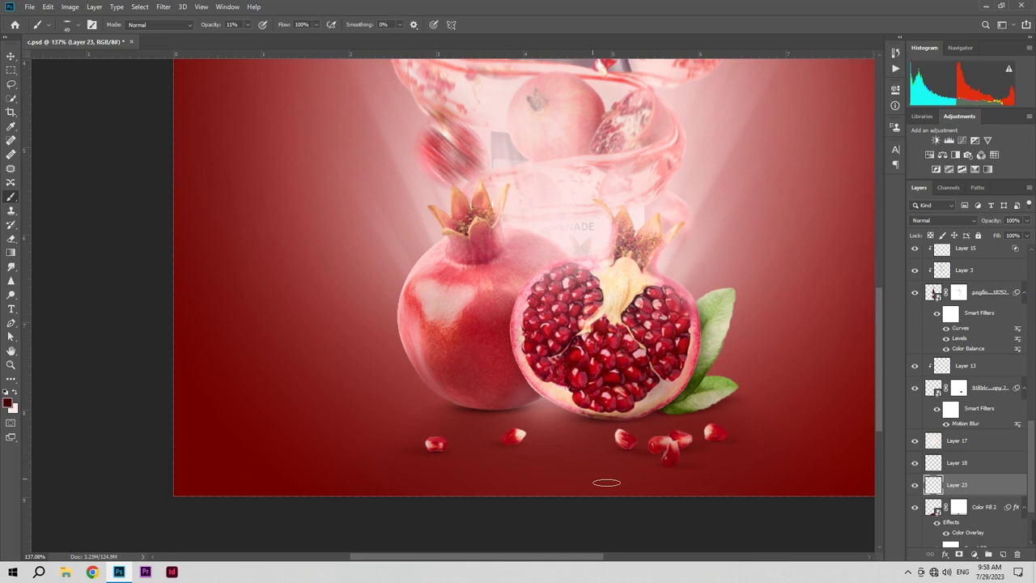
{"action": "left_click", "coordinate": [957, 554]}
{"action": "left_click_drag", "start_coordinate": [214, 26], "coordinate": [430, 46]}
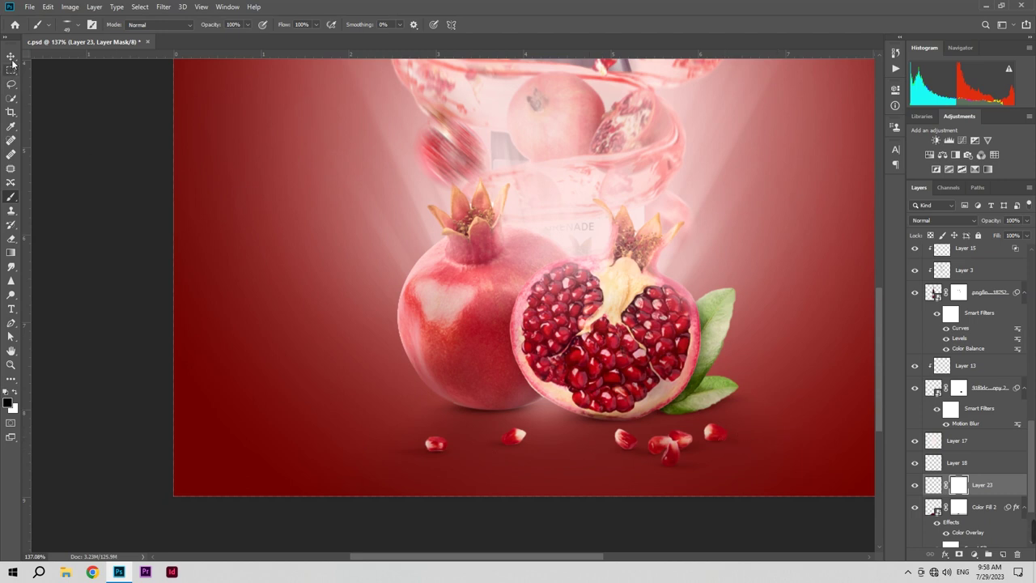
Step: Add a second clipped shading layer above Layer 22, darken the scattered seeds with a soft round brush, and toggle Layer 22 to compare
{"action": "key", "text": "v"}
{"action": "left_click", "coordinate": [715, 482]}
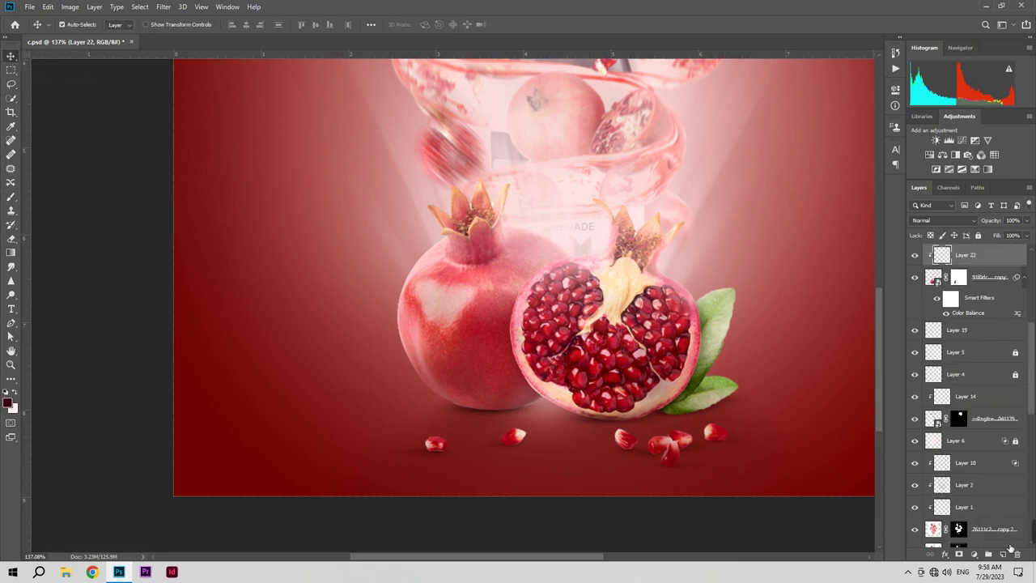
{"action": "left_click", "coordinate": [1003, 554]}
{"action": "left_click", "coordinate": [10, 199]}
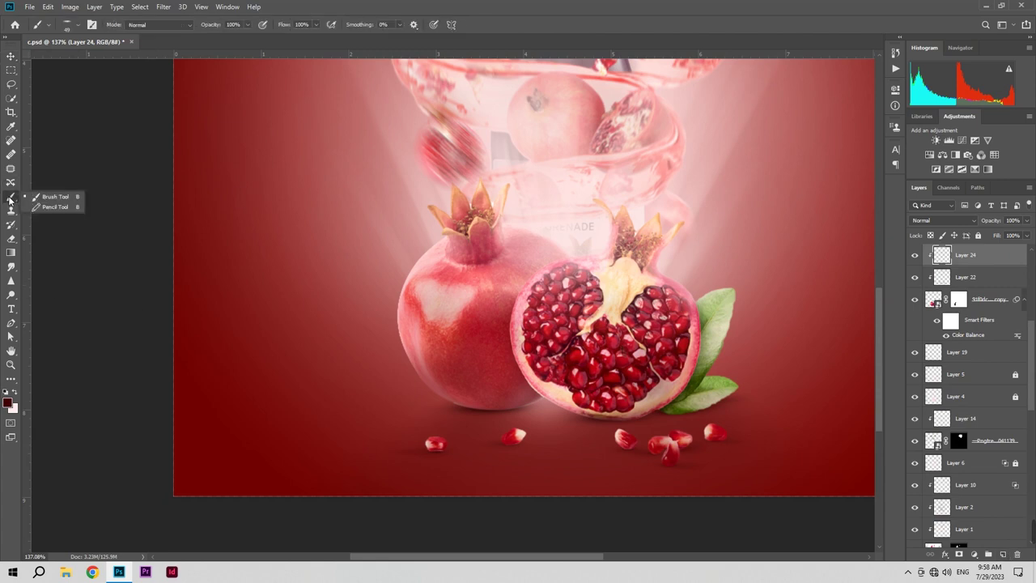
{"action": "left_click", "coordinate": [67, 26]}
{"action": "left_click", "coordinate": [53, 105]}
{"action": "left_click", "coordinate": [735, 458]}
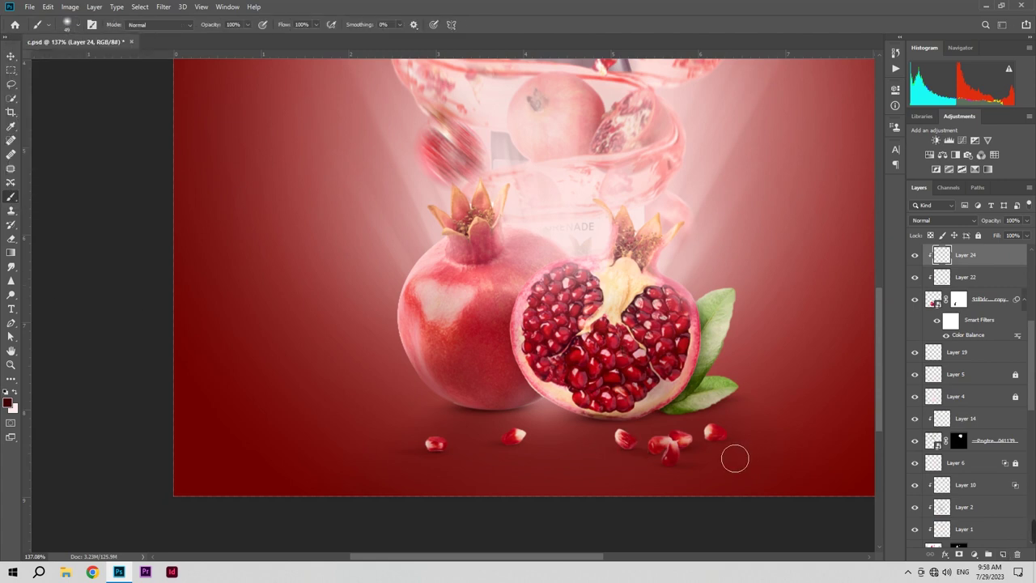
{"action": "left_click_drag", "start_coordinate": [720, 466], "coordinate": [705, 463]}
{"action": "left_click", "coordinate": [914, 277]}
{"action": "left_click", "coordinate": [914, 277]}
{"action": "left_click", "coordinate": [915, 276]}
{"action": "left_click", "coordinate": [914, 276]}
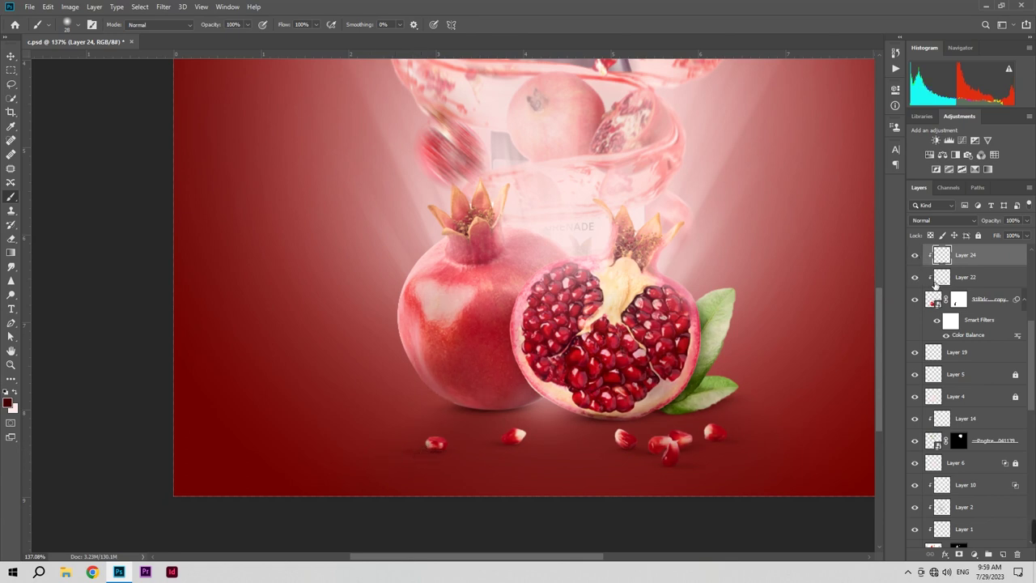
Step: Create another clipped layer and paint faint pale highlights on the scattered seeds with a small soft brush at 11% opacity
{"action": "left_click", "coordinate": [1003, 553]}
{"action": "key", "text": "x"}
{"action": "right_click", "coordinate": [540, 434], "text": "alt"}
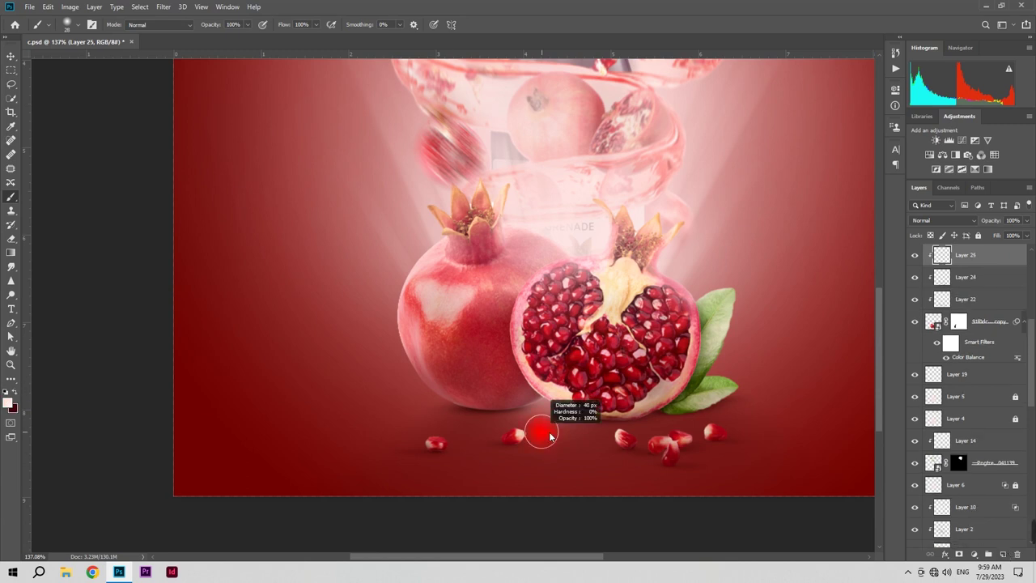
{"action": "key", "text": "3"}
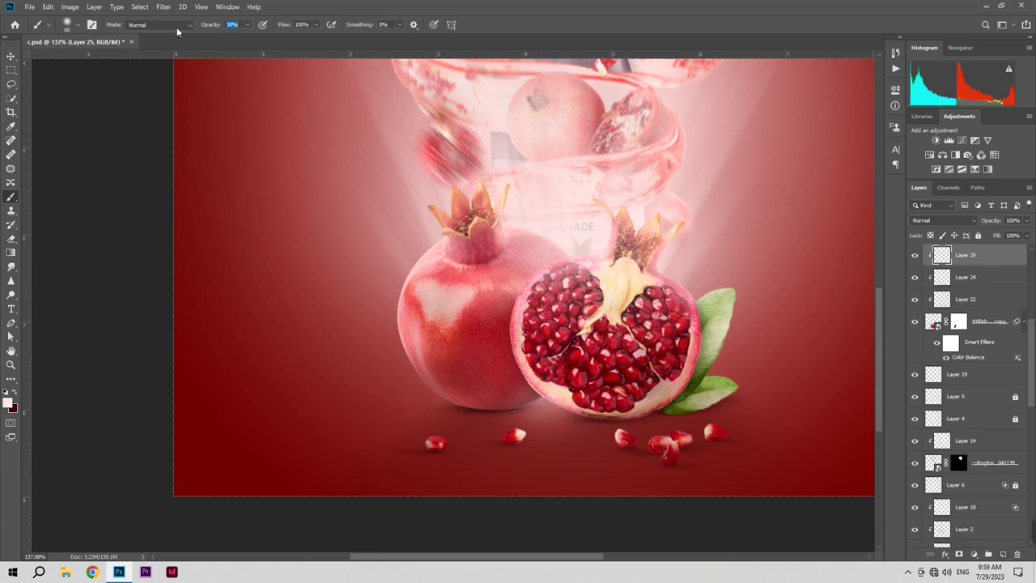
{"action": "right_click", "coordinate": [541, 432], "text": "alt"}
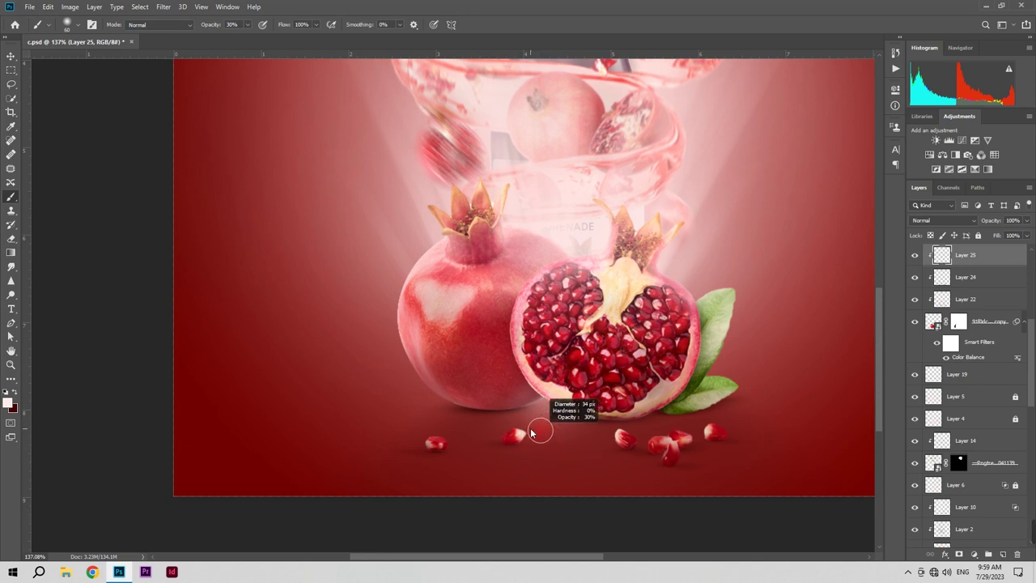
{"action": "left_click_drag", "start_coordinate": [209, 28], "coordinate": [199, 27]}
{"action": "right_click", "coordinate": [531, 451], "text": "alt"}
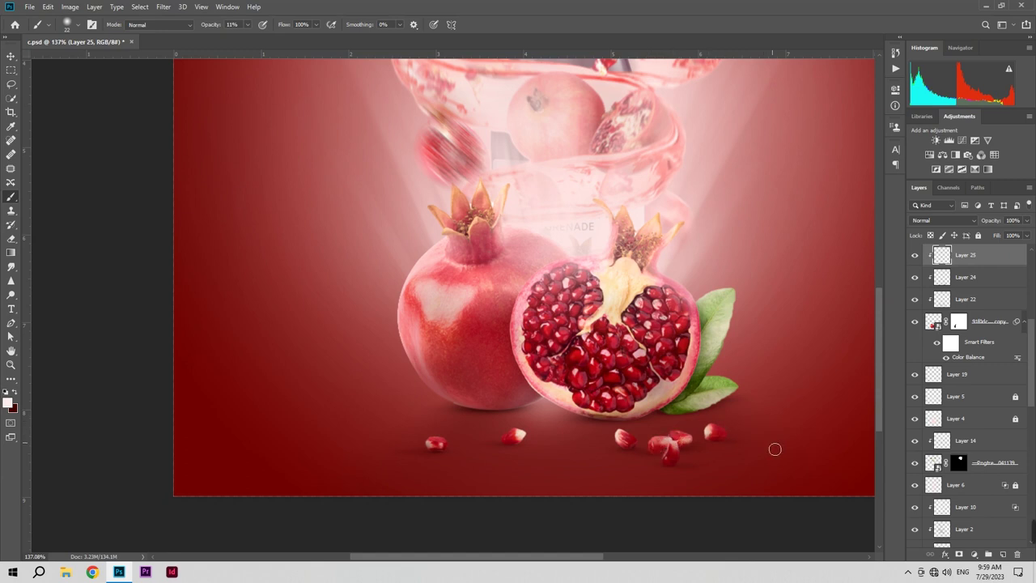
{"action": "key", "text": "z"}
{"action": "left_click_drag", "start_coordinate": [696, 457], "coordinate": [663, 477]}
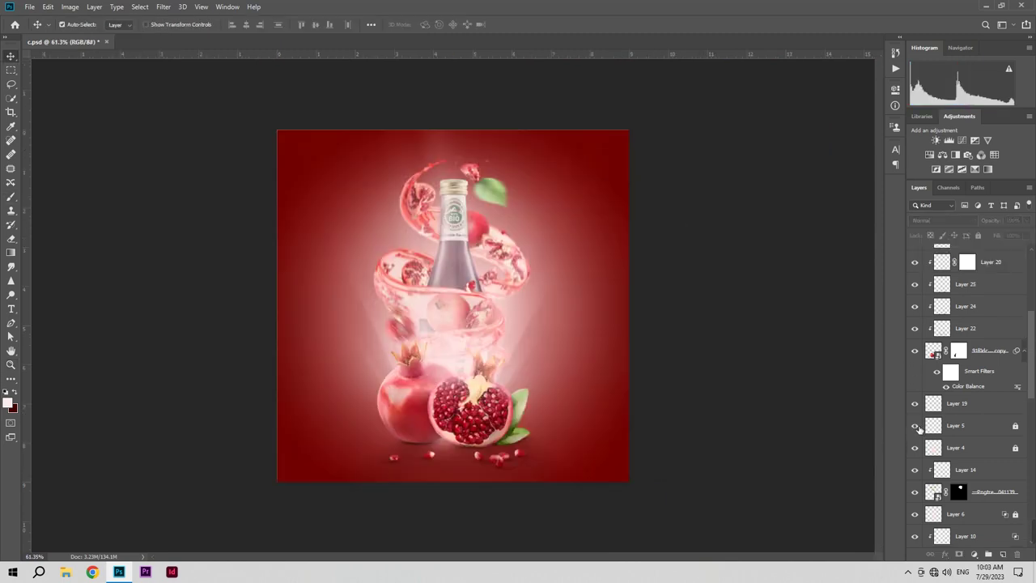
Step: Compare the image with Layer 5 and Layer 4 toggled, unlock Layer 4, and set its opacity to 47%
{"action": "left_click", "coordinate": [915, 425]}
{"action": "left_click", "coordinate": [915, 425]}
{"action": "left_click", "coordinate": [915, 448]}
{"action": "left_click", "coordinate": [915, 447]}
{"action": "left_click", "coordinate": [1016, 450]}
{"action": "left_click_drag", "start_coordinate": [994, 231], "coordinate": [931, 231]}
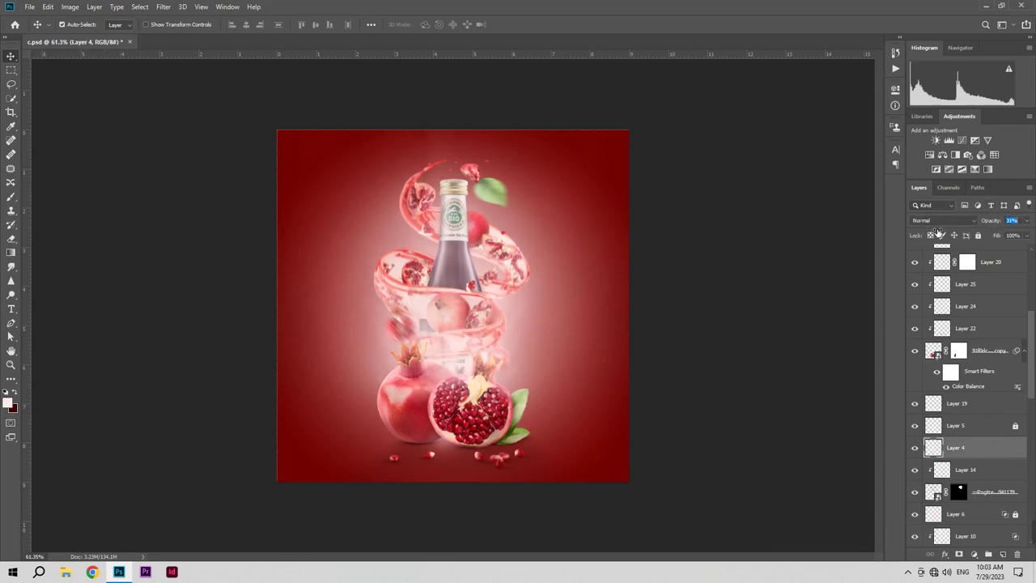
{"action": "left_click_drag", "start_coordinate": [940, 234], "coordinate": [944, 233]}
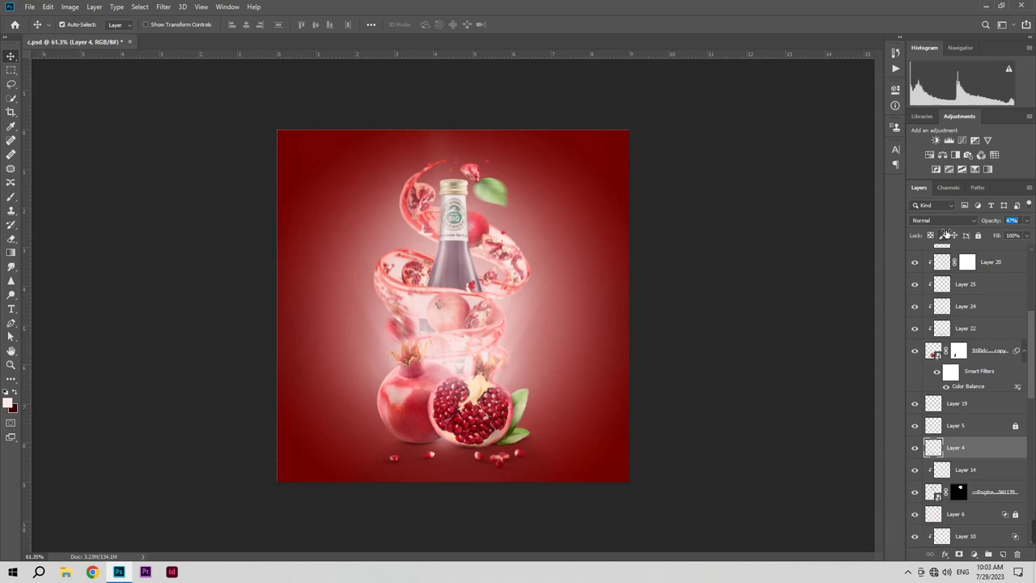
Step: Unlock Layer 5 and set its opacity to 52%
{"action": "left_click", "coordinate": [1003, 429]}
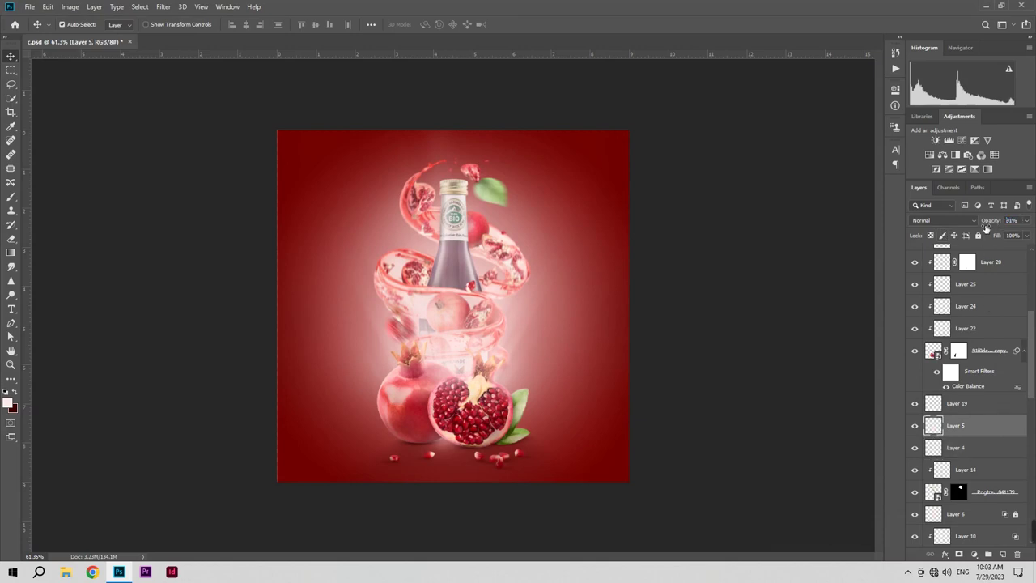
{"action": "left_click_drag", "start_coordinate": [994, 229], "coordinate": [898, 229]}
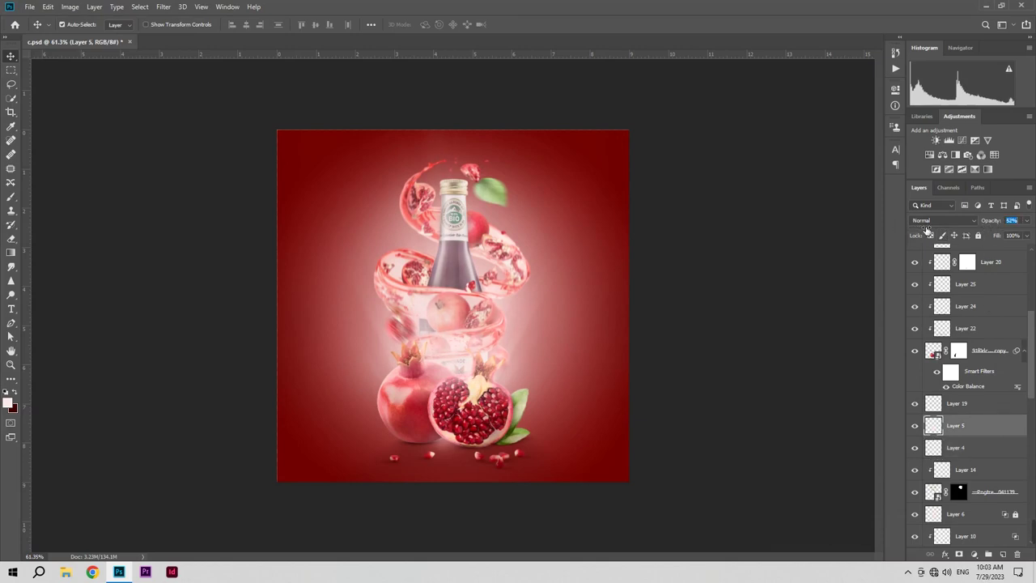
{"action": "left_click_drag", "start_coordinate": [929, 229], "coordinate": [926, 231]}
Step: Check the effect of Layer 21 and Layer 16 by toggling their visibility, unlock Layer 16, and leave it hidden
{"action": "scroll", "coordinate": [988, 293], "scroll_direction": "up", "scroll_amount": 5}
{"action": "left_click", "coordinate": [965, 258]}
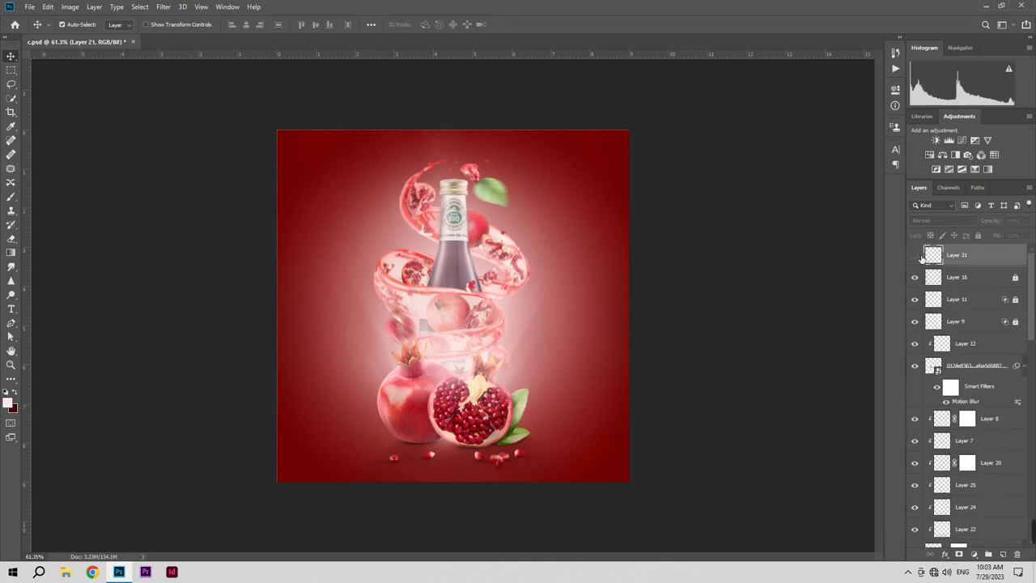
{"action": "left_click", "coordinate": [919, 279]}
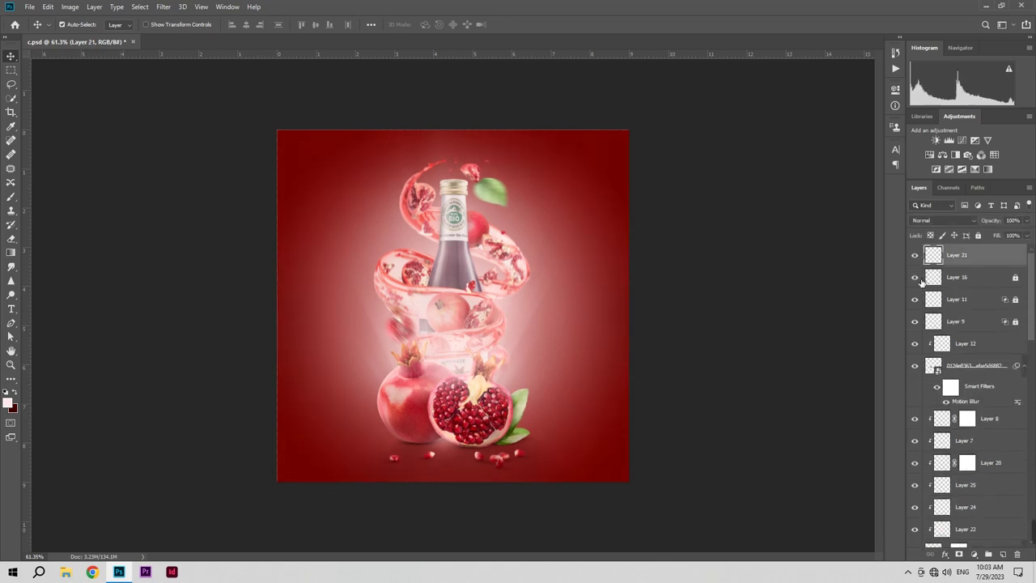
{"action": "left_click", "coordinate": [963, 282]}
{"action": "left_click", "coordinate": [1016, 279]}
{"action": "left_click", "coordinate": [917, 280]}
{"action": "left_click", "coordinate": [917, 280]}
{"action": "left_click", "coordinate": [916, 279]}
{"action": "left_click", "coordinate": [916, 279]}
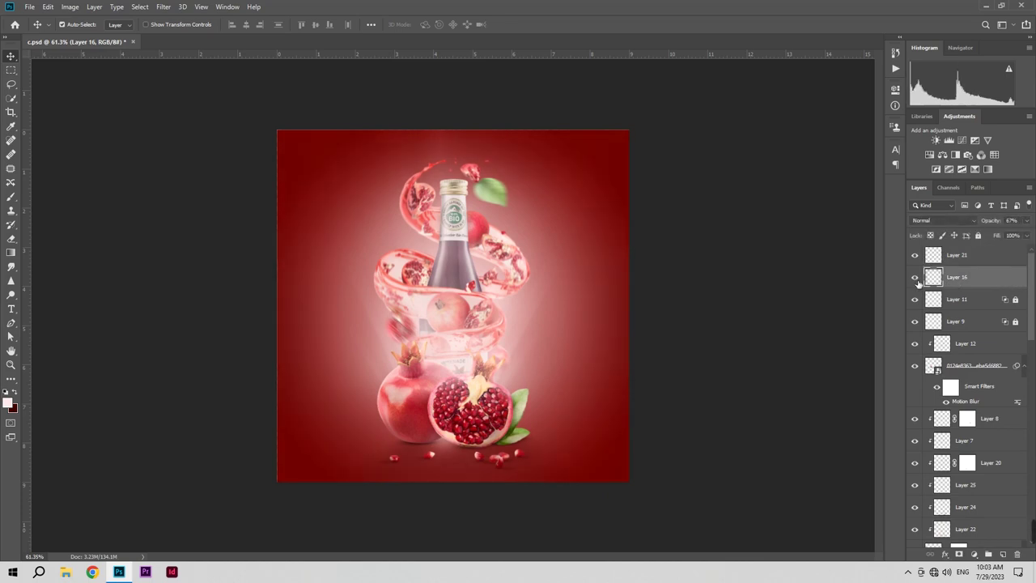
{"action": "left_click", "coordinate": [916, 280]}
Step: Create a new layer above Layer 16 and darken the background edges with a large soft dark red brush at 11% and 8% opacity
{"action": "left_click", "coordinate": [1004, 555]}
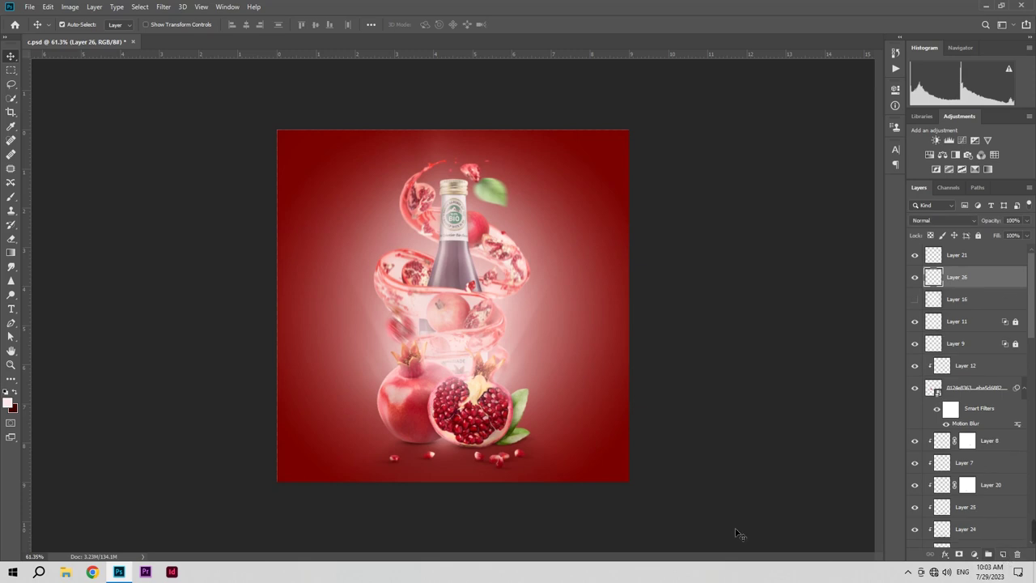
{"action": "left_click", "coordinate": [11, 199]}
{"action": "left_click_drag", "start_coordinate": [441, 246], "coordinate": [550, 247]}
{"action": "left_click", "coordinate": [13, 393]}
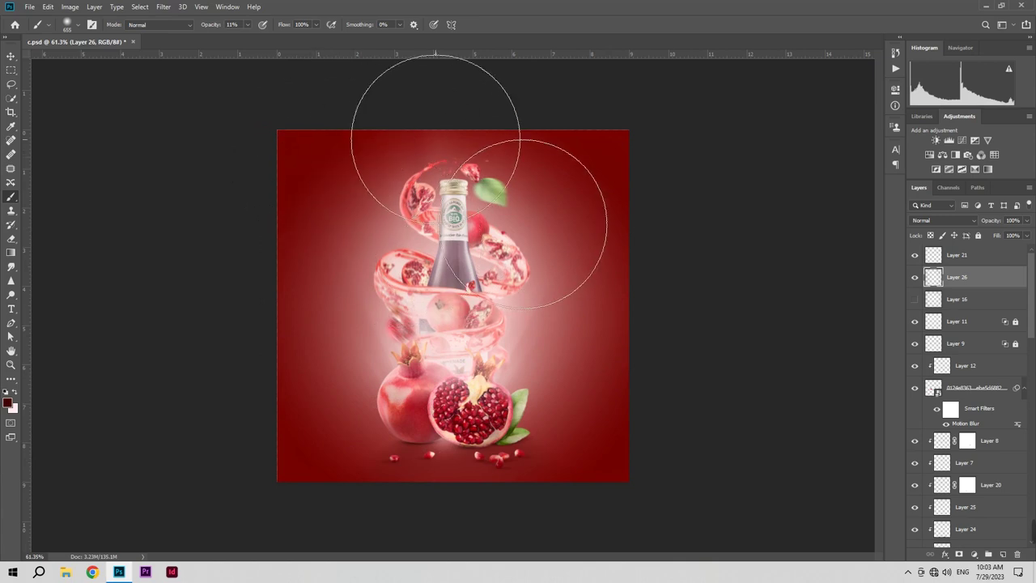
{"action": "left_click_drag", "start_coordinate": [459, 157], "coordinate": [378, 157]}
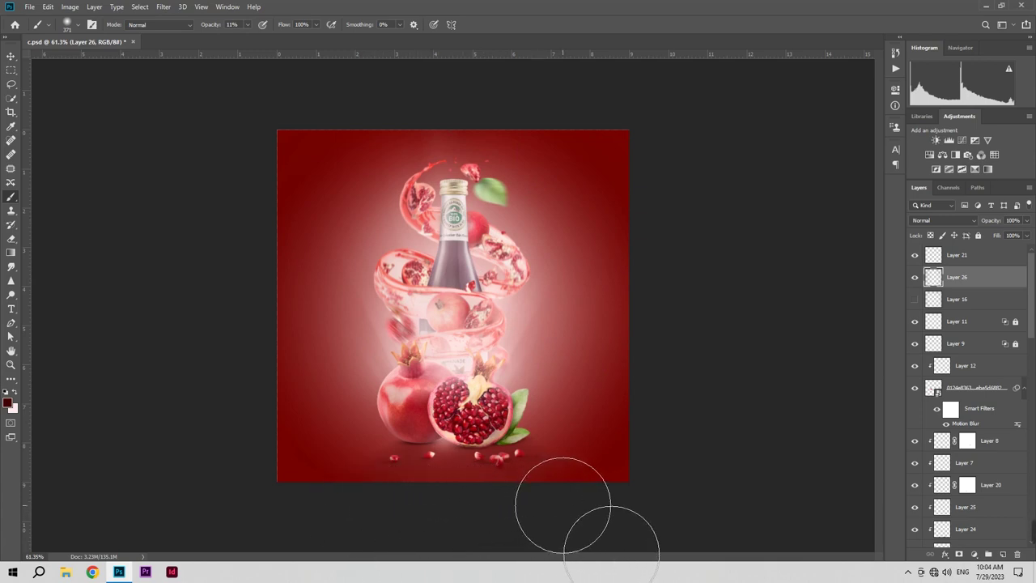
{"action": "left_click_drag", "start_coordinate": [215, 26], "coordinate": [209, 27]}
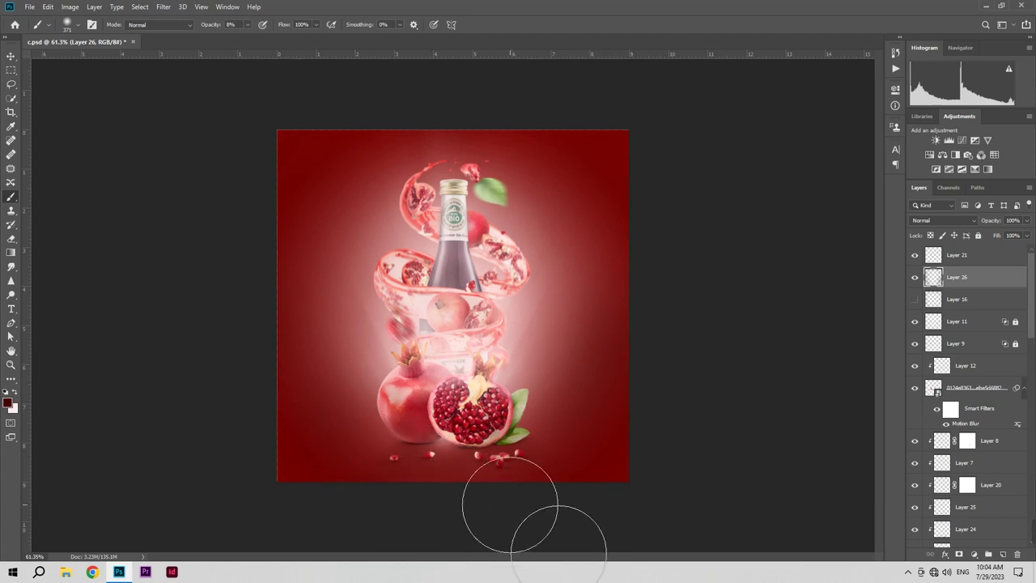
Step: Toggle Layer 26 to compare the darkened edges, and set the layer's opacity to 52%
{"action": "left_click", "coordinate": [915, 278]}
{"action": "left_click", "coordinate": [915, 277]}
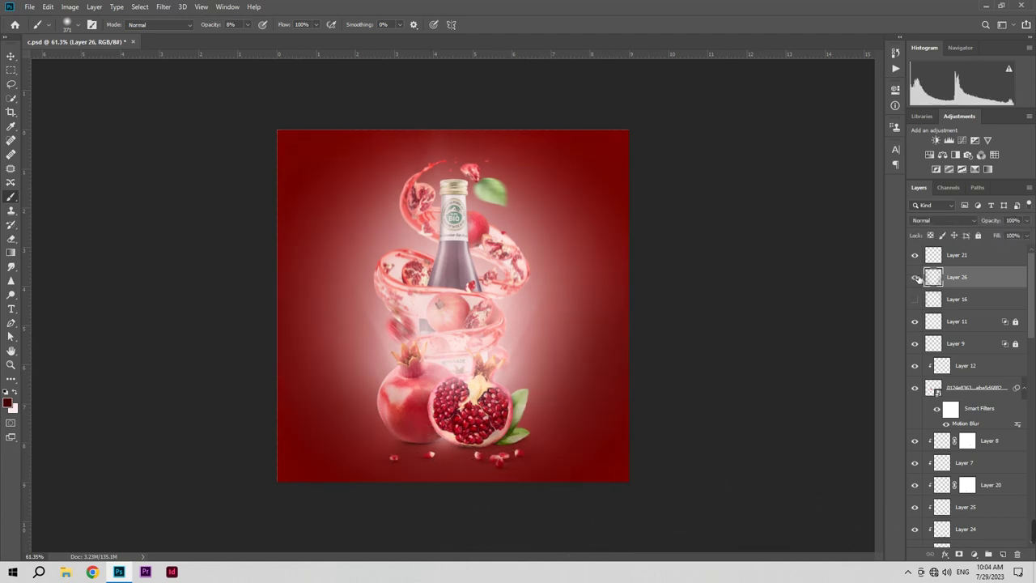
{"action": "left_click_drag", "start_coordinate": [990, 221], "coordinate": [823, 230]}
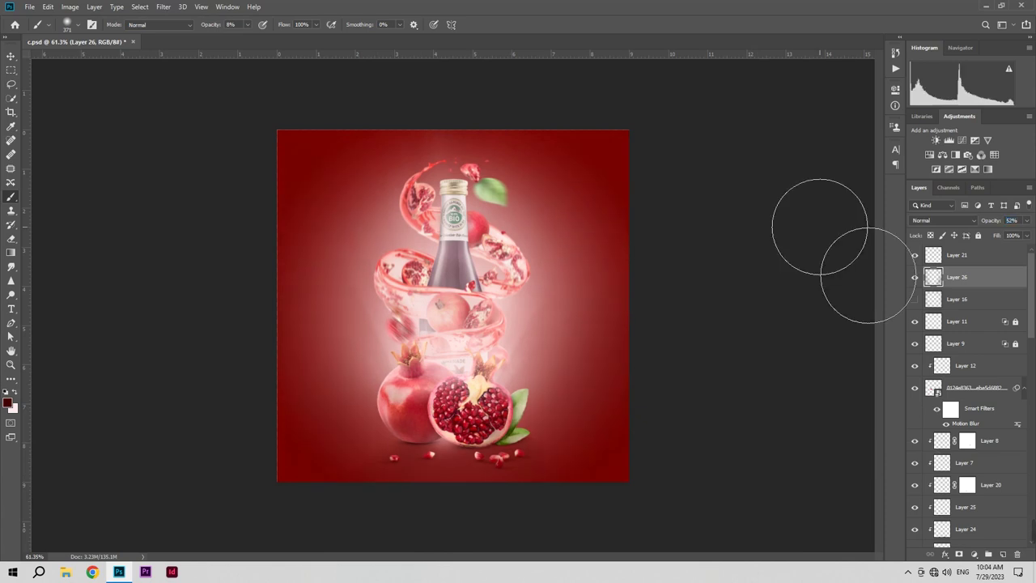
Step: Apply a Color Overlay in very dark red (270000) to Layer 26
{"action": "left_click", "coordinate": [945, 554]}
{"action": "left_click", "coordinate": [959, 449]}
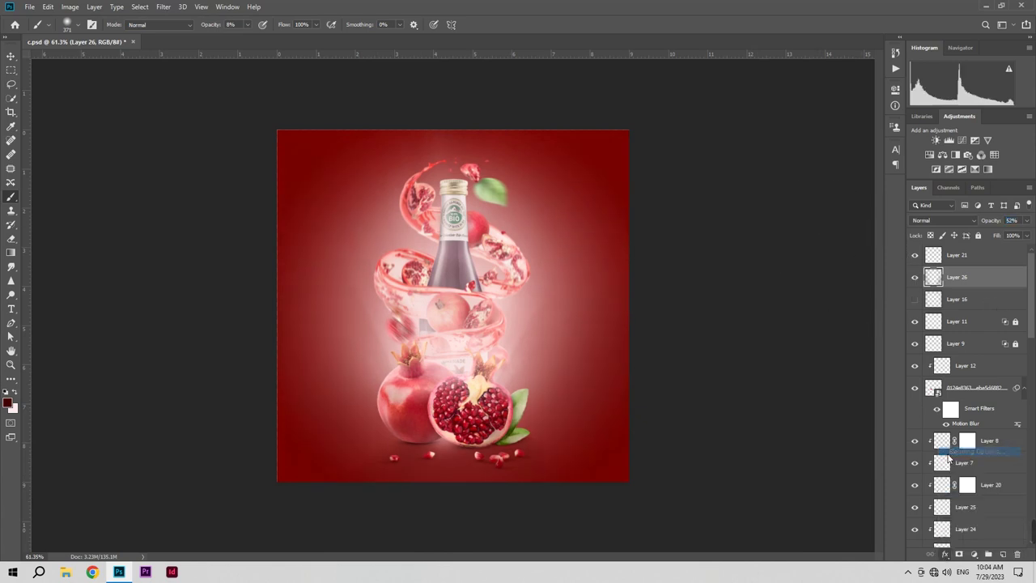
{"action": "left_click", "coordinate": [679, 325]}
{"action": "left_click", "coordinate": [867, 219]}
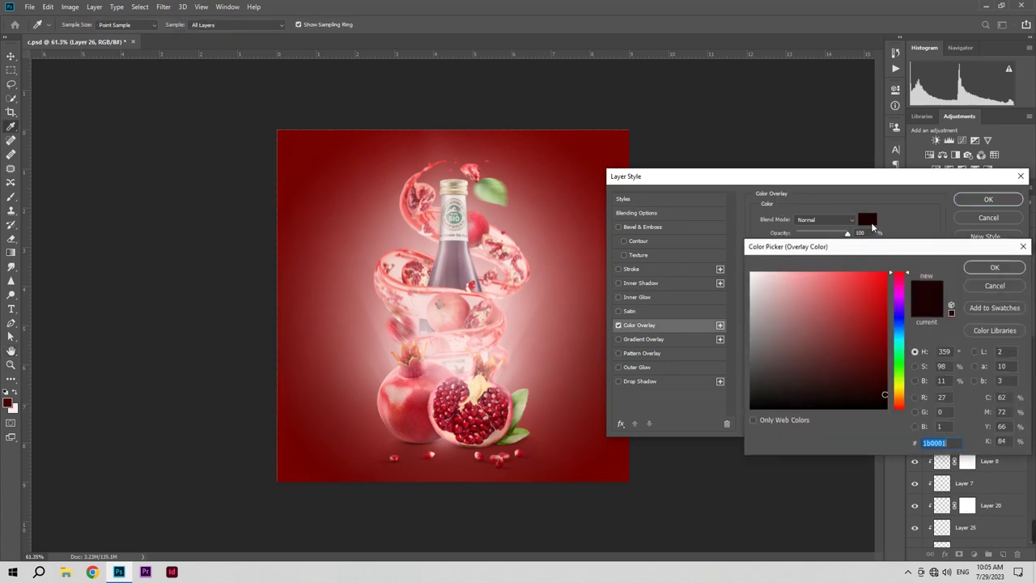
{"action": "left_click_drag", "start_coordinate": [885, 394], "coordinate": [888, 423]}
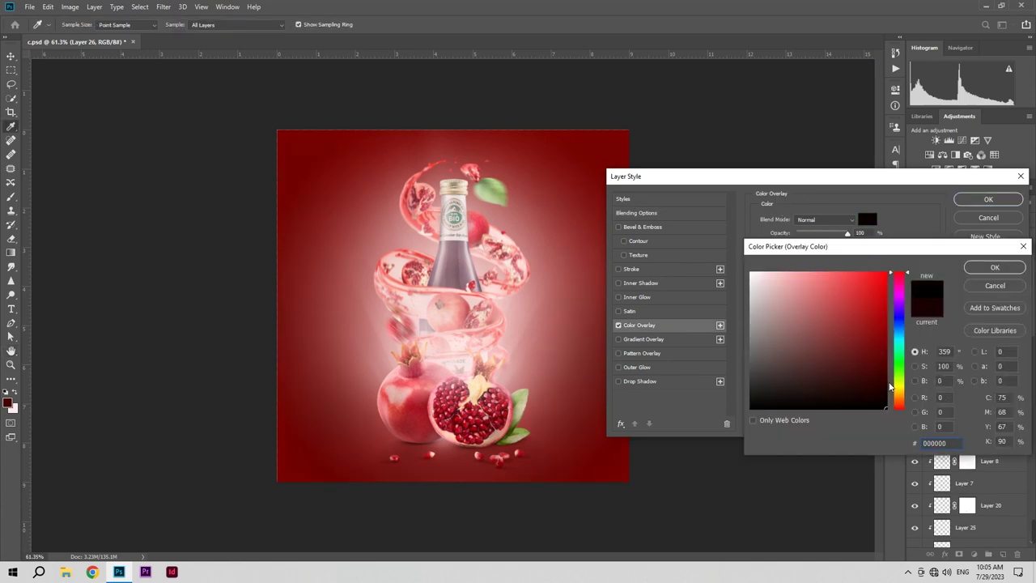
{"action": "left_click", "coordinate": [884, 393]}
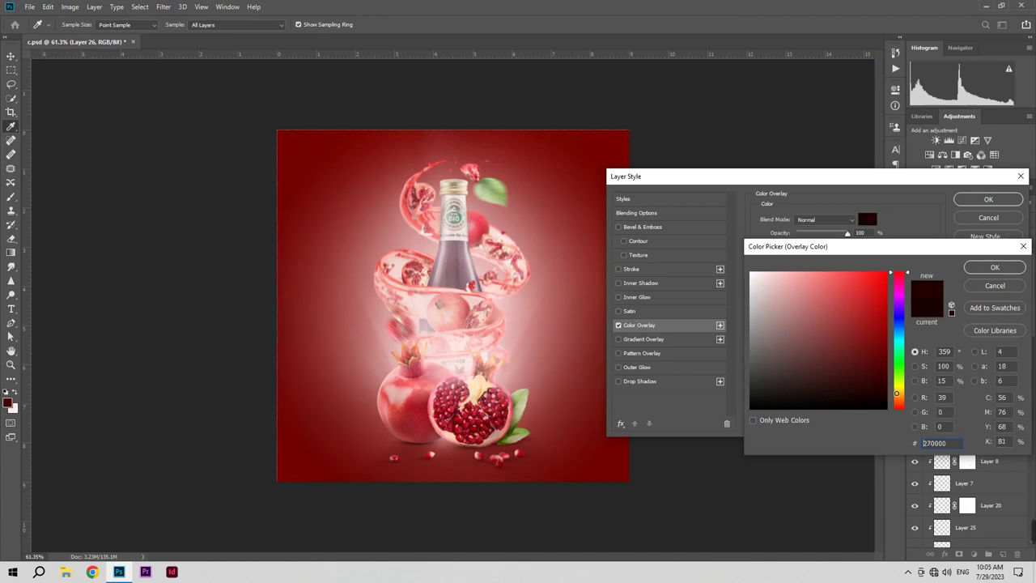
{"action": "left_click", "coordinate": [990, 269]}
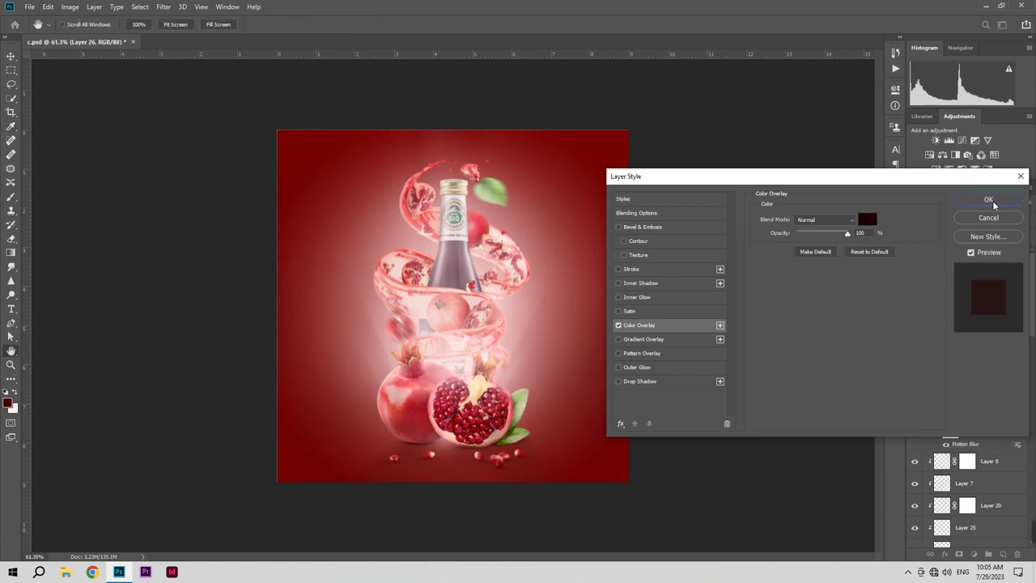
{"action": "left_click", "coordinate": [989, 201]}
Step: Add a Photo Filter adjustment above Layer 21 and set its colour to red (e00000)
{"action": "left_click", "coordinate": [973, 260]}
{"action": "left_click", "coordinate": [974, 555]}
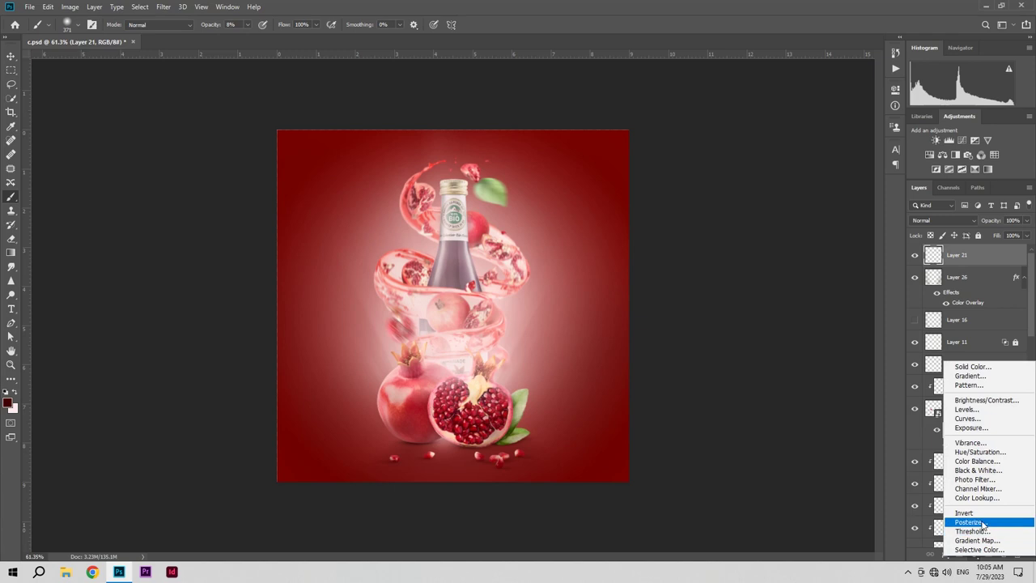
{"action": "left_click", "coordinate": [986, 485]}
{"action": "left_click", "coordinate": [806, 139]}
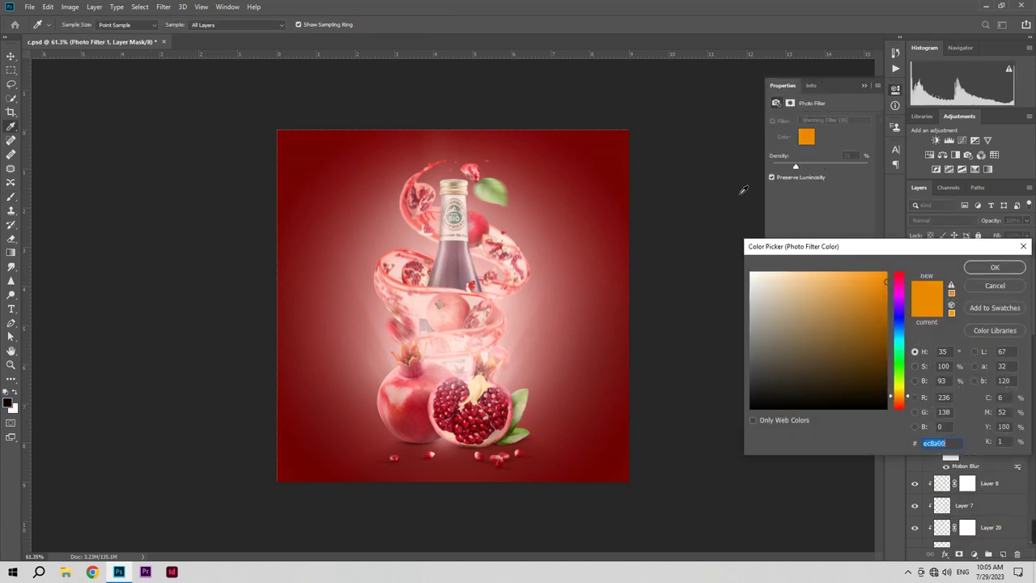
{"action": "left_click_drag", "start_coordinate": [902, 407], "coordinate": [901, 434]}
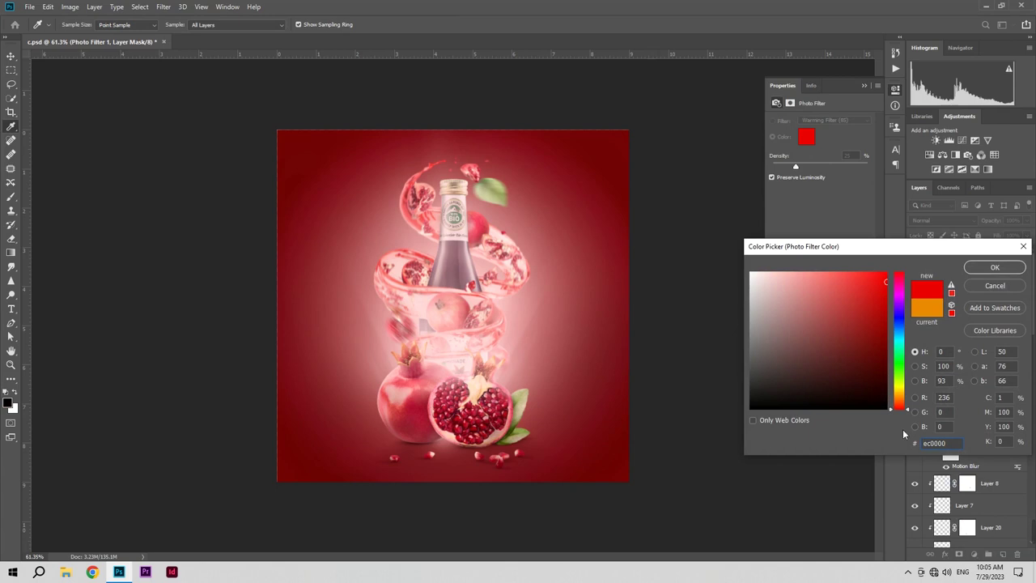
{"action": "left_click", "coordinate": [880, 320]}
{"action": "mouse_move", "coordinate": [880, 320]}
{"action": "left_mouse_down"}
{"action": "mouse_move", "coordinate": [838, 269]}
{"action": "mouse_move", "coordinate": [881, 275]}
{"action": "mouse_move", "coordinate": [900, 262]}
{"action": "left_mouse_up"}
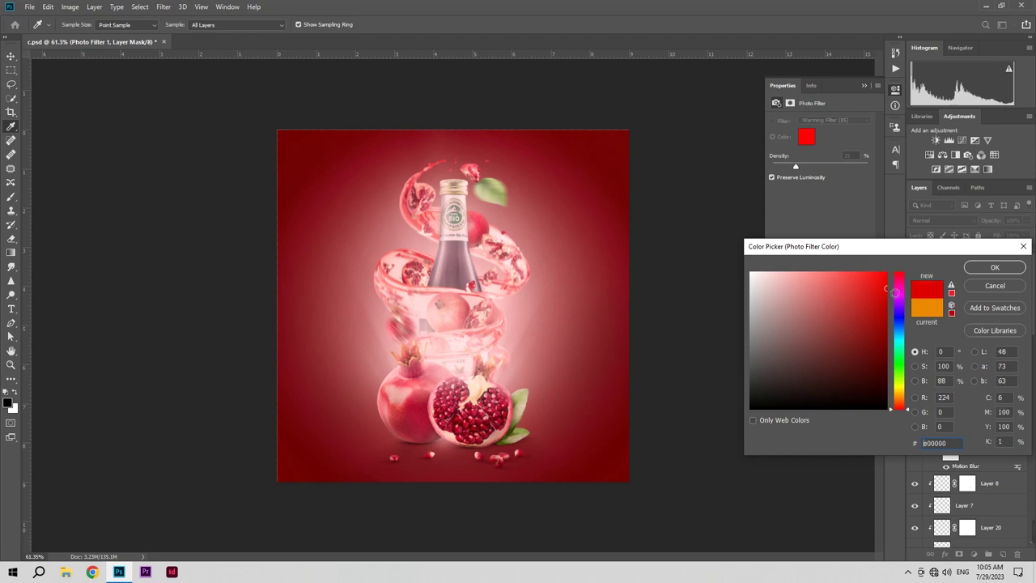
{"action": "left_click", "coordinate": [995, 267]}
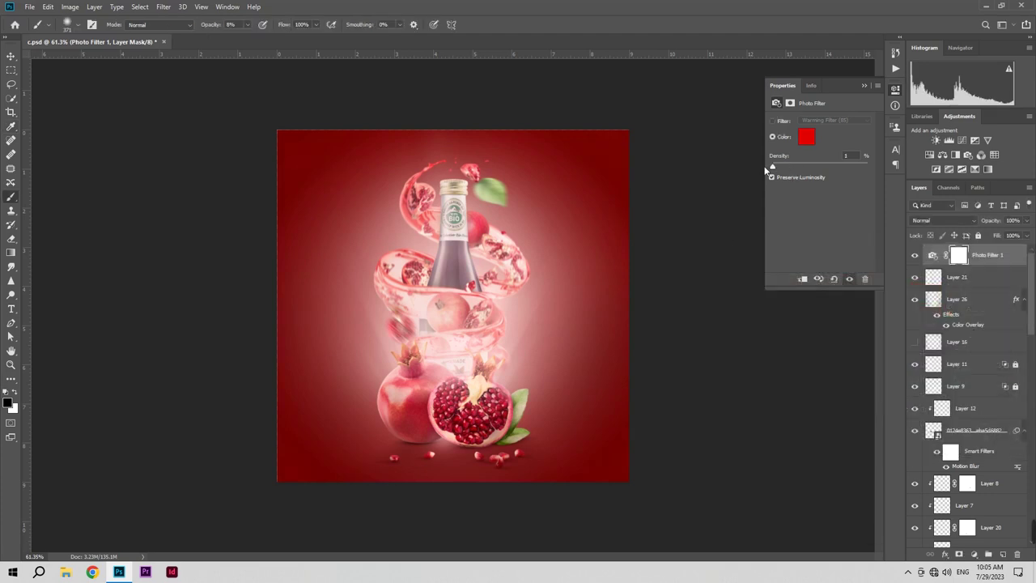
Step: Set the Photo Filter density to 15% and toggle the adjustment to compare its effect
{"action": "left_click_drag", "start_coordinate": [771, 166], "coordinate": [778, 168]}
{"action": "left_click_drag", "start_coordinate": [774, 171], "coordinate": [782, 172]}
{"action": "left_click", "coordinate": [851, 281]}
{"action": "left_click", "coordinate": [850, 279]}
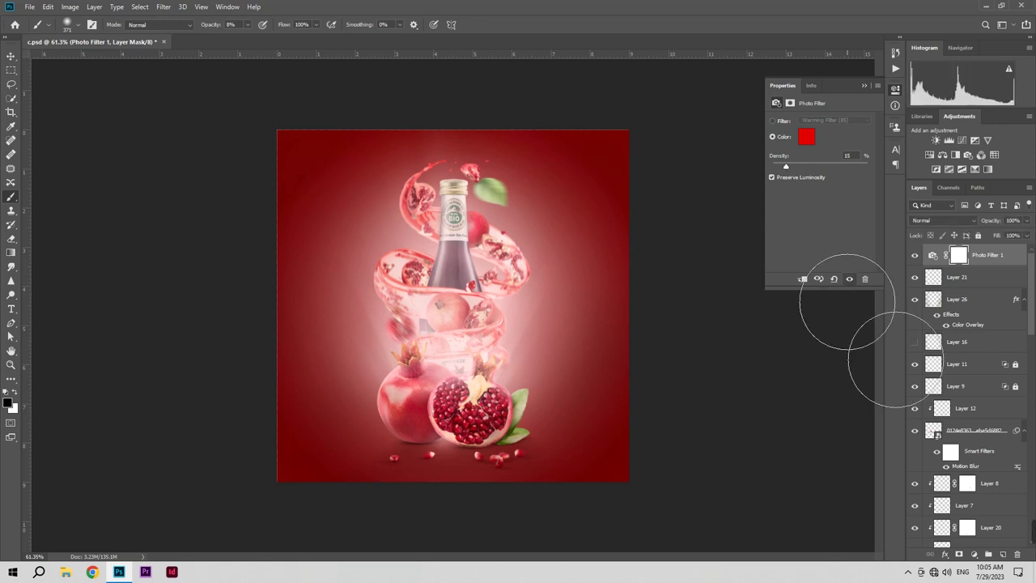
Step: Add a Curves adjustment on top and shape a gentle contrast curve with one highlight point and a lowered shadow point
{"action": "left_click", "coordinate": [12, 58]}
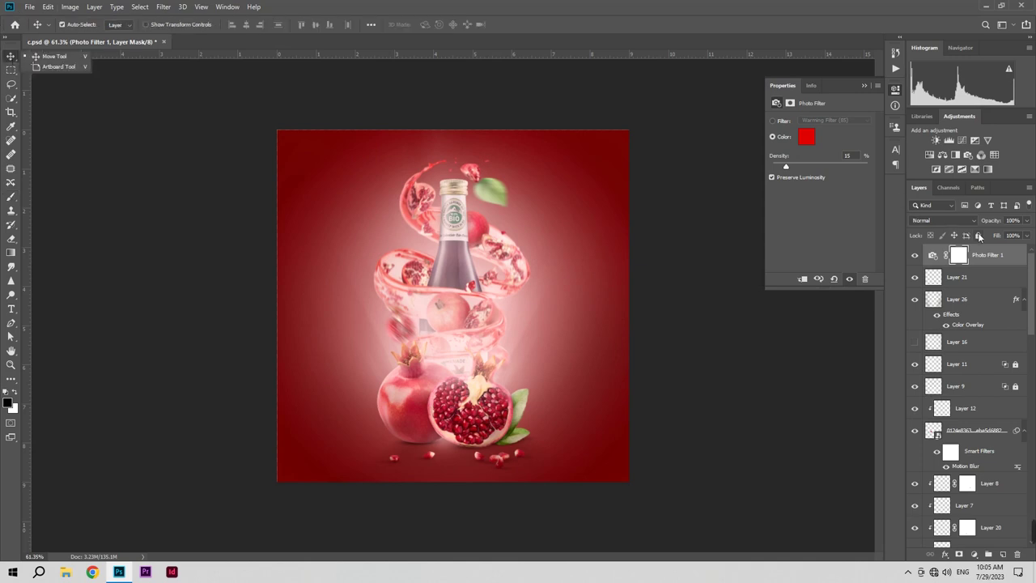
{"action": "left_click", "coordinate": [973, 555]}
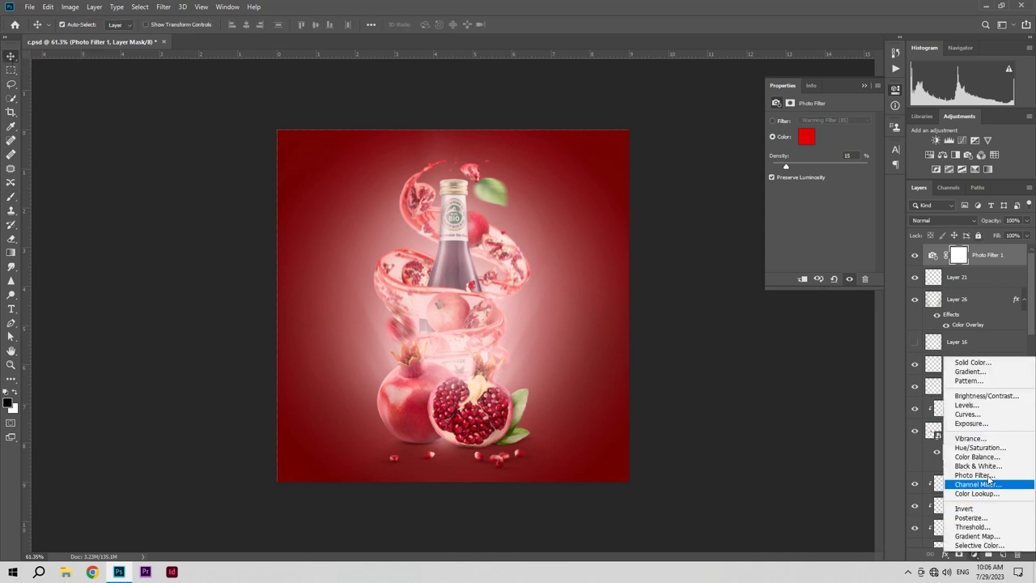
{"action": "left_click", "coordinate": [979, 416]}
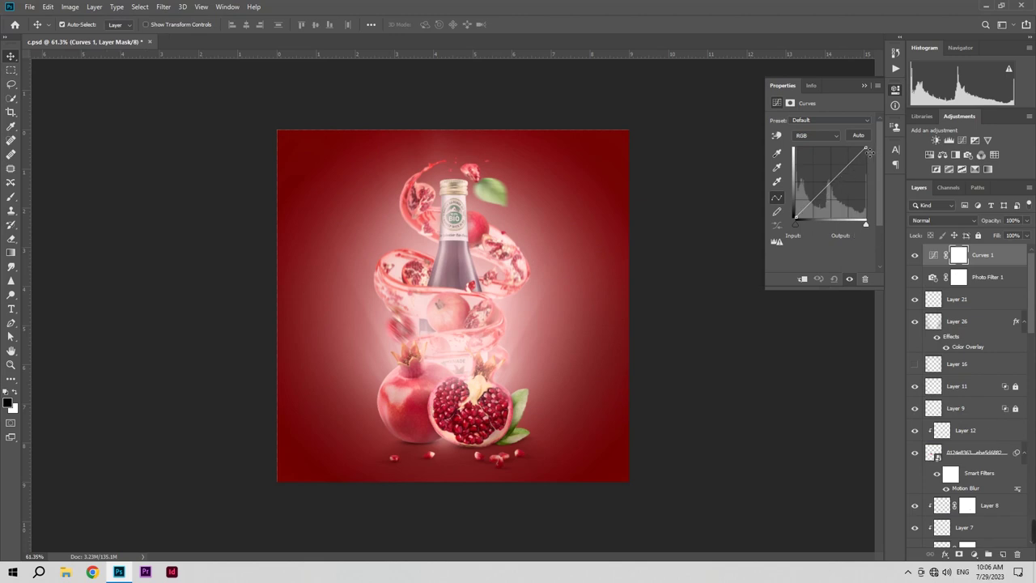
{"action": "left_click_drag", "start_coordinate": [852, 168], "coordinate": [853, 169]}
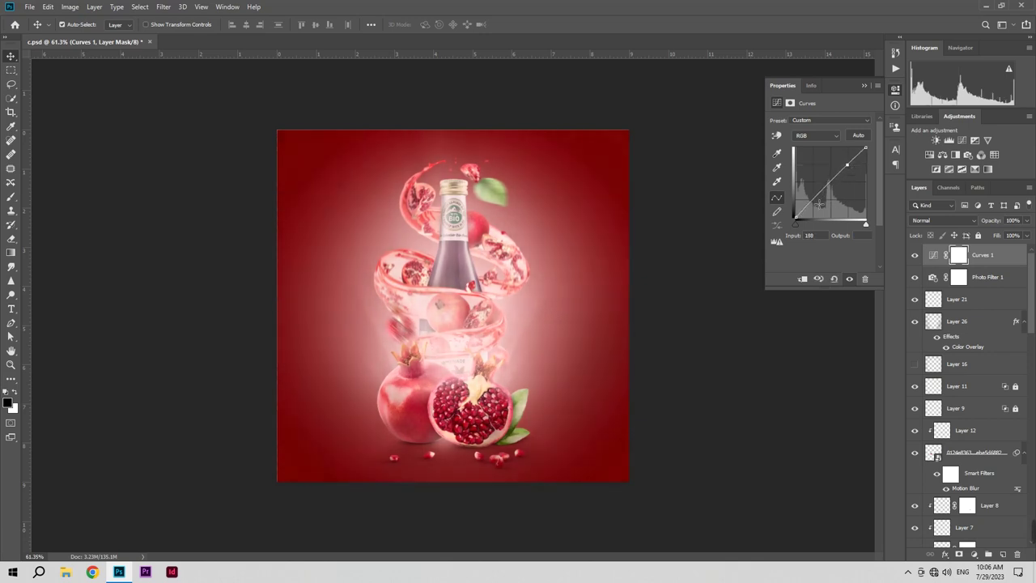
{"action": "left_click", "coordinate": [814, 203]}
{"action": "left_click_drag", "start_coordinate": [816, 205], "coordinate": [818, 207]}
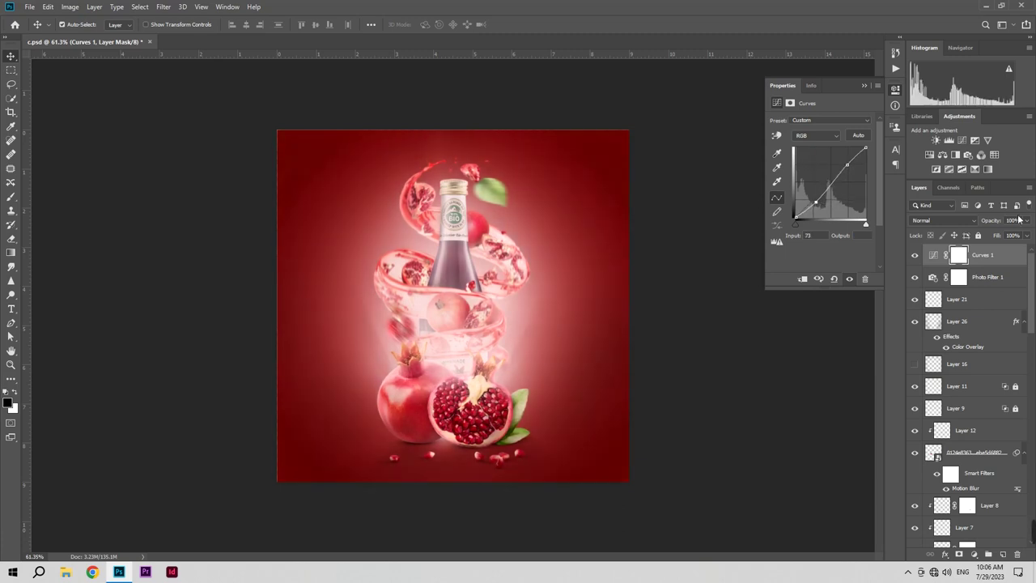
Step: Try different opacities for the Curves adjustment and set it to 49%
{"action": "left_click_drag", "start_coordinate": [998, 223], "coordinate": [876, 225]}
{"action": "key", "text": "2"}
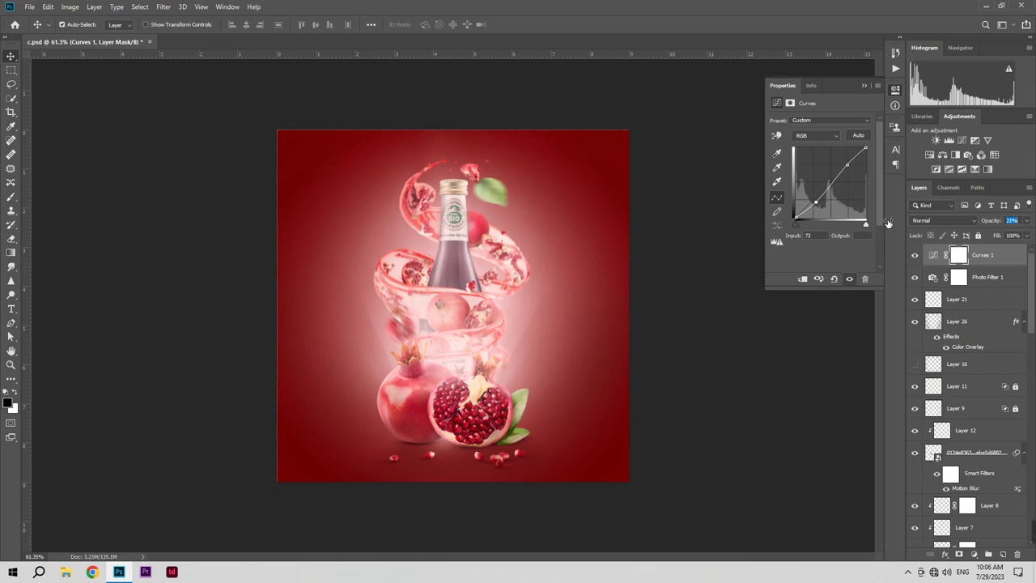
{"action": "key", "text": "9"}
{"action": "key", "text": "7"}
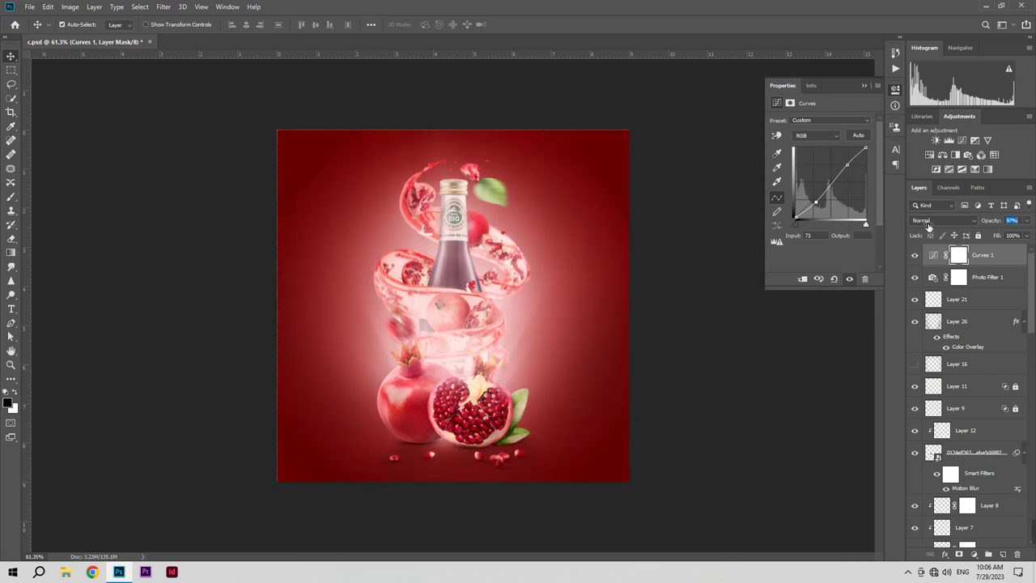
{"action": "key", "text": "6"}
{"action": "left_click_drag", "start_coordinate": [987, 224], "coordinate": [986, 224]}
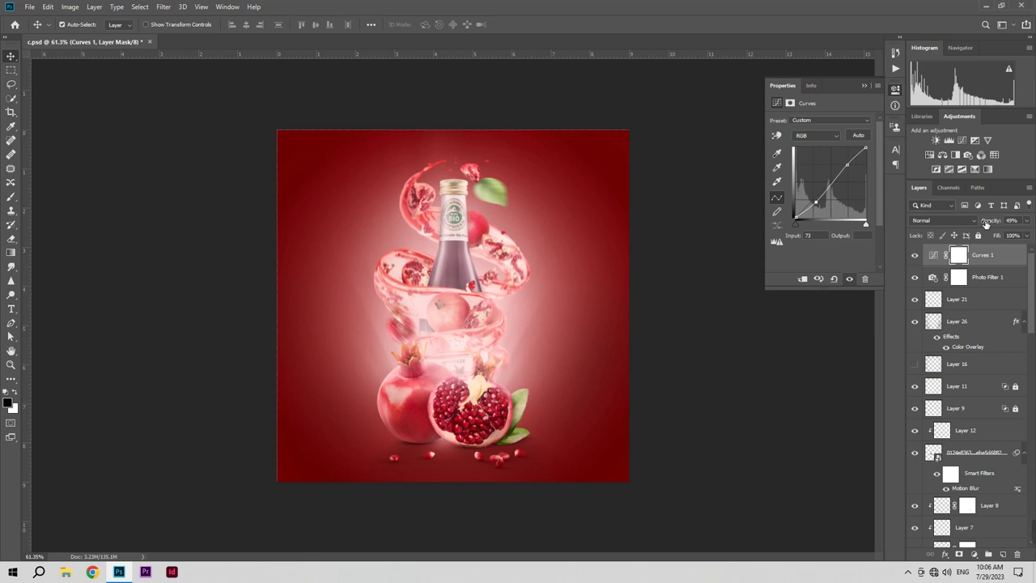
Step: Add a Levels adjustment above Curves 1, setting the midtone input to 0.93 and the white input to 250
{"action": "left_click", "coordinate": [974, 554]}
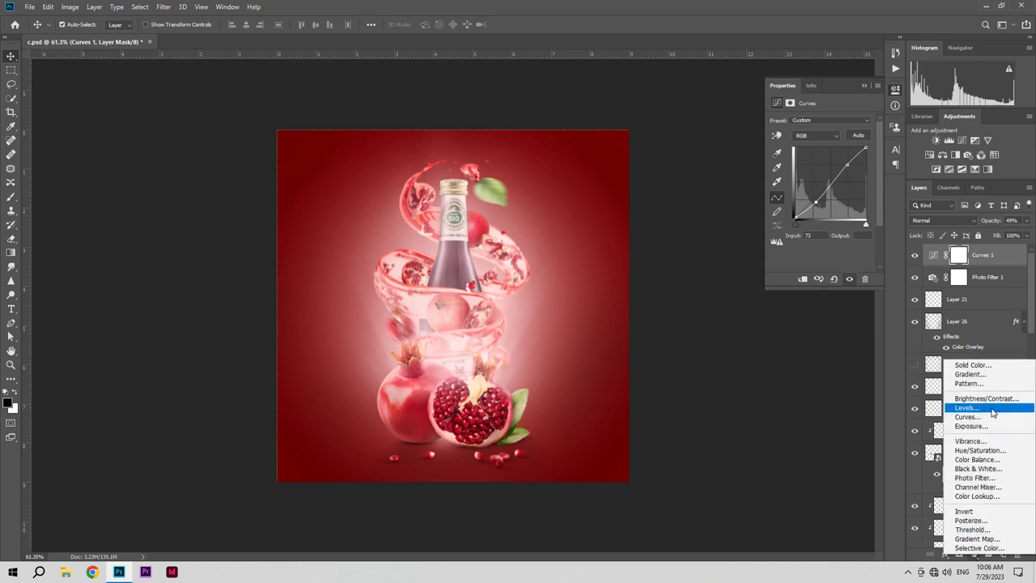
{"action": "left_click", "coordinate": [992, 412]}
{"action": "left_click_drag", "start_coordinate": [826, 196], "coordinate": [830, 197]}
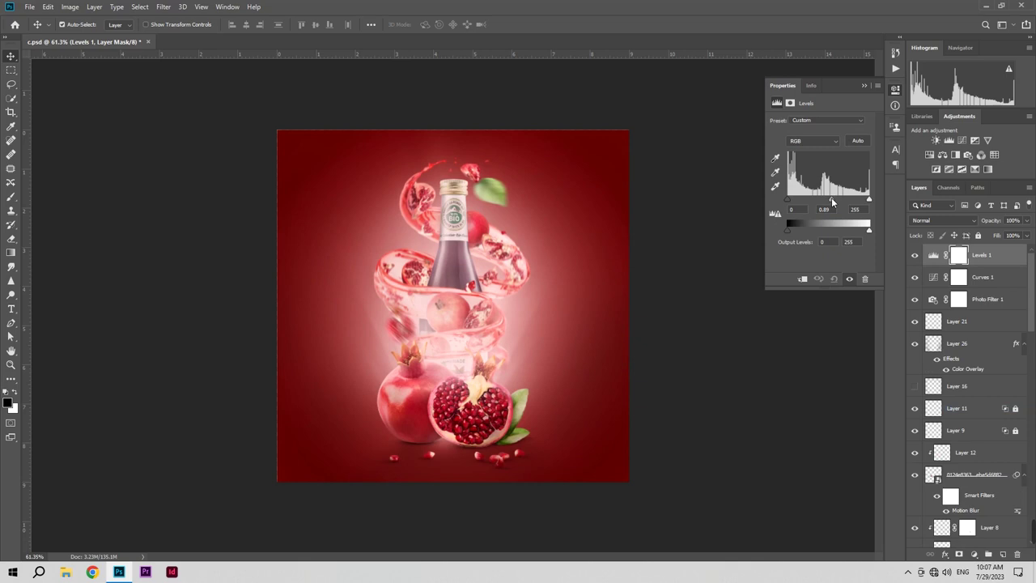
{"action": "left_click_drag", "start_coordinate": [868, 199], "coordinate": [868, 202]}
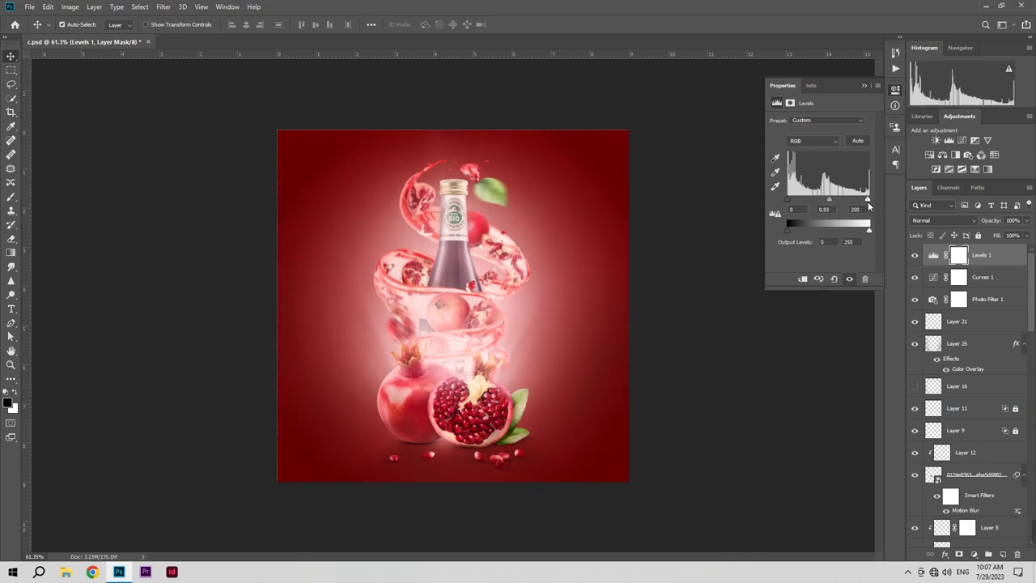
Step: Lower the opacity of the Levels adjustment to 33% and the Photo Filter to 40%, then reduce the Curves adjustment's opacity
{"action": "left_click_drag", "start_coordinate": [1000, 220], "coordinate": [905, 227]}
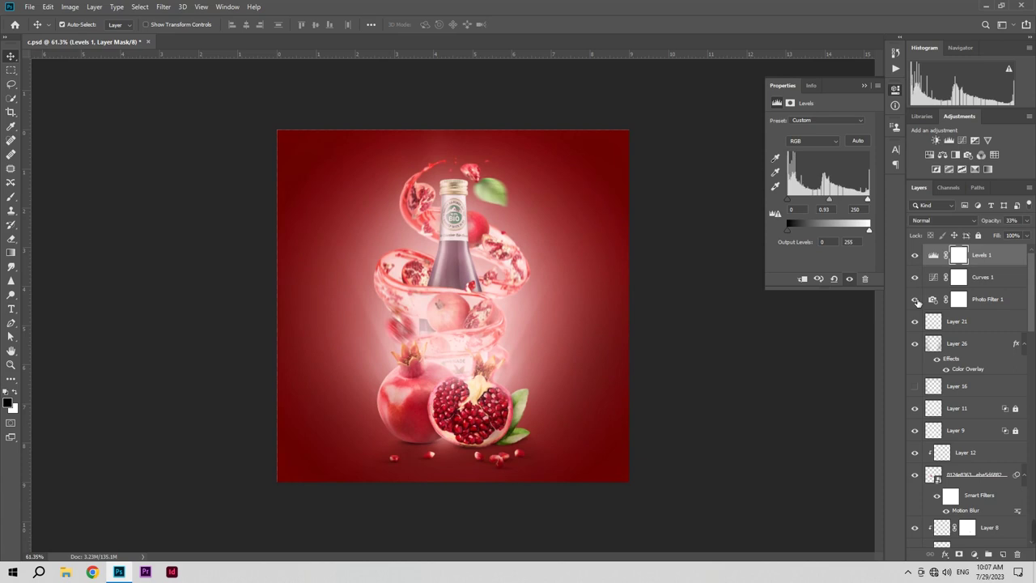
{"action": "left_click", "coordinate": [958, 299]}
{"action": "left_click_drag", "start_coordinate": [993, 227], "coordinate": [893, 230]}
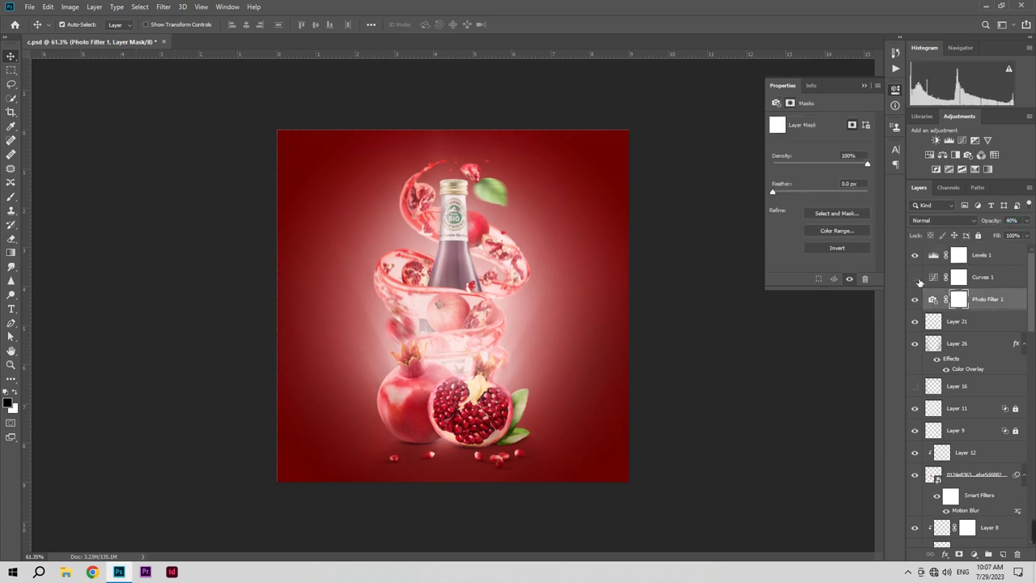
{"action": "left_click", "coordinate": [961, 280]}
{"action": "left_click_drag", "start_coordinate": [990, 227], "coordinate": [918, 230]}
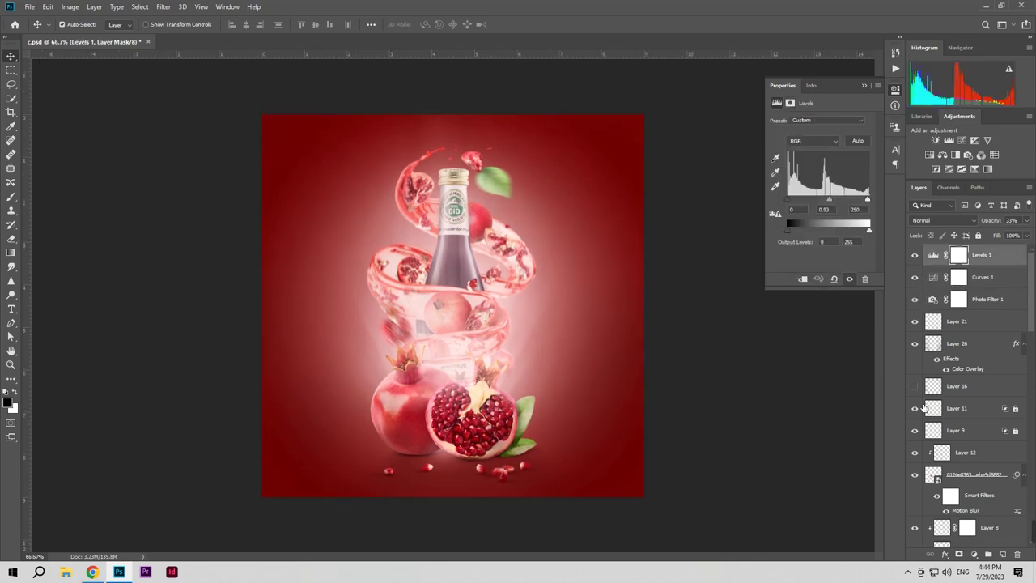
Step: Compare the image with and without Layer 11 and leave that layer hidden
{"action": "left_click", "coordinate": [932, 410]}
{"action": "left_click", "coordinate": [915, 408]}
{"action": "left_click", "coordinate": [916, 408]}
{"action": "left_click", "coordinate": [915, 408]}
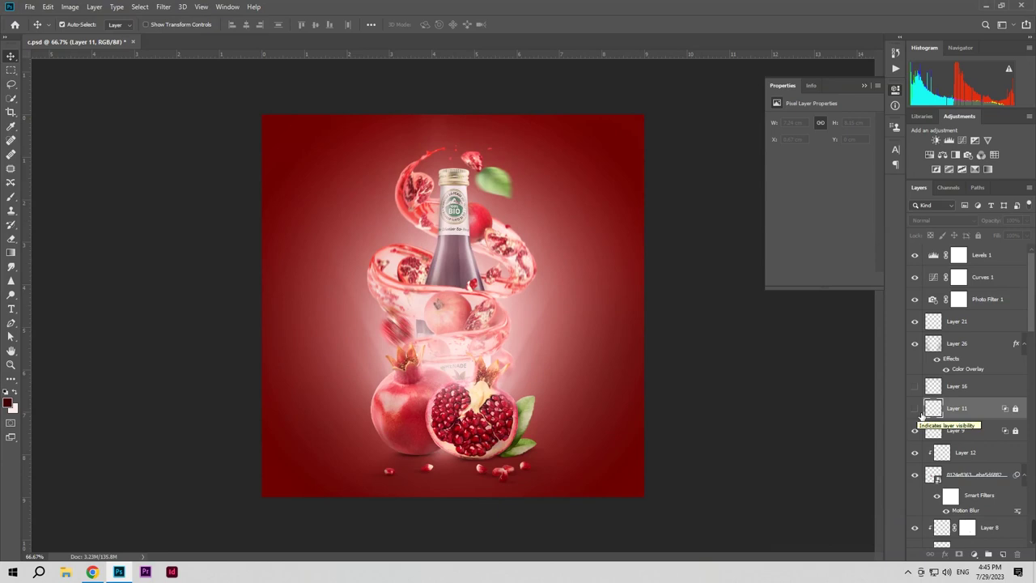
Step: Check the effect of Layer 9, unlock it and set its opacity to 72%
{"action": "left_click", "coordinate": [916, 431]}
{"action": "left_click", "coordinate": [915, 431]}
{"action": "left_click", "coordinate": [966, 431]}
{"action": "left_click", "coordinate": [1015, 430]}
{"action": "left_click_drag", "start_coordinate": [994, 226], "coordinate": [981, 224]}
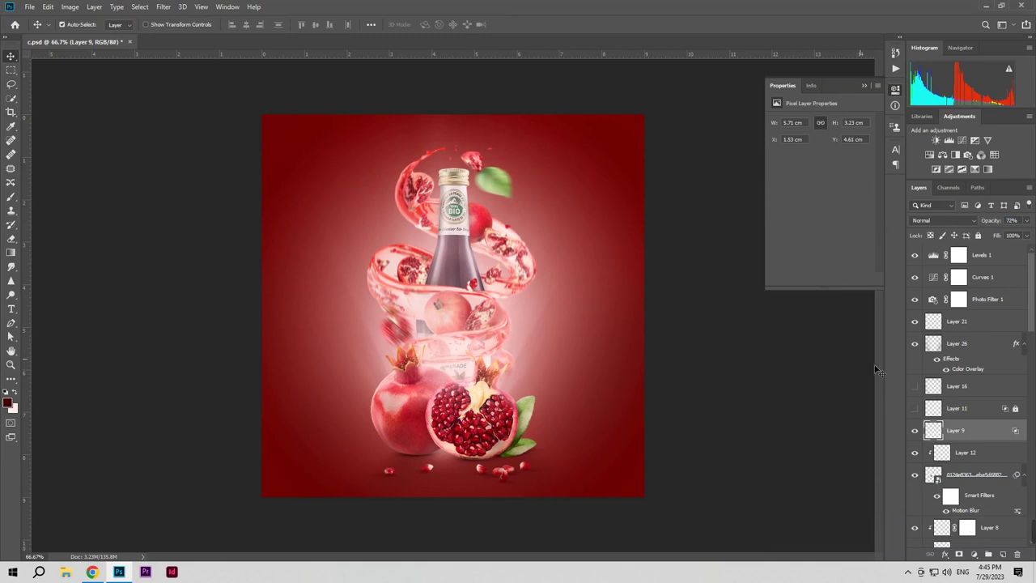
Step: Toggle the visibility of Layer 5 to compare its glow, and reduce the layer's opacity
{"action": "left_click", "coordinate": [436, 320]}
{"action": "left_click", "coordinate": [915, 535]}
{"action": "left_click", "coordinate": [915, 536]}
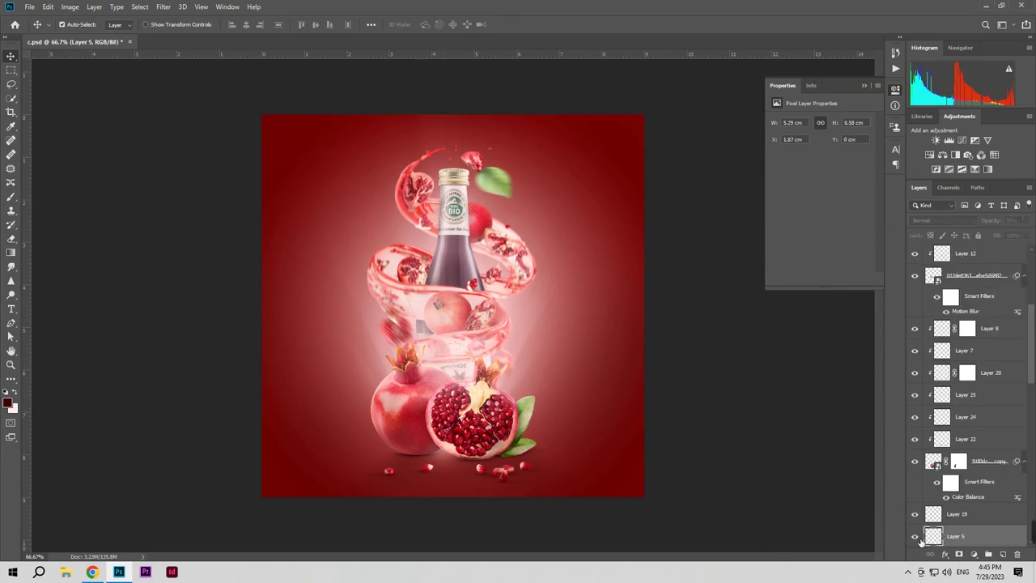
{"action": "left_click", "coordinate": [915, 536]}
{"action": "left_click", "coordinate": [915, 536]}
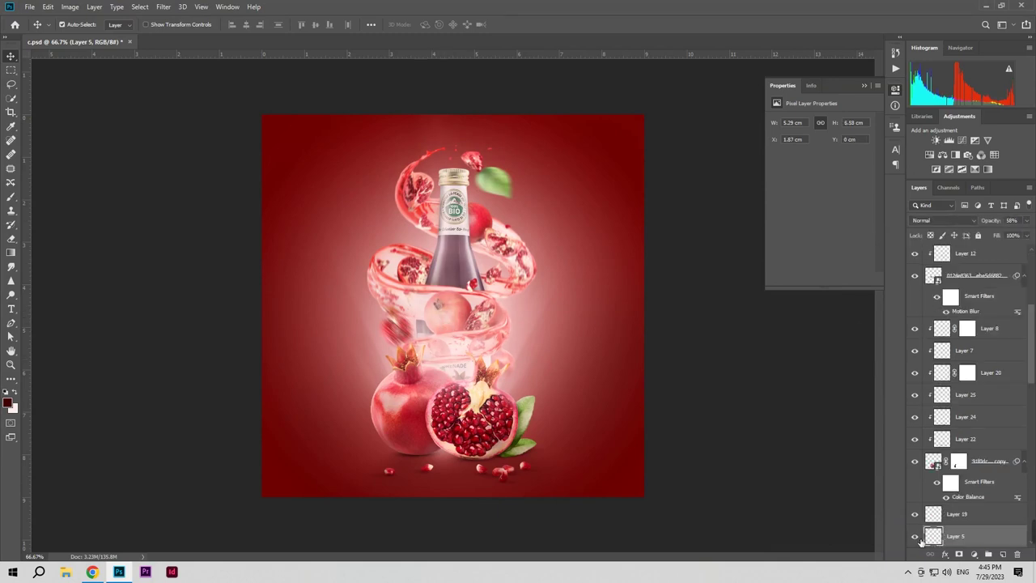
{"action": "left_click_drag", "start_coordinate": [996, 225], "coordinate": [970, 227]}
Step: Toggle Layer 4 to compare its effect and look through the layers beneath it
{"action": "left_click", "coordinate": [533, 331]}
{"action": "scroll", "coordinate": [963, 502], "scroll_direction": "down", "scroll_amount": 3}
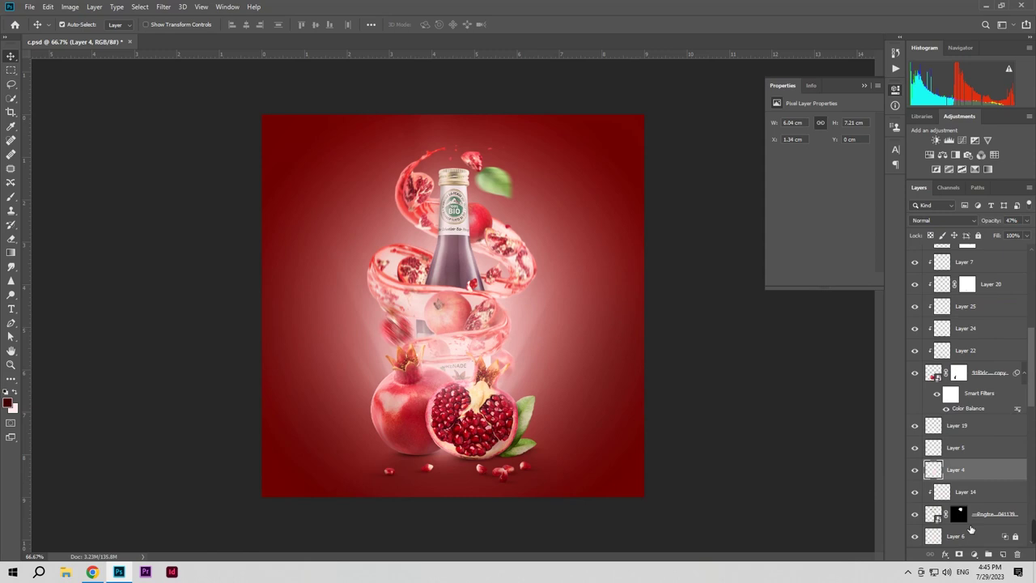
{"action": "left_click", "coordinate": [915, 469]}
{"action": "left_click", "coordinate": [915, 470]}
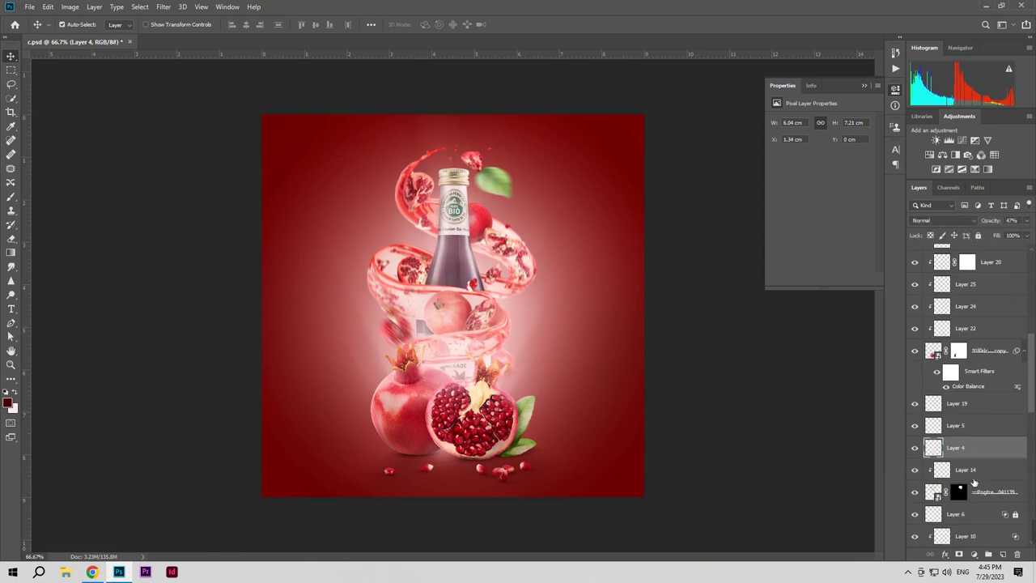
{"action": "scroll", "coordinate": [917, 466], "scroll_direction": "down", "scroll_amount": 2}
{"action": "left_click", "coordinate": [915, 447]}
{"action": "left_click", "coordinate": [915, 447]}
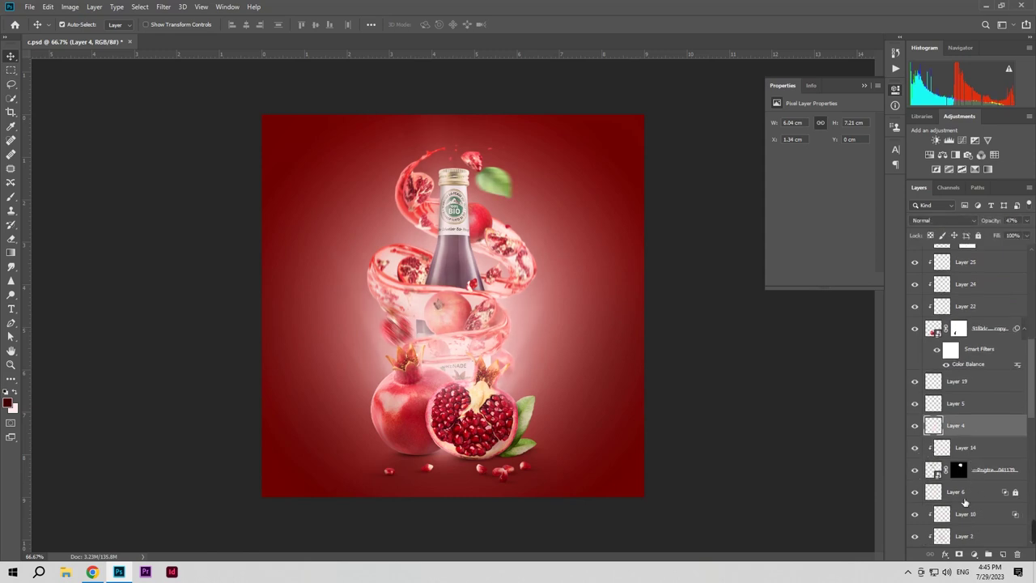
{"action": "scroll", "coordinate": [967, 504], "scroll_direction": "down", "scroll_amount": 6}
{"action": "scroll", "coordinate": [971, 454], "scroll_direction": "up", "scroll_amount": 10}
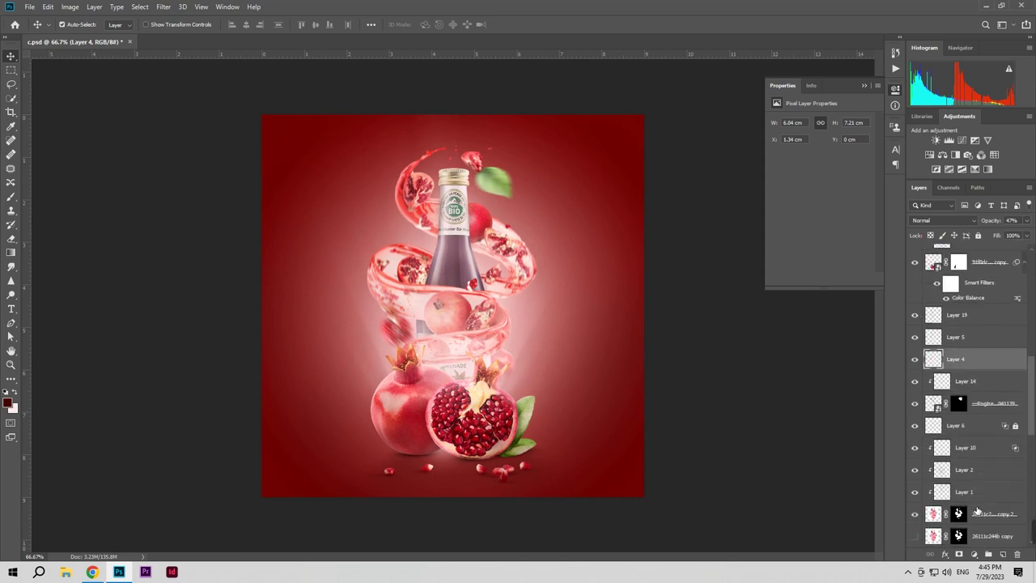
Step: Compare the effects of Layers 21 and 26, and move Layer 26 to the top of the stack above Levels 1
{"action": "left_click", "coordinate": [914, 322]}
{"action": "left_click", "coordinate": [914, 322]}
{"action": "left_click", "coordinate": [916, 343]}
{"action": "left_click", "coordinate": [916, 343]}
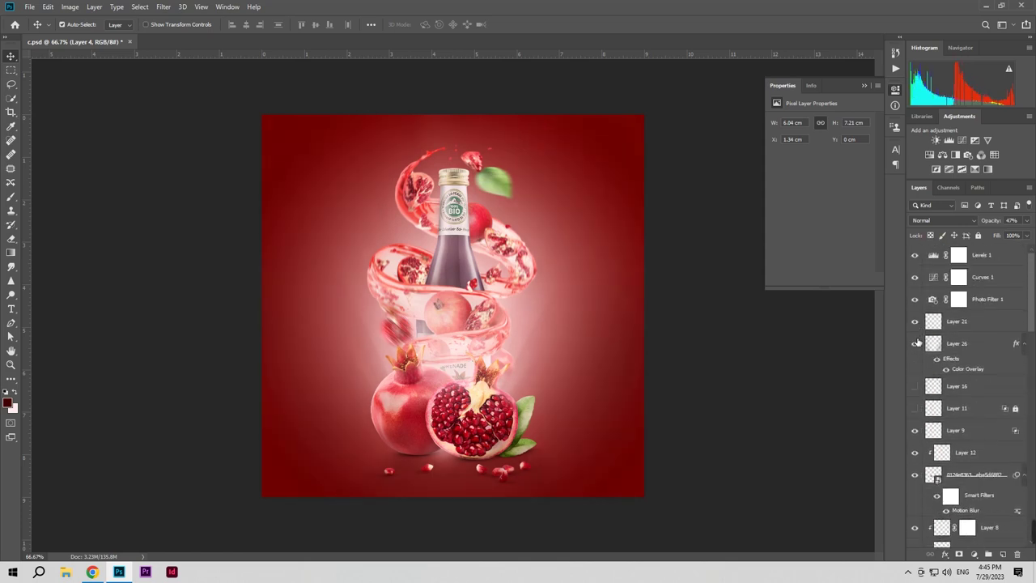
{"action": "left_click", "coordinate": [977, 346]}
{"action": "left_click", "coordinate": [919, 350]}
{"action": "left_click", "coordinate": [919, 349]}
{"action": "left_click_drag", "start_coordinate": [920, 352], "coordinate": [969, 254]}
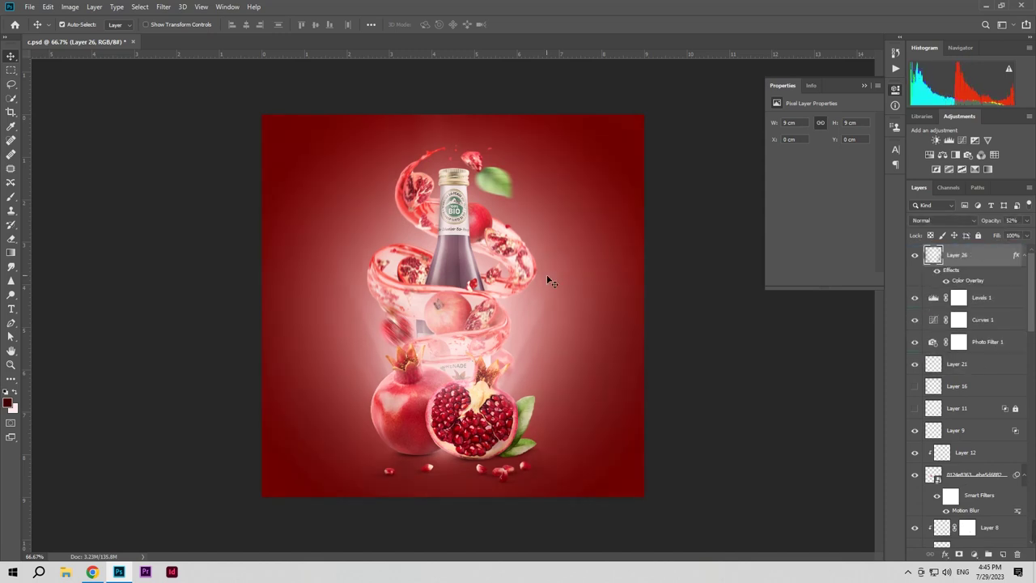
Step: Merge all visible layers into the background and convert it to an unlocked layer
{"action": "left_click_drag", "start_coordinate": [230, 113], "coordinate": [679, 528]}
{"action": "key", "text": "ctrl+e"}
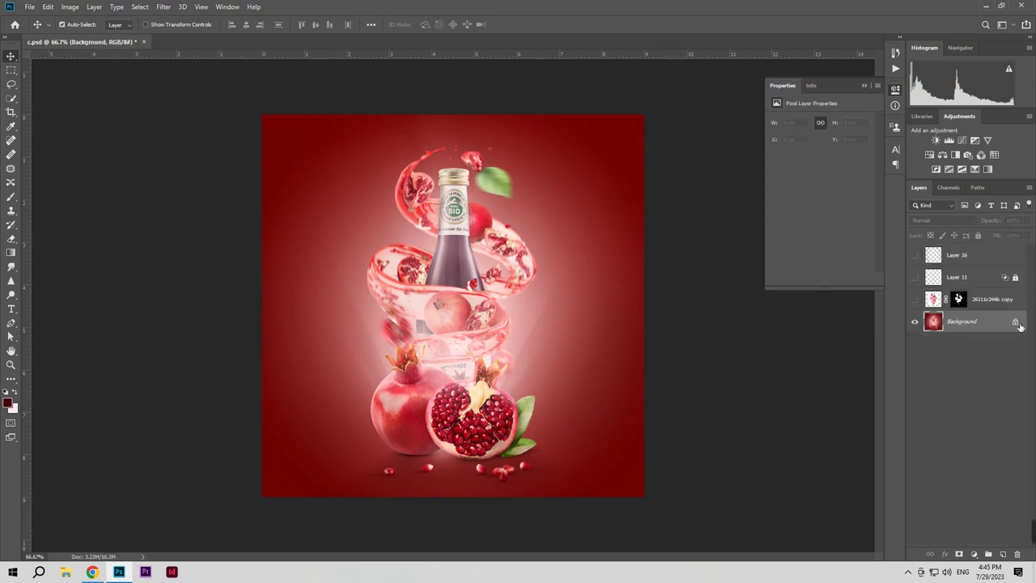
Step: In the Camera Raw filter, set Temperature -3, Tint +5, Contrast +7, Highlights +5, Shadows -24, Whites +10, Blacks +5 and Texture +13
{"action": "left_click", "coordinate": [163, 7]}
{"action": "left_click", "coordinate": [191, 71]}
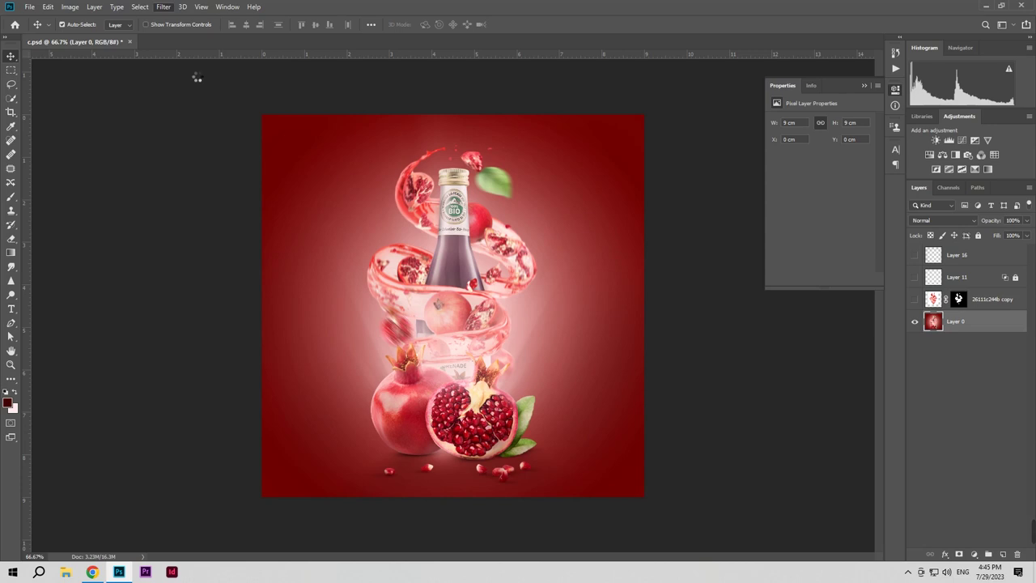
{"action": "mouse_move", "coordinate": [817, 229]}
{"action": "left_mouse_down"}
{"action": "mouse_move", "coordinate": [827, 230]}
{"action": "mouse_move", "coordinate": [819, 209]}
{"action": "left_mouse_up"}
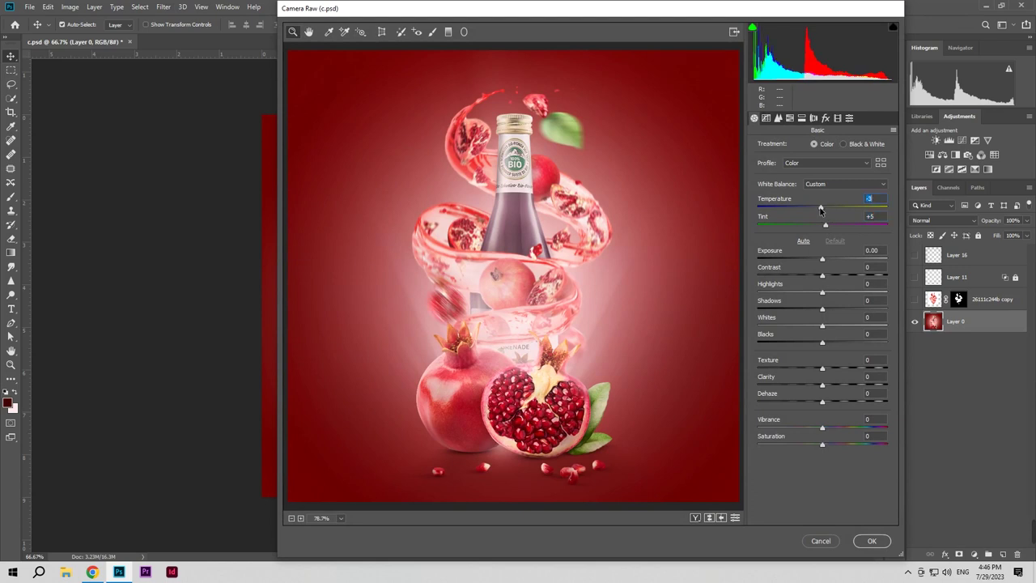
{"action": "left_click_drag", "start_coordinate": [822, 277], "coordinate": [826, 279]}
{"action": "left_click_drag", "start_coordinate": [822, 296], "coordinate": [824, 296]}
{"action": "left_click_drag", "start_coordinate": [820, 310], "coordinate": [834, 329]}
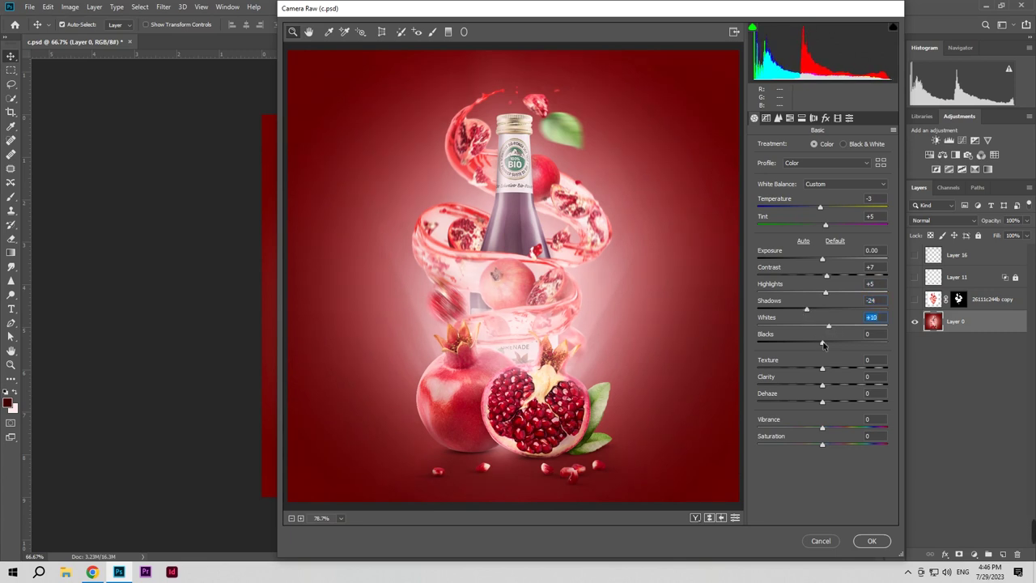
{"action": "left_click_drag", "start_coordinate": [823, 370], "coordinate": [832, 373]}
{"action": "mouse_move", "coordinate": [823, 346]}
{"action": "left_mouse_down"}
{"action": "mouse_move", "coordinate": [835, 348]}
{"action": "mouse_move", "coordinate": [826, 349]}
{"action": "left_mouse_up"}
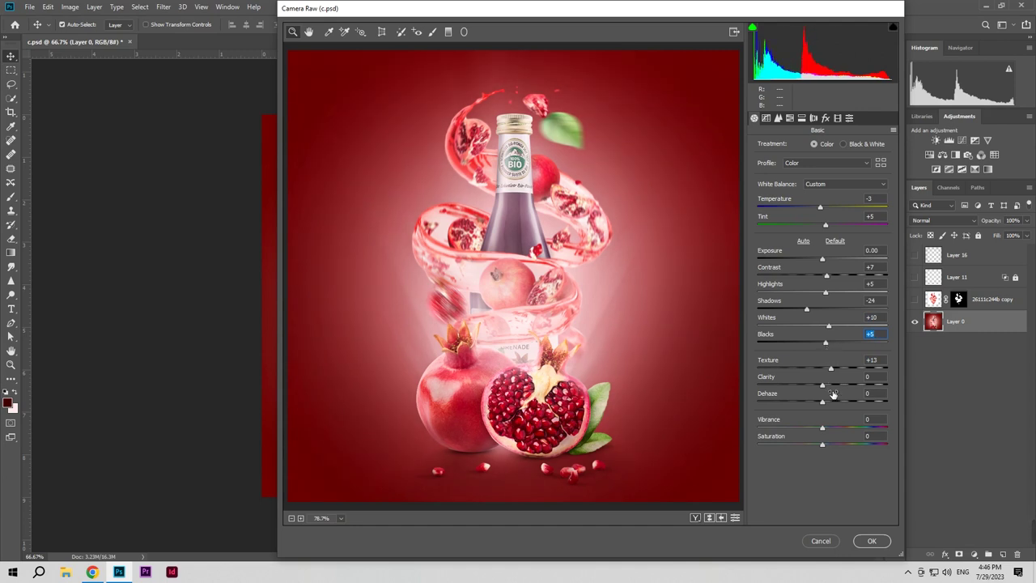
Step: Add a midpoint to the RGB point tone curve, shift it slightly, and compare the before and after previews
{"action": "left_click", "coordinate": [766, 118]}
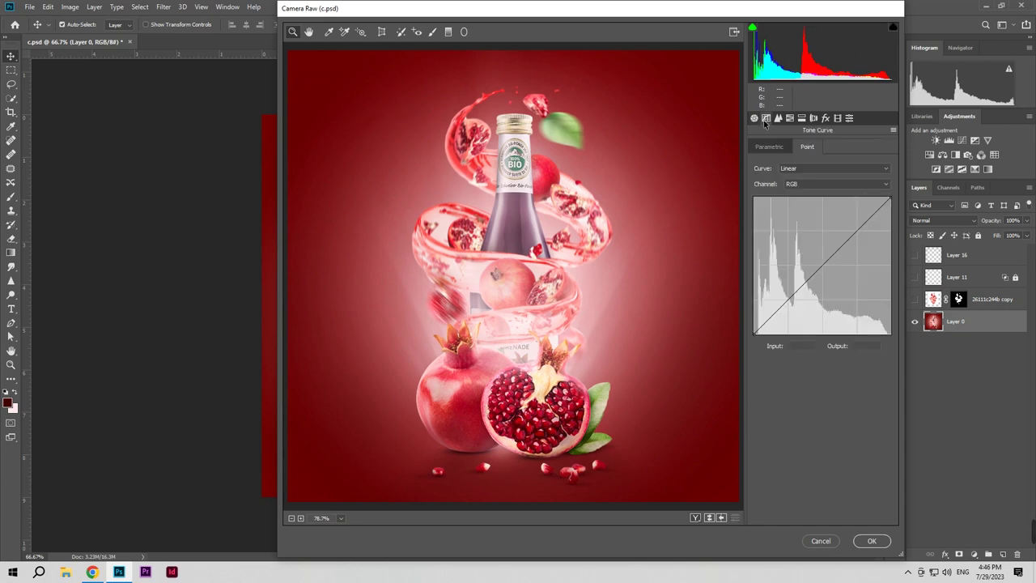
{"action": "left_click", "coordinate": [823, 266]}
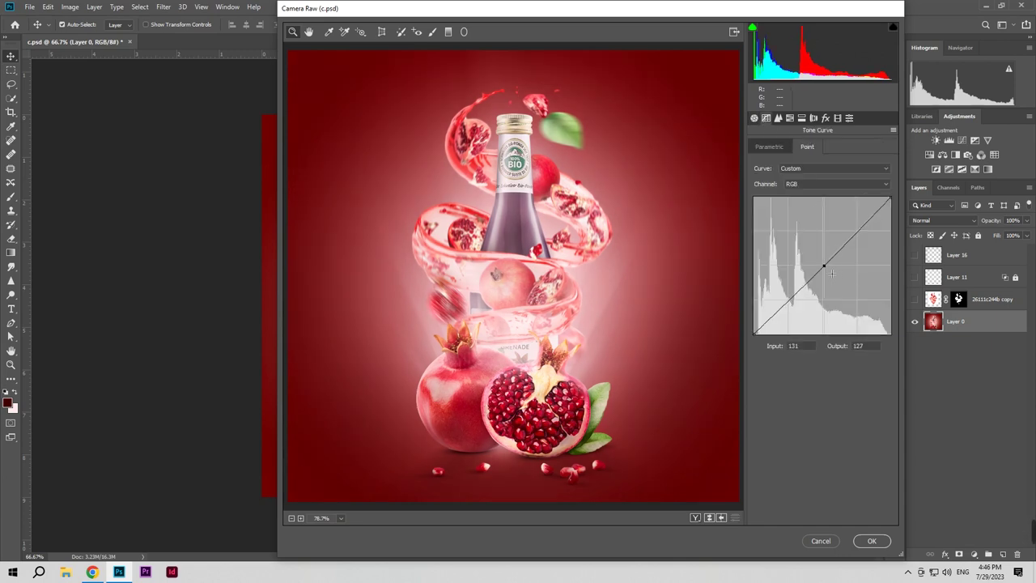
{"action": "left_click_drag", "start_coordinate": [831, 274], "coordinate": [829, 273]}
{"action": "left_click", "coordinate": [709, 518]}
{"action": "left_click", "coordinate": [710, 518]}
Step: In the HSL hue adjustments, set Reds to -1 and Greens to +27, and try shifting Purples
{"action": "left_click", "coordinate": [778, 119]}
{"action": "left_click", "coordinate": [791, 119]}
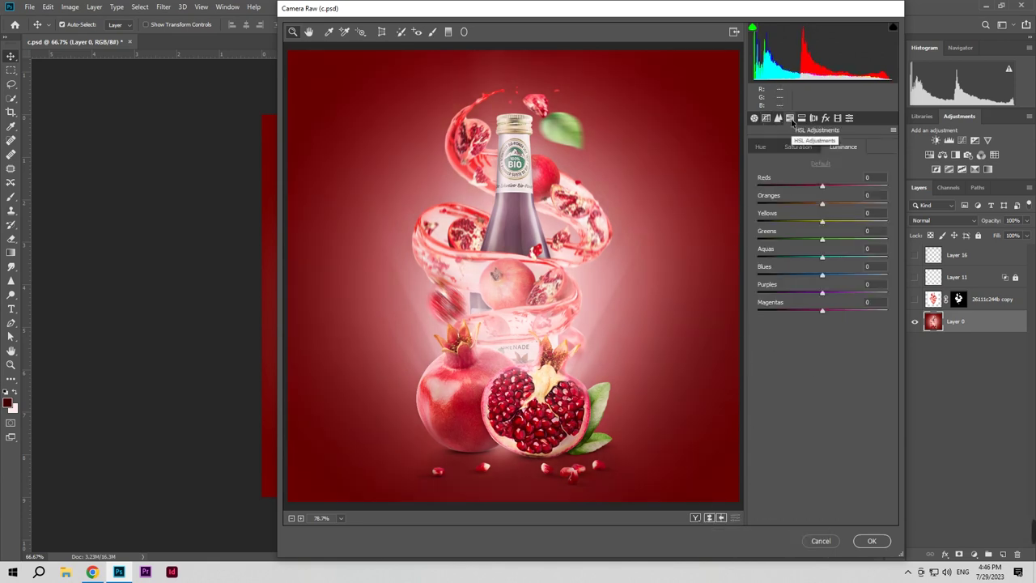
{"action": "left_click", "coordinate": [802, 150]}
{"action": "left_click", "coordinate": [769, 149]}
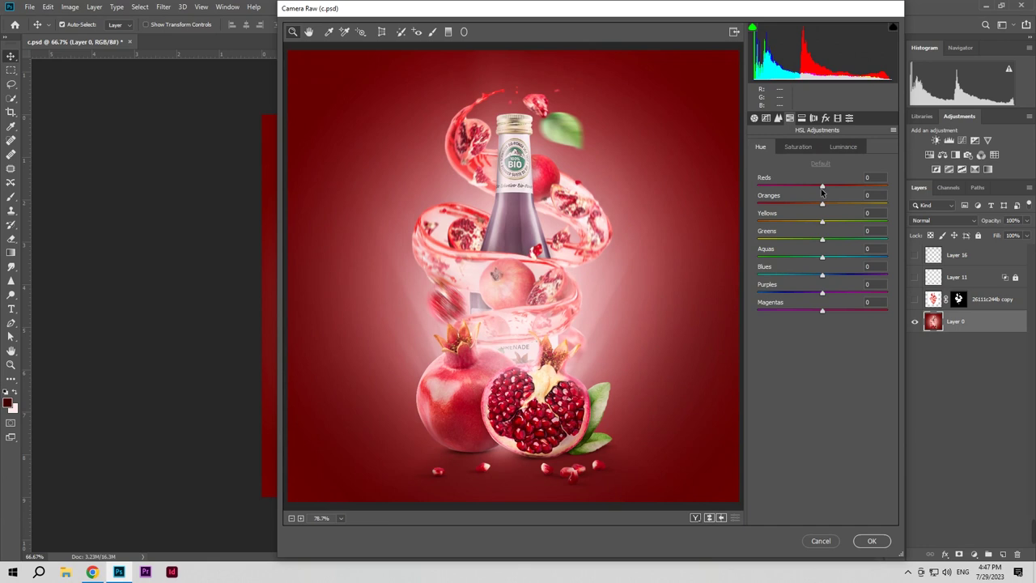
{"action": "left_click_drag", "start_coordinate": [823, 188], "coordinate": [823, 191]}
{"action": "left_click_drag", "start_coordinate": [823, 241], "coordinate": [839, 241]}
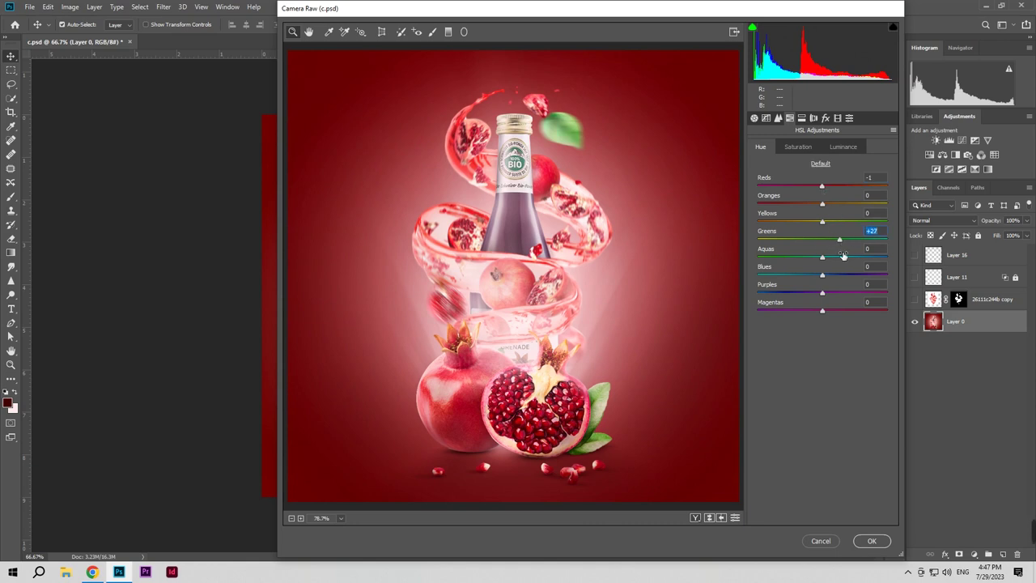
{"action": "left_click_drag", "start_coordinate": [823, 294], "coordinate": [935, 292]}
Step: Set the HSL saturation of Reds to +8 and Greens to +5
{"action": "left_click", "coordinate": [798, 148]}
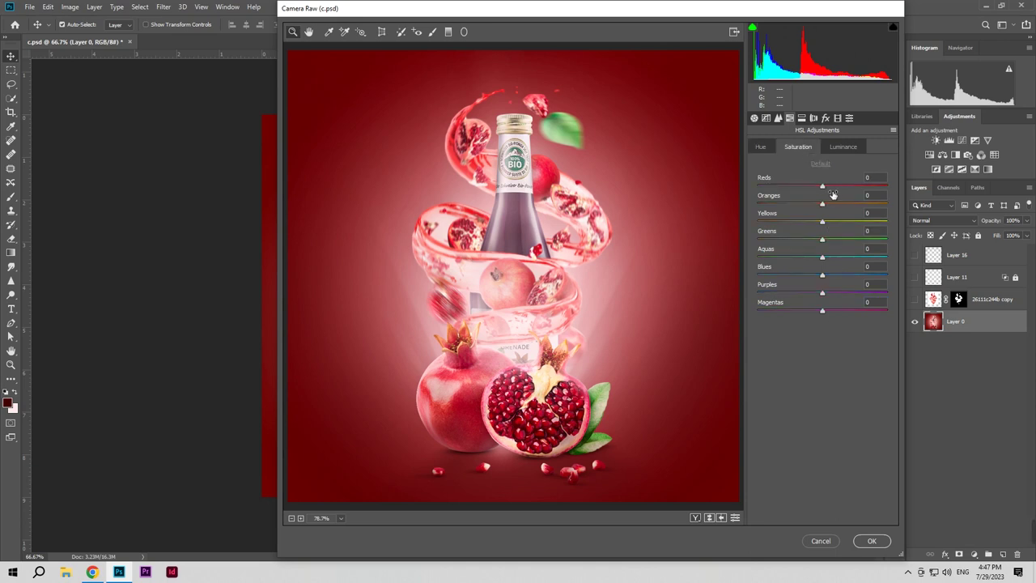
{"action": "left_click", "coordinate": [825, 187]}
{"action": "mouse_move", "coordinate": [826, 189]}
{"action": "left_mouse_down"}
{"action": "mouse_move", "coordinate": [810, 190]}
{"action": "mouse_move", "coordinate": [830, 191]}
{"action": "left_mouse_up"}
{"action": "left_click_drag", "start_coordinate": [823, 240], "coordinate": [827, 242]}
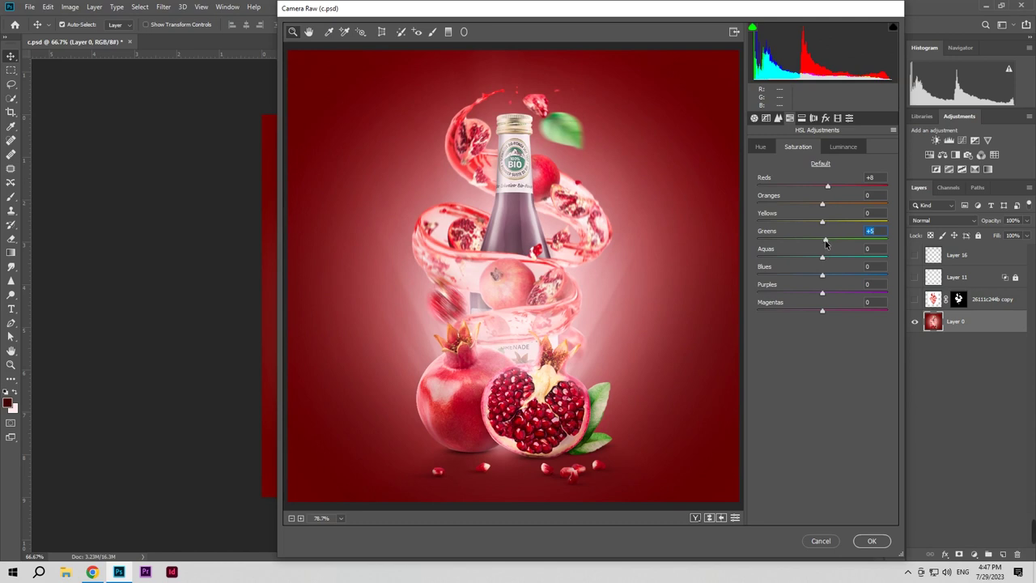
Step: Set the HSL luminance of Reds to +8 and Greens to +6, lower Magentas, and apply the Camera Raw filter
{"action": "left_click", "coordinate": [841, 146]}
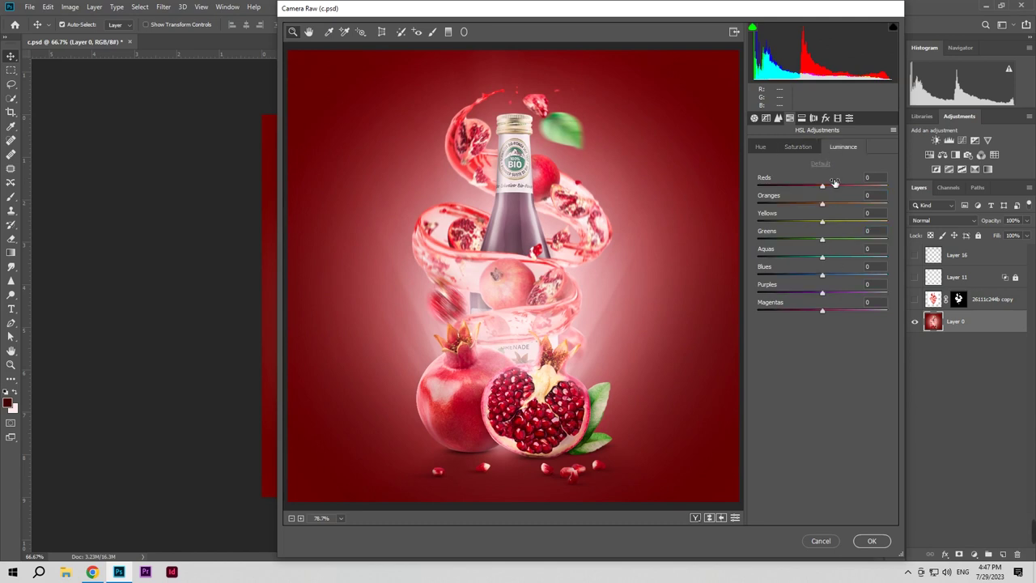
{"action": "left_click_drag", "start_coordinate": [825, 187], "coordinate": [827, 190]}
{"action": "left_click_drag", "start_coordinate": [830, 193], "coordinate": [831, 195]}
{"action": "left_click_drag", "start_coordinate": [824, 240], "coordinate": [827, 247]}
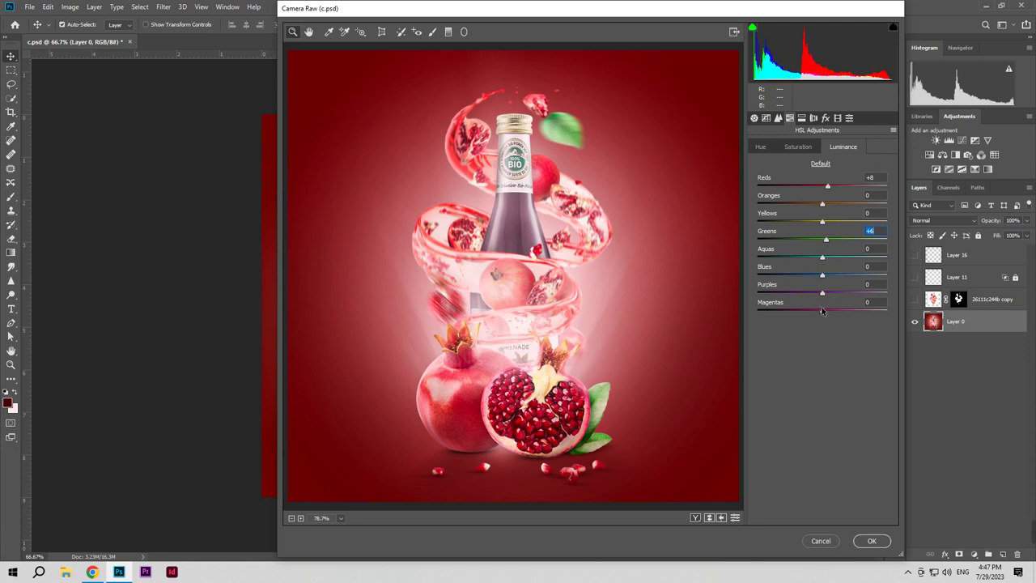
{"action": "left_click_drag", "start_coordinate": [822, 312], "coordinate": [814, 313]}
{"action": "left_click", "coordinate": [871, 540]}
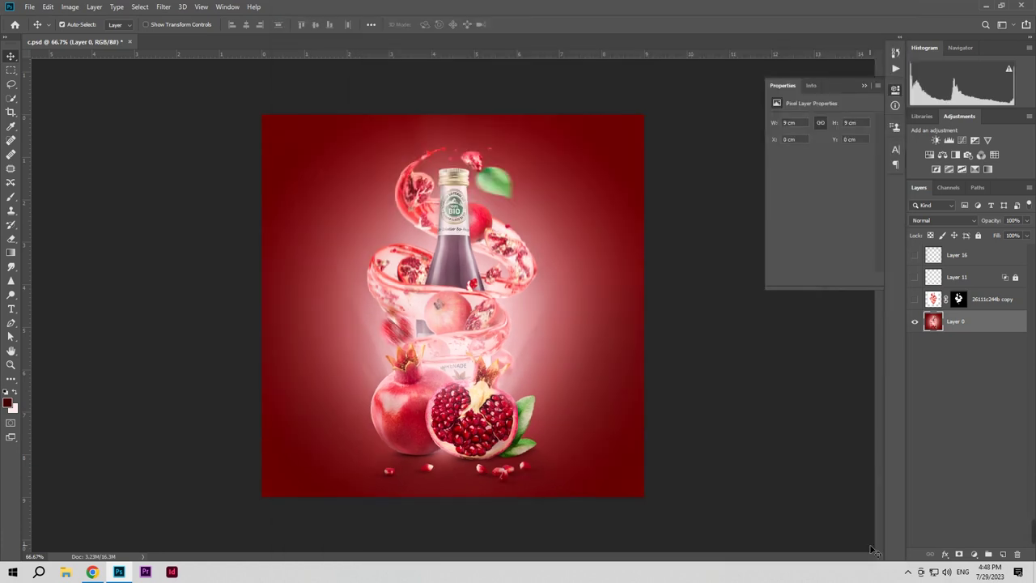
{"action": "key", "text": "z"}
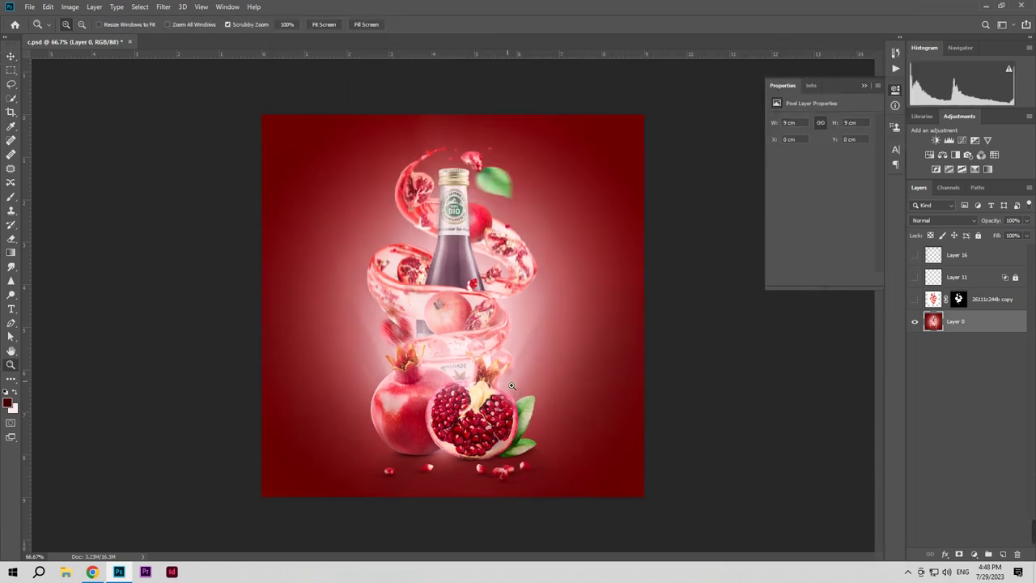
{"action": "left_click", "coordinate": [530, 393]}
{"action": "left_click_drag", "start_coordinate": [530, 393], "coordinate": [522, 396]}
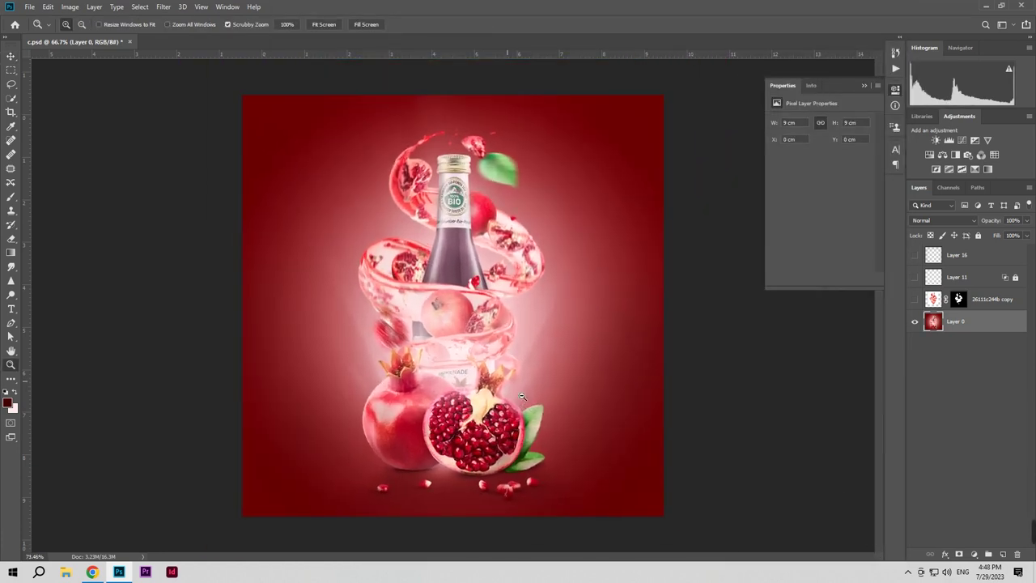
{"action": "key", "text": "v"}
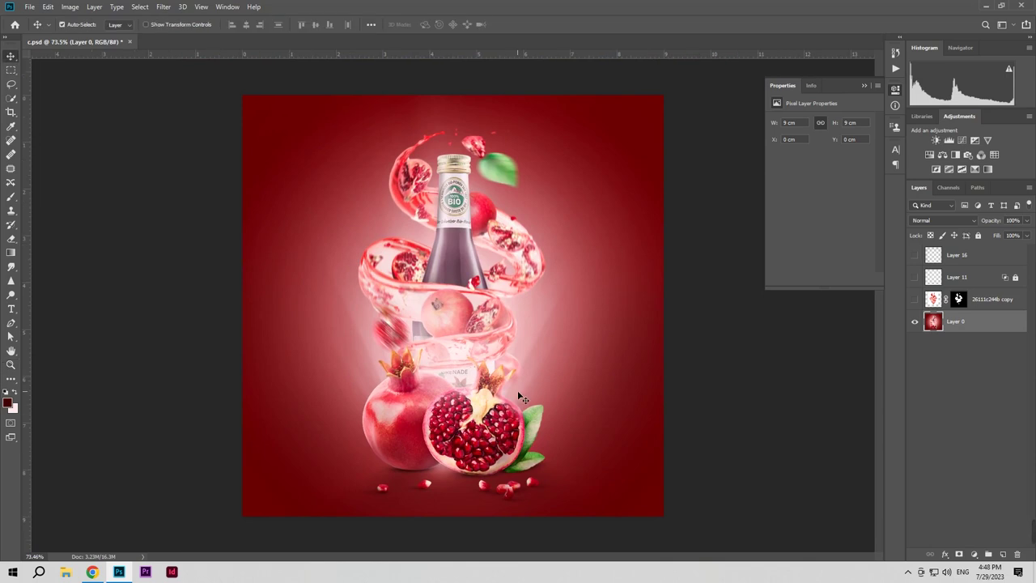
{"action": "mouse_move", "coordinate": [977, 542]}
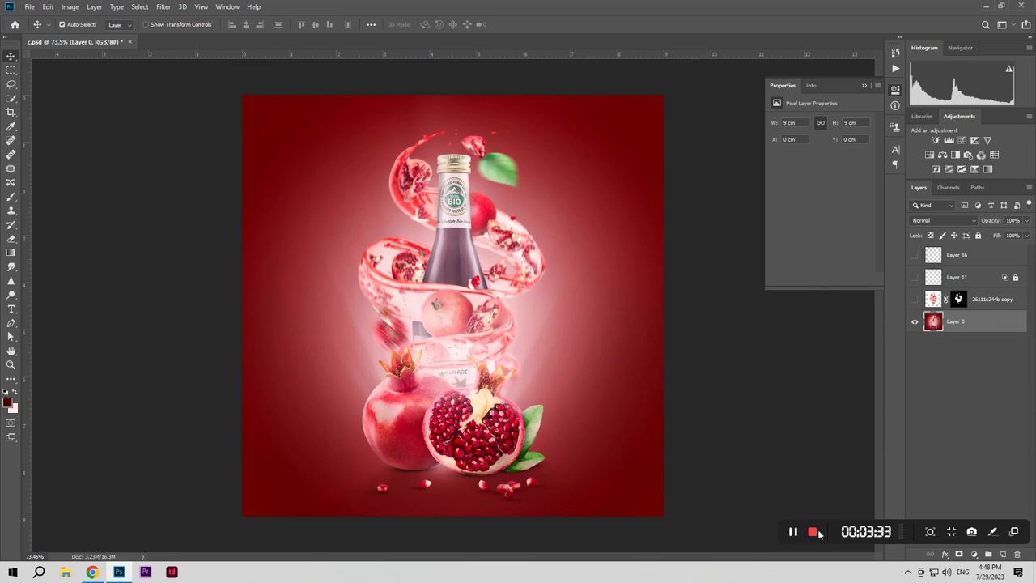